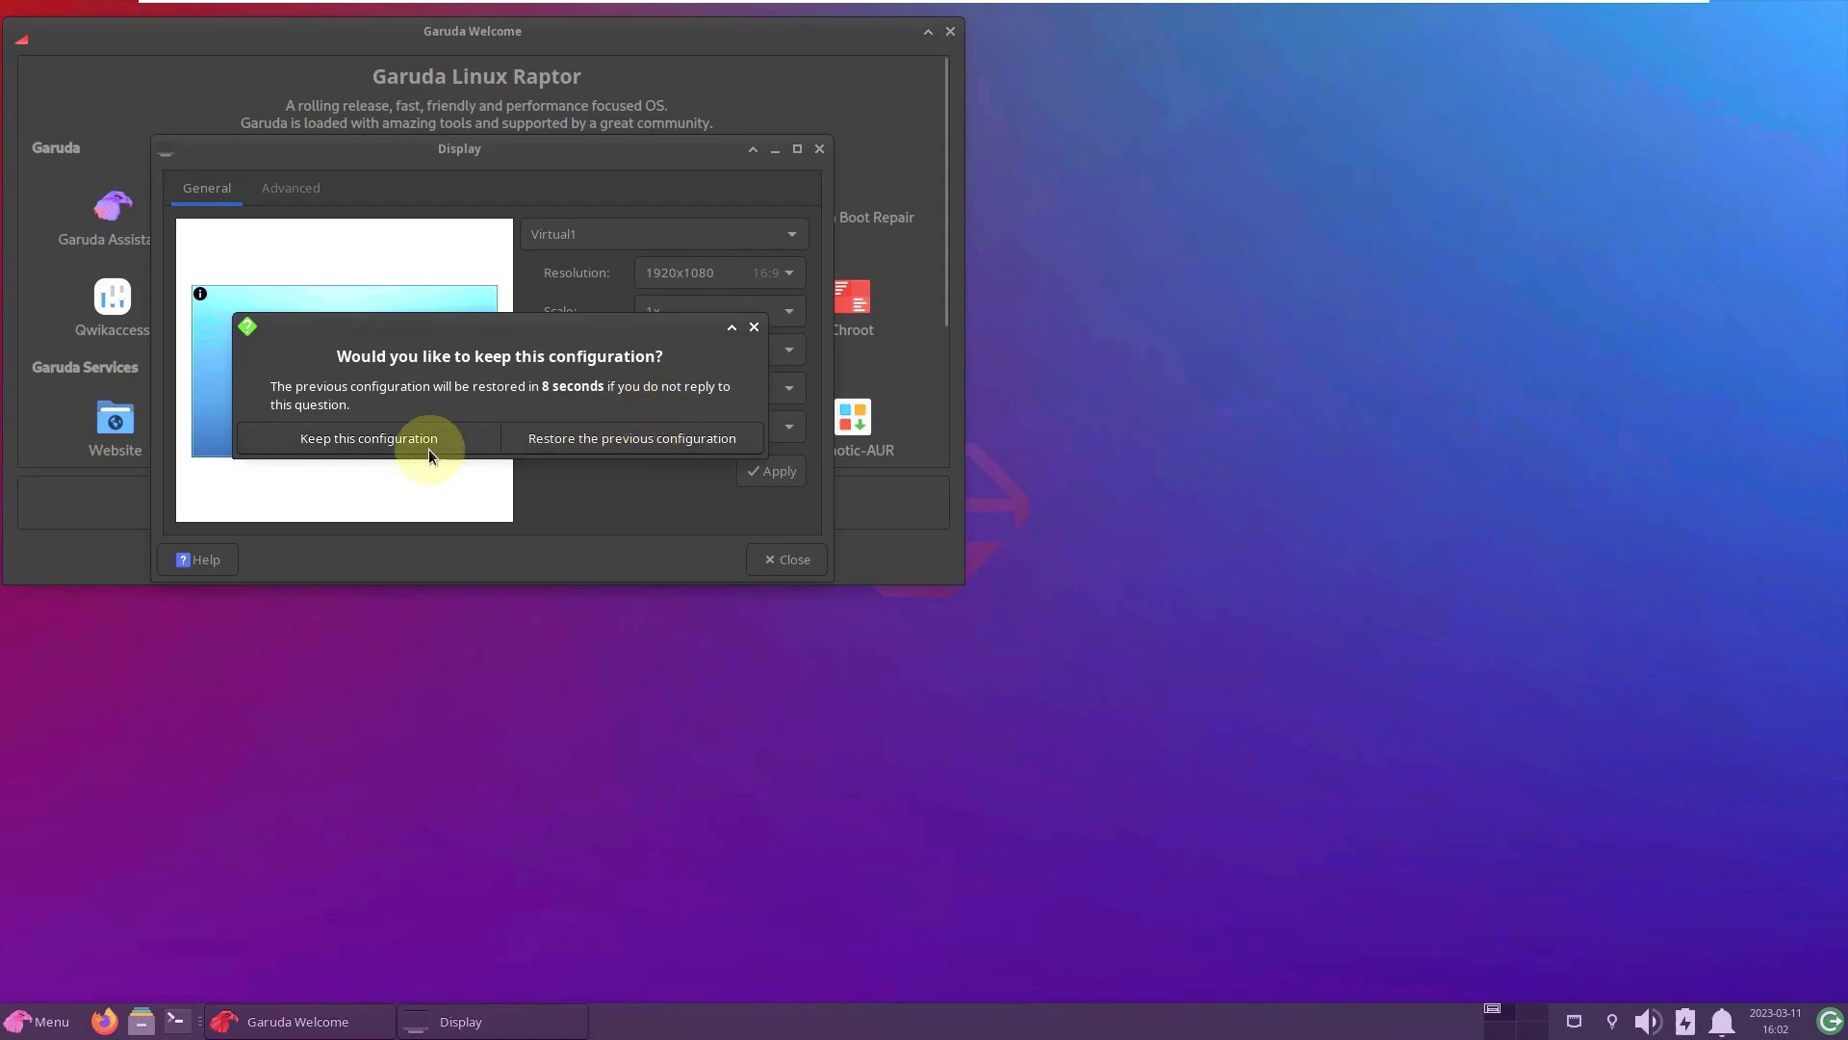
- Close Display settings, keeping the 1920x1080 configuration, so only Garuda Welcome stays open
left_click(818, 150)
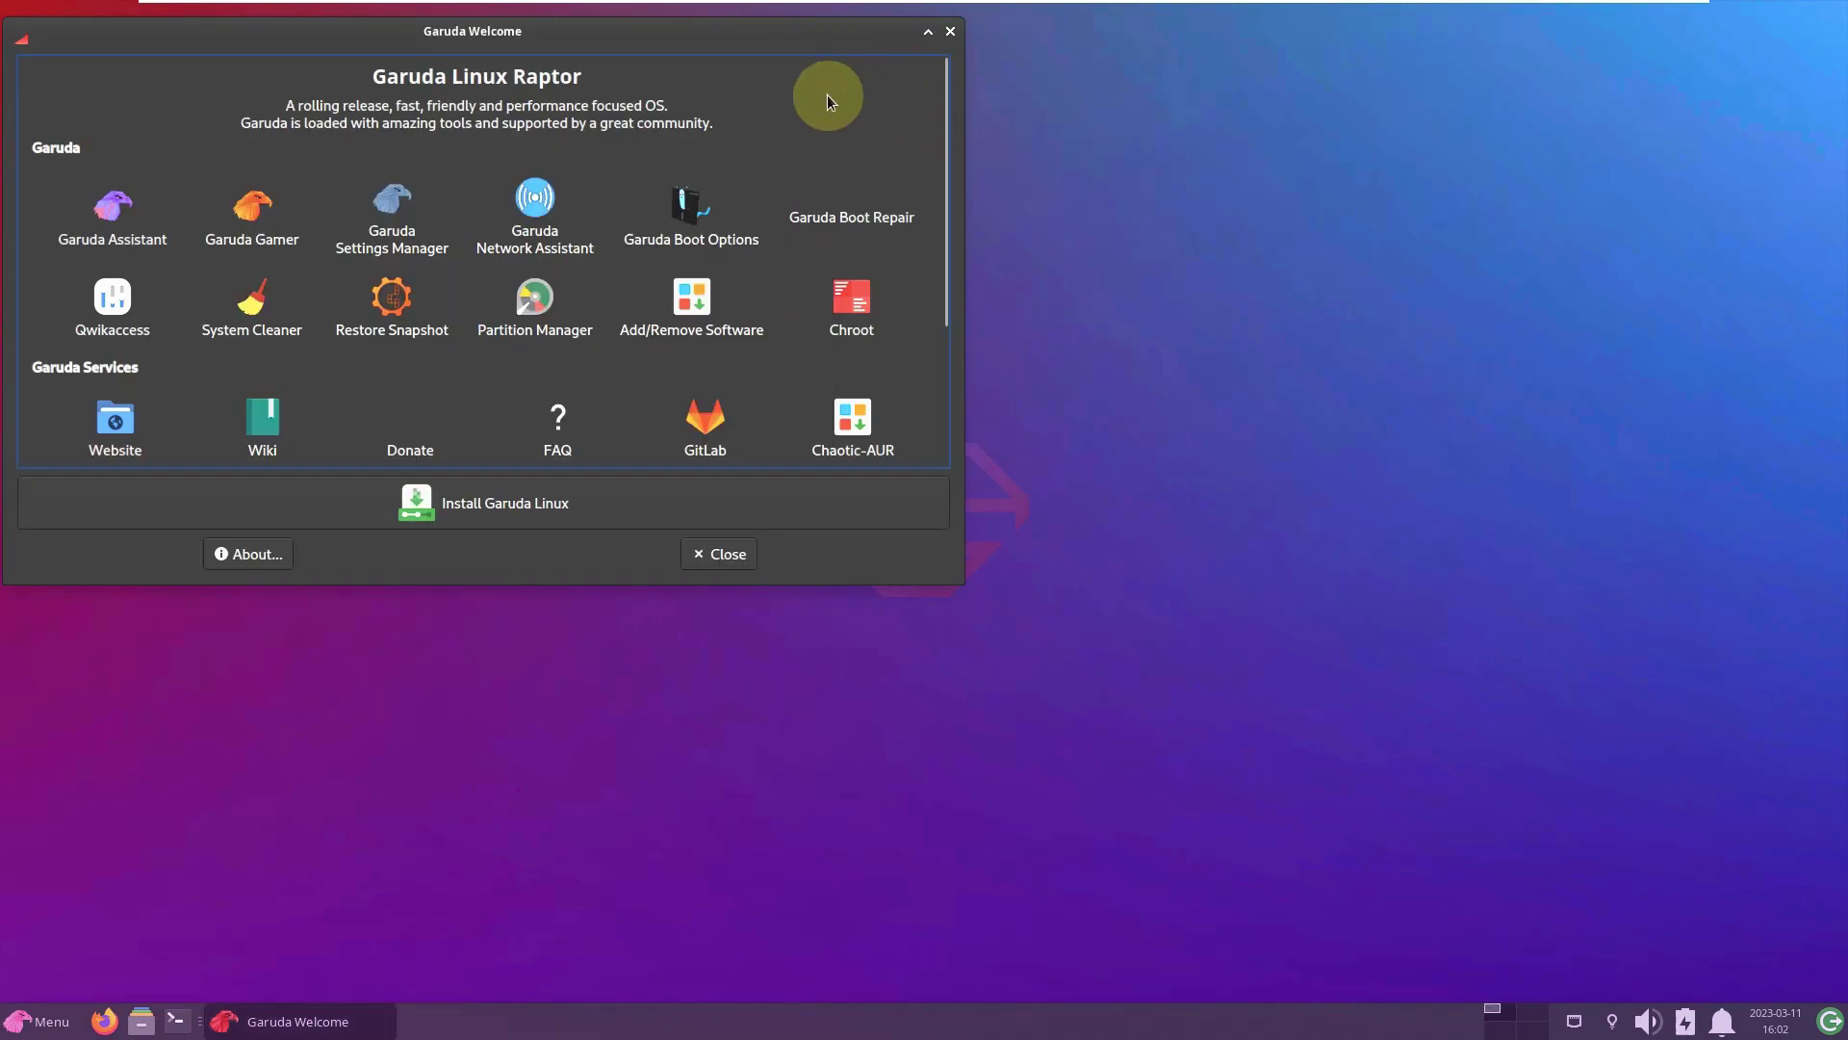
mouse_move(1467, 10)
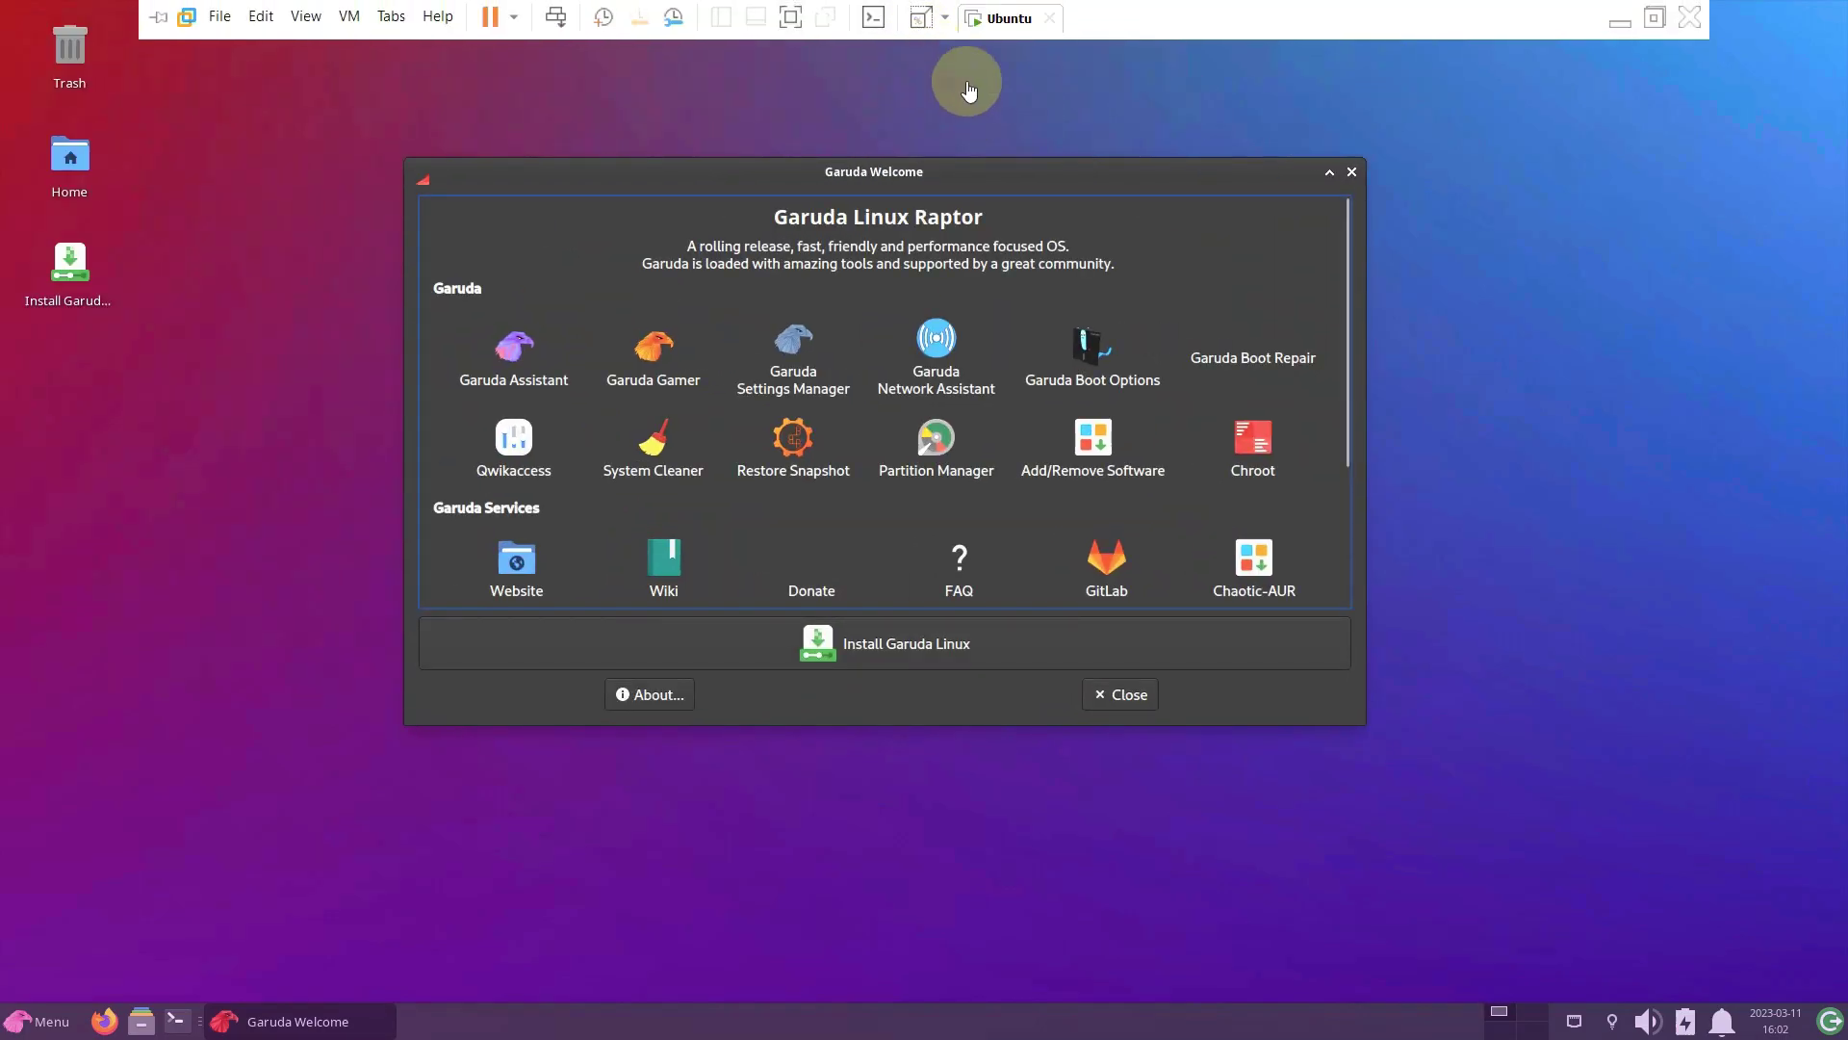
- Set Window Scaling to 2x in Appearance's Settings tab, then close Appearance
left_click(42, 1019)
left_click(69, 885)
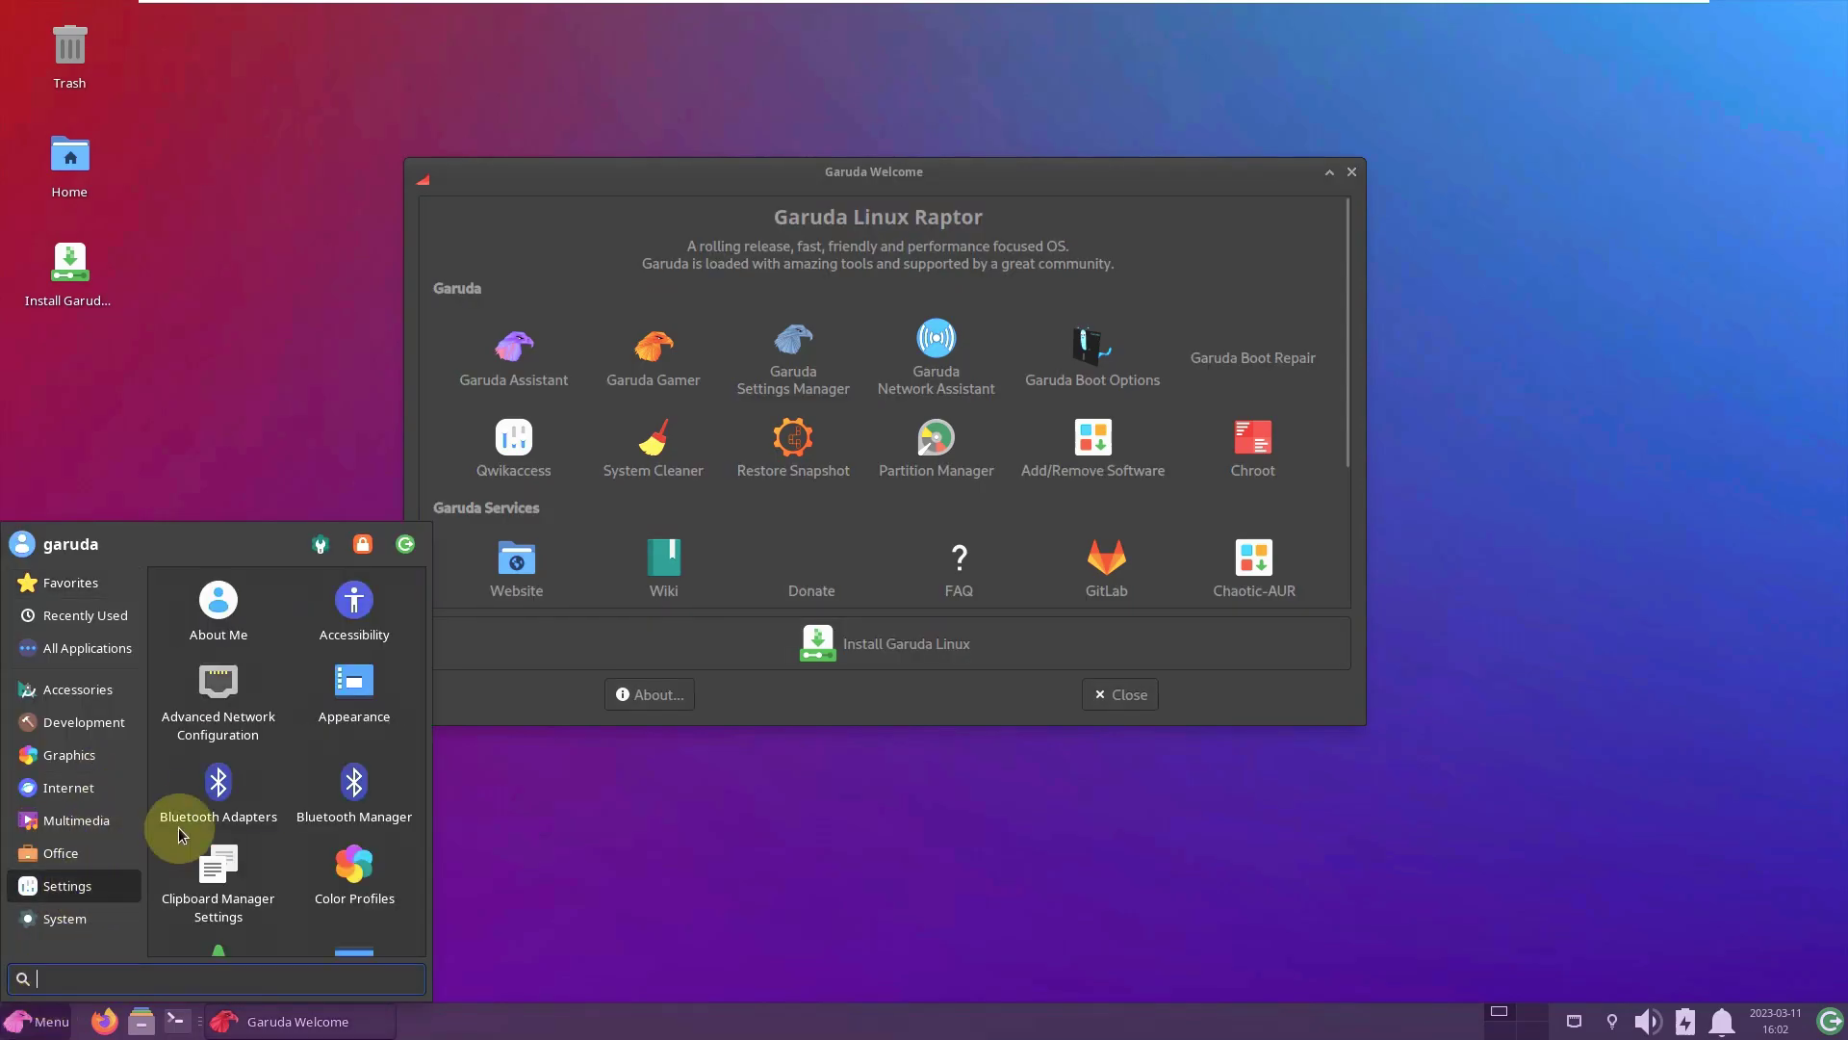
left_click_drag(429, 523, 909, 282)
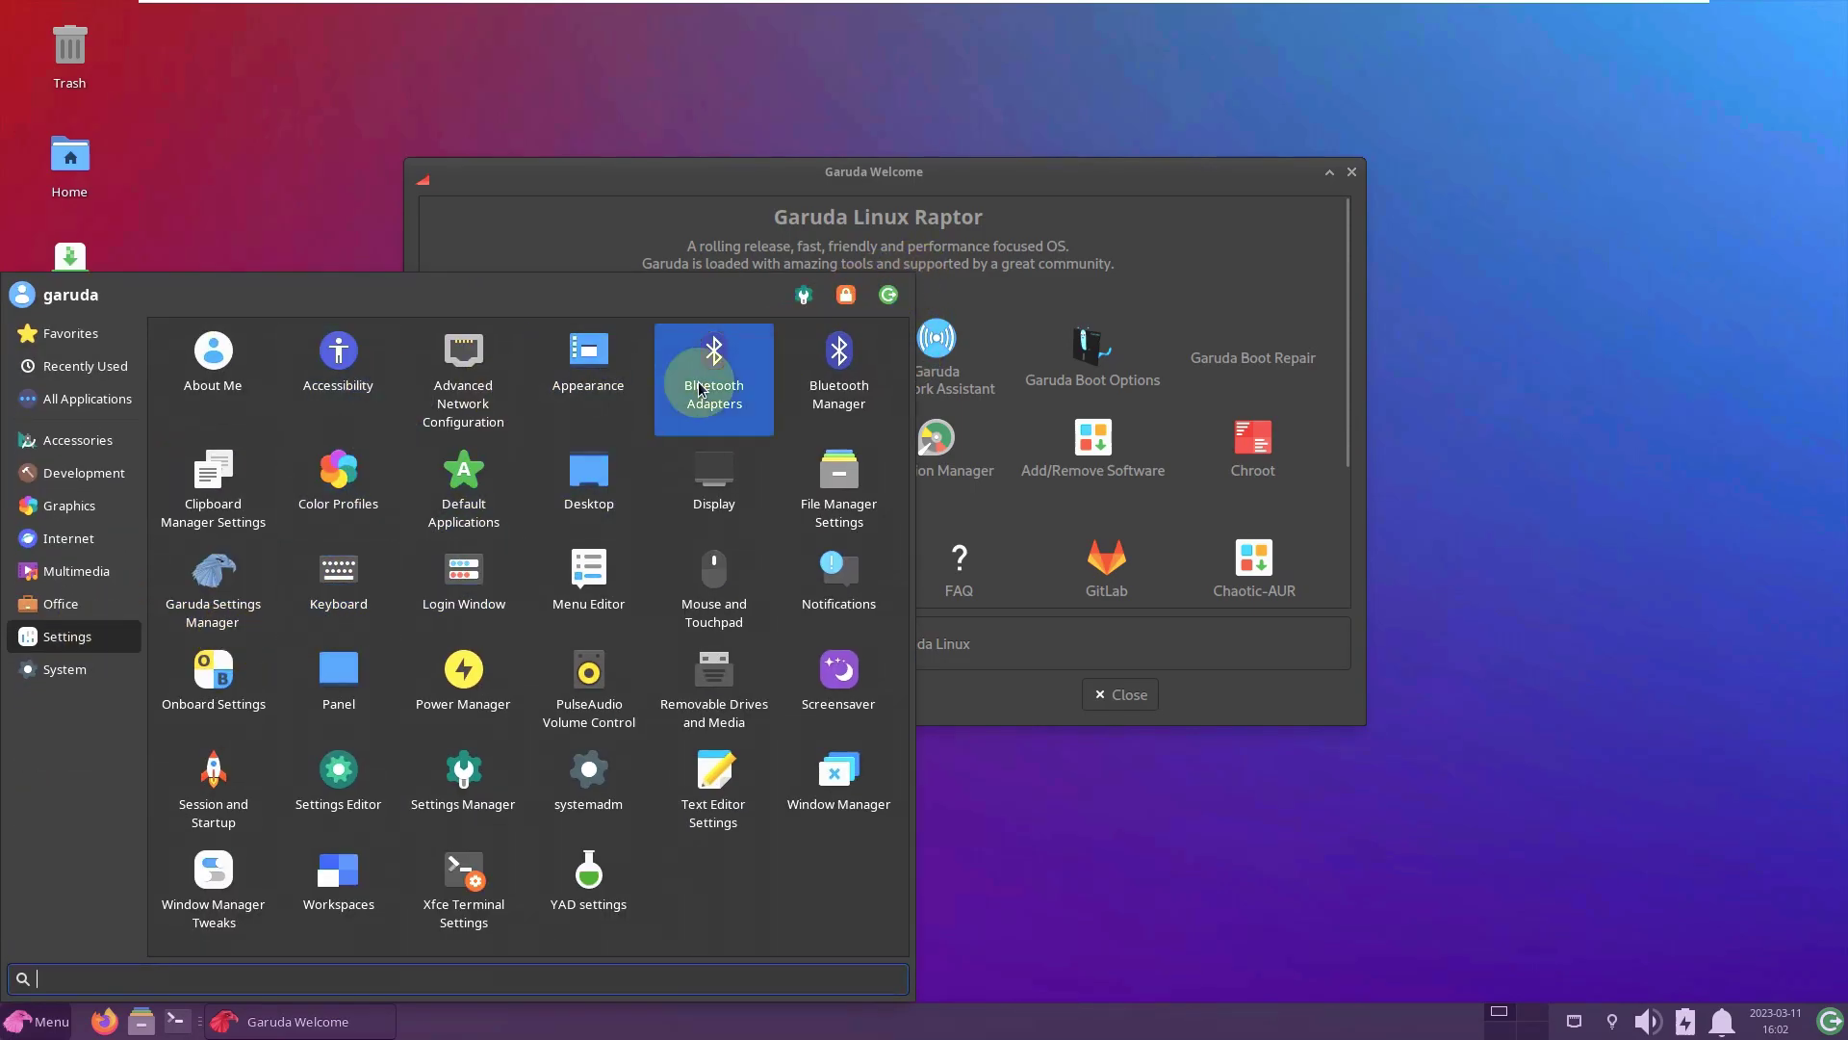
left_click(590, 383)
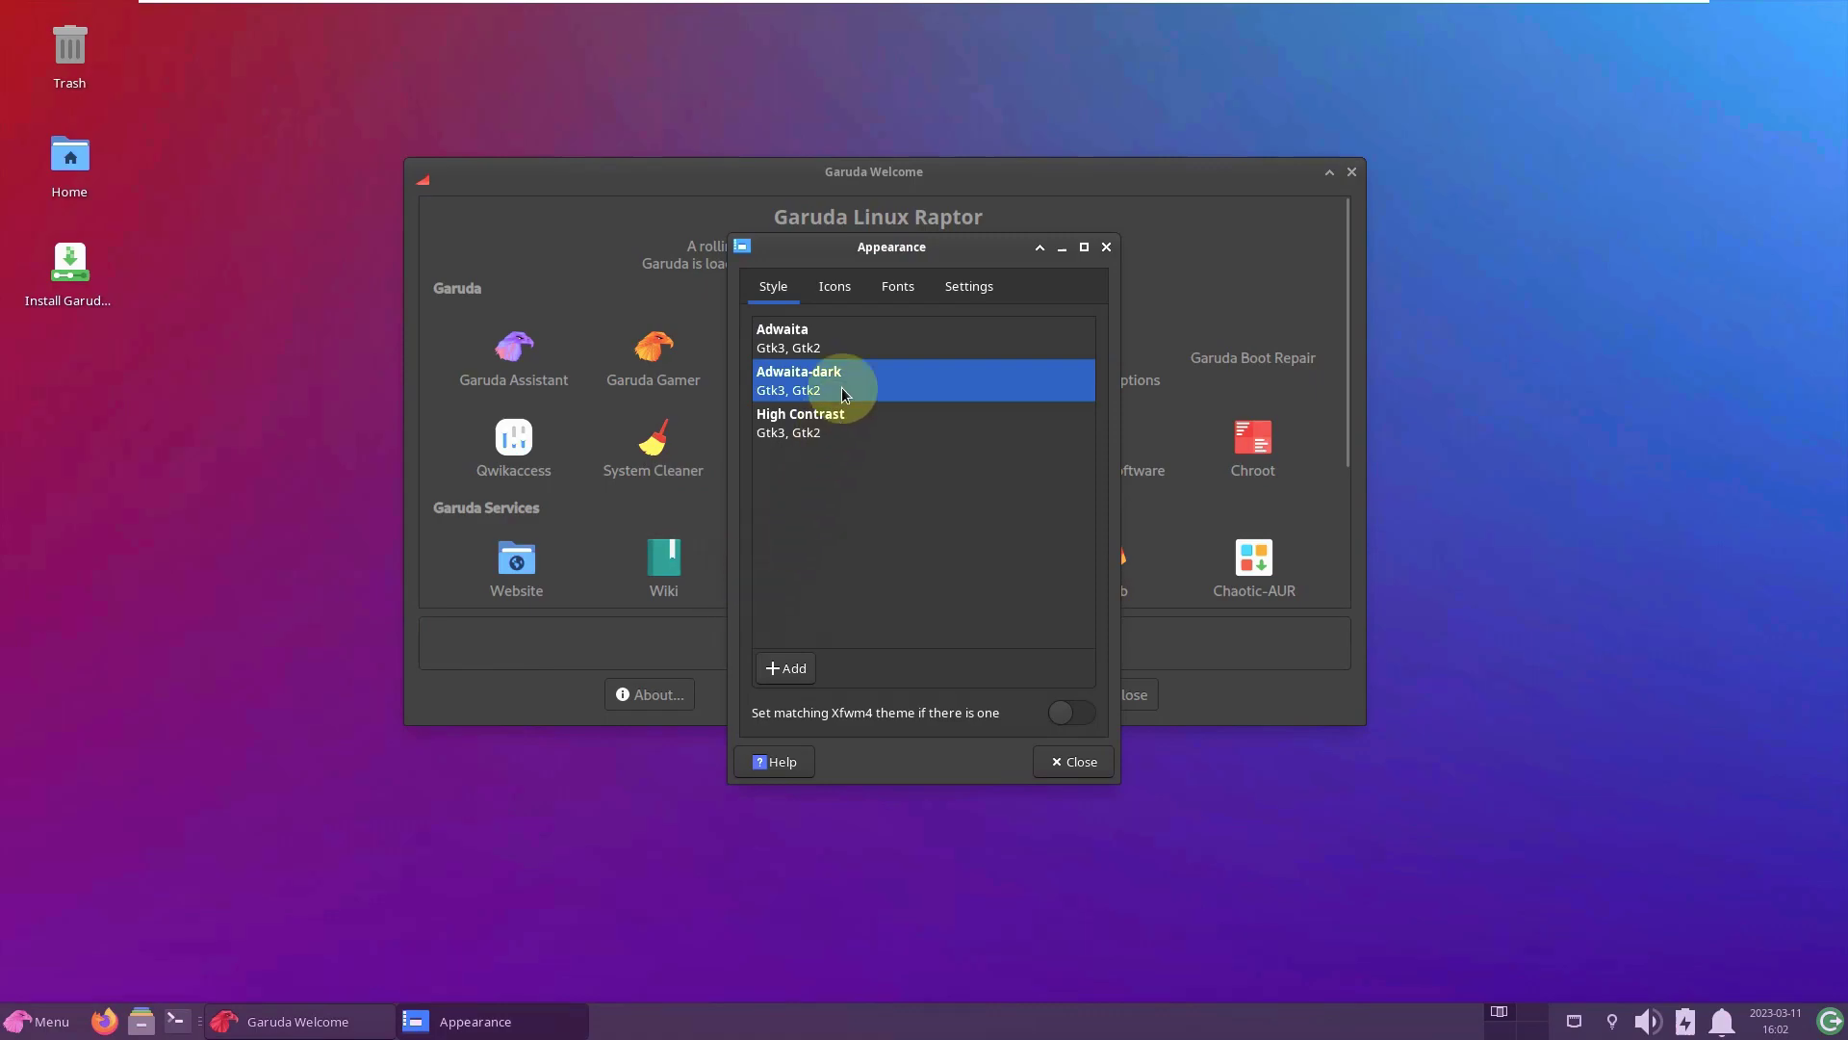
left_click(985, 285)
left_click(891, 602)
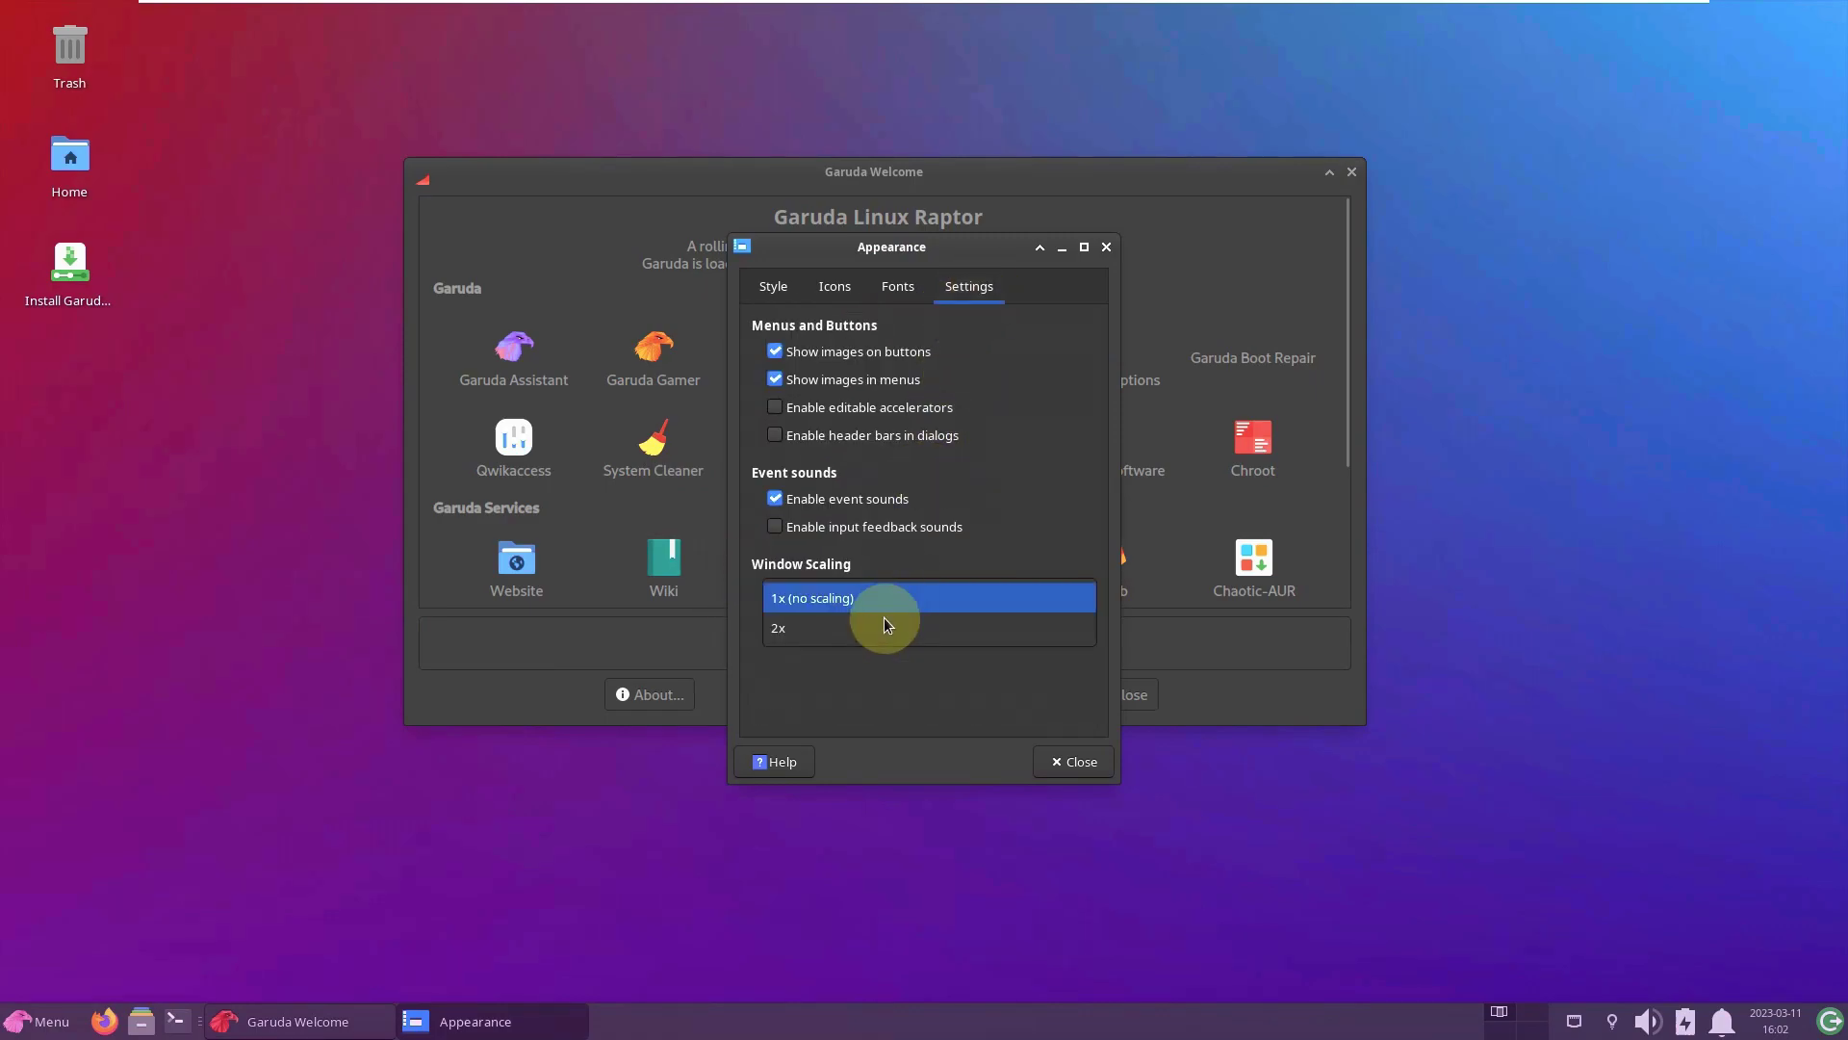
left_click(880, 627)
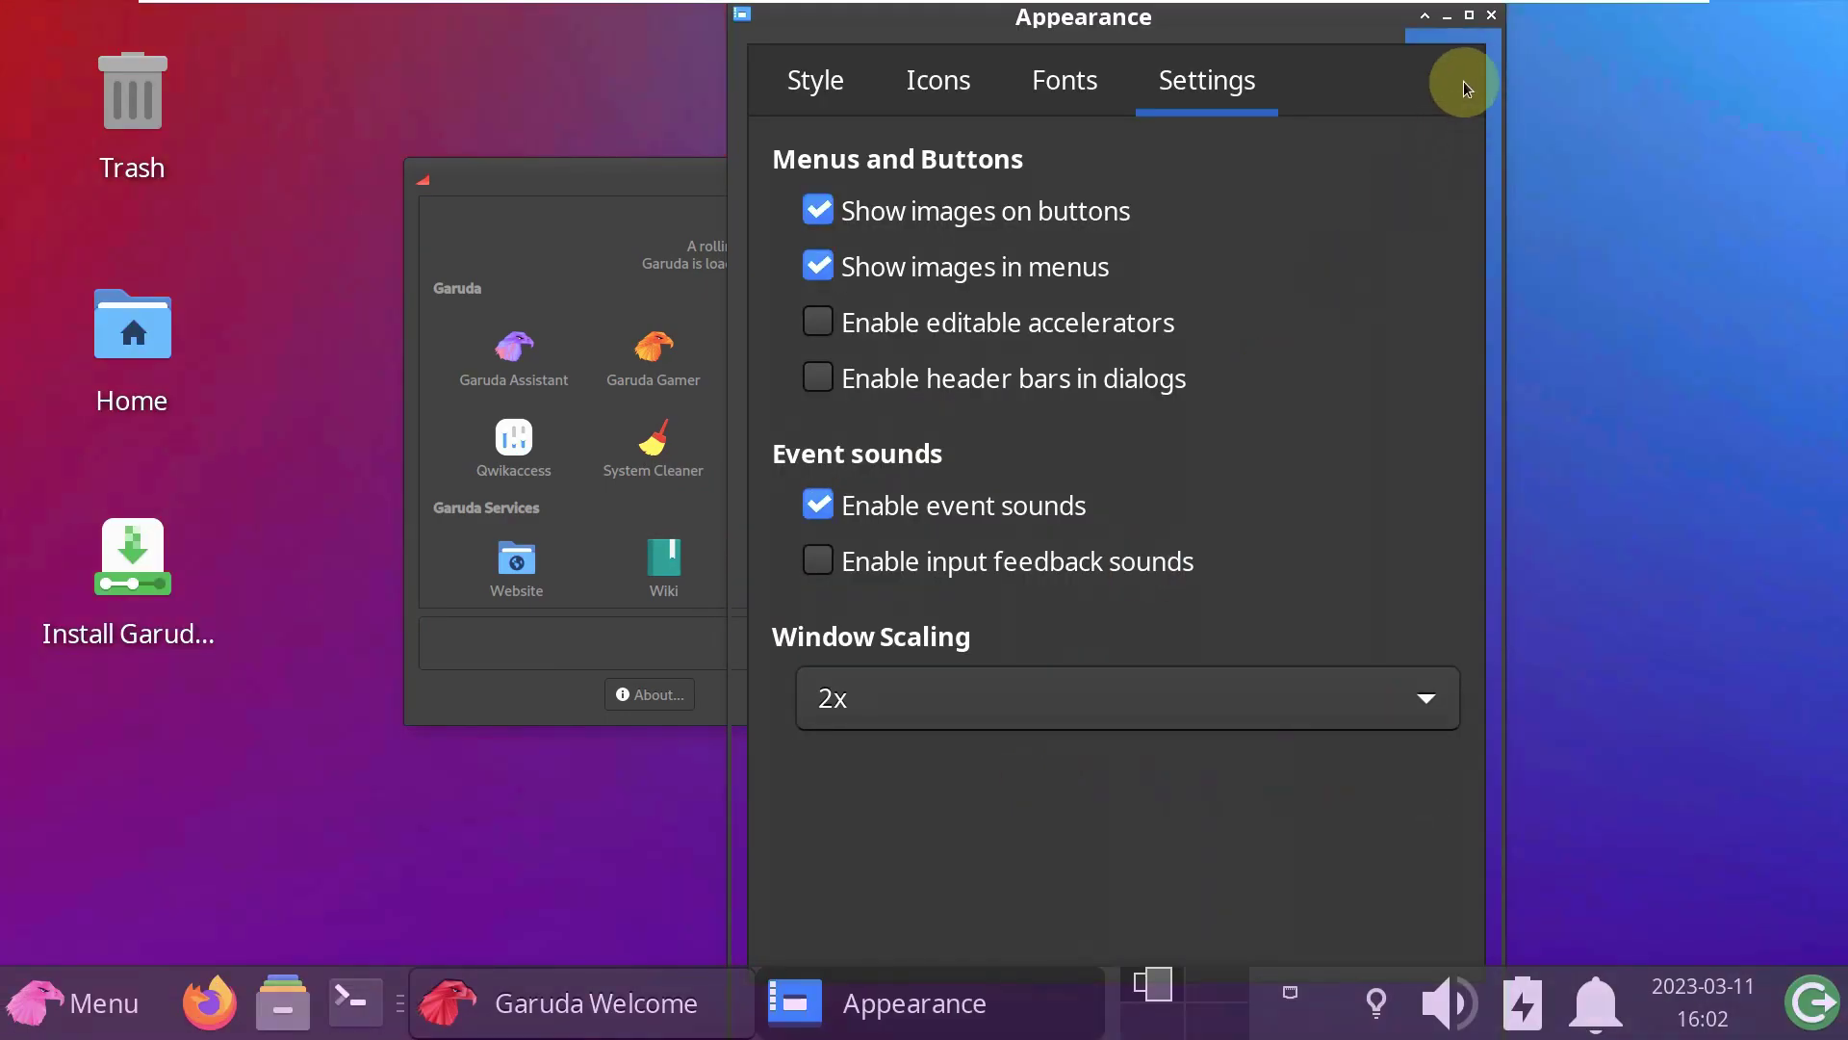
left_click(1489, 21)
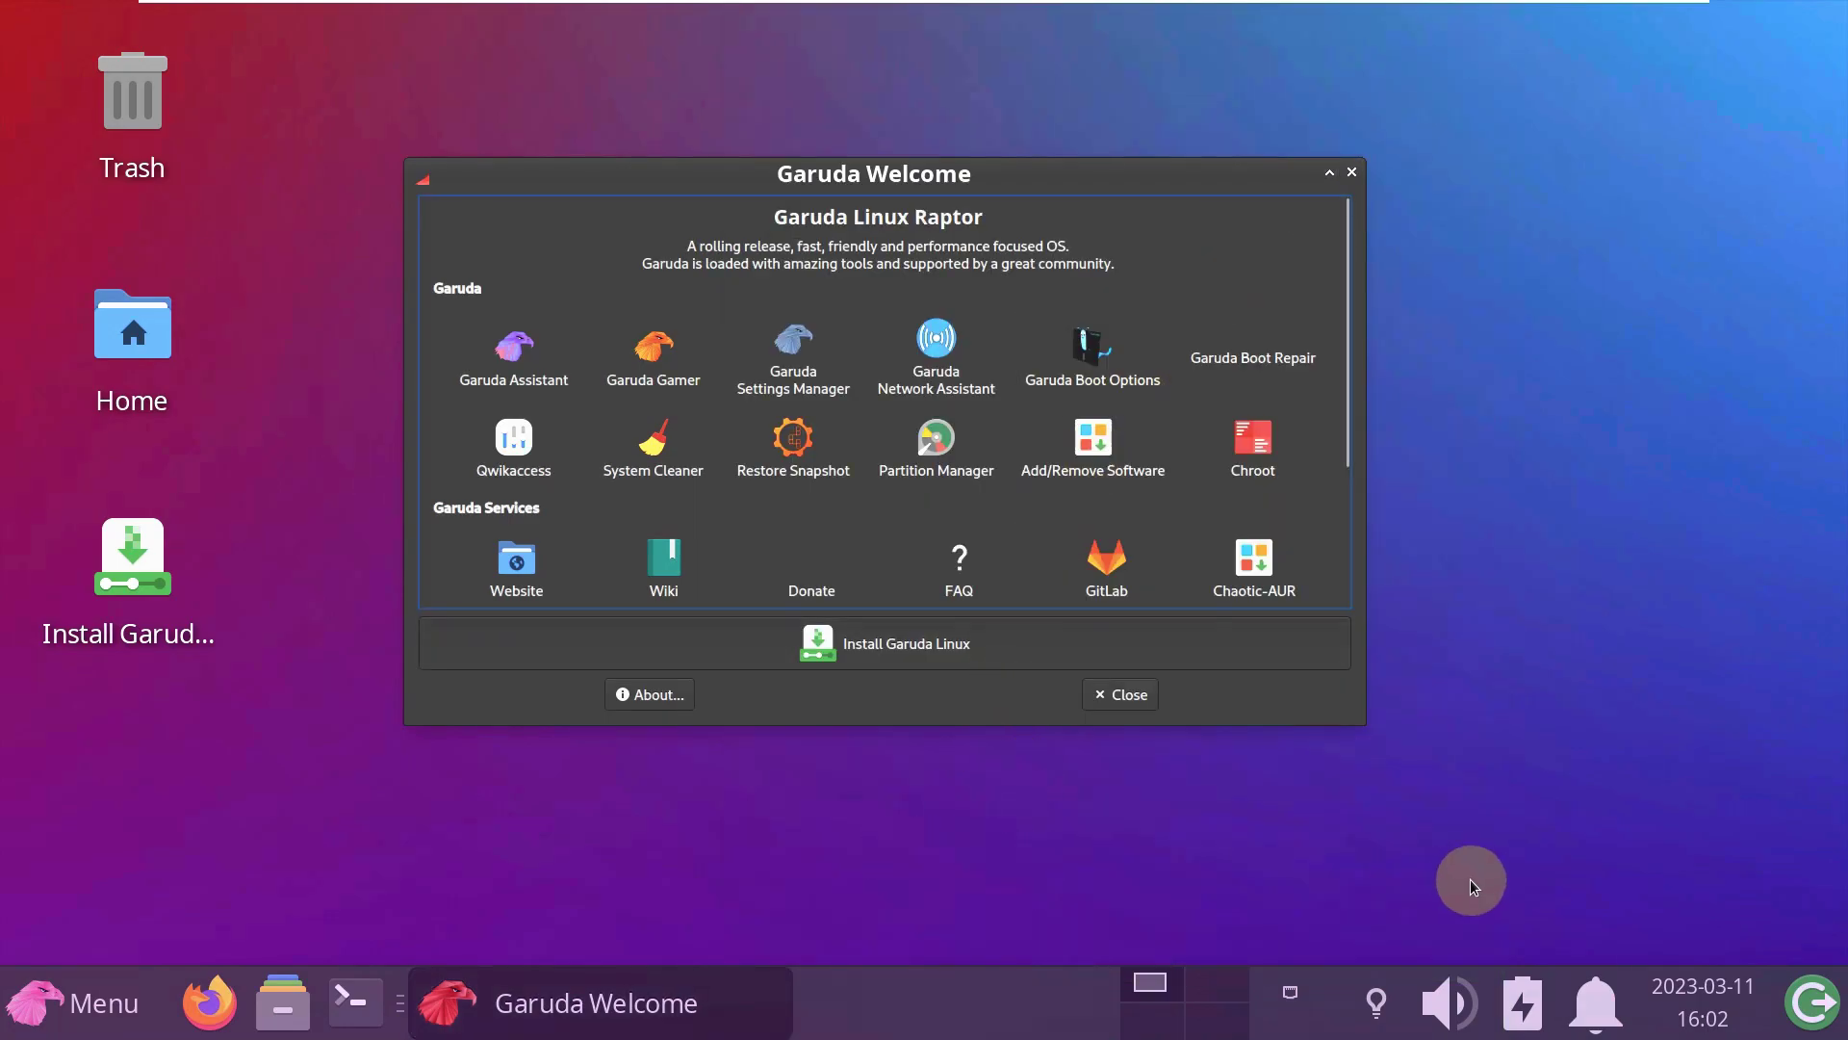
- Log out from the panel and log back in with the account password
left_click(1811, 1001)
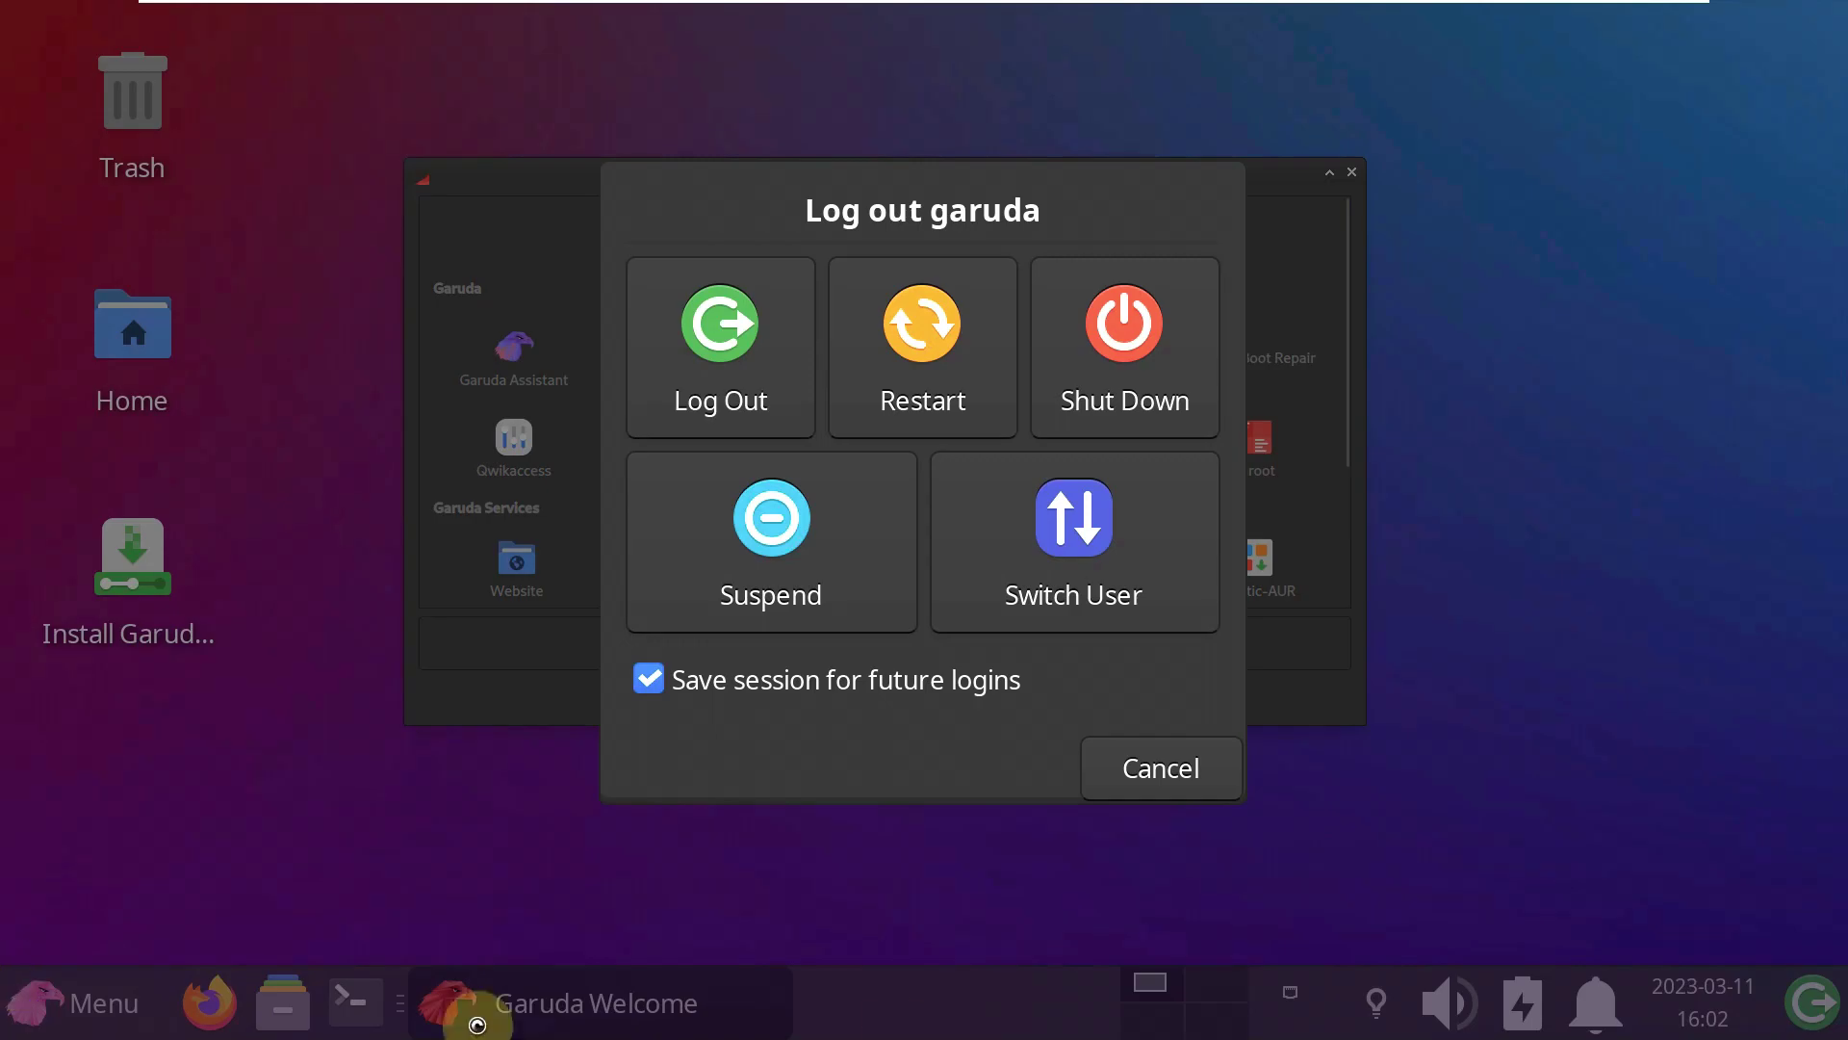
left_click(736, 346)
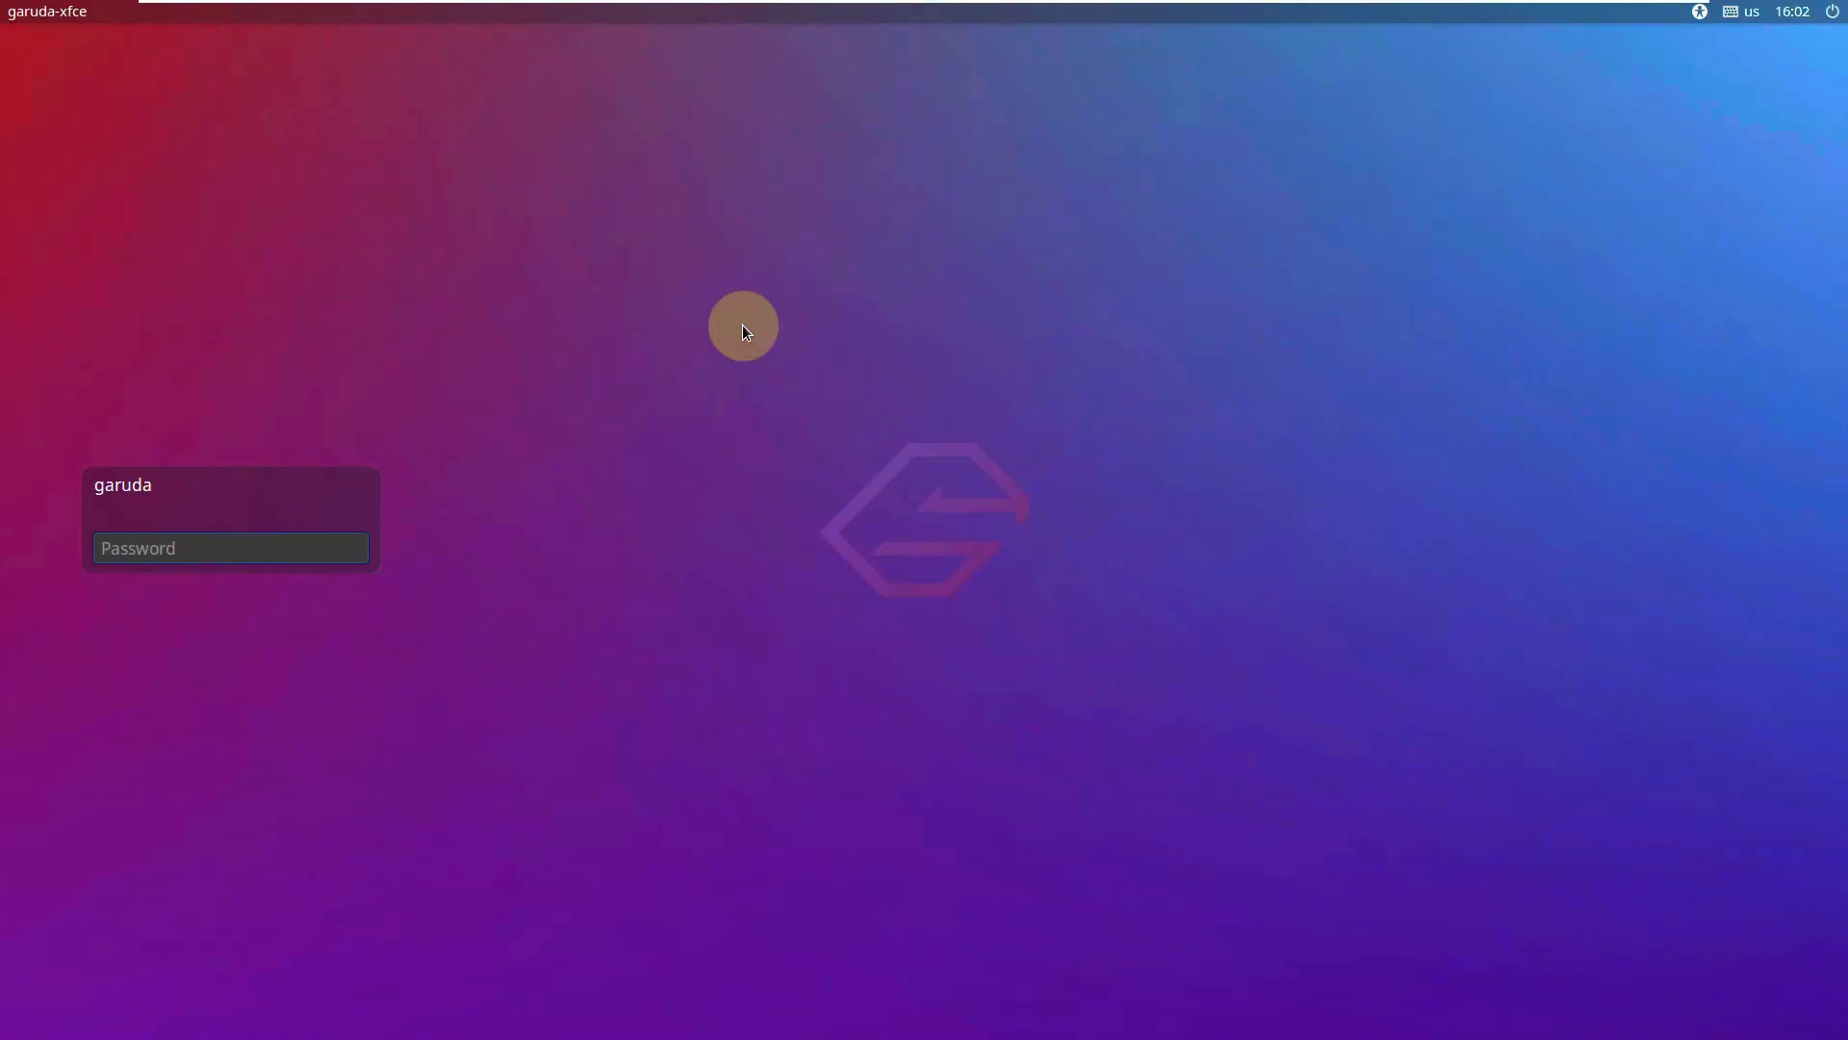
type("garuda")
key("Return")
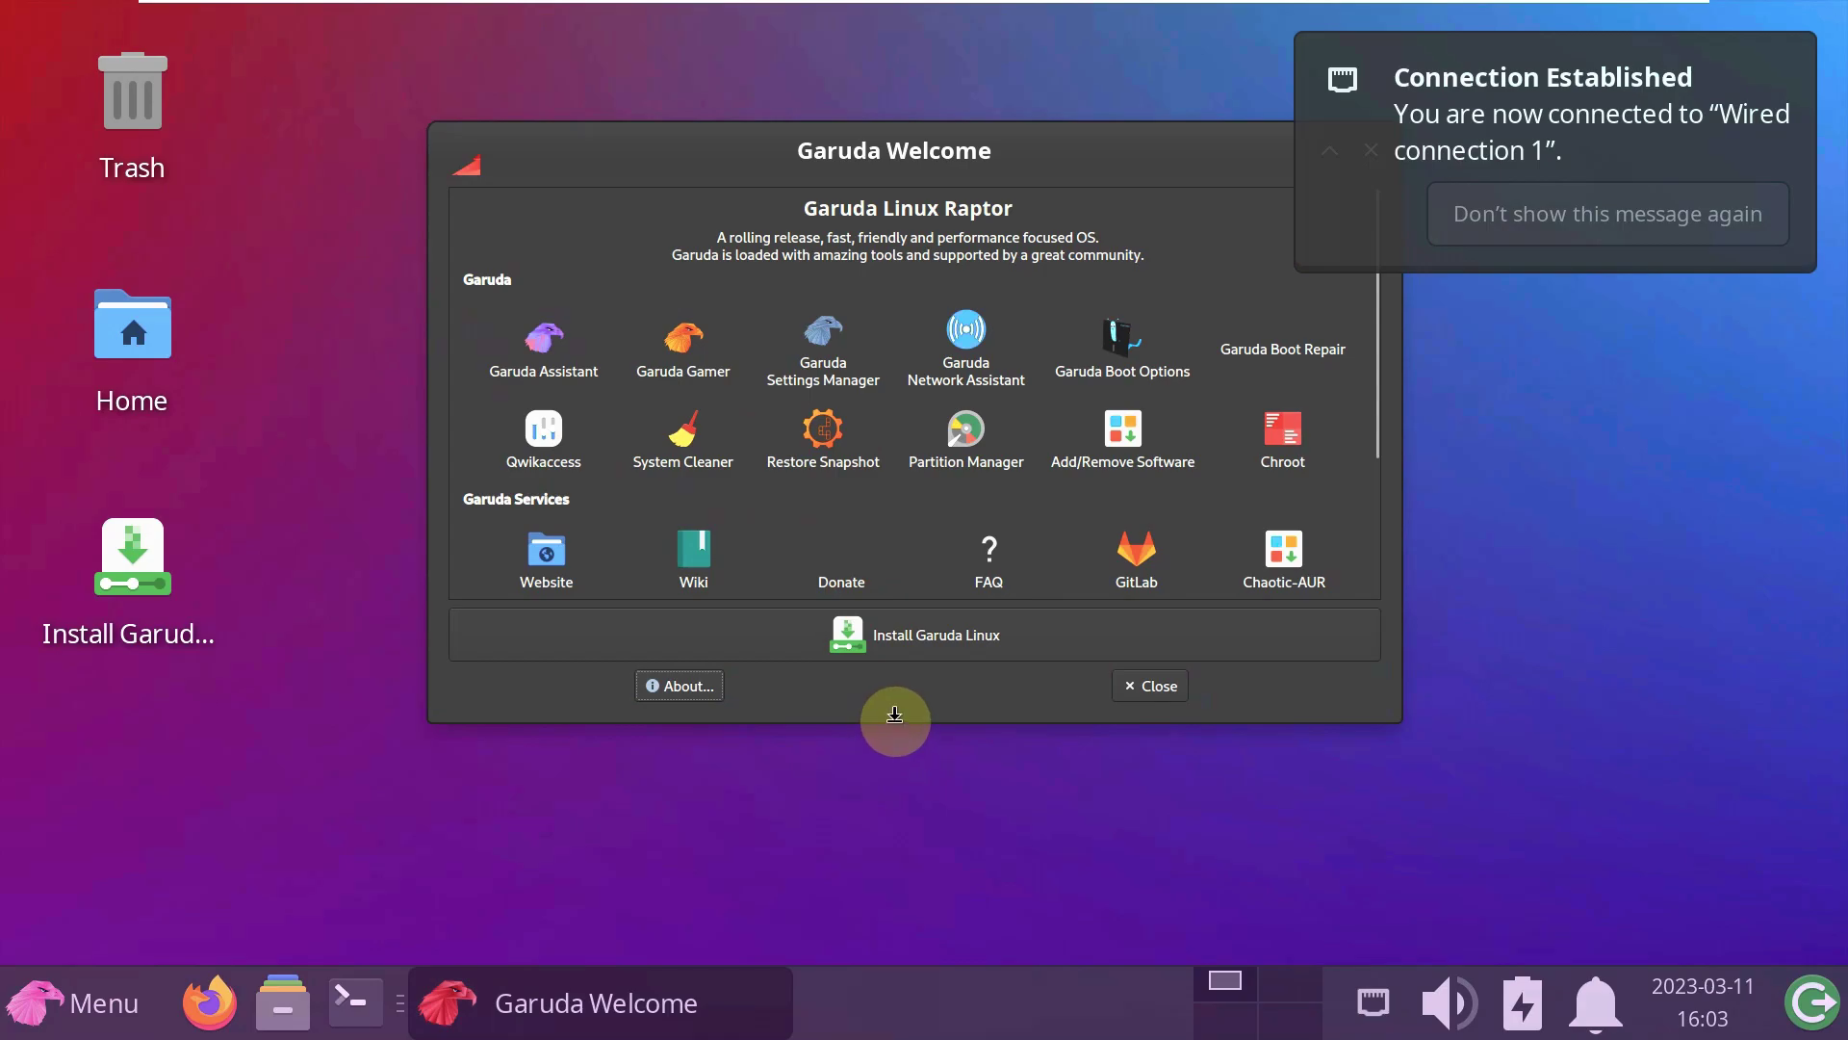
- View Garuda Welcome's About information and dismiss it with Cancel
scroll(898, 673, "down", 1)
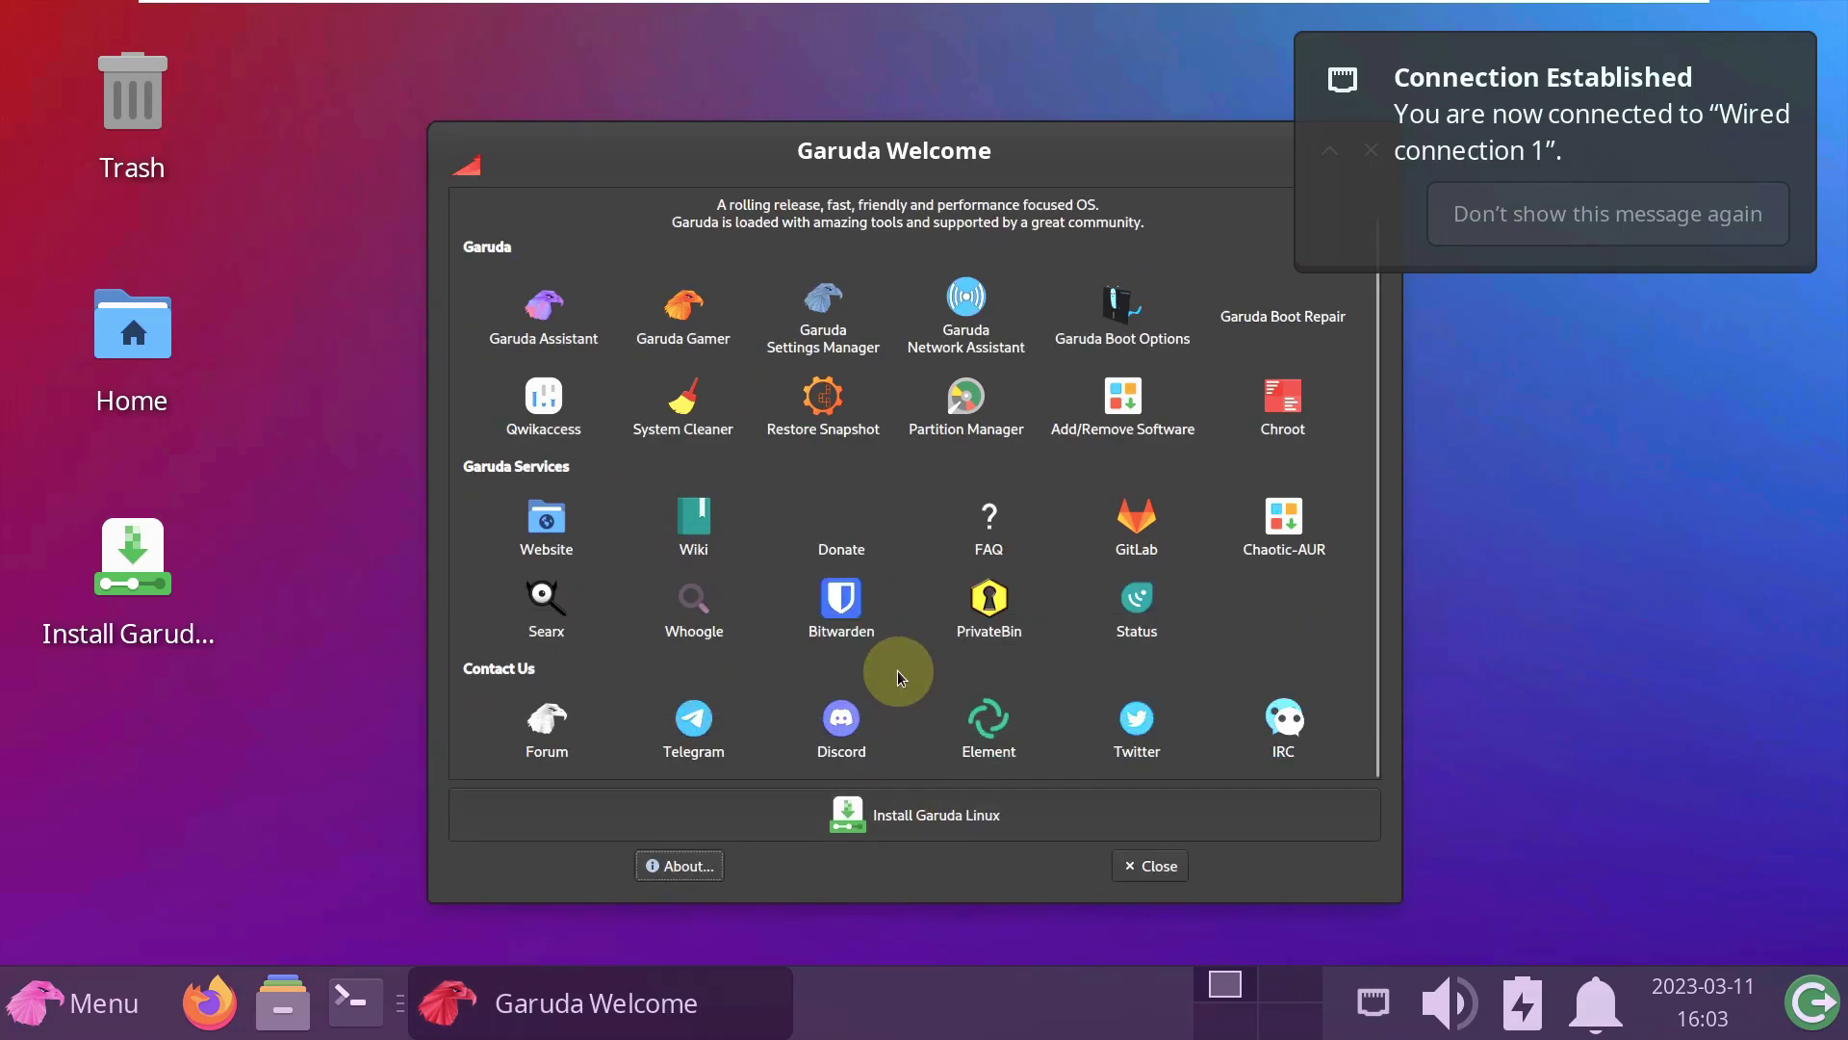
scroll(897, 670, "up", 1)
scroll(897, 670, "down", 1)
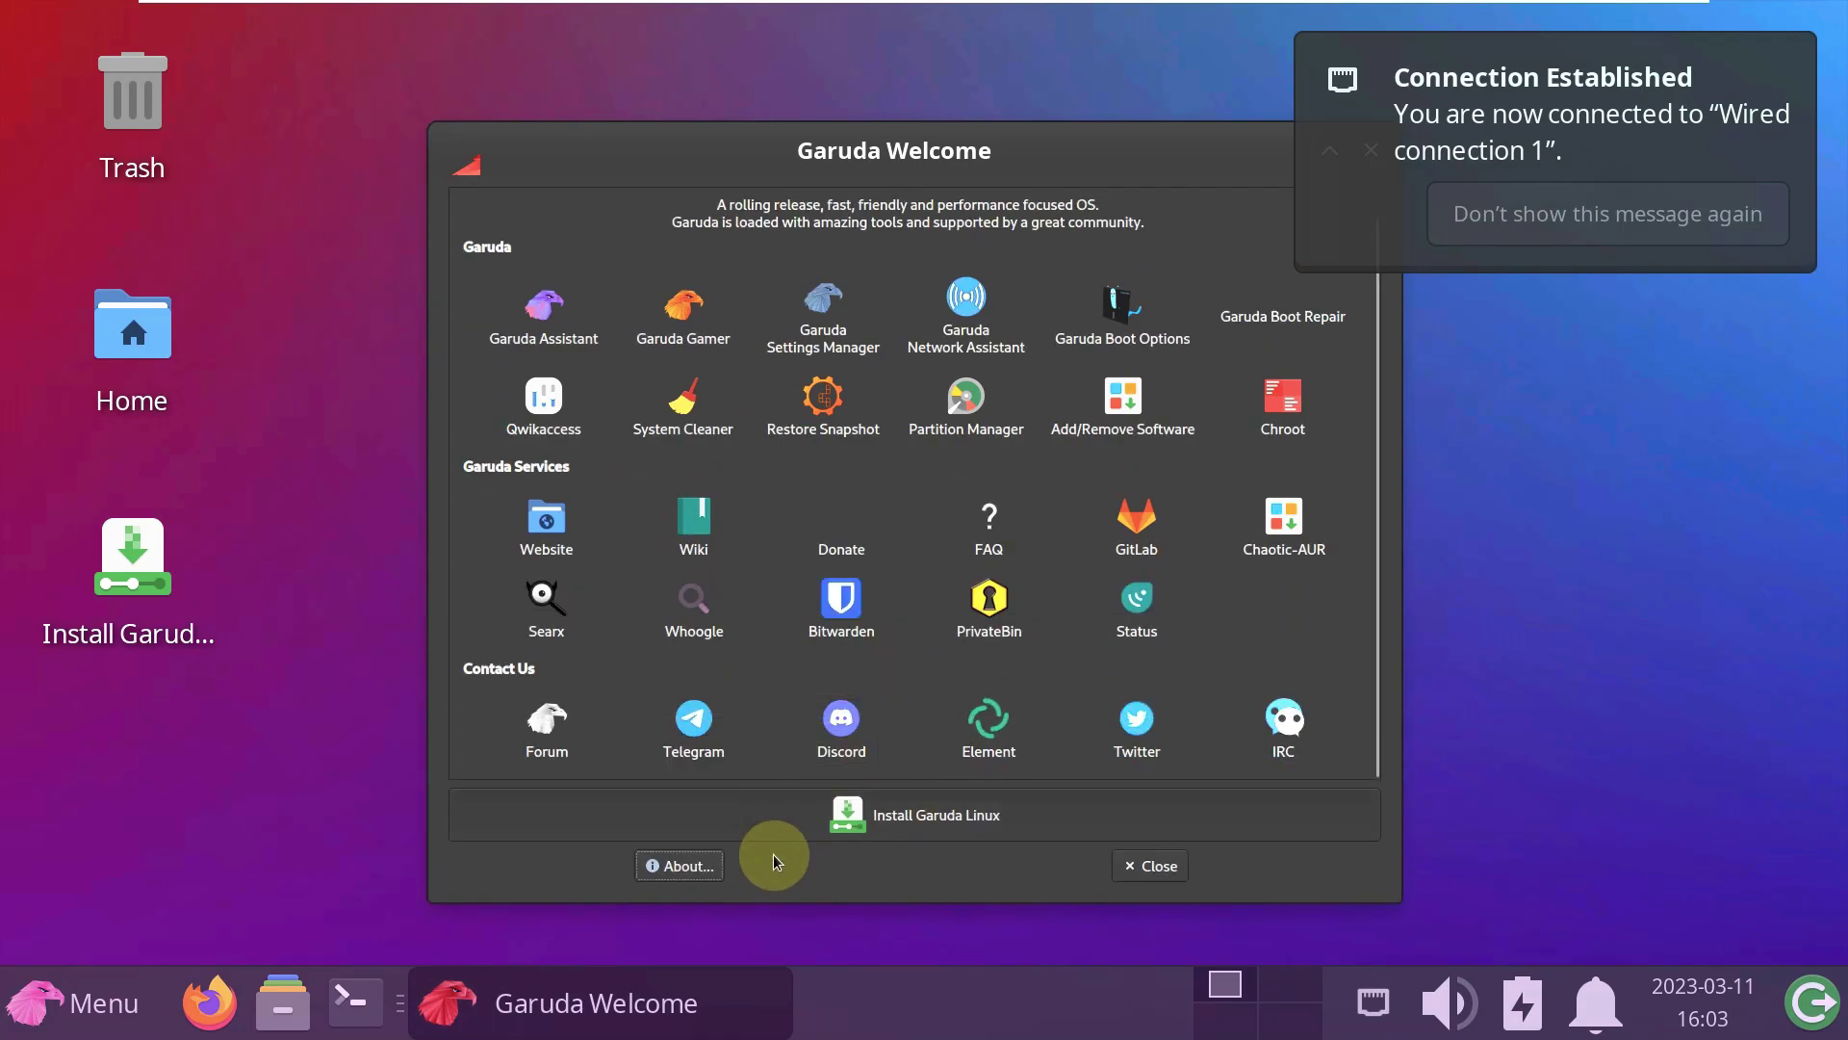
left_click(718, 866)
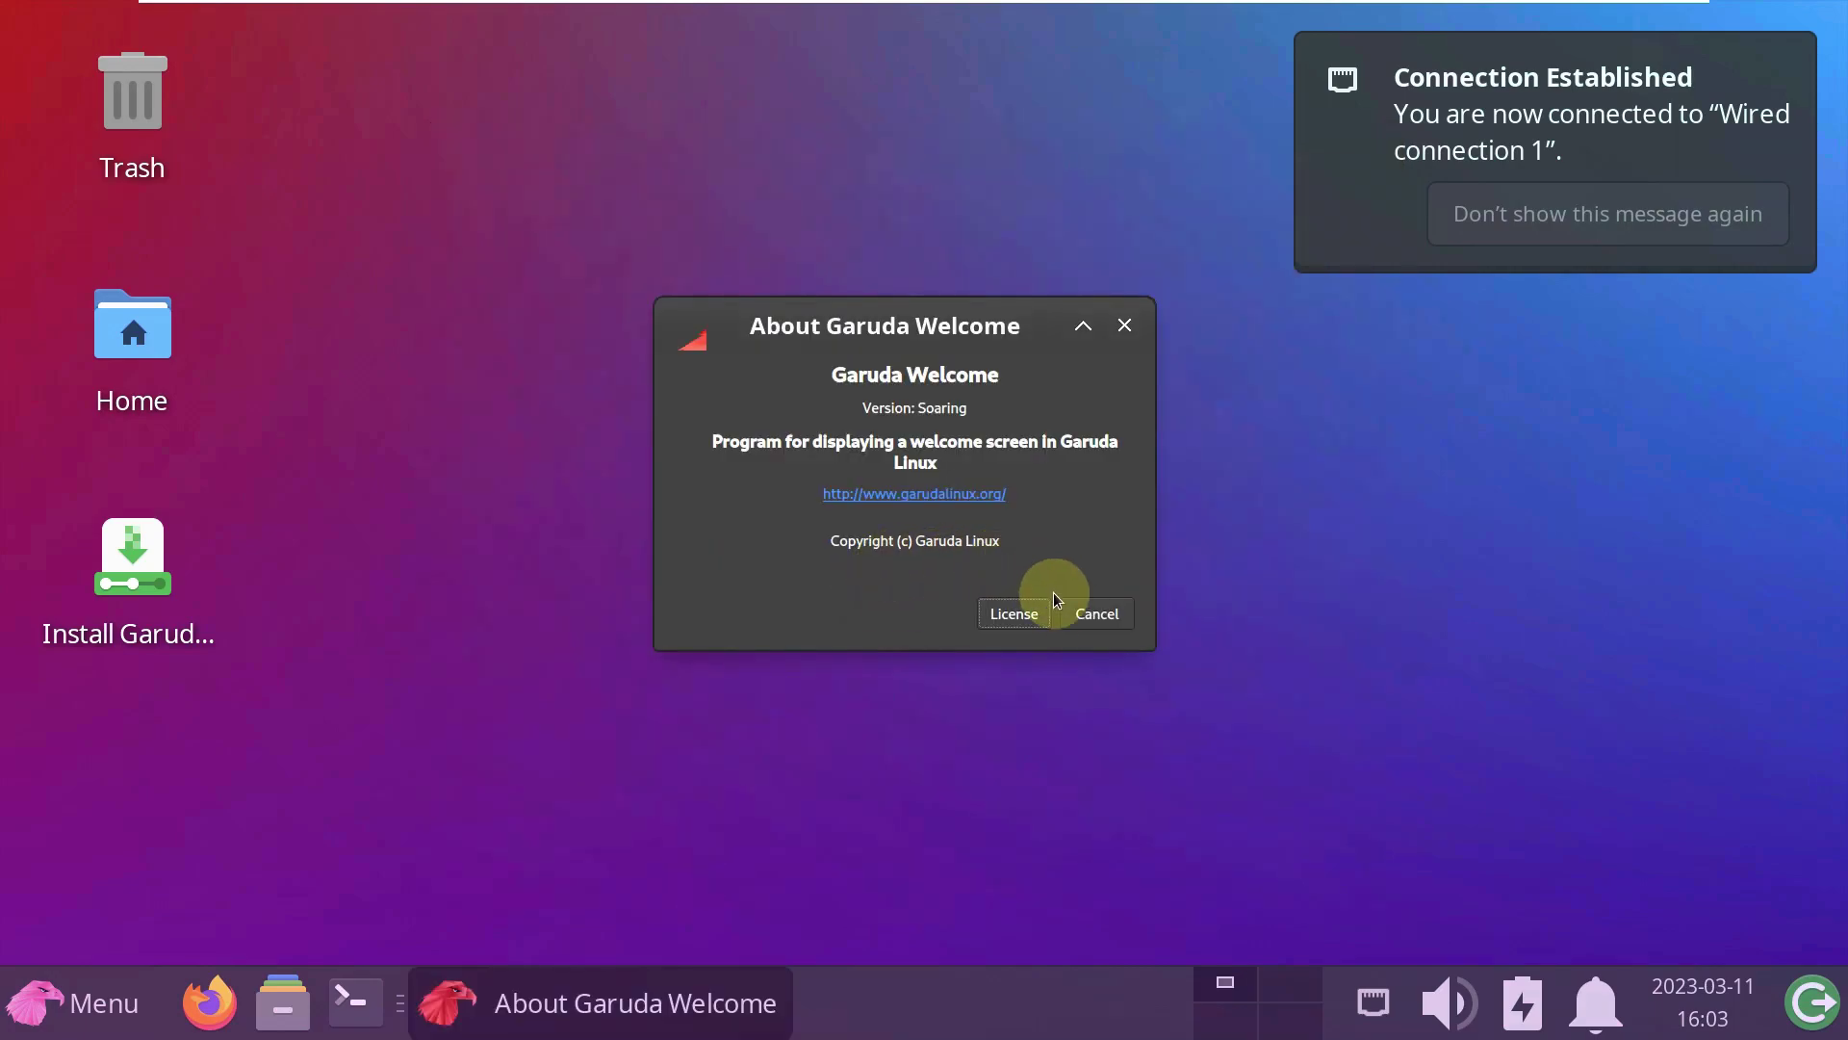
left_click(1095, 613)
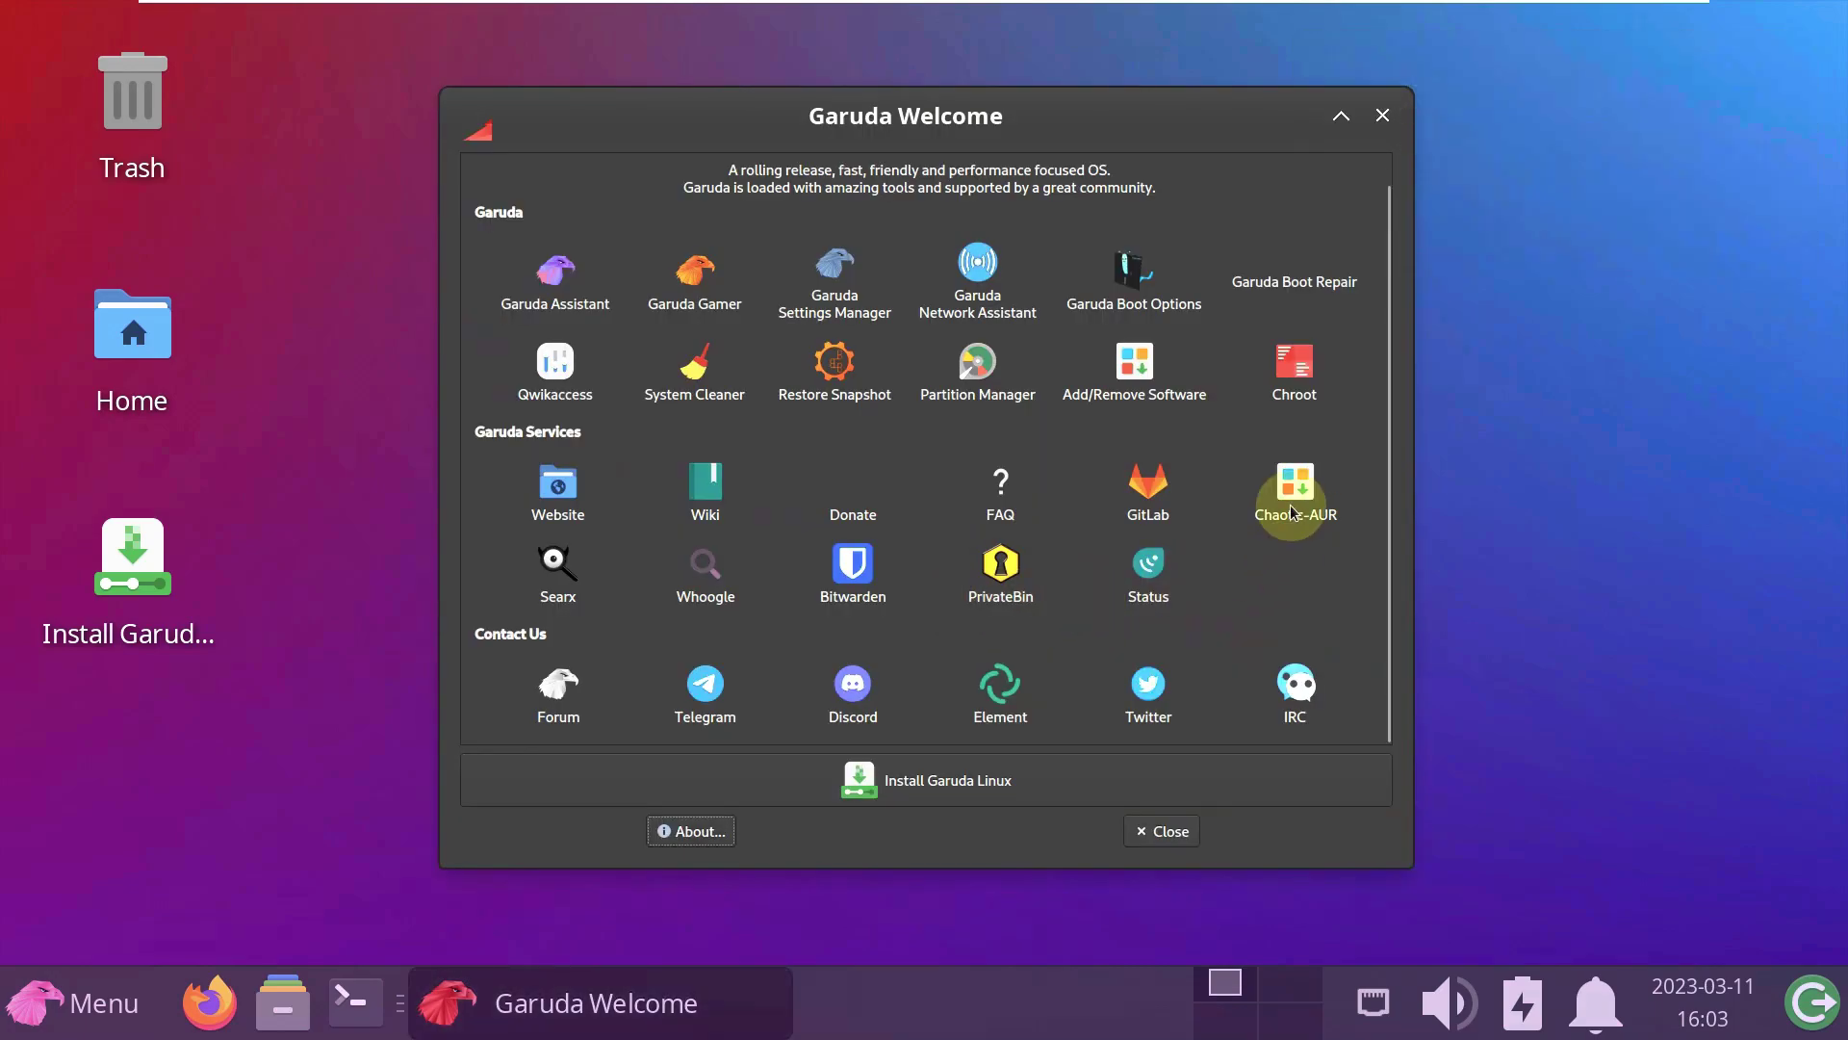
- Close the Garuda Welcome window, leaving the empty desktop
scroll(1268, 448, "up", 1)
scroll(1269, 448, "down", 1)
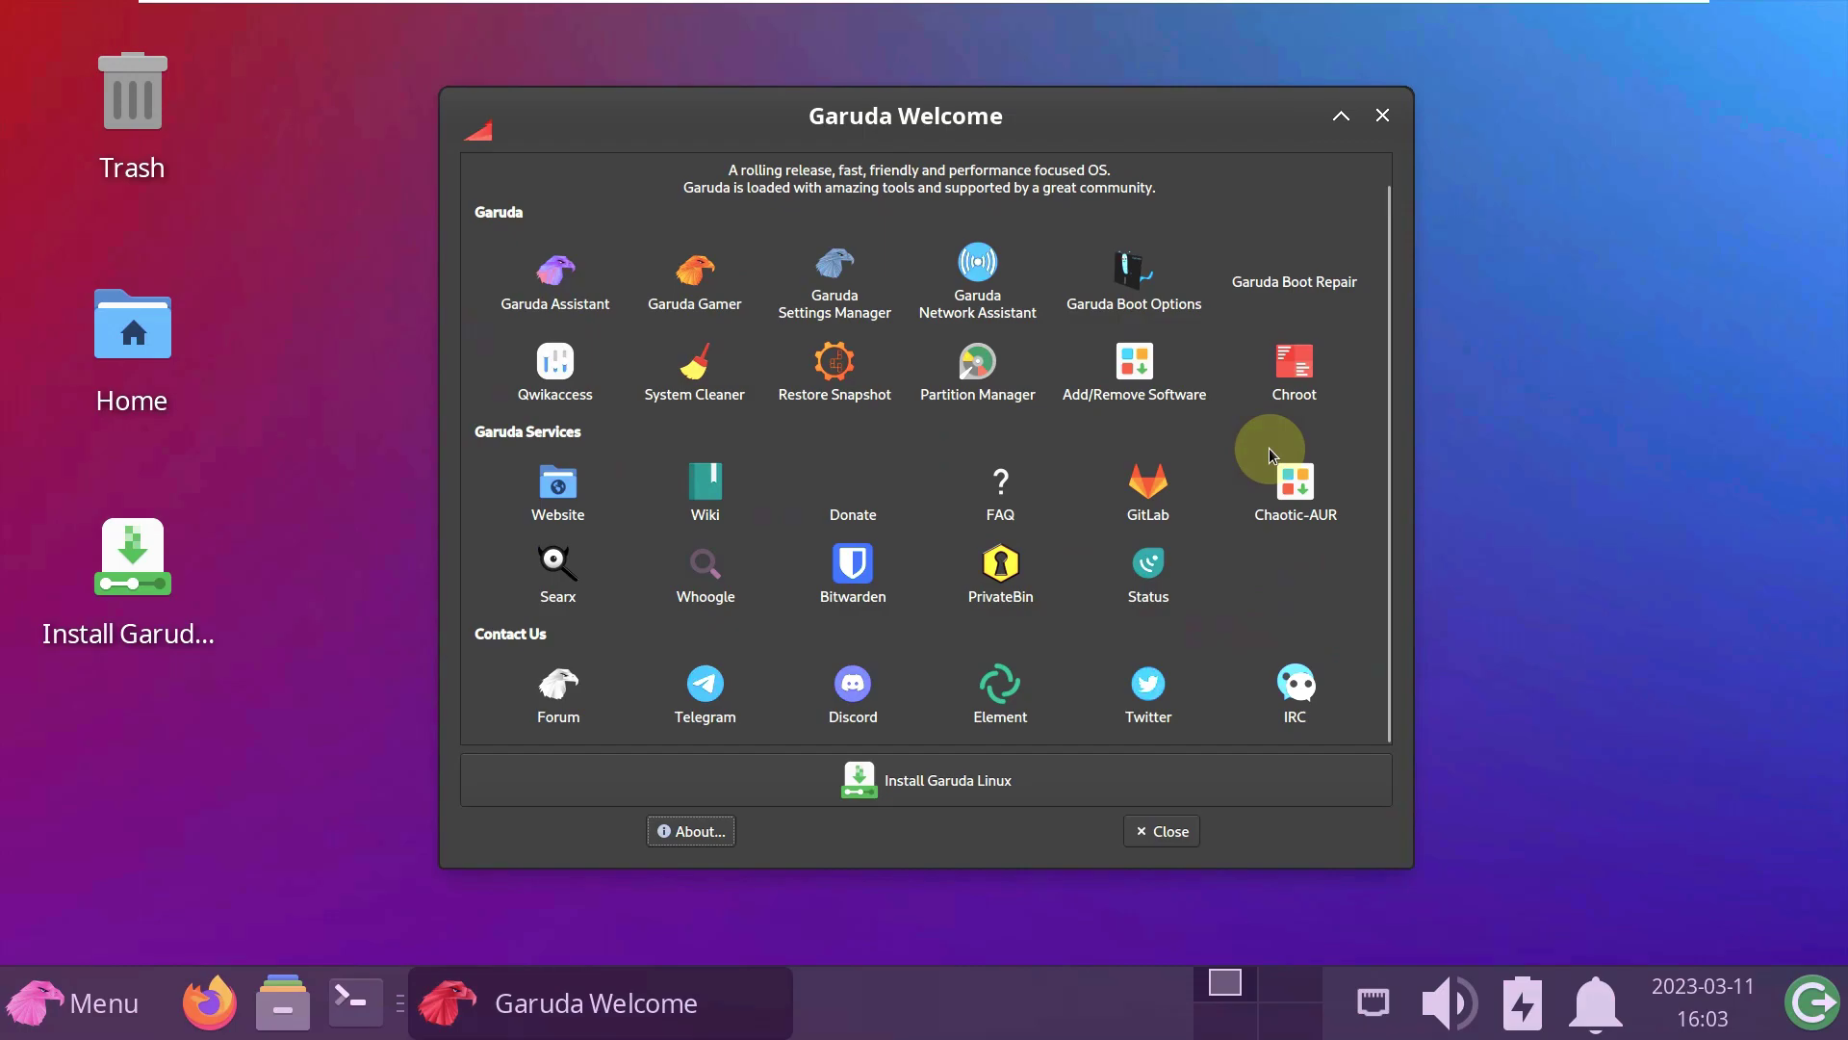
scroll(1269, 447, "up", 1)
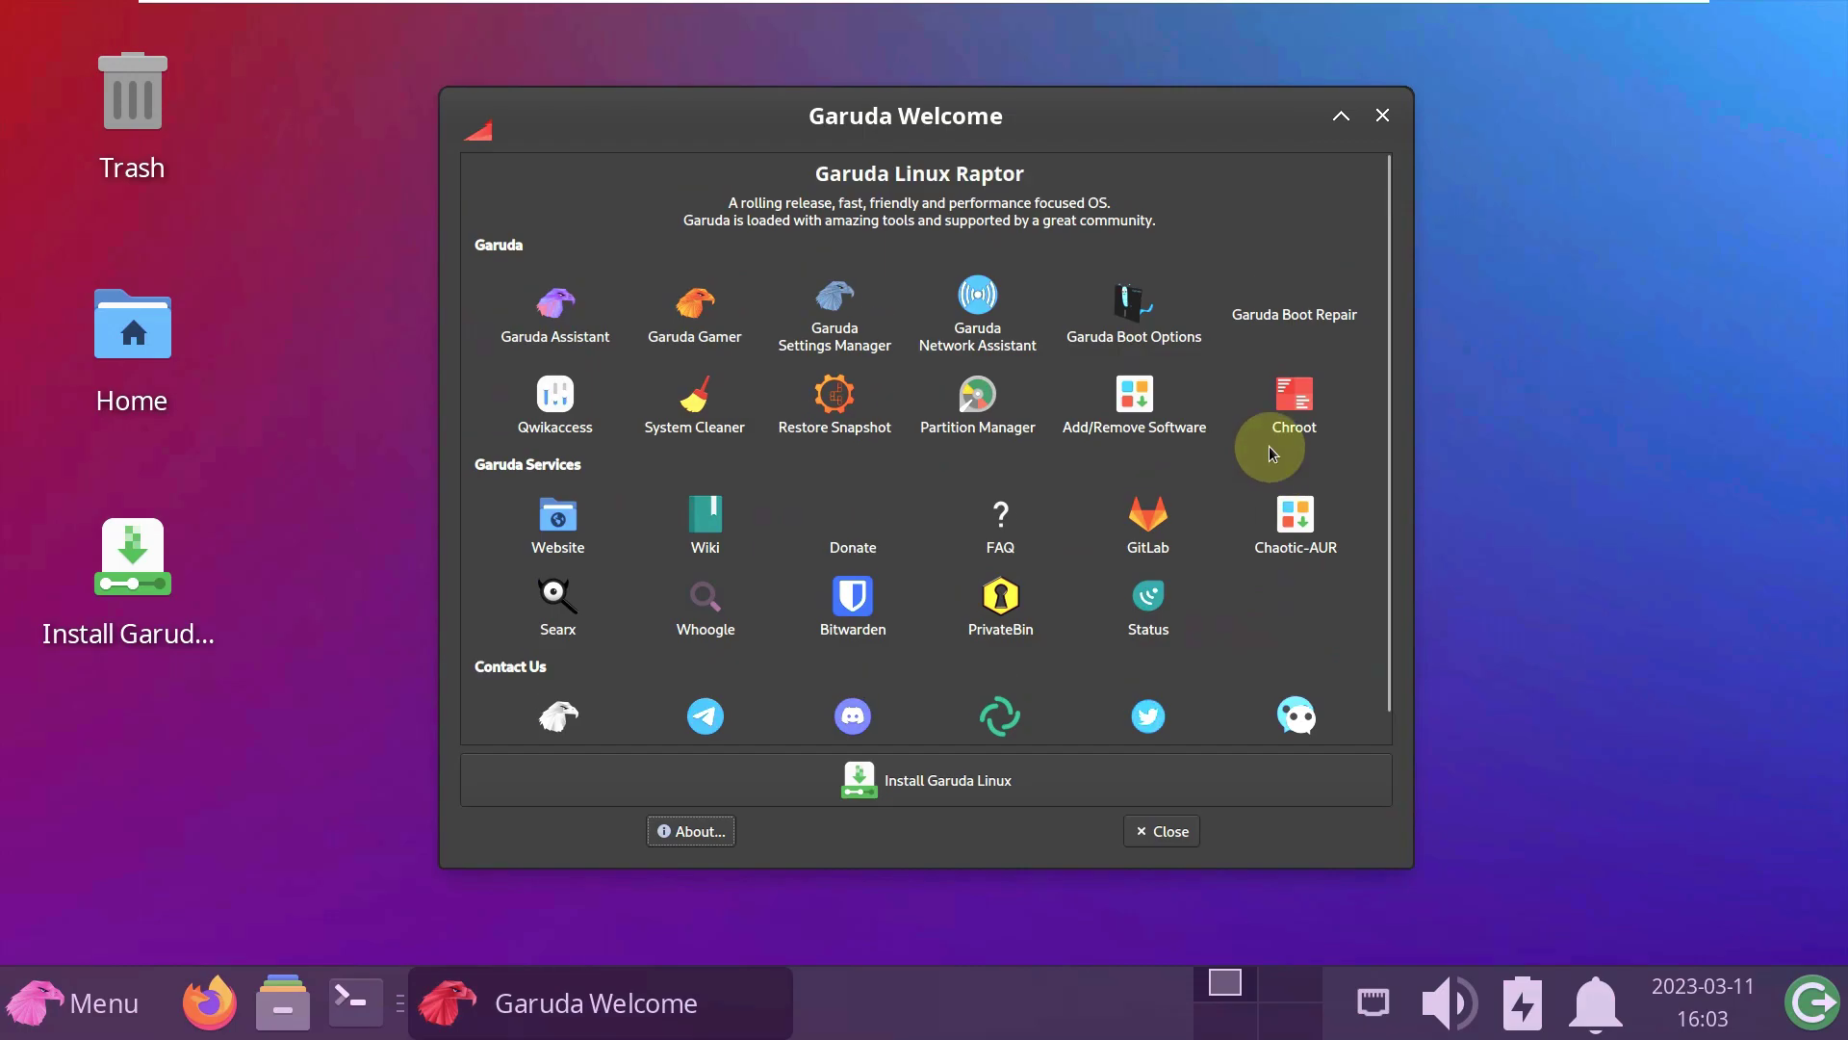
left_click(1159, 831)
- Launch Task Manager from the System applications and maximize it
left_click(106, 982)
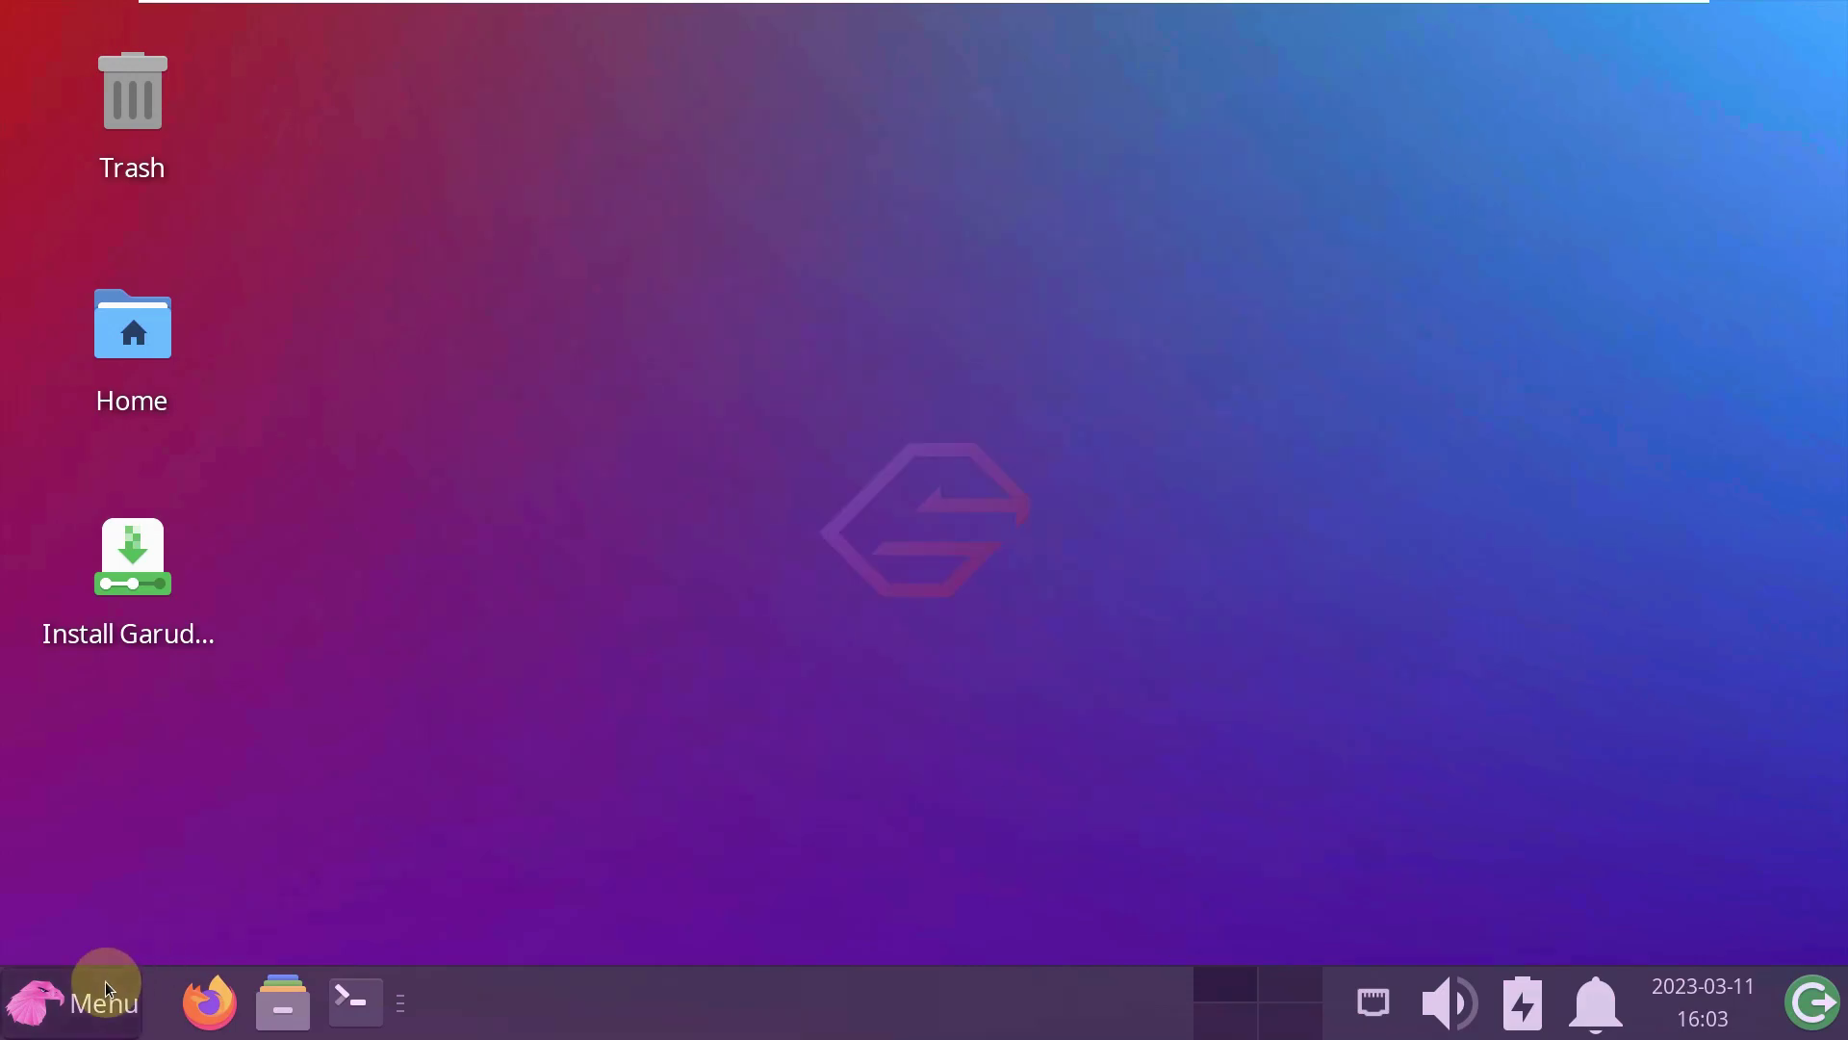
left_click(191, 795)
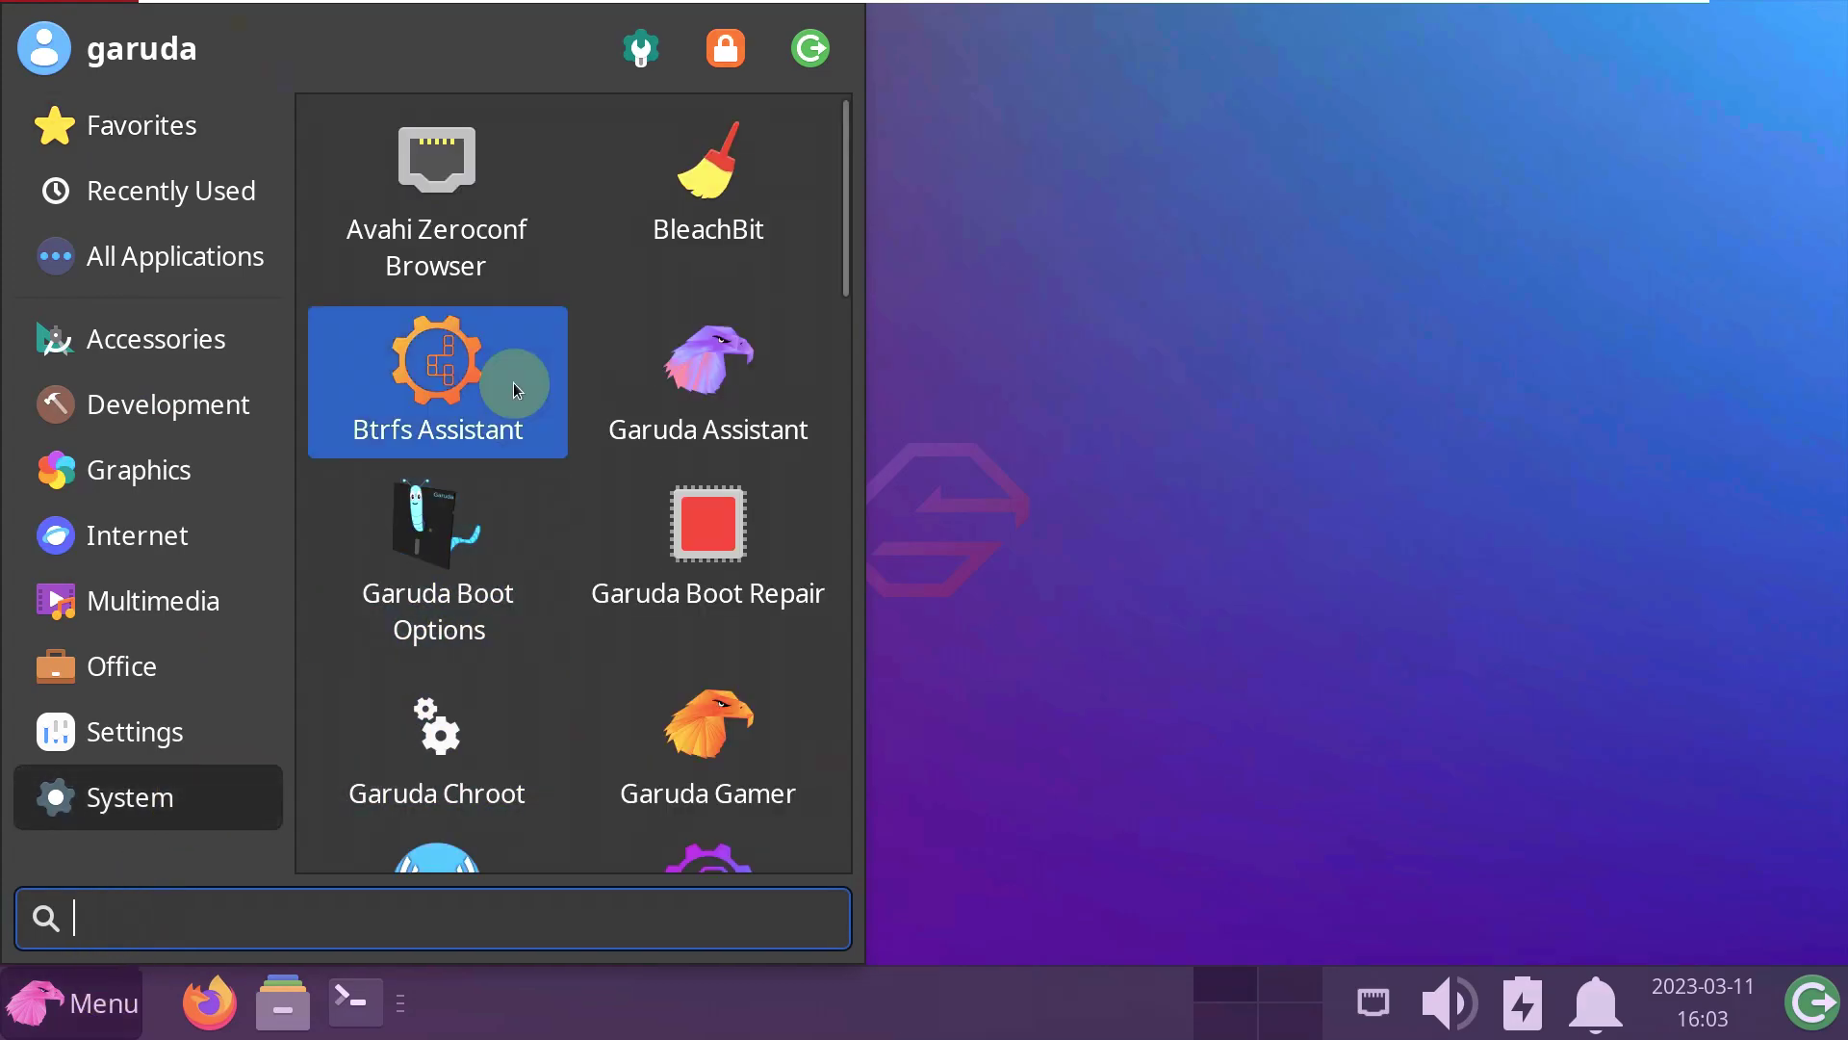
scroll(514, 383, "down", 6)
scroll(520, 472, "down", 5)
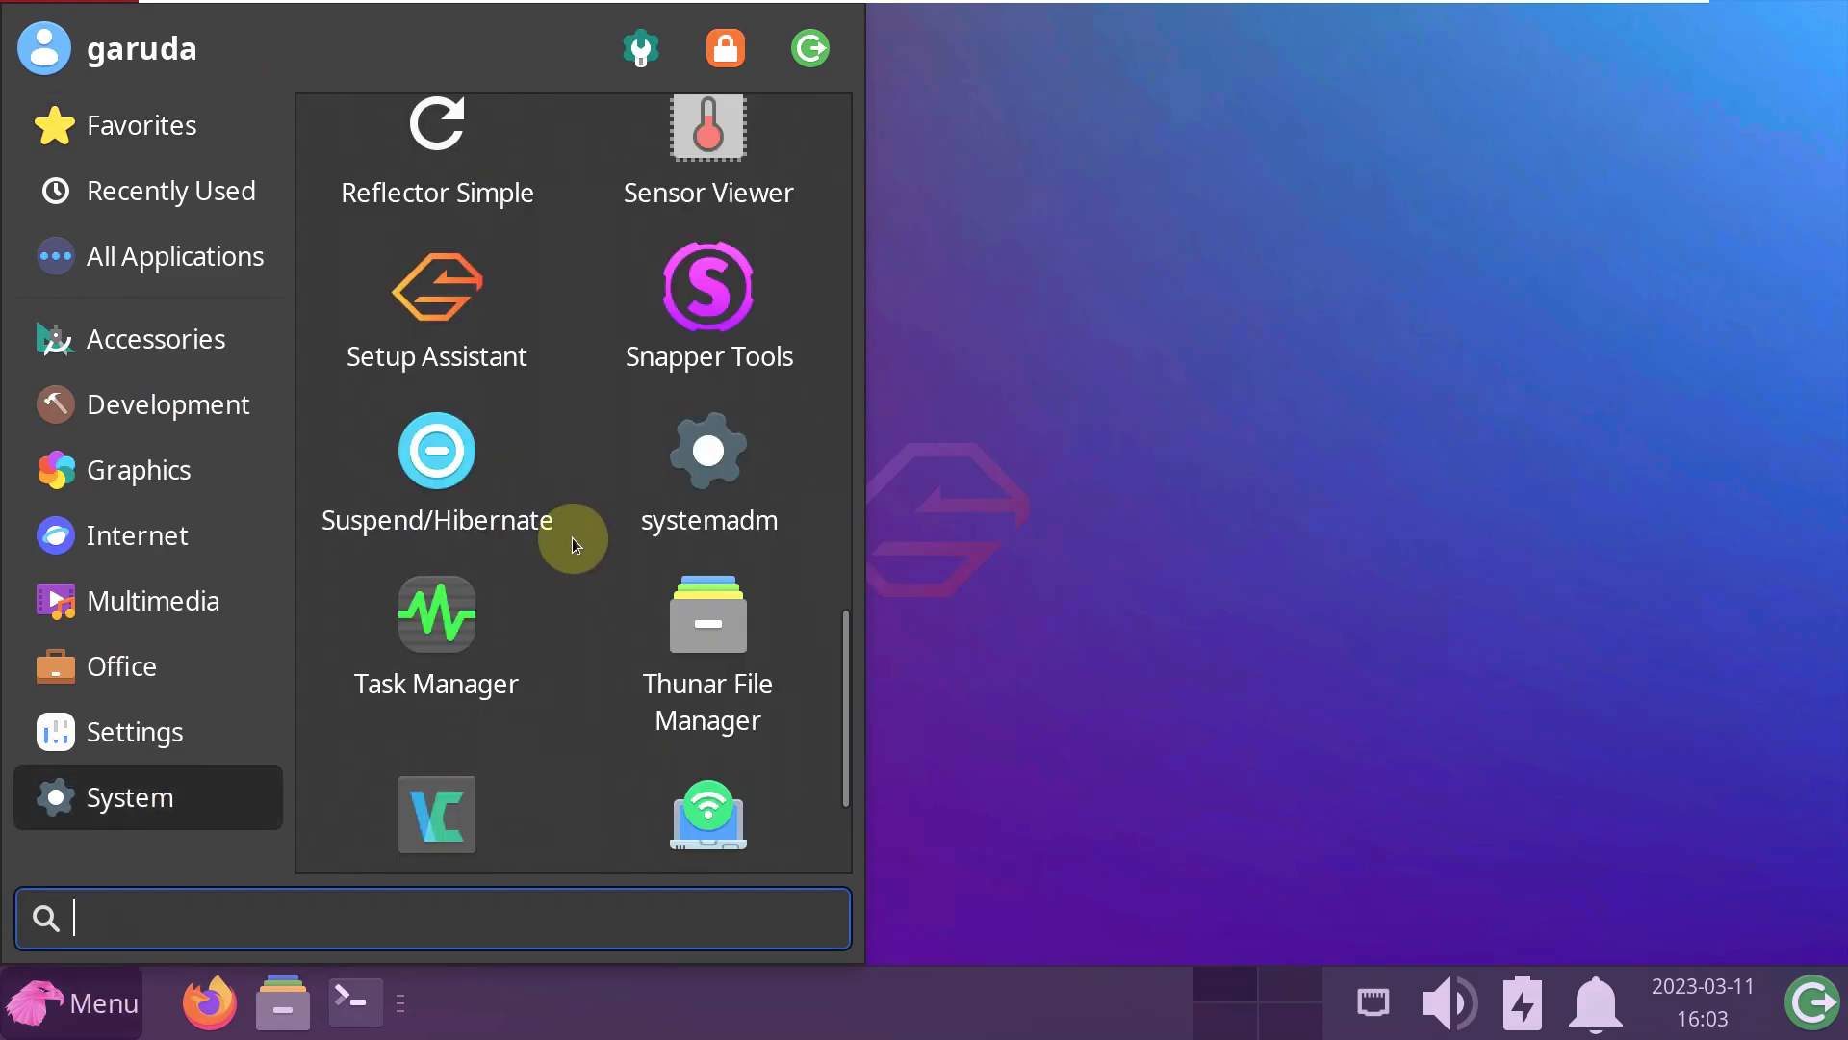
left_click(520, 471)
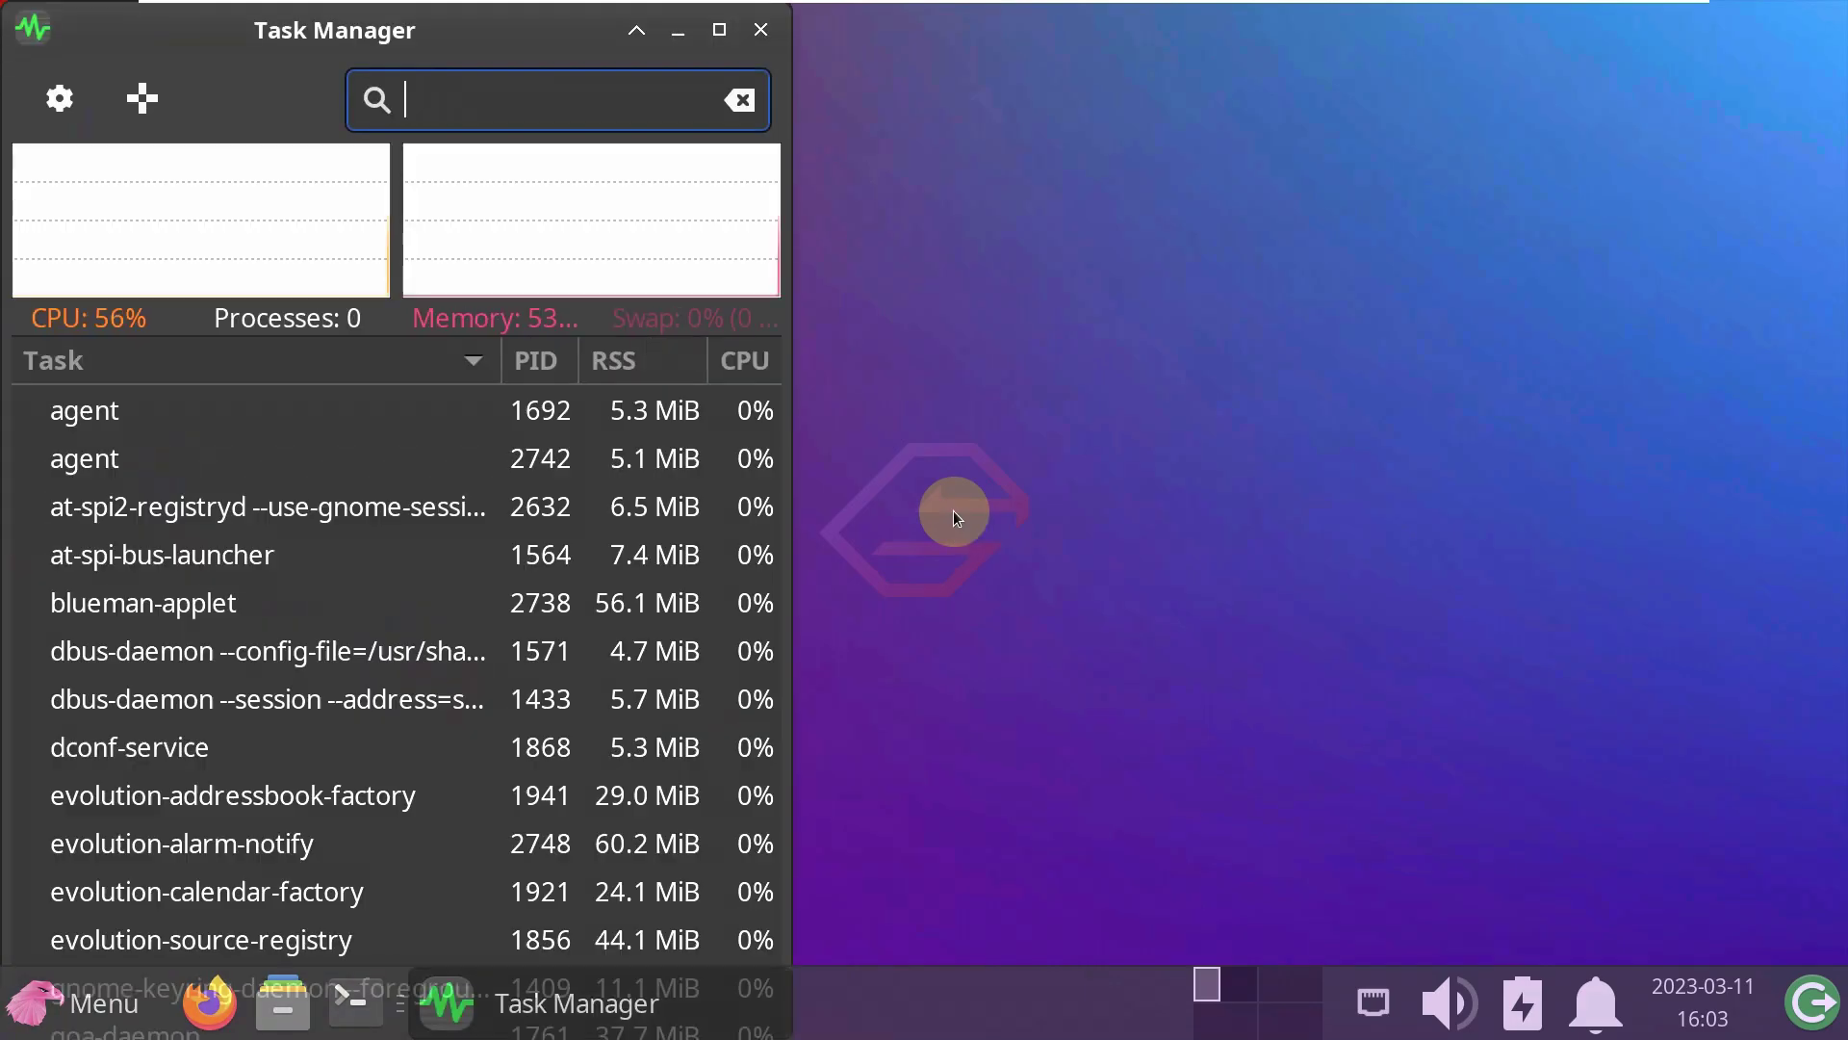
left_click(722, 44)
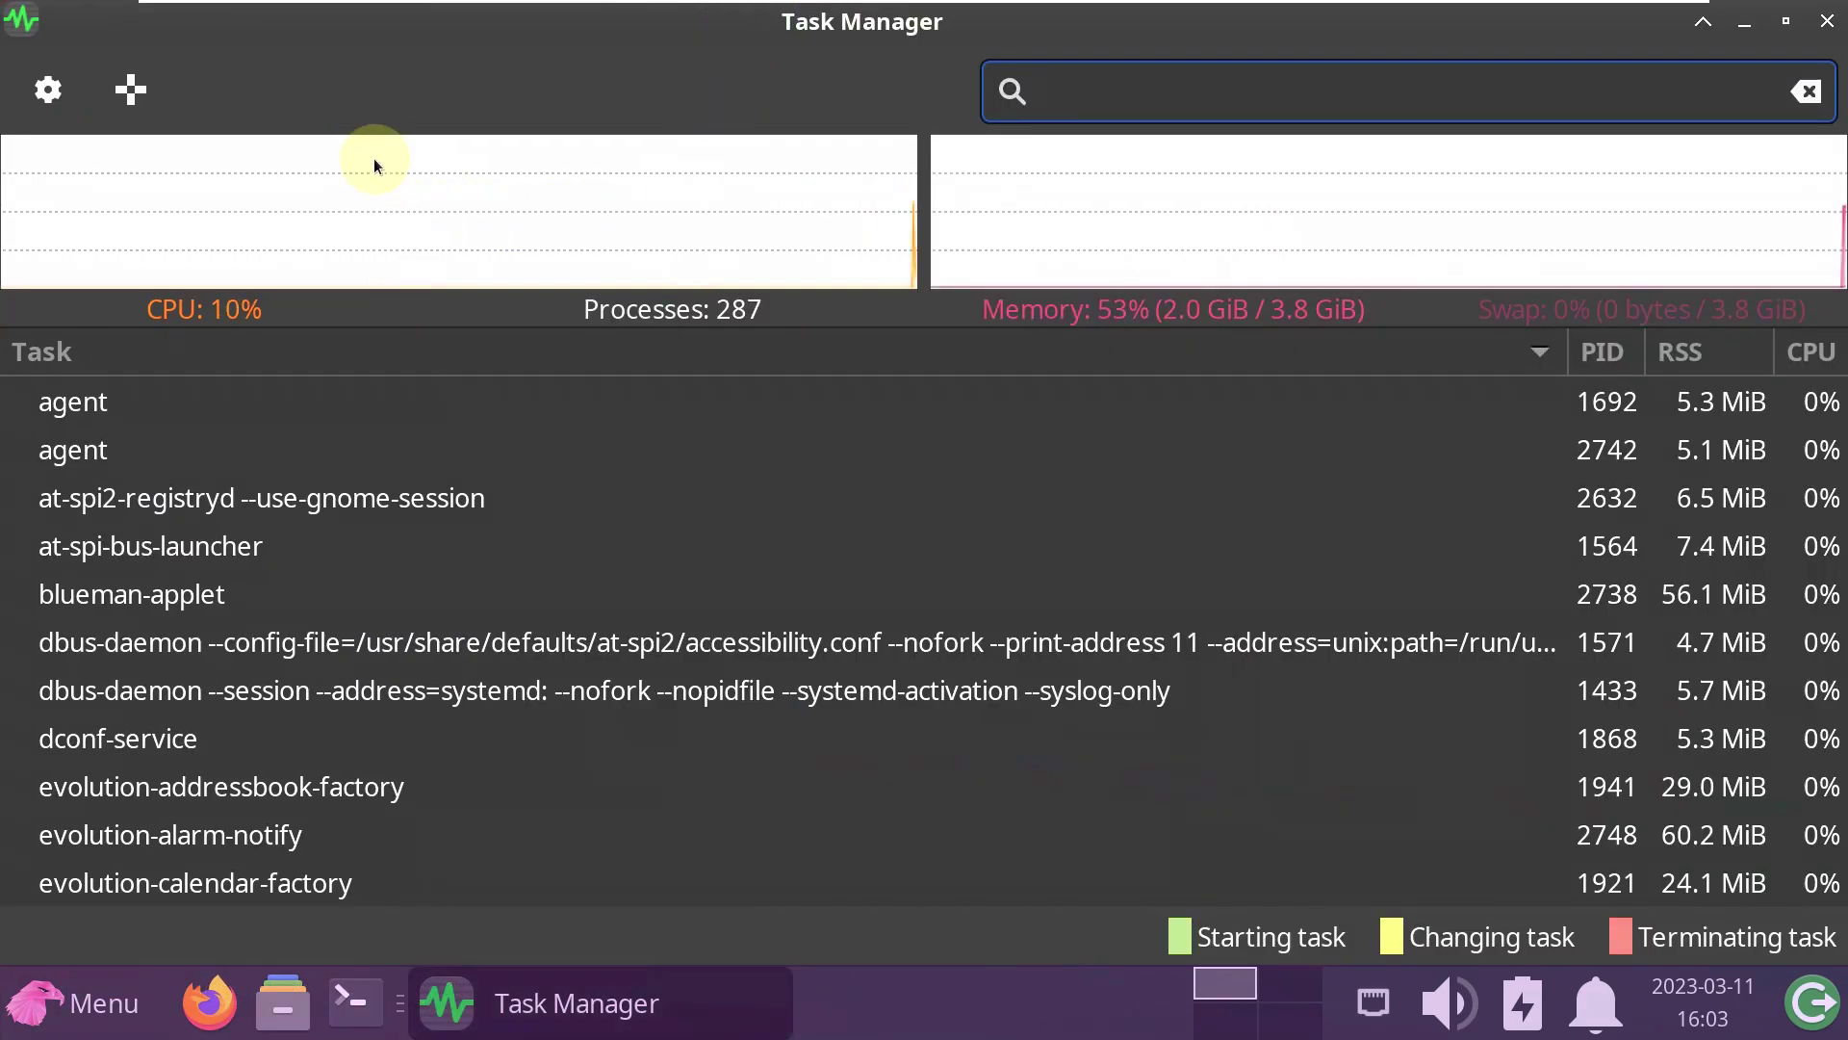
- Open Task Manager settings, view its About information, then close both dialogs
left_click(71, 89)
left_click(940, 916)
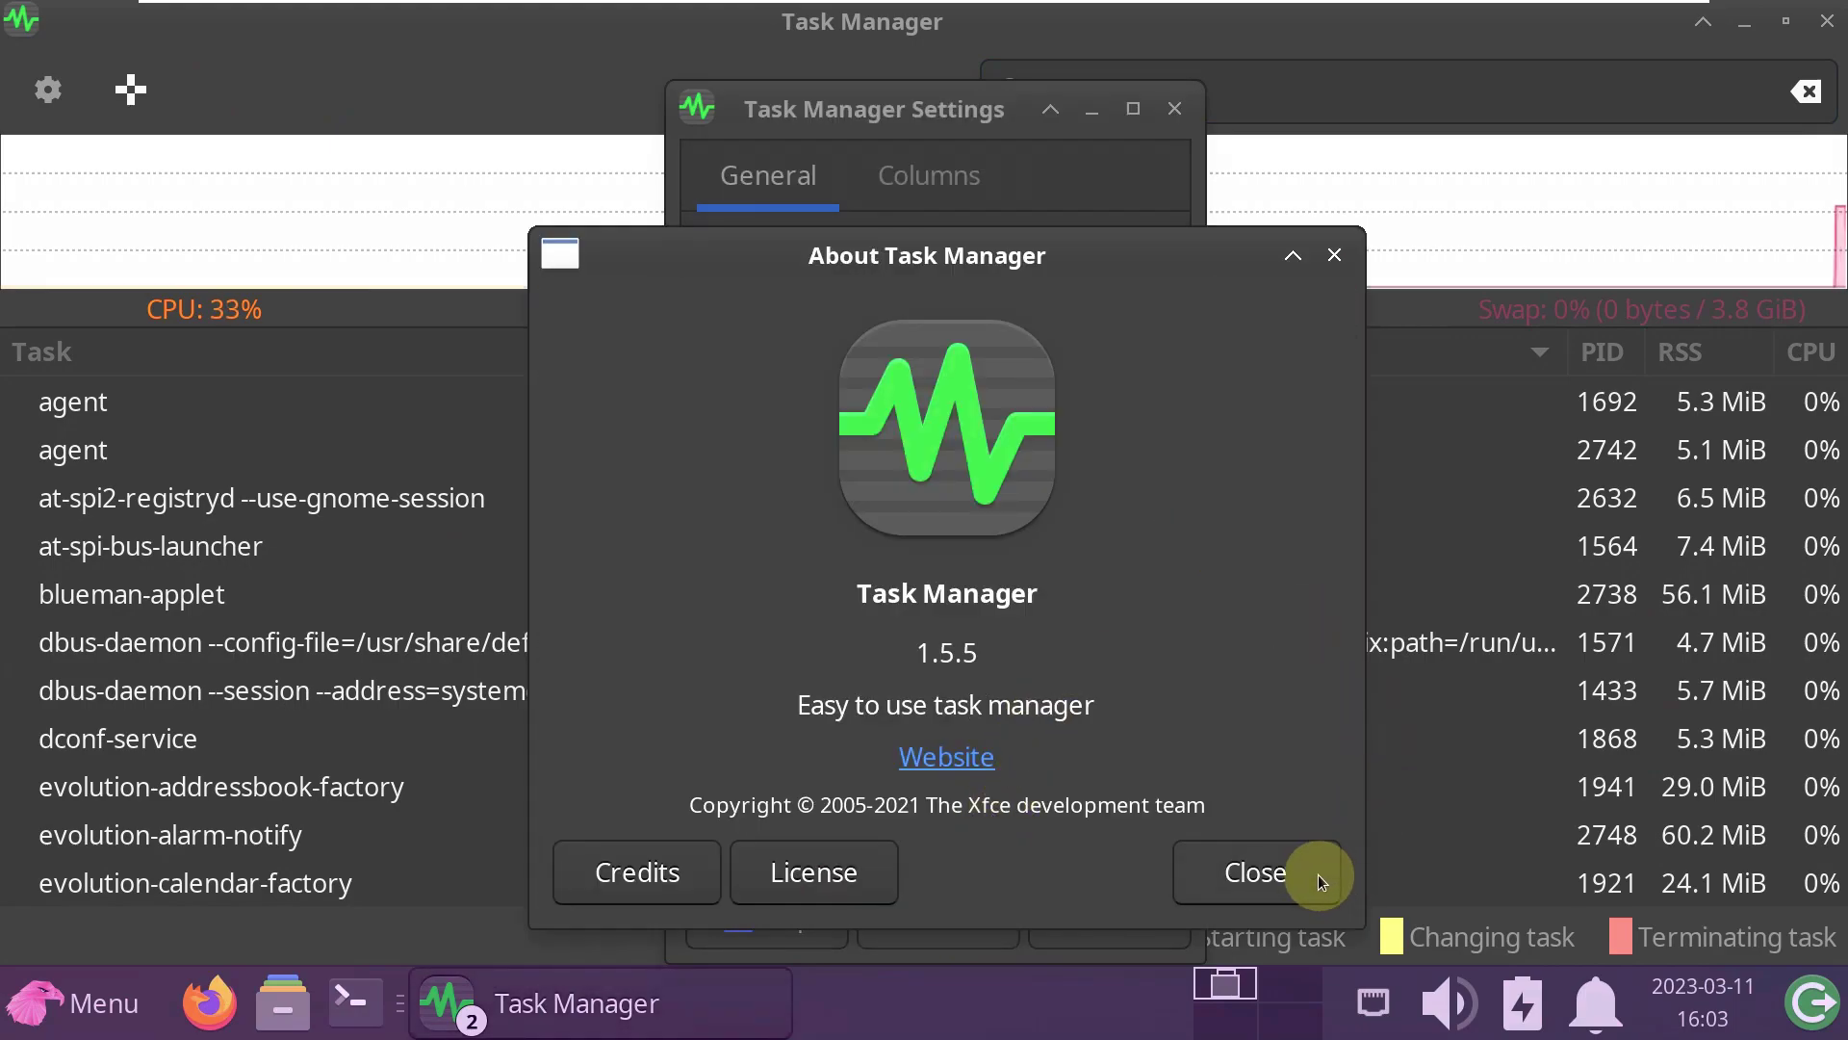
left_click(1320, 874)
left_click(1174, 109)
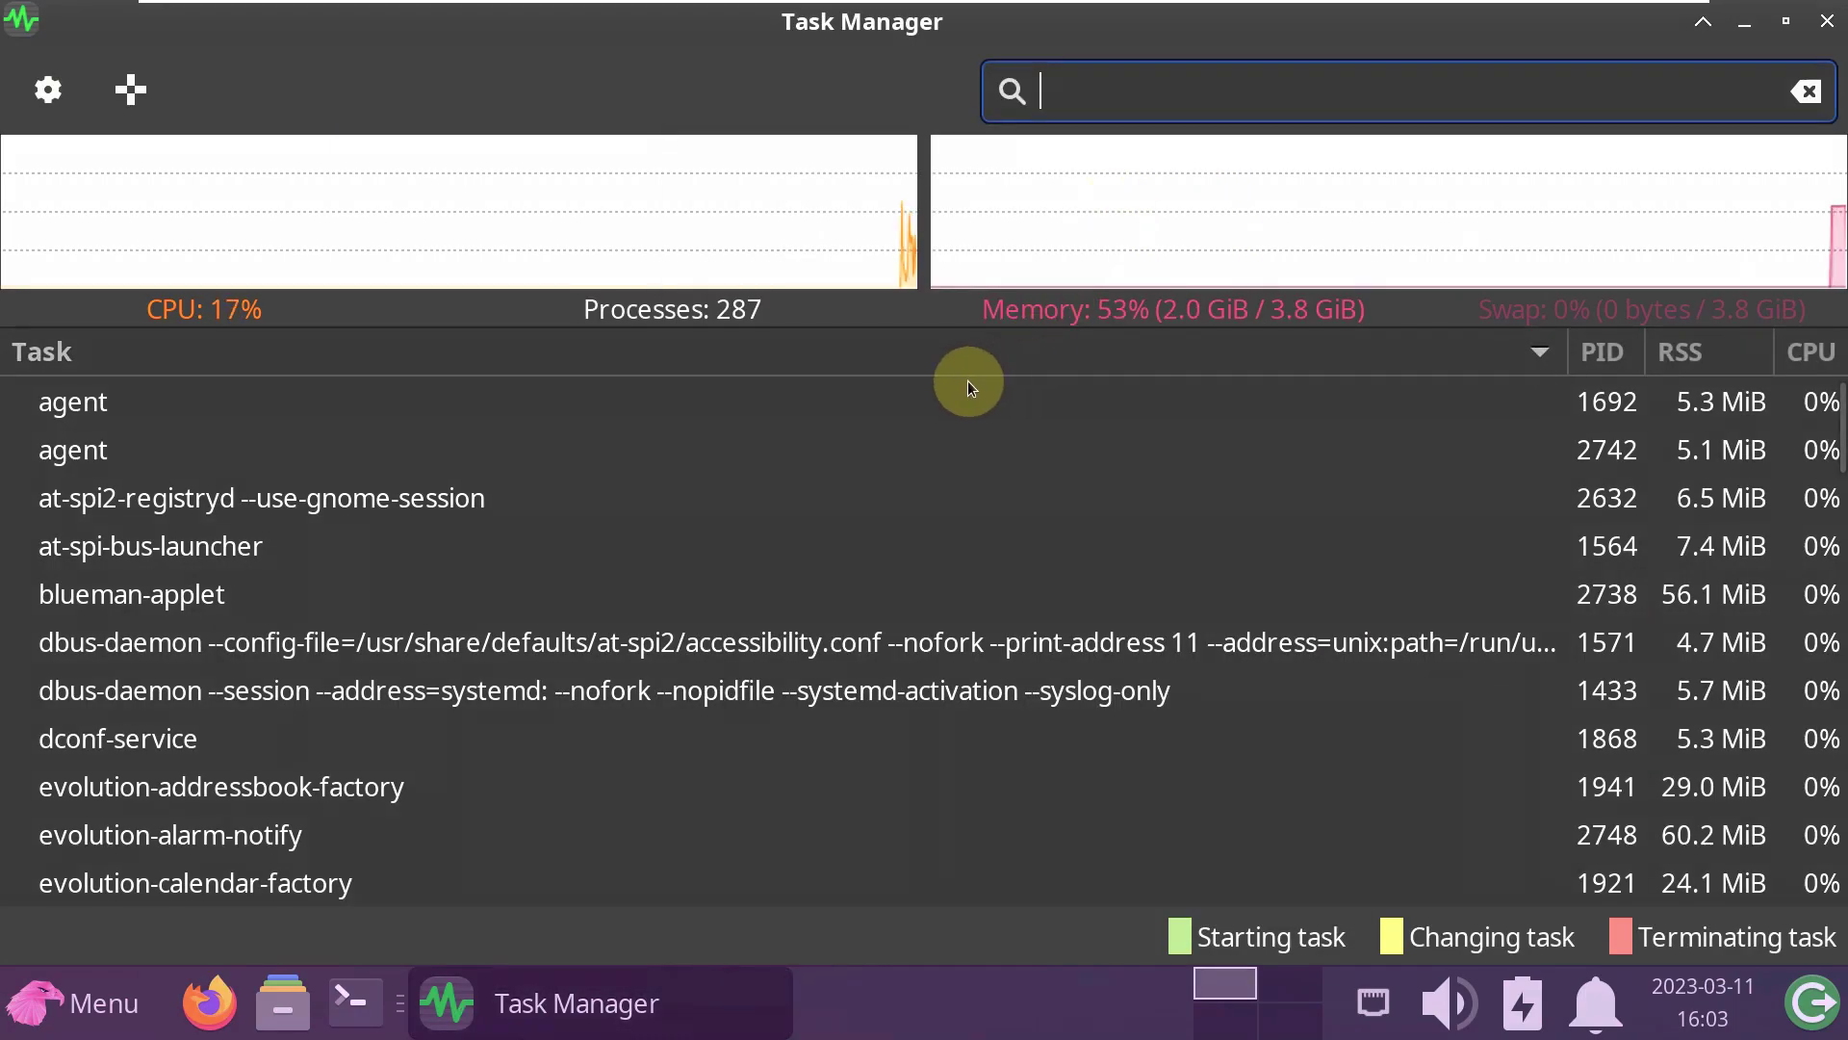
- Make the CPU and memory graphs taller and scroll through the process list
left_click_drag(920, 321, 951, 453)
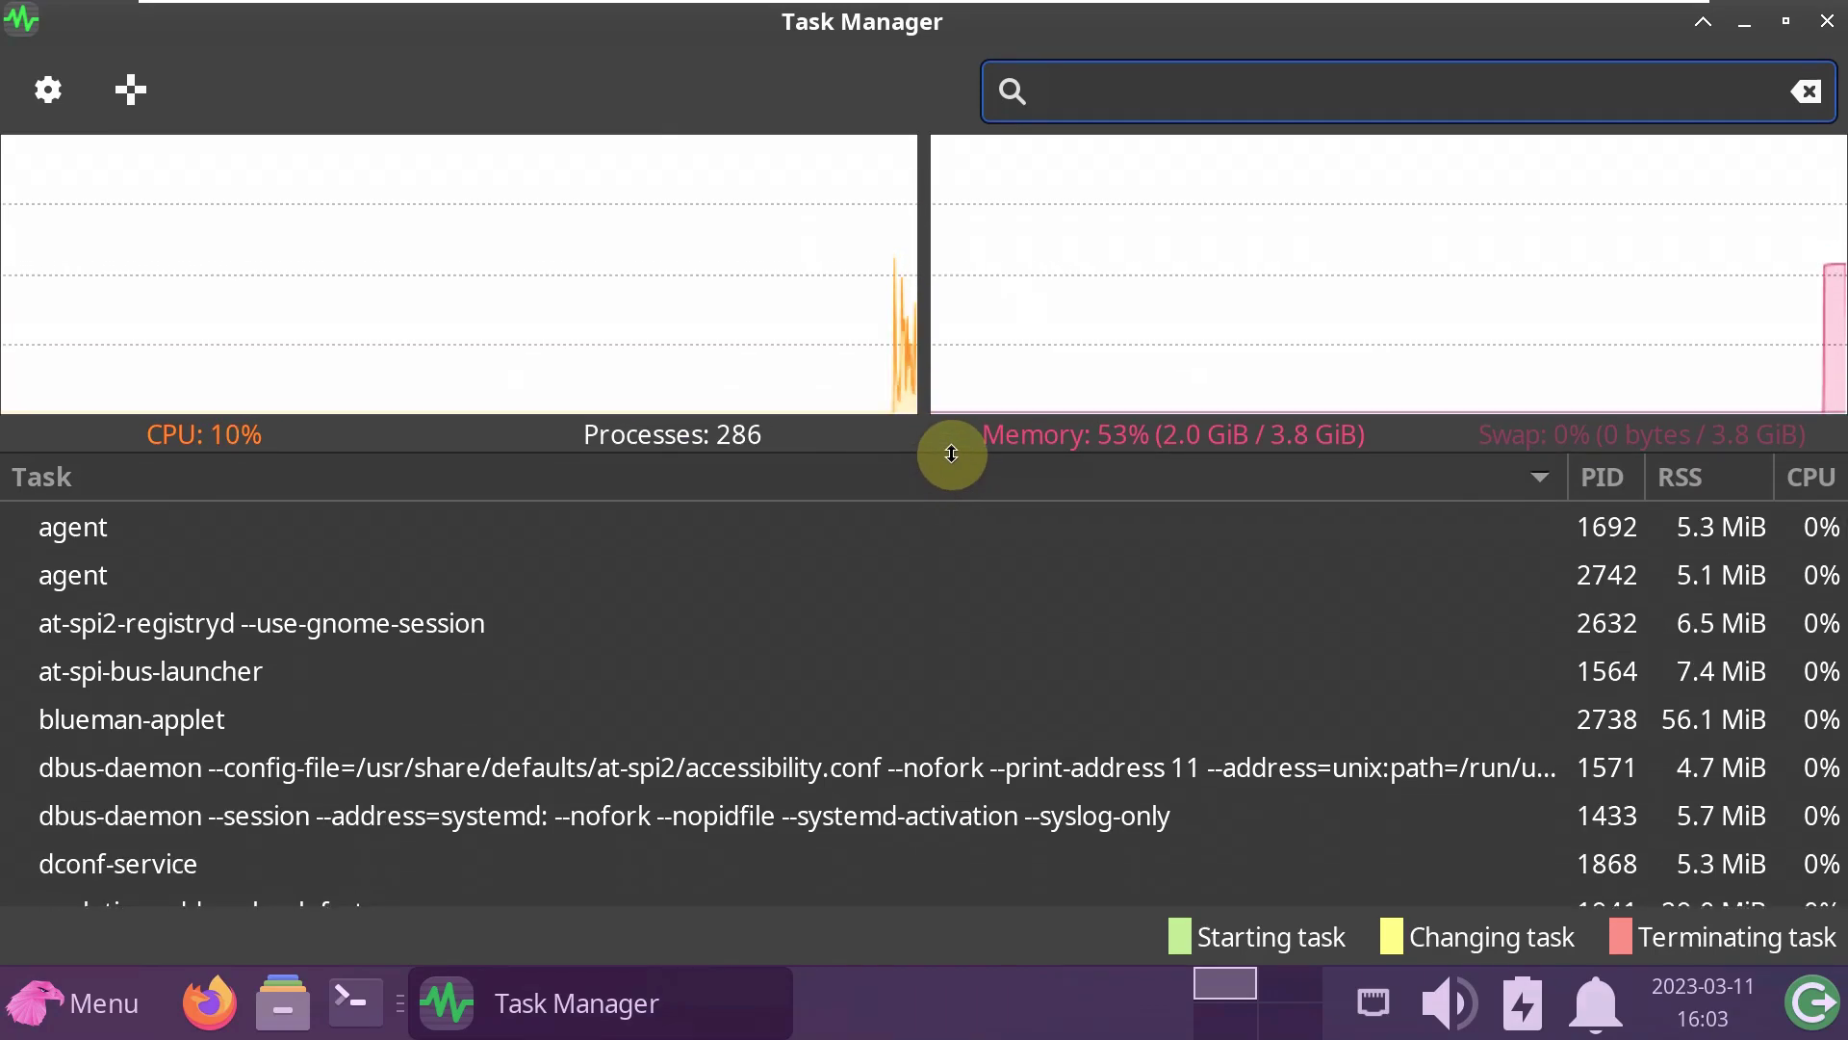
scroll(370, 683, "down", 5)
scroll(369, 684, "down", 15)
scroll(370, 683, "down", 12)
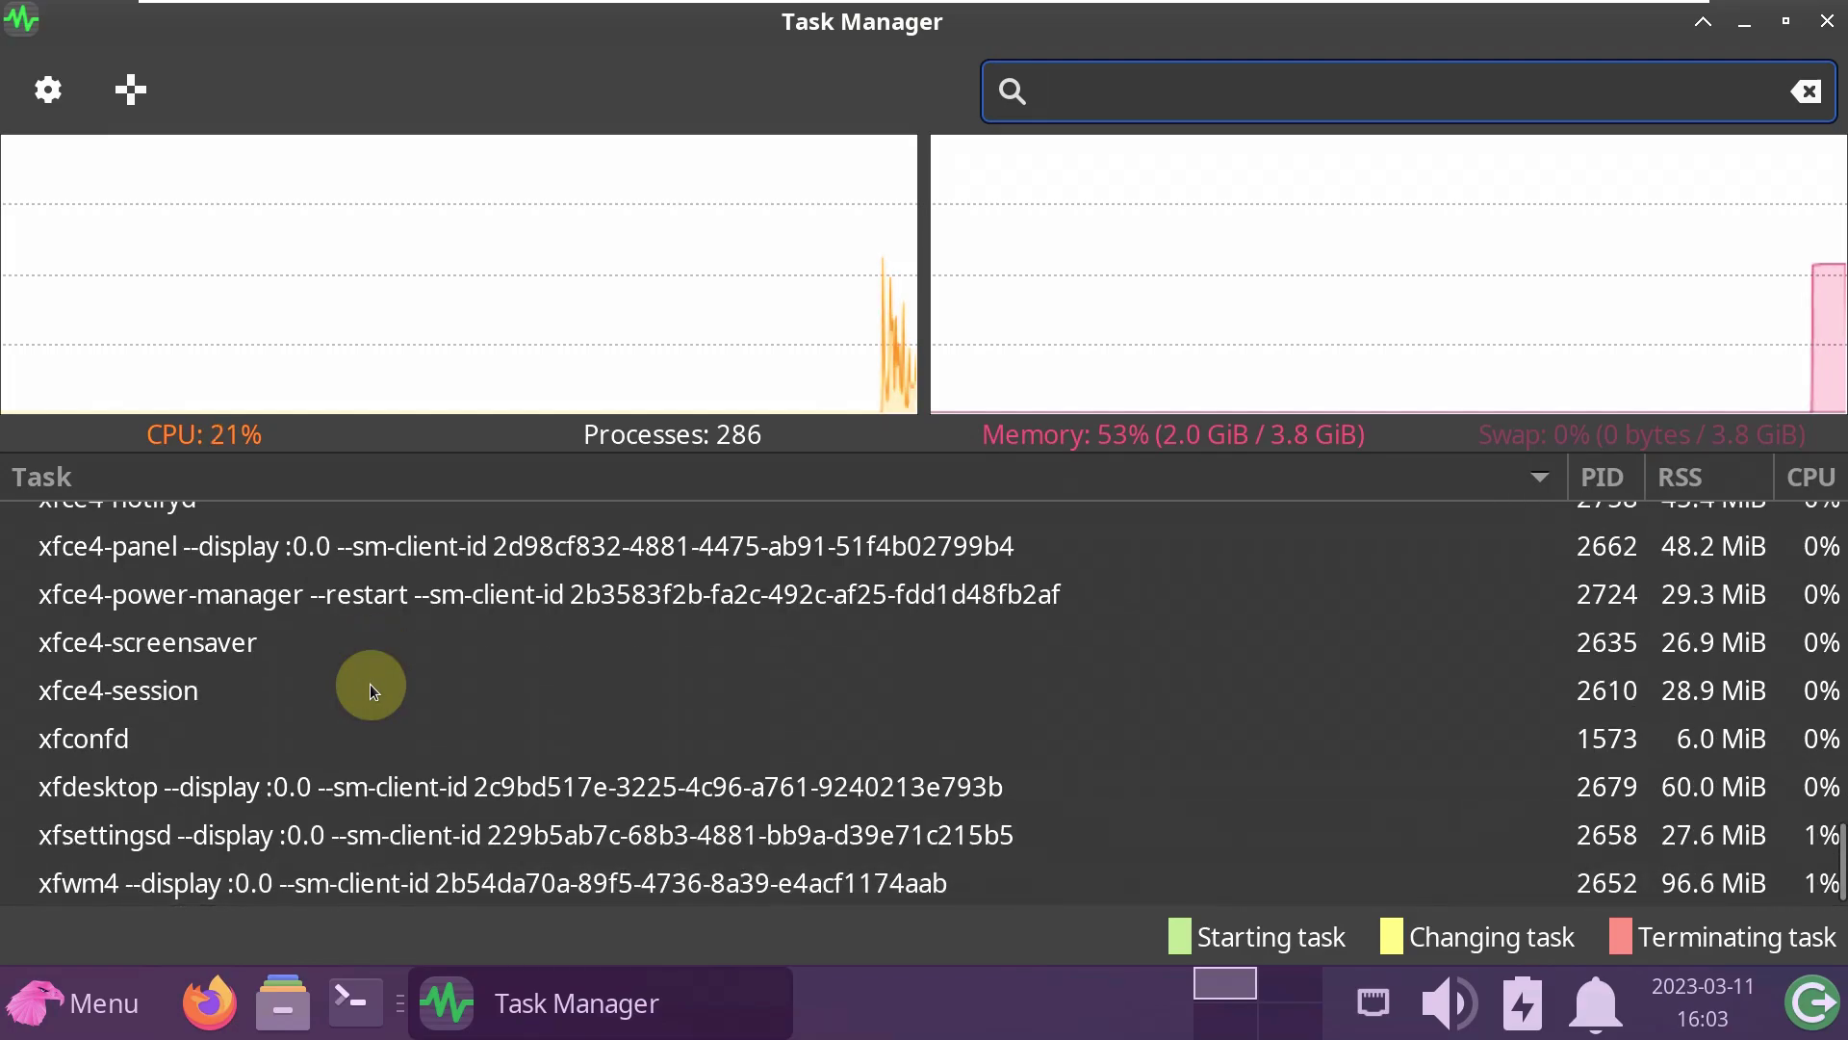
scroll(370, 684, "up", 20)
scroll(370, 684, "up", 12)
- Check Task Manager's About information again via settings and close both dialogs
left_click(48, 90)
left_click(932, 905)
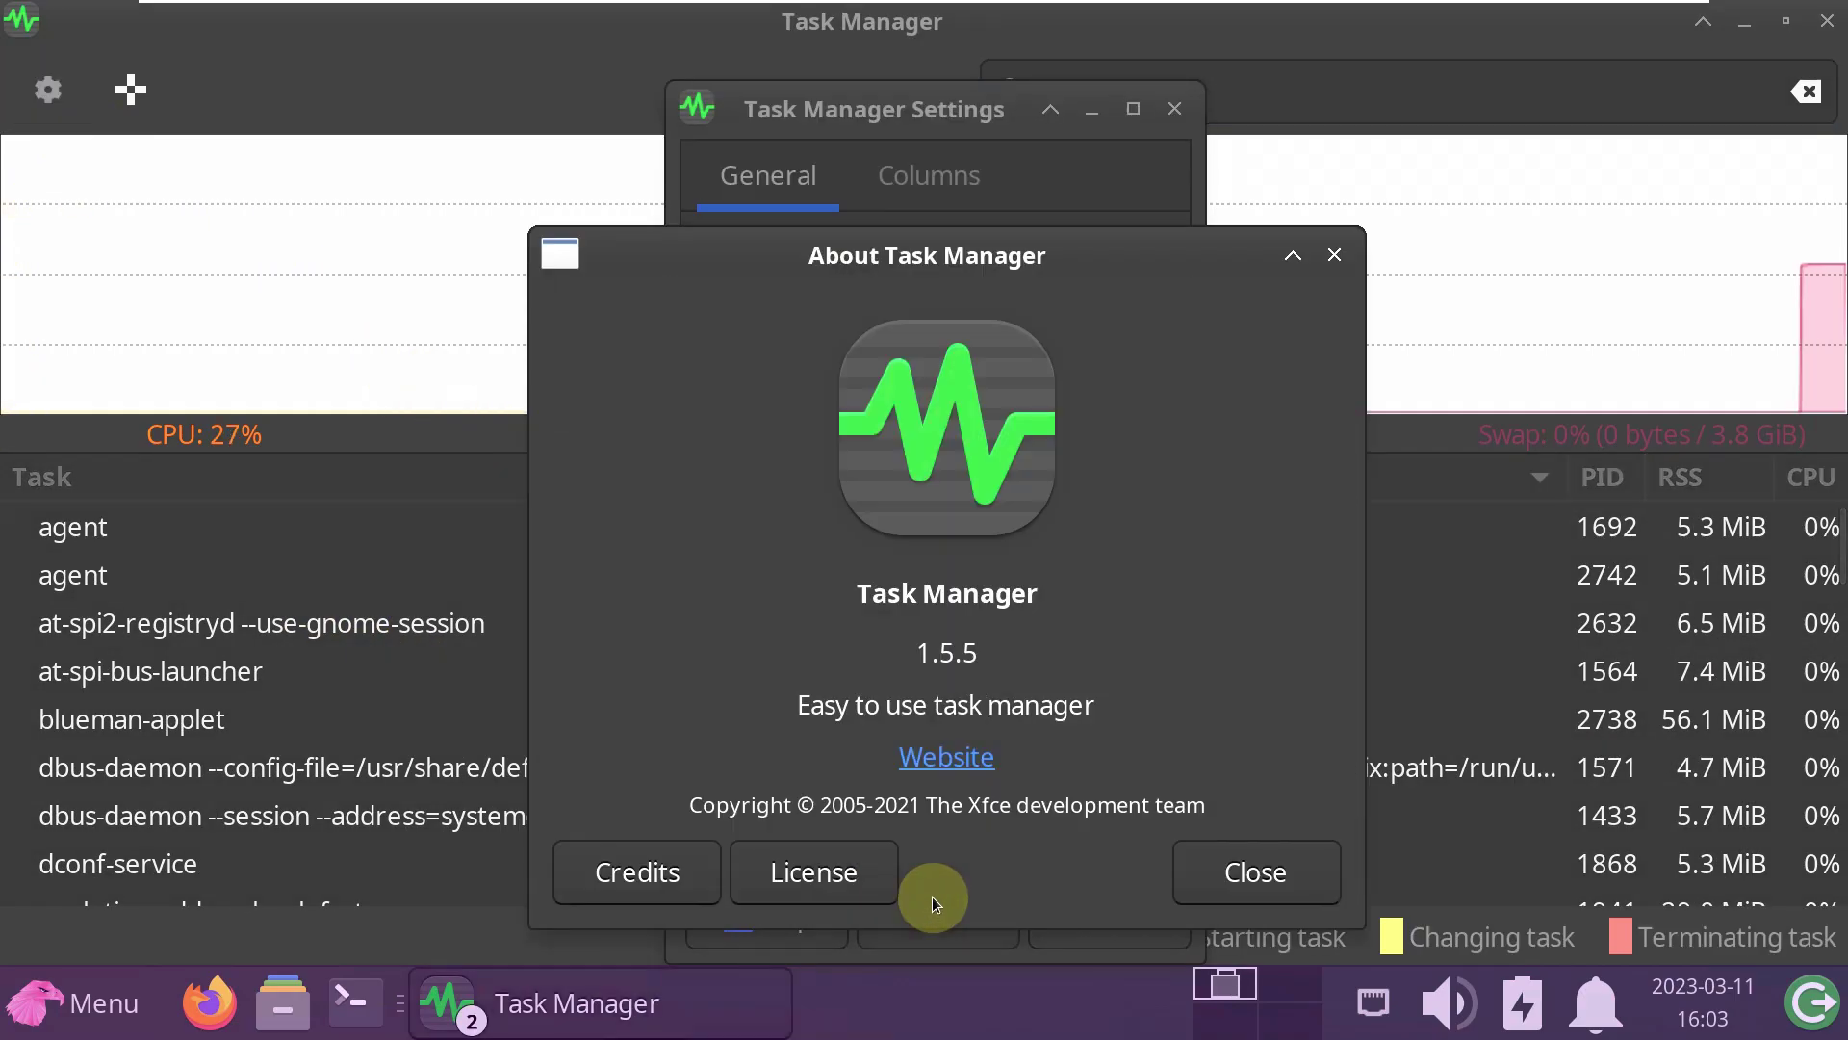
left_click(1268, 876)
left_click(1168, 126)
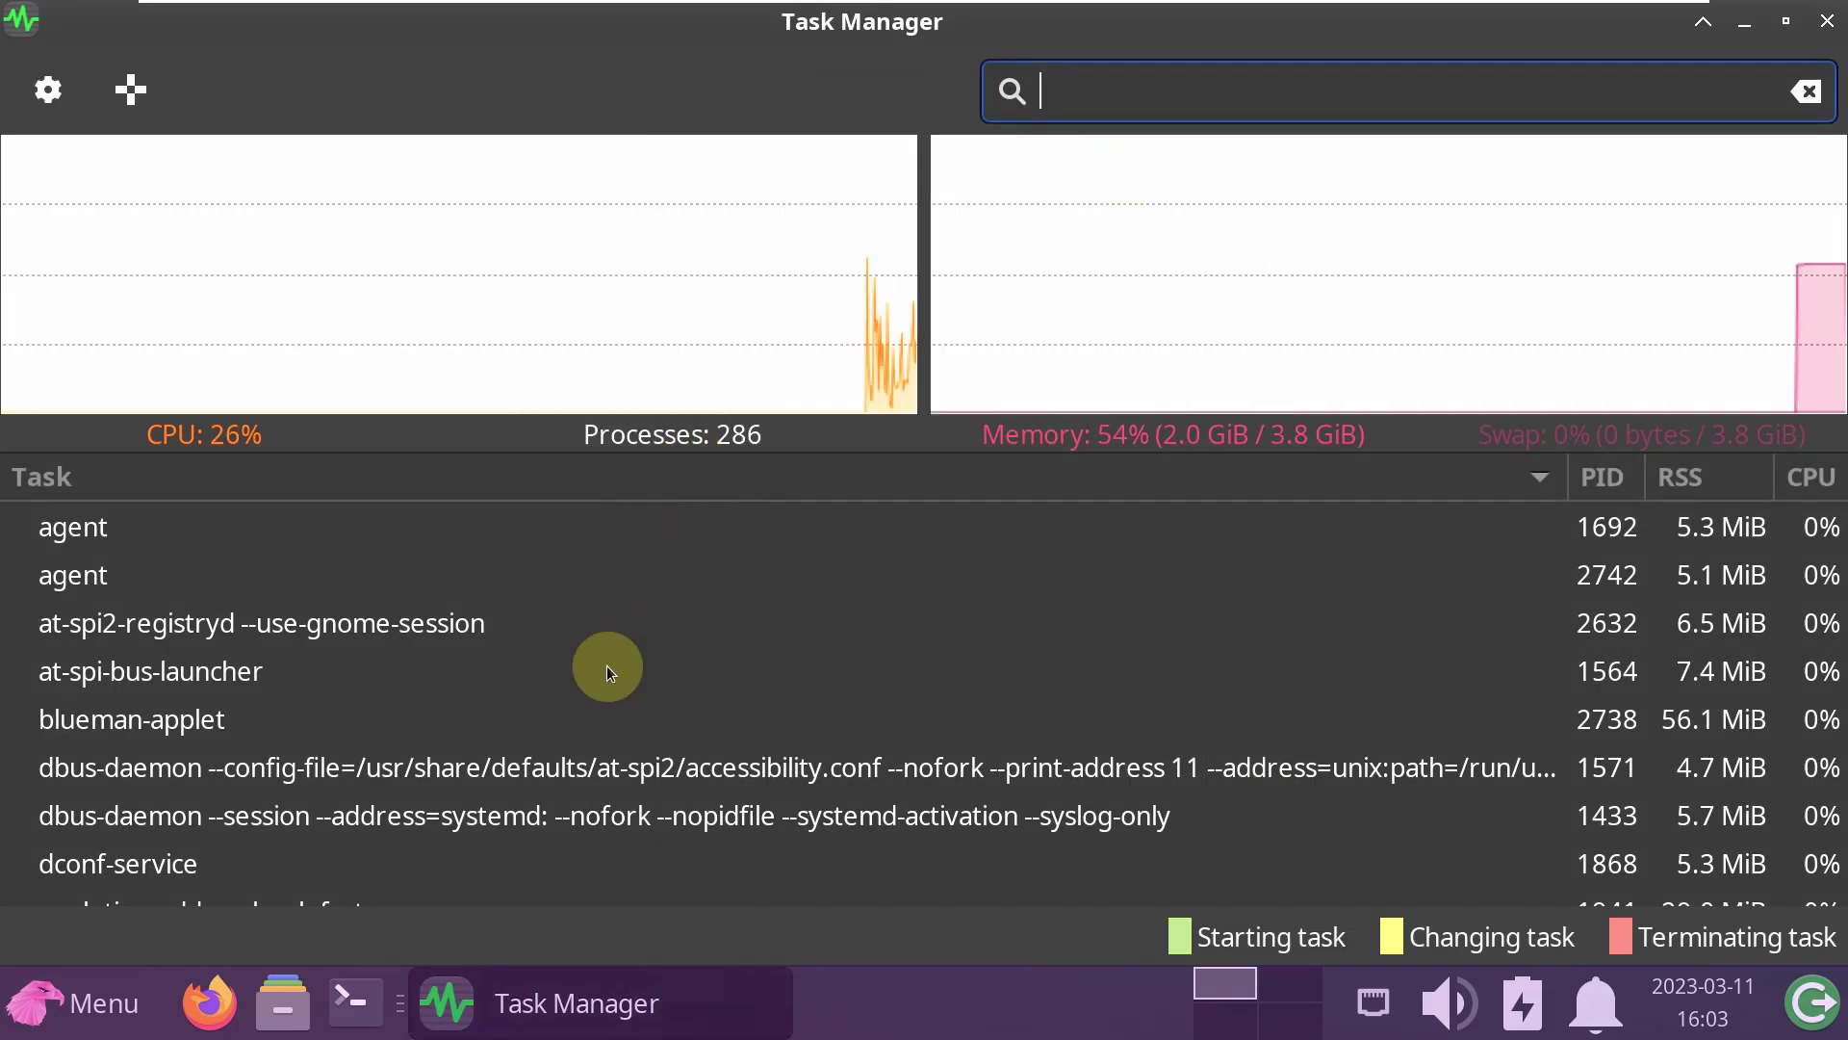
- Scroll through the 286 running processes and back to the top
scroll(614, 756, "down", 6)
scroll(614, 756, "down", 8)
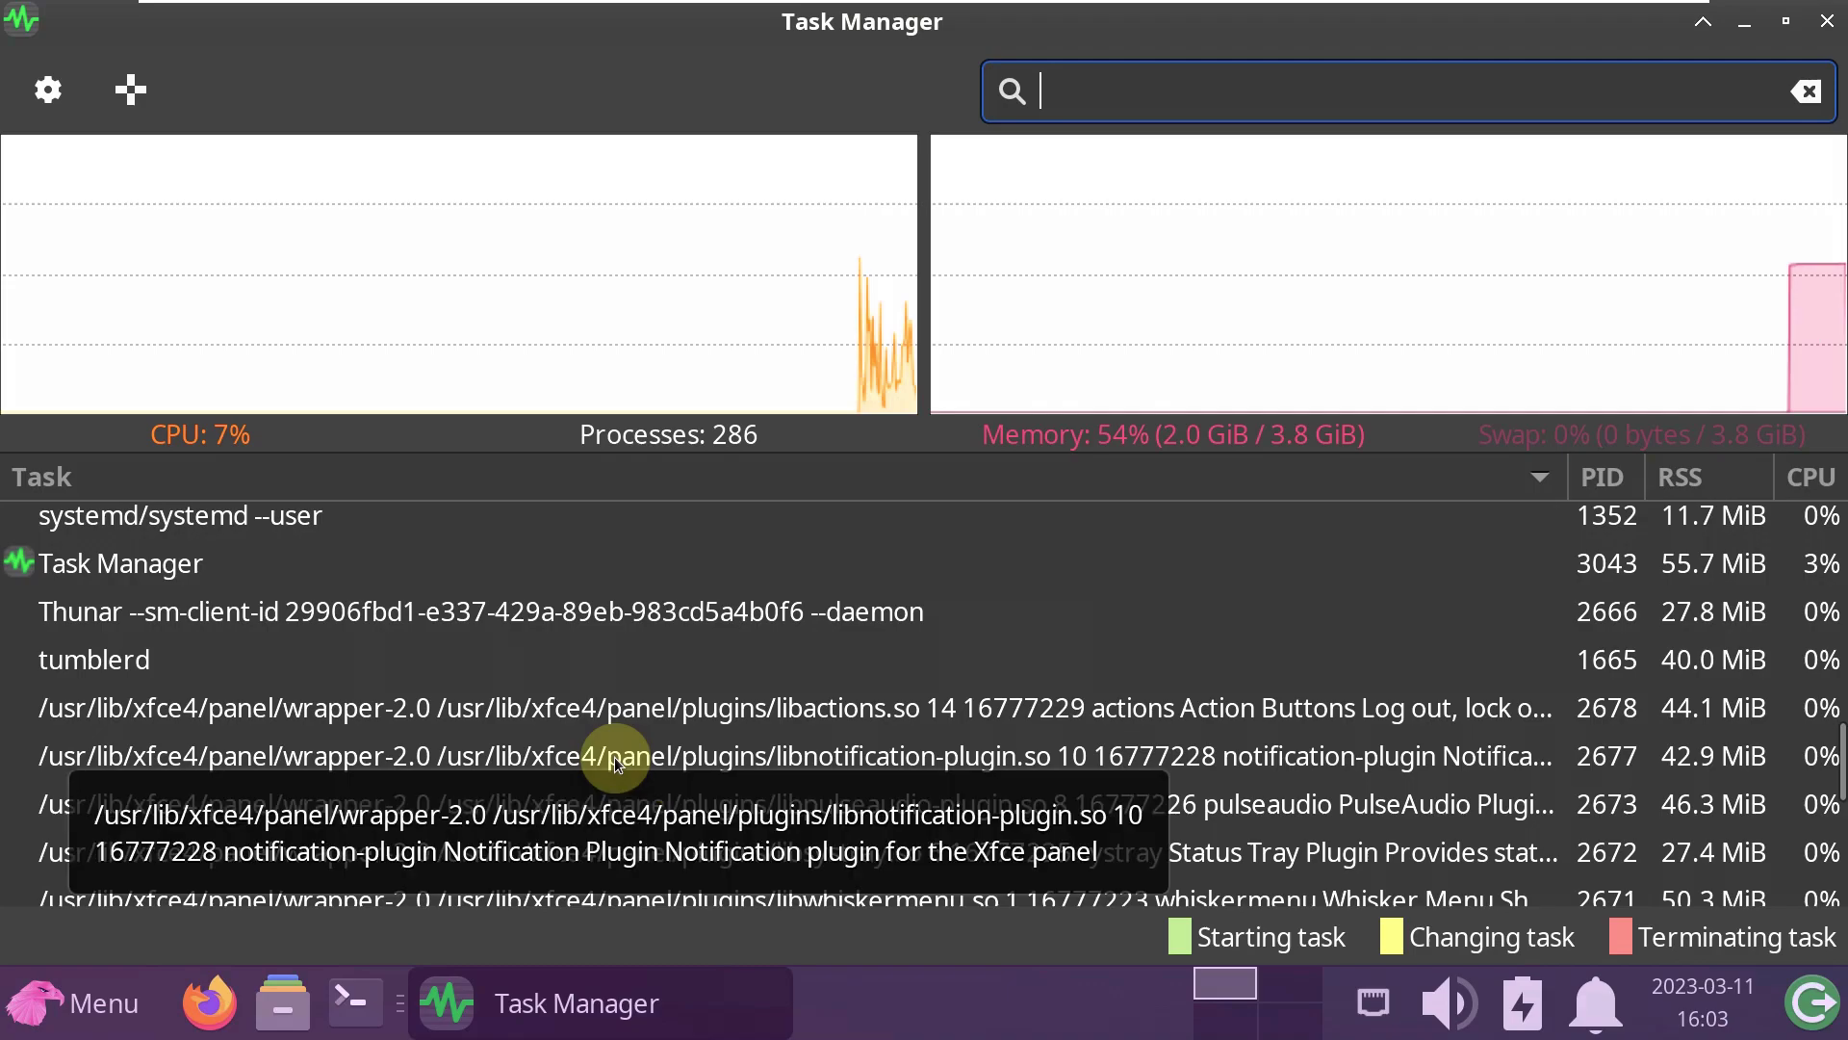
scroll(614, 756, "down", 2)
scroll(614, 757, "down", 4)
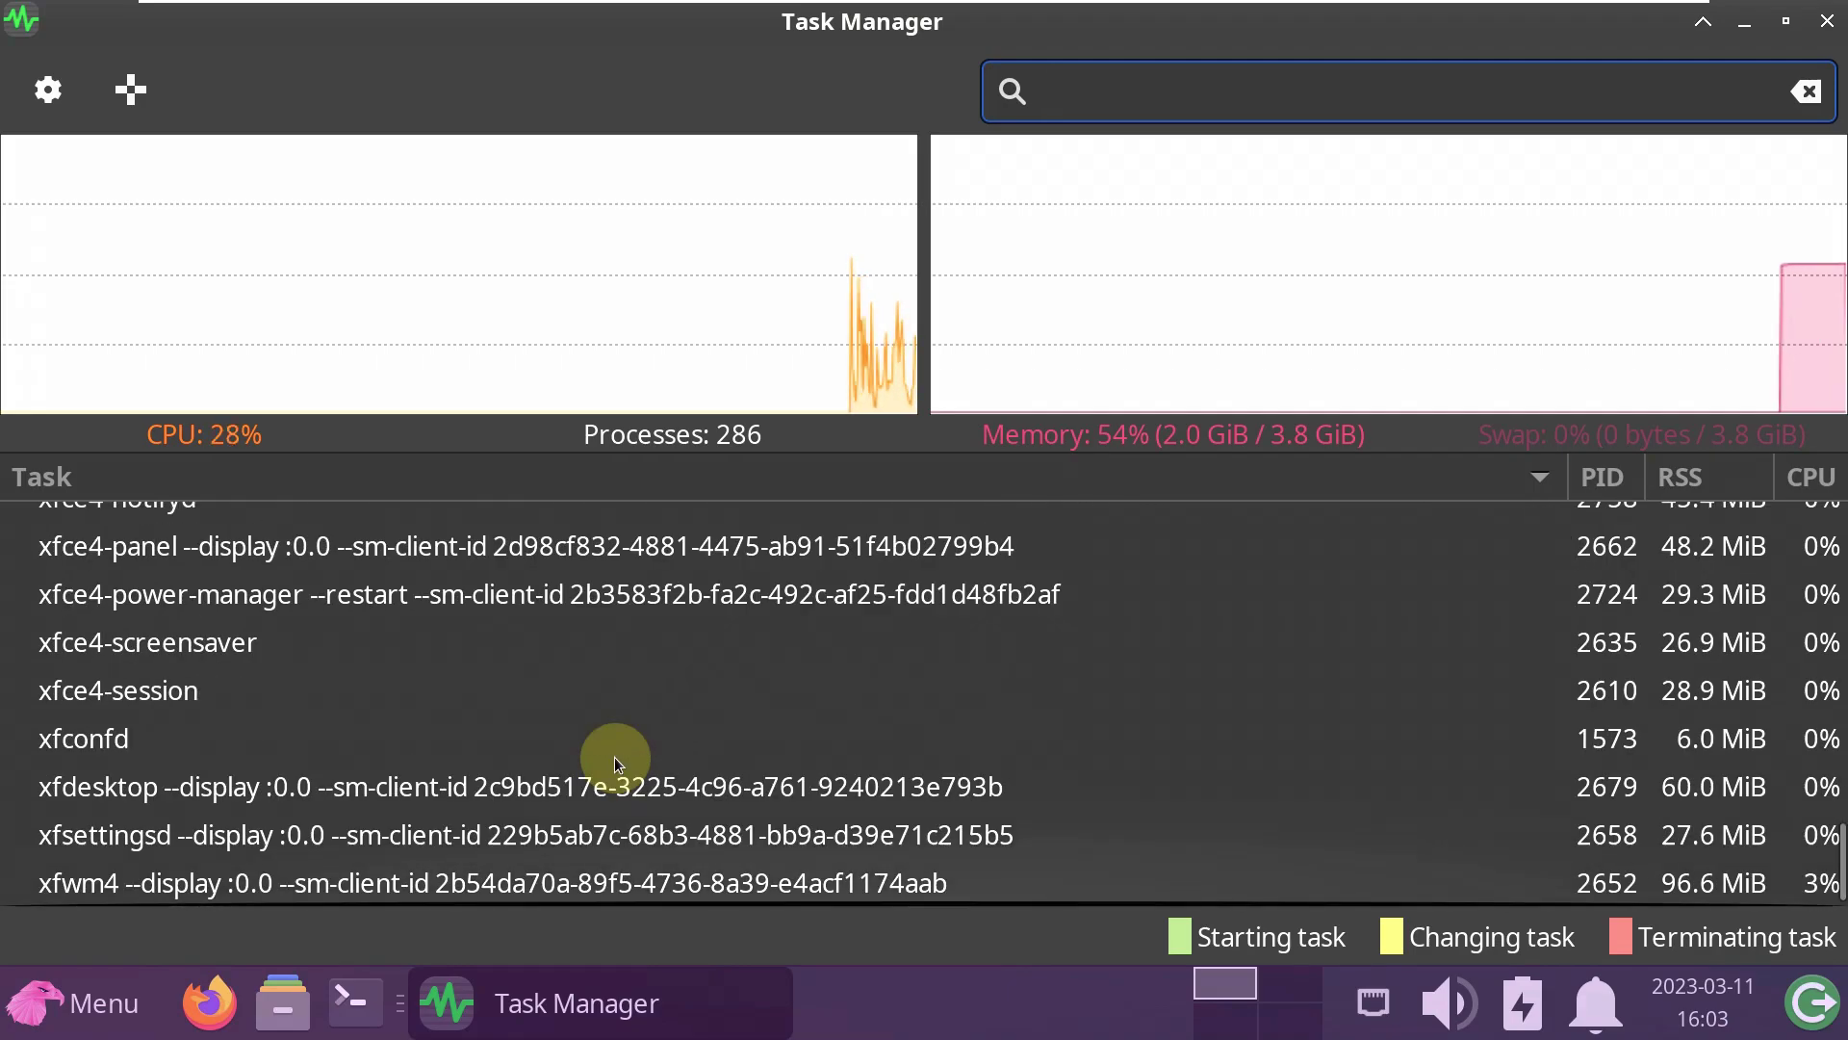
scroll(614, 755, "up", 3)
scroll(614, 754, "up", 15)
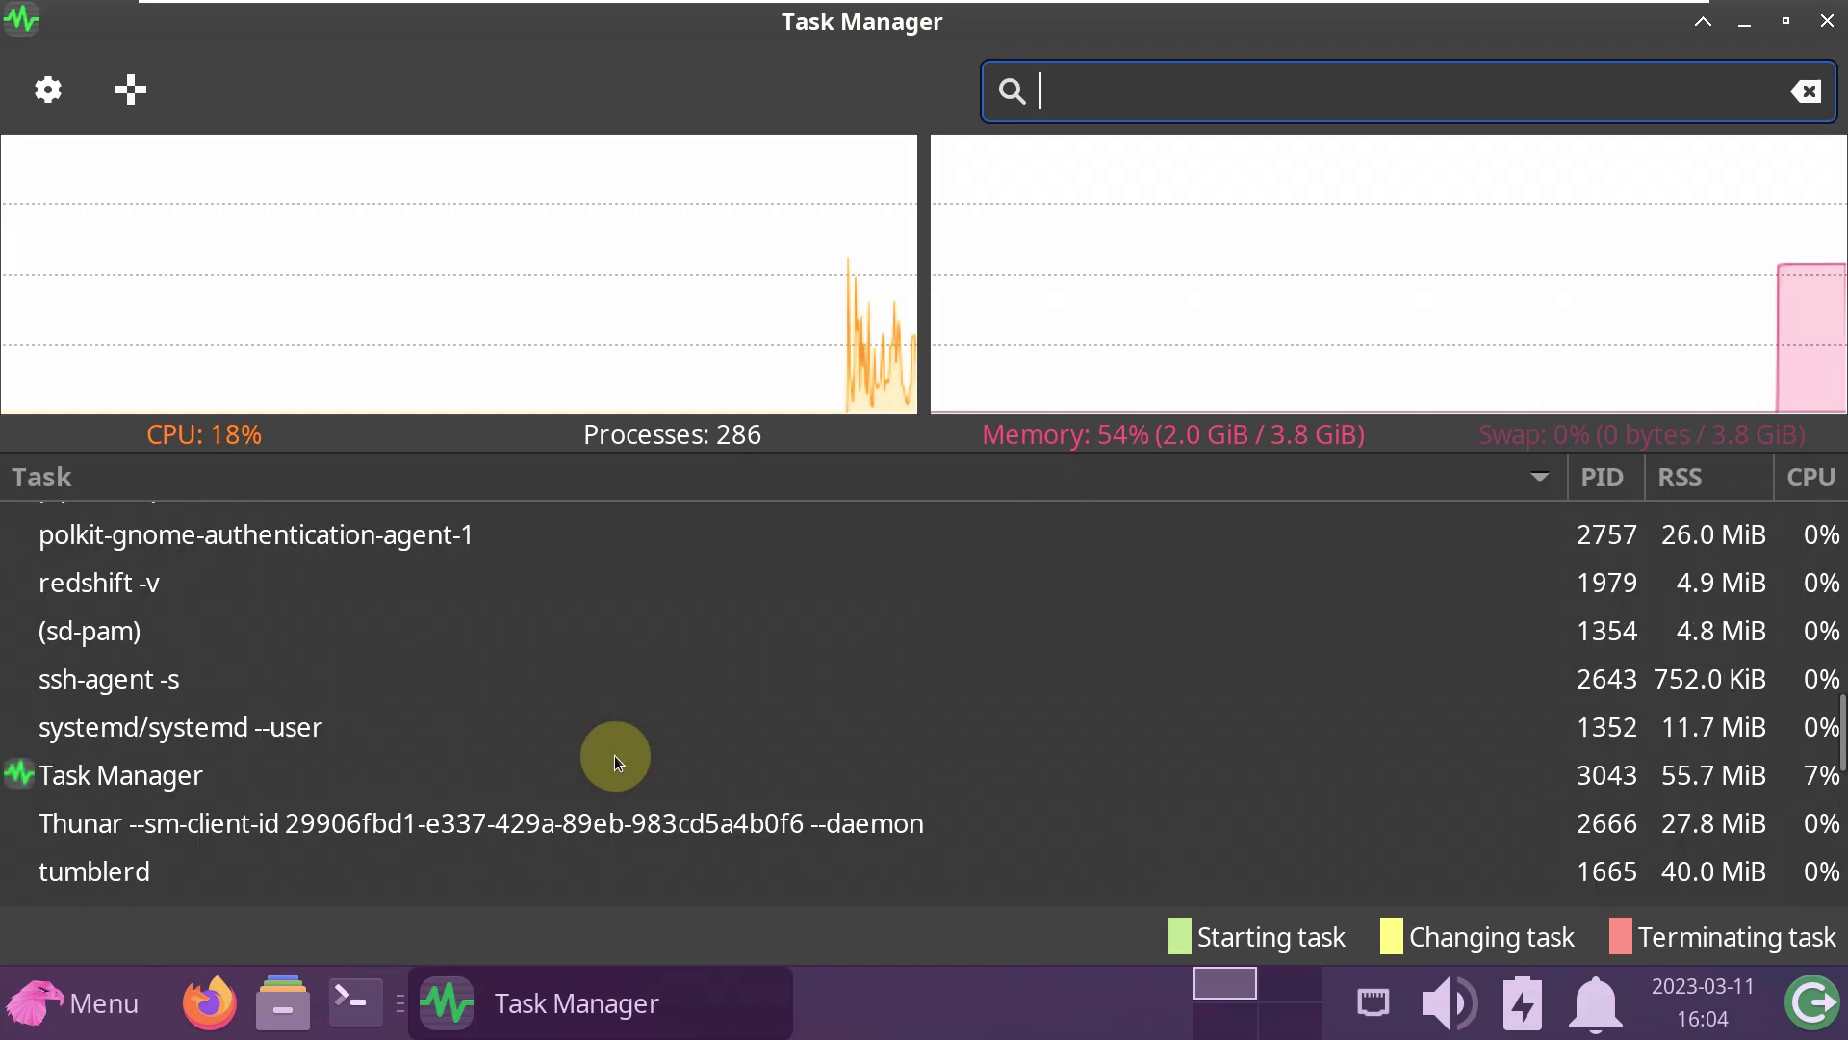
scroll(614, 754, "up", 3)
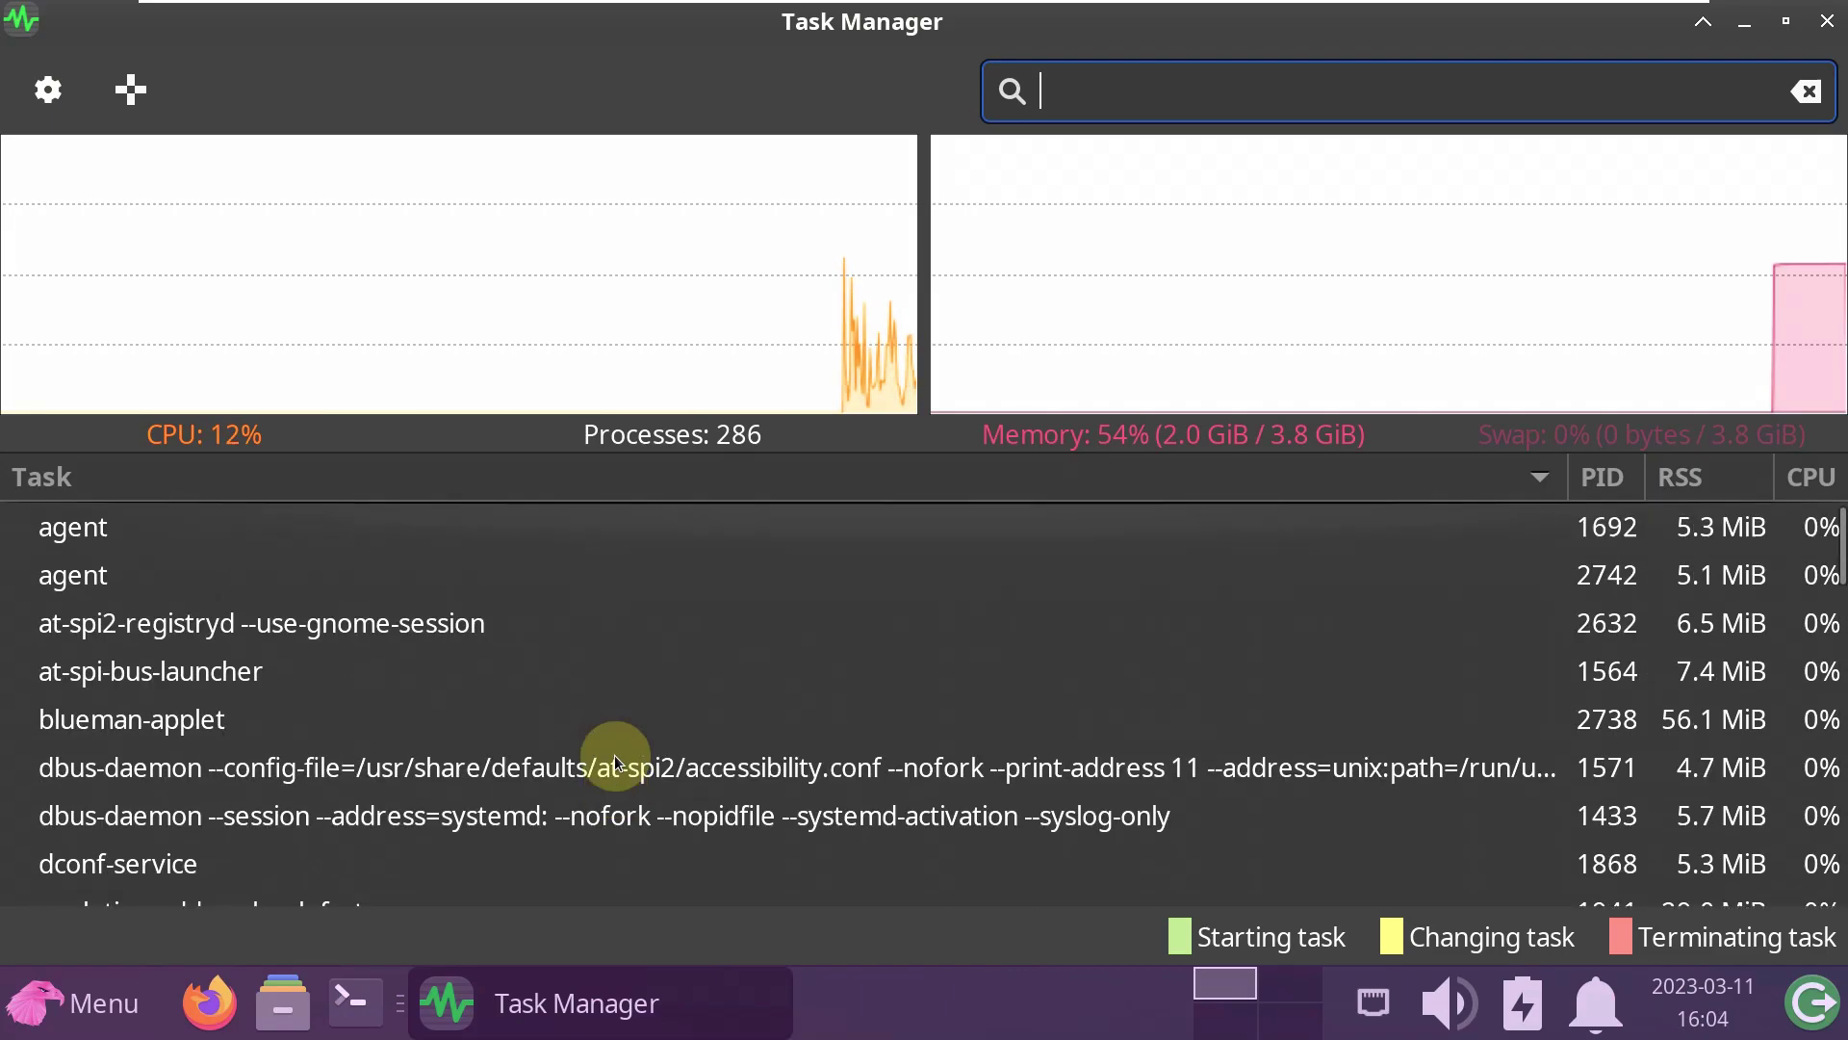
- Close Task Manager, open a terminal and view xfce4-terminal's About information
left_click(1824, 21)
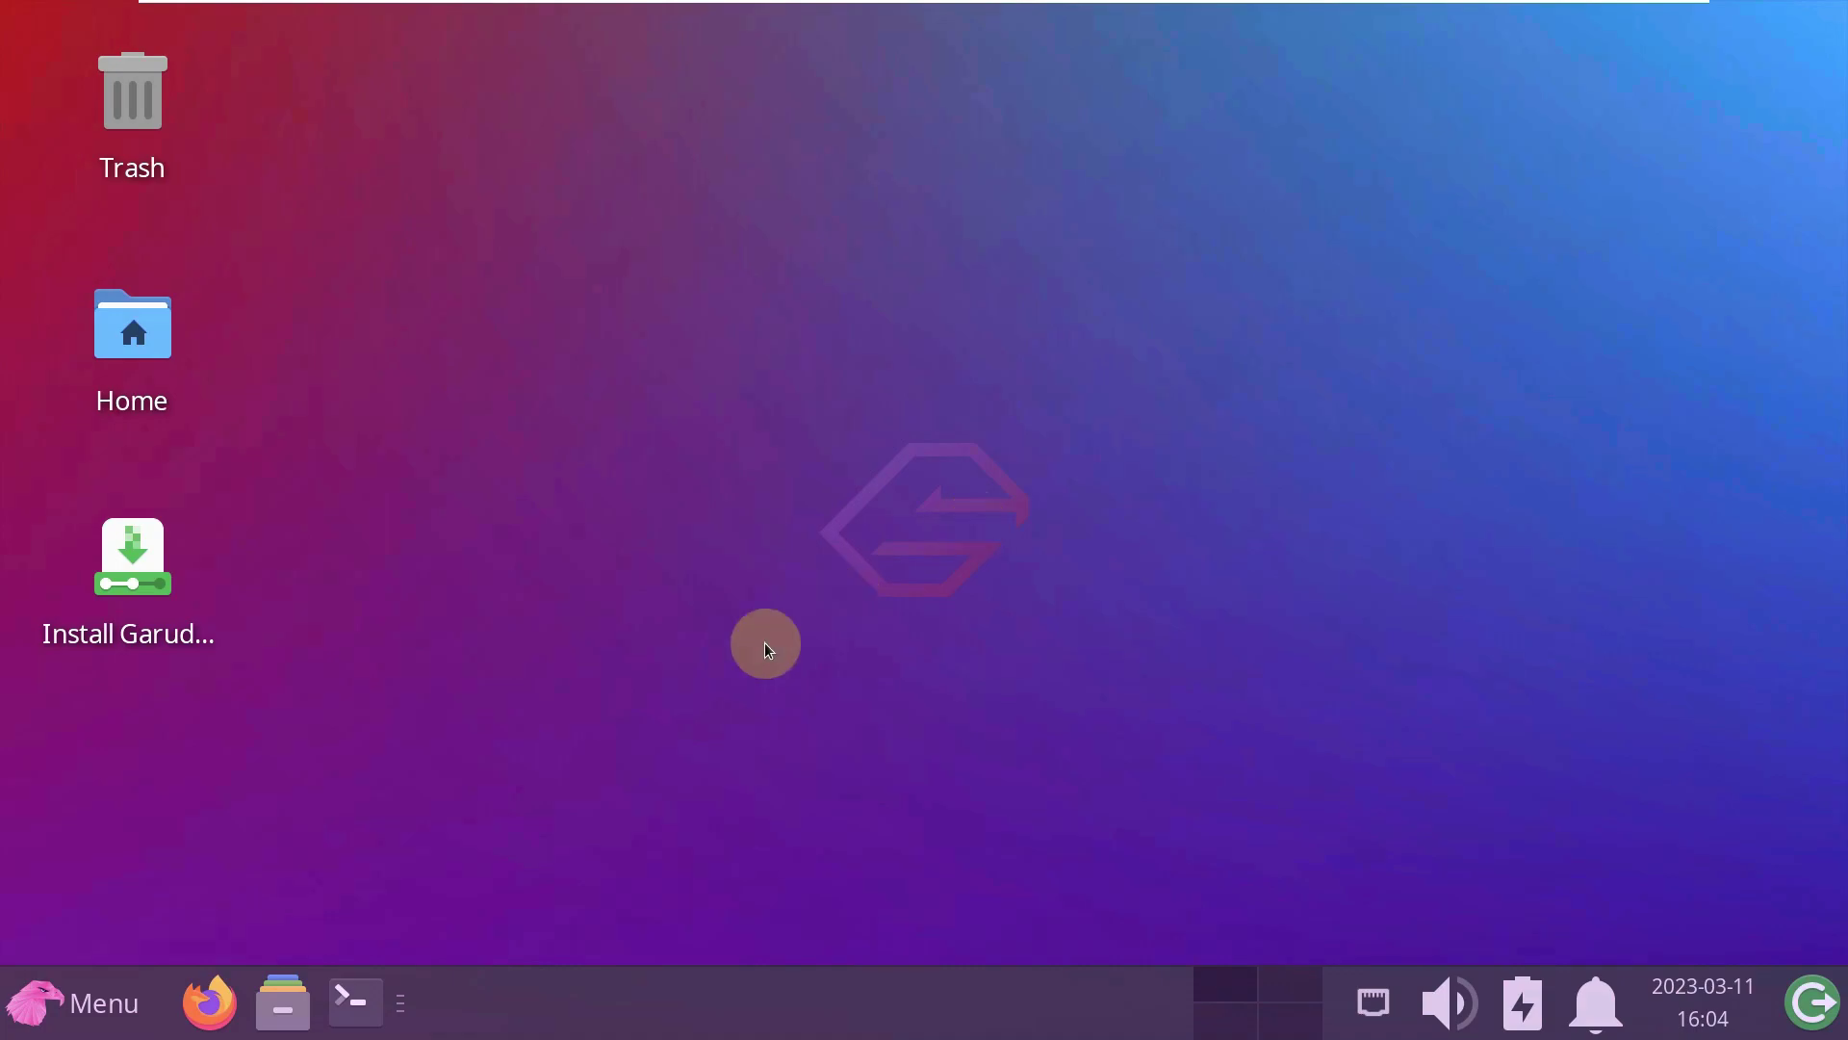
left_click(353, 1003)
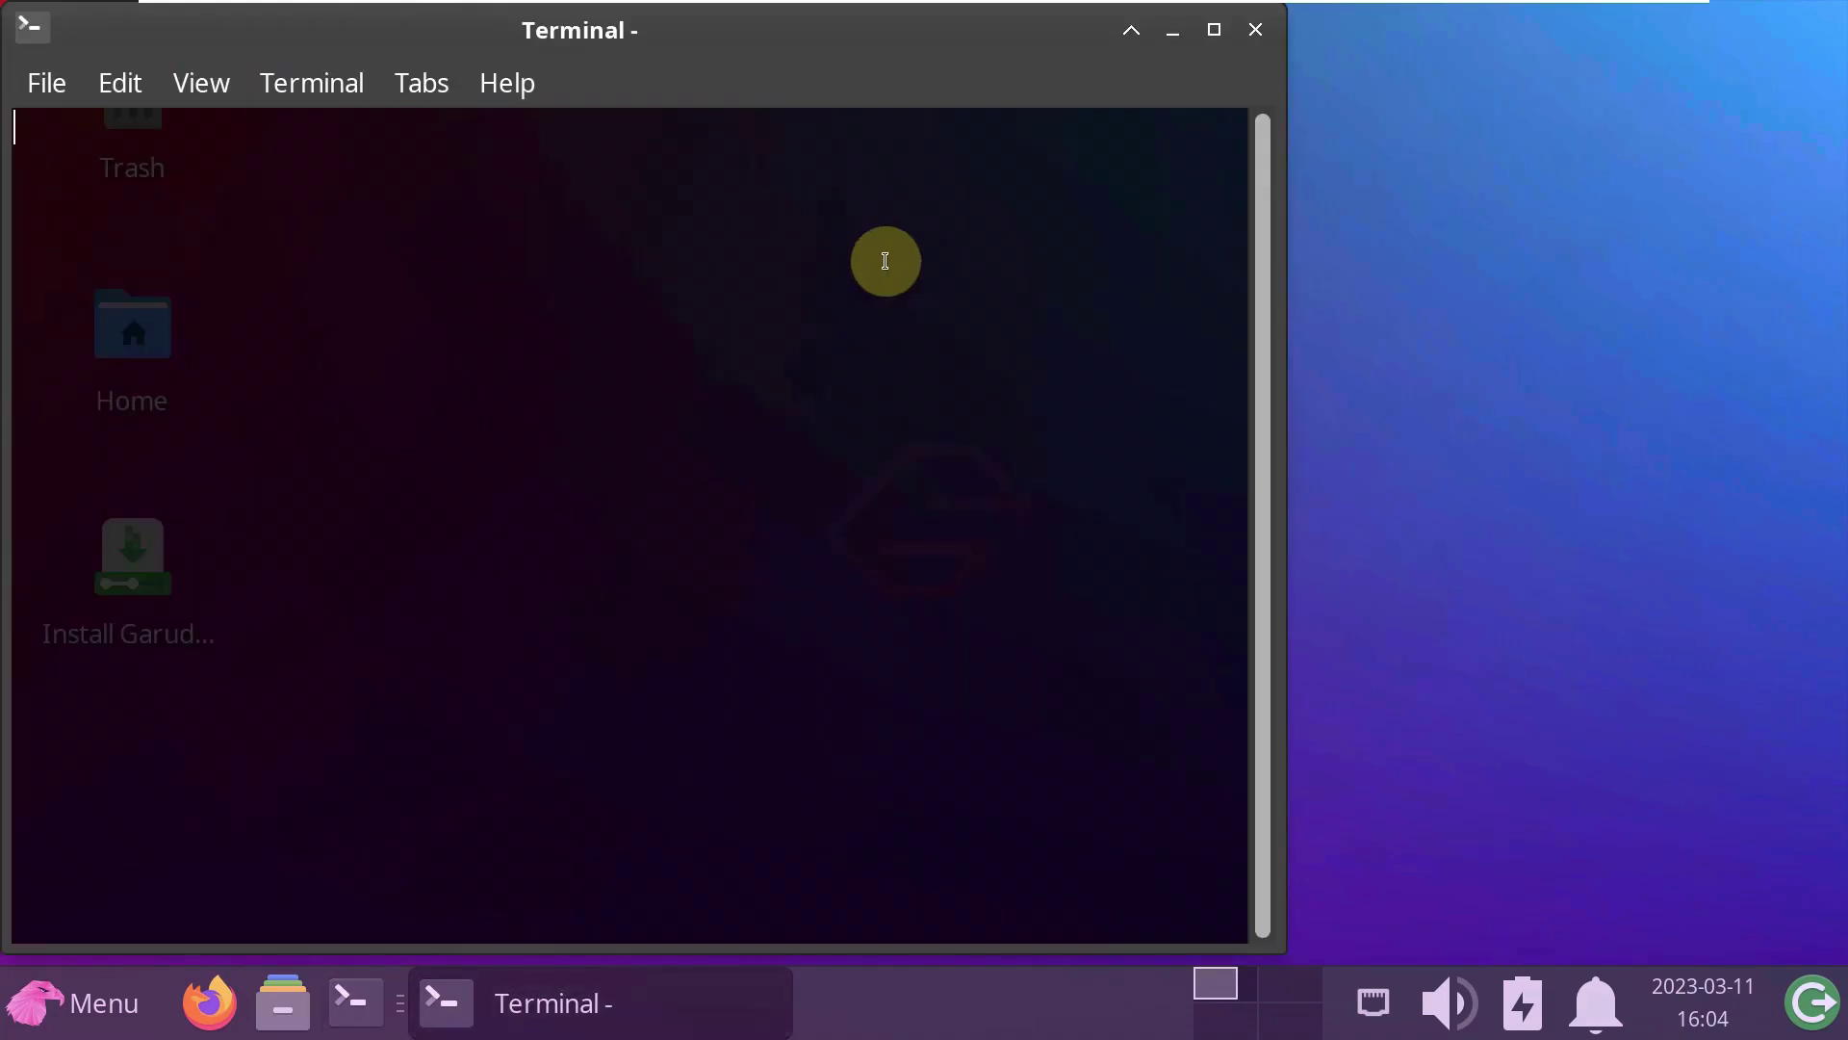
left_click(528, 89)
left_click(564, 193)
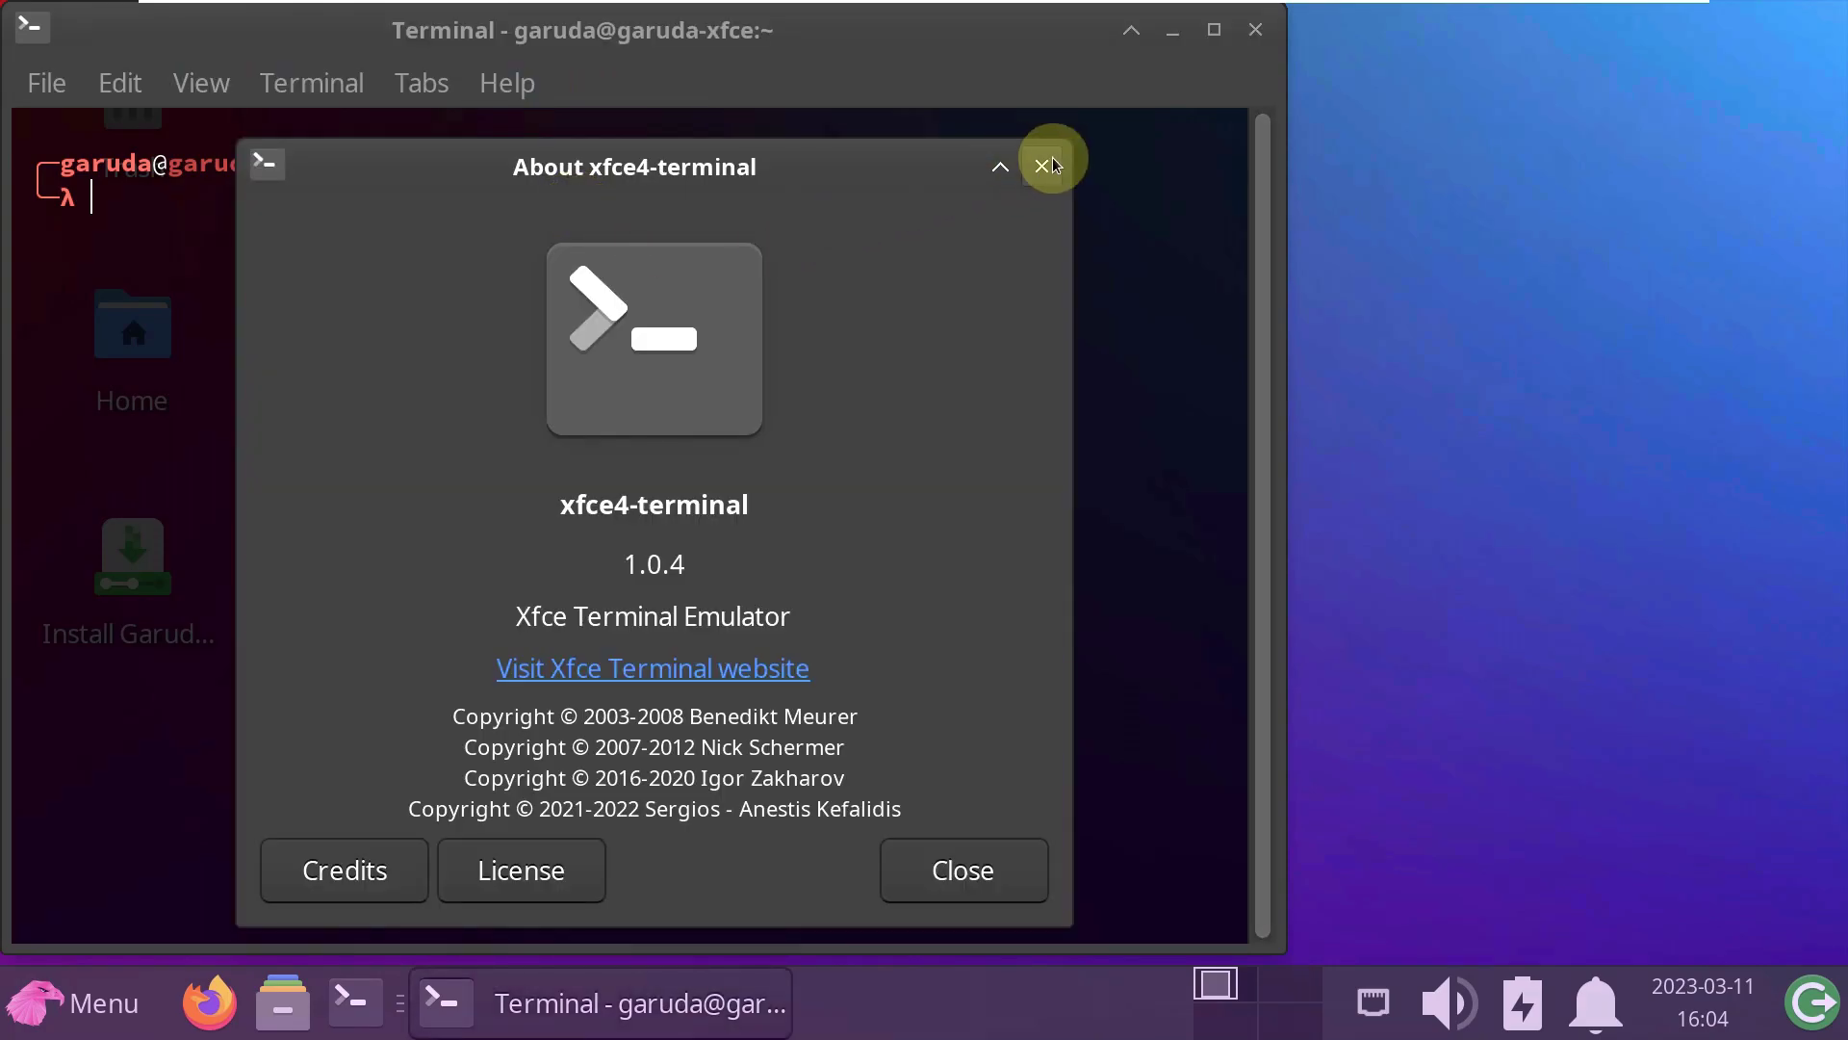
left_click(1047, 164)
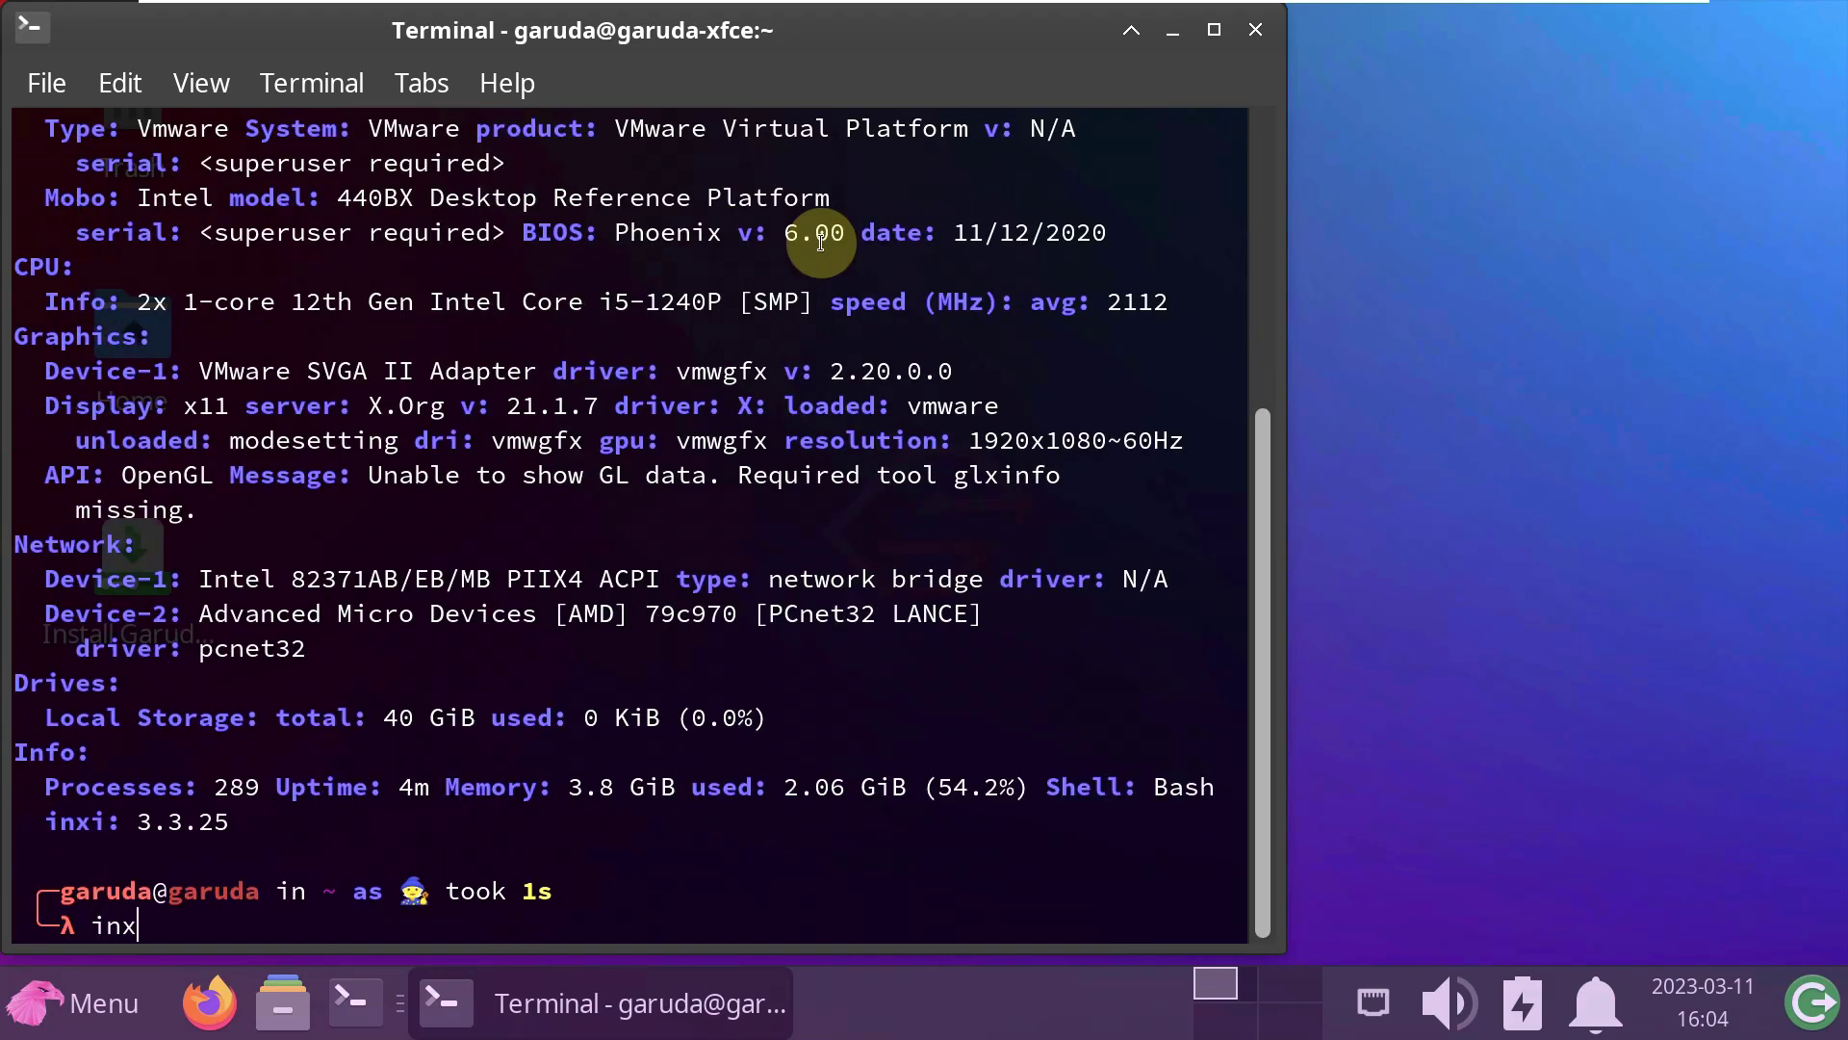
- Run inxi -G for graphics details, maximize the terminal, and display /etc/issue
key("Return")
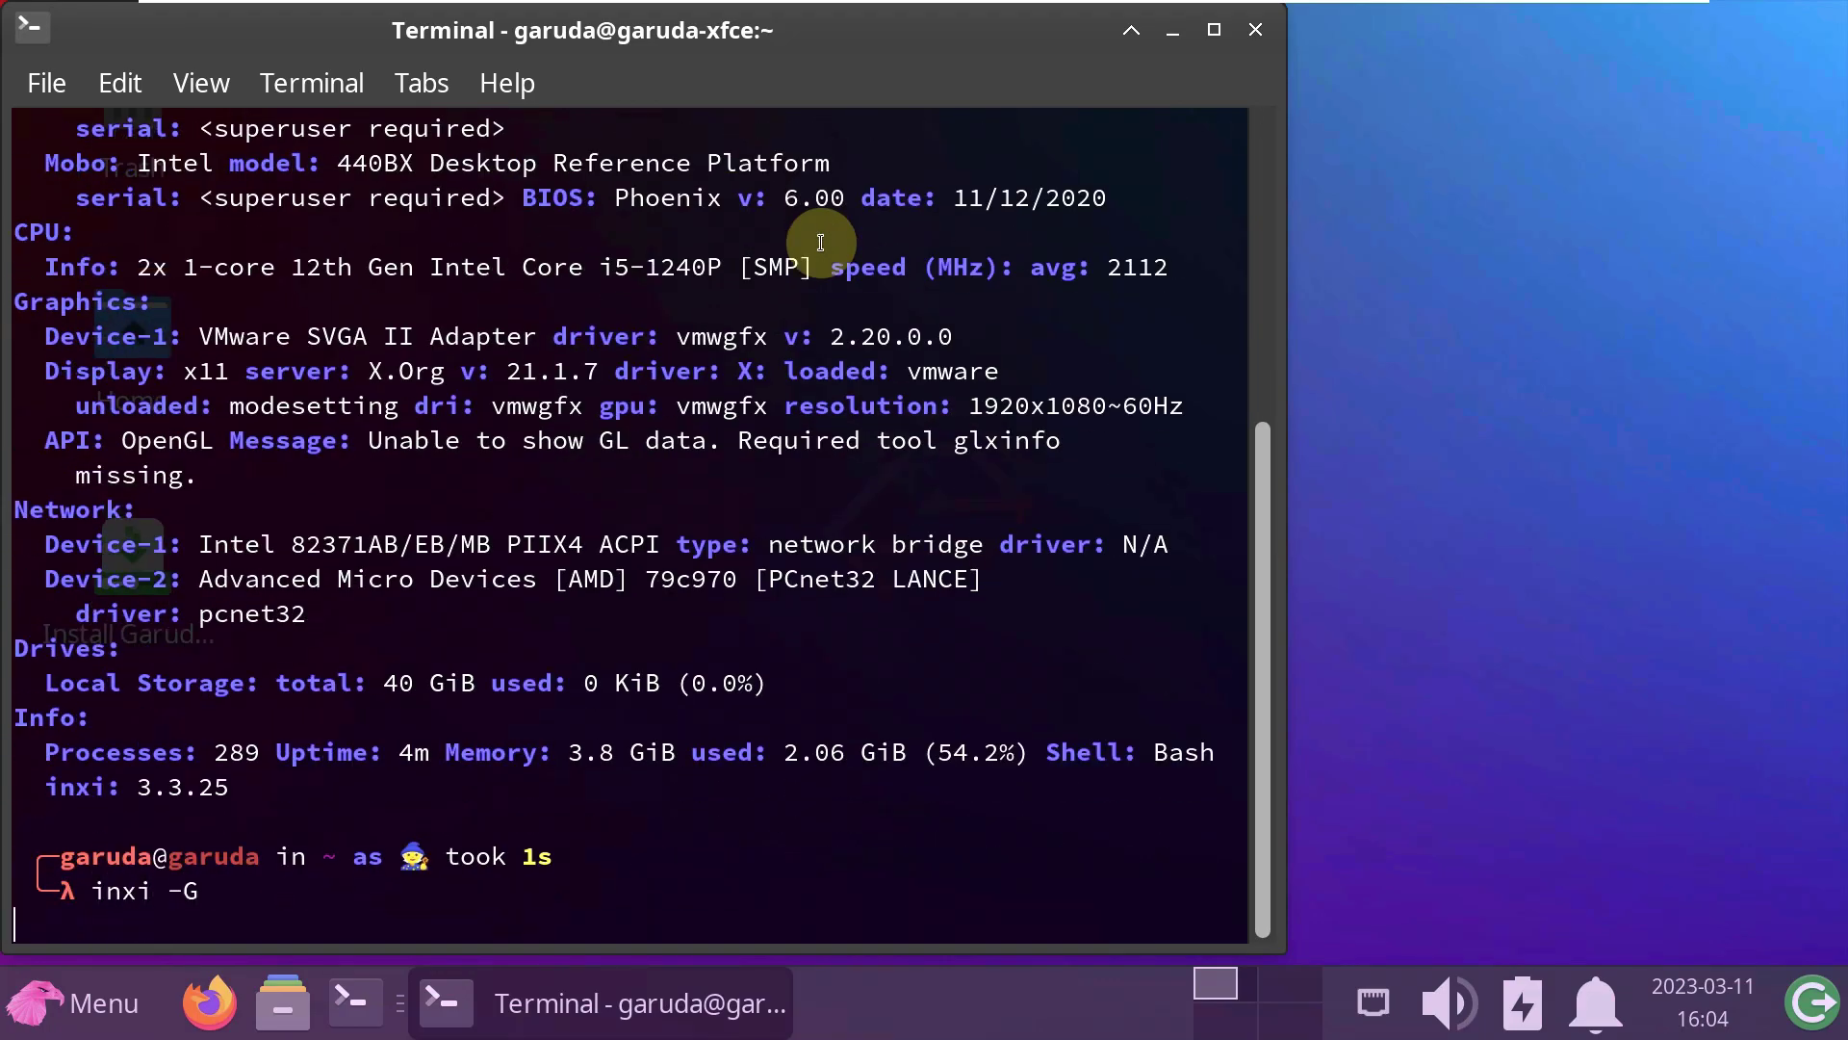
left_click(1214, 30)
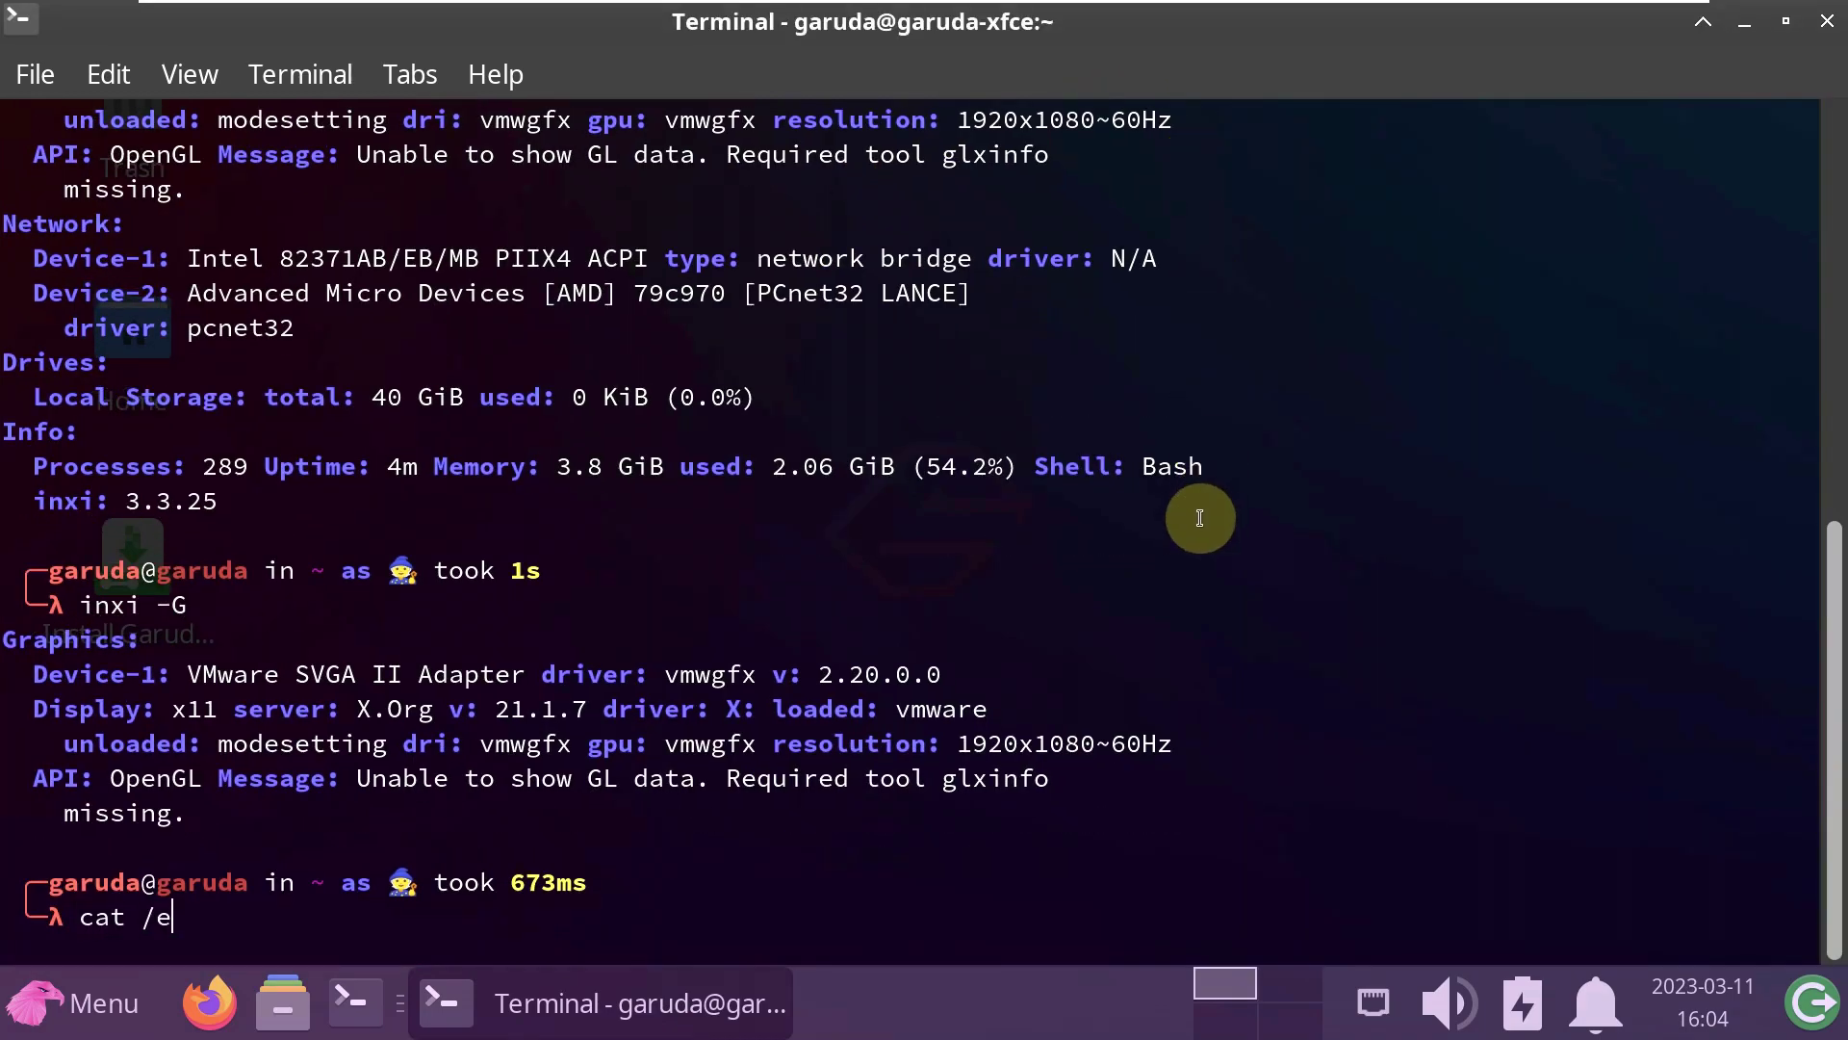
type("cat /etc/issue")
key("Return")
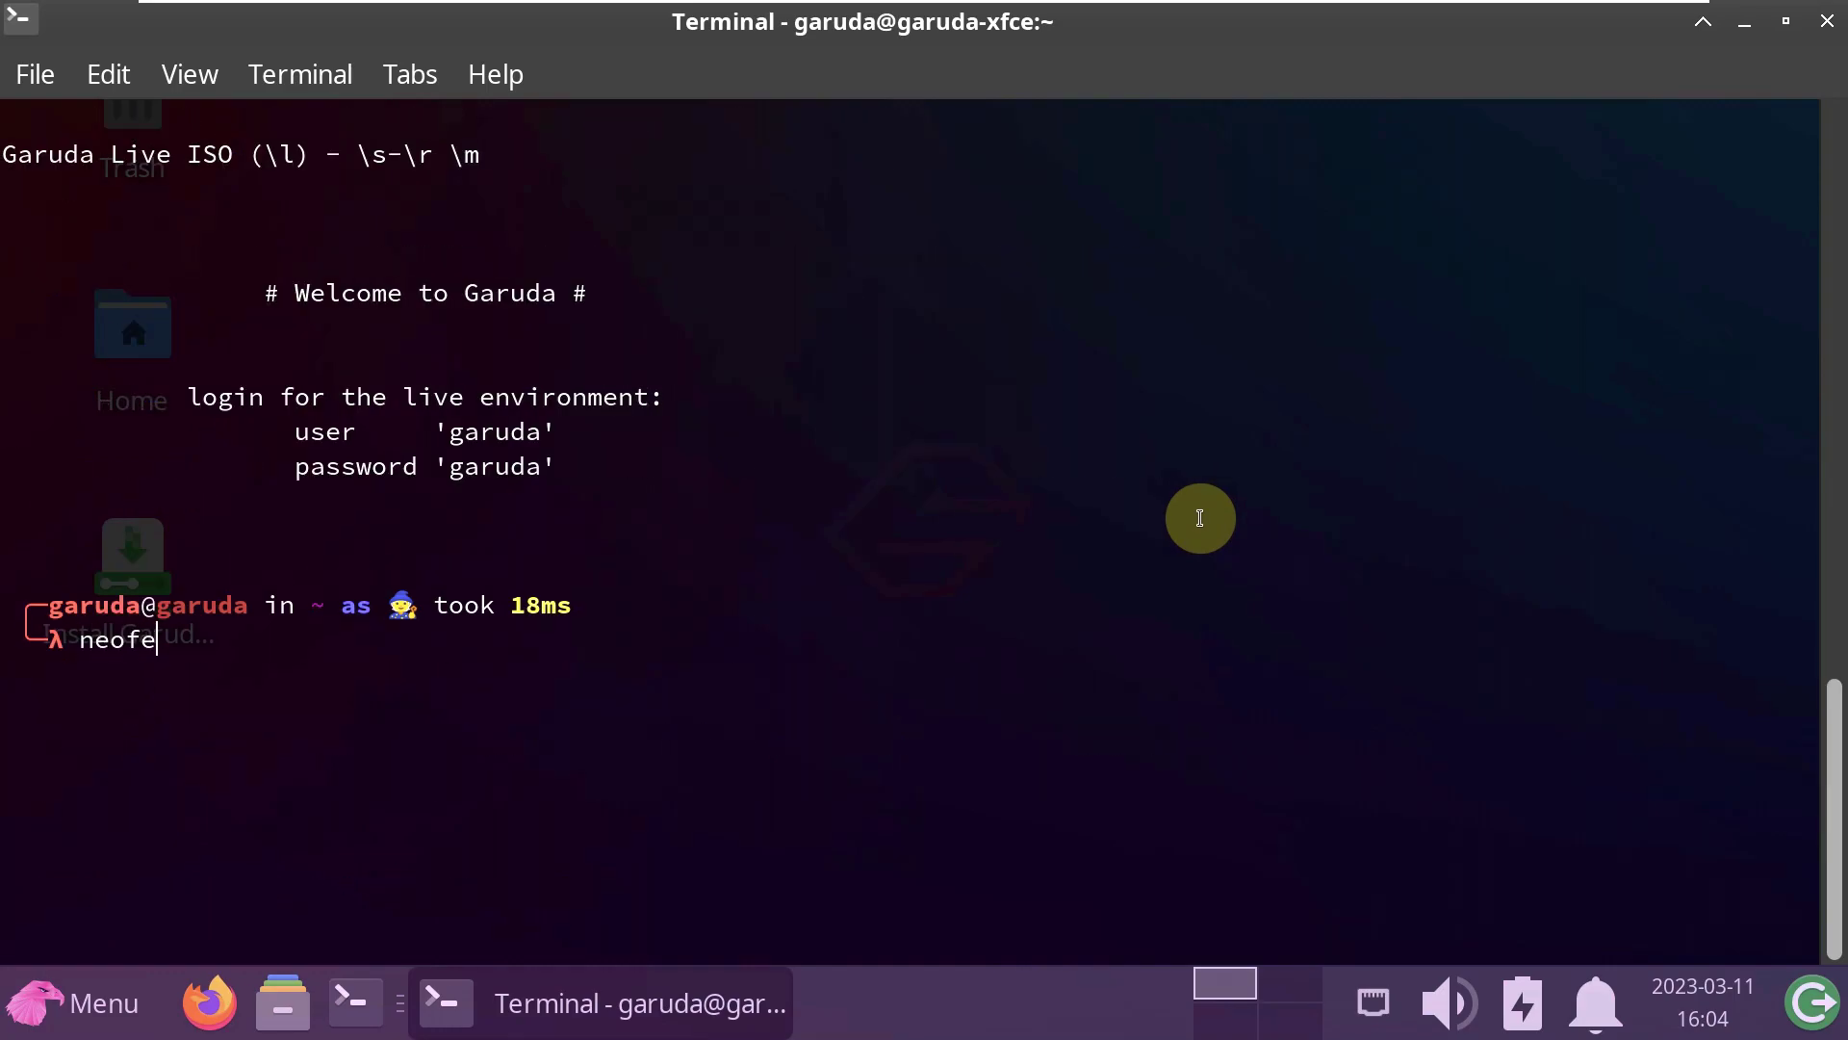
- Run neofetch, show /etc/issue again, and check the kernel with uname -a and uname -r
key("Return")
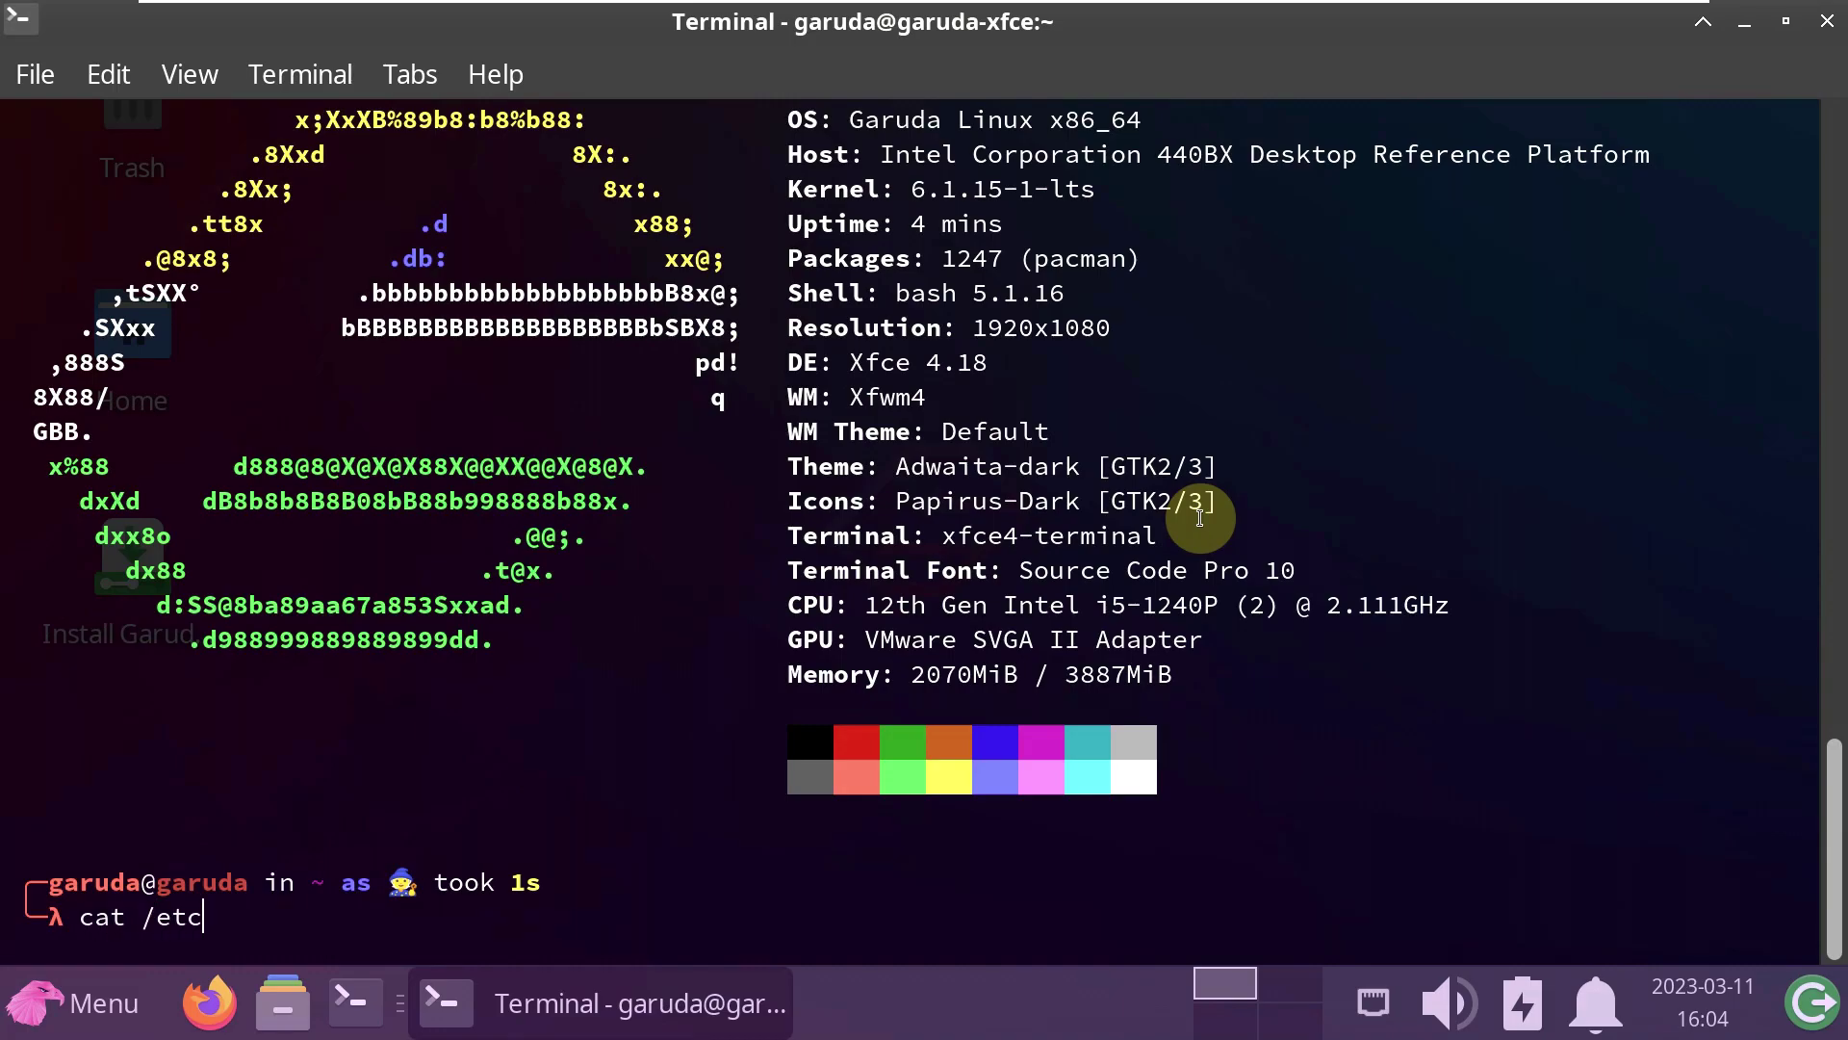
type("cat /etc/issue")
key("Return")
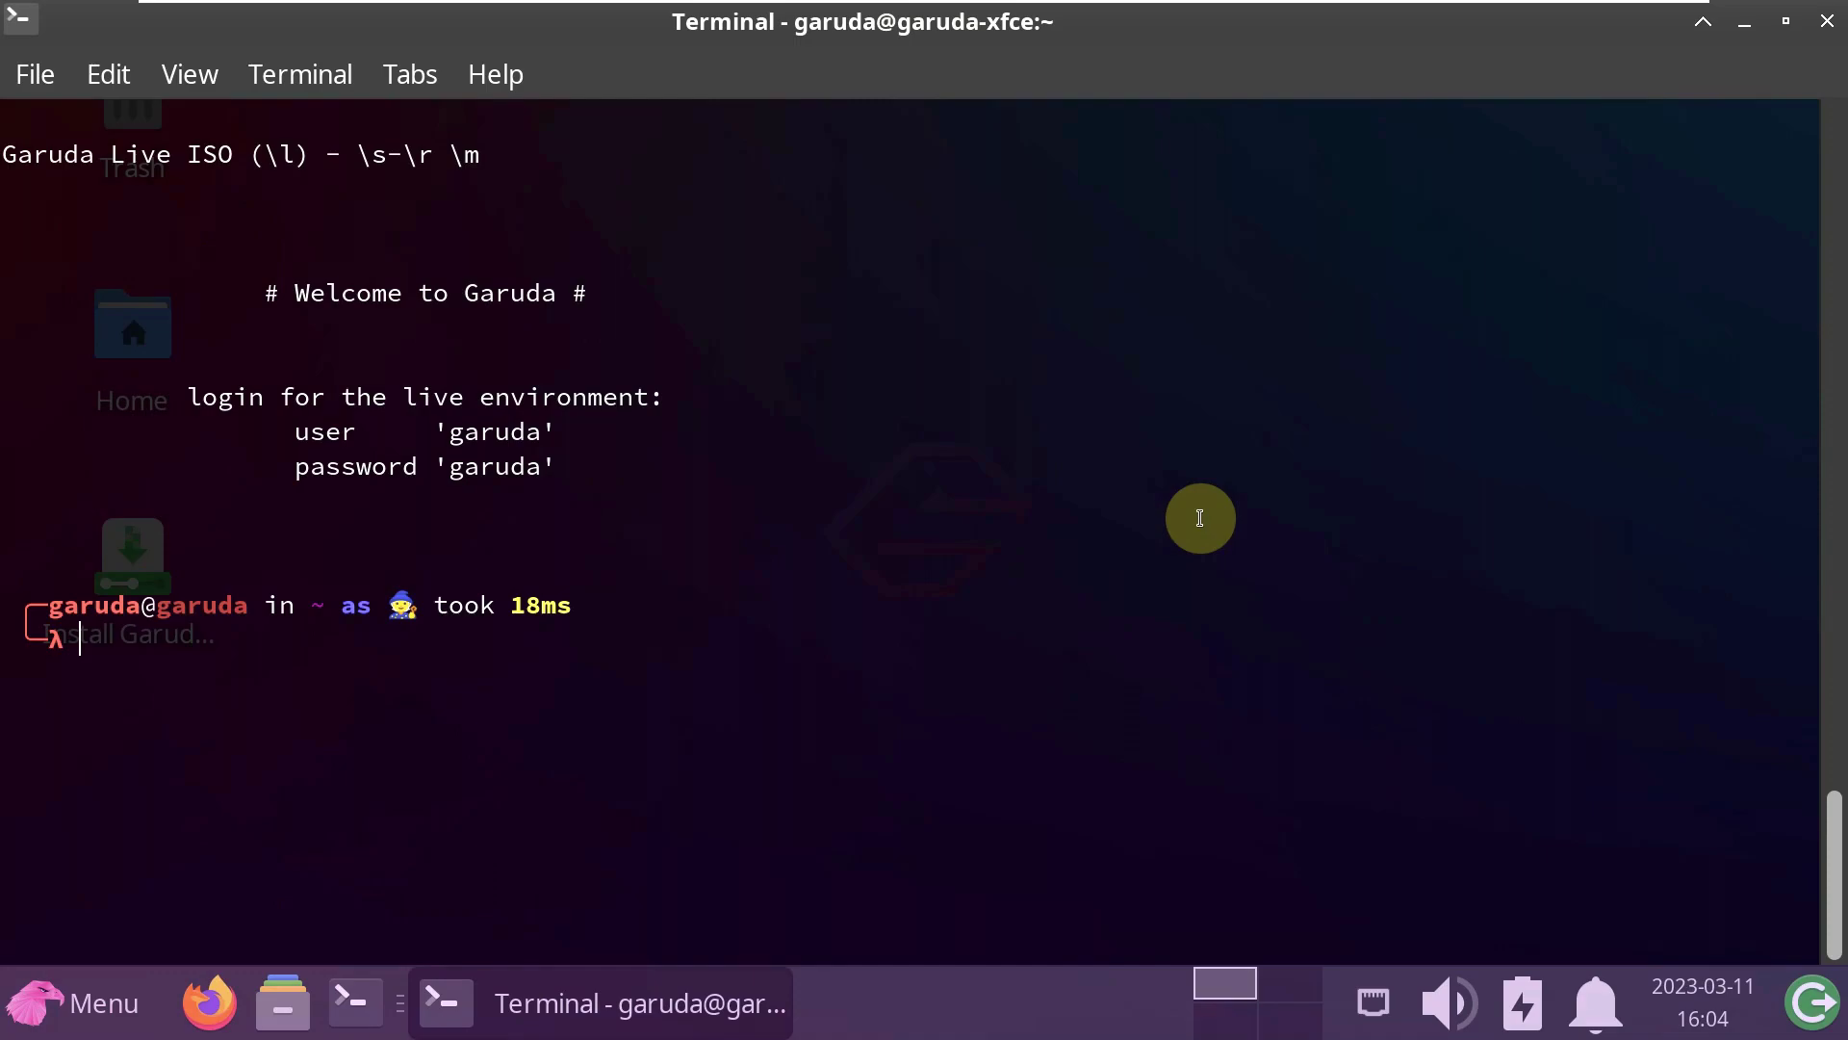
type("uname -a")
key("Return")
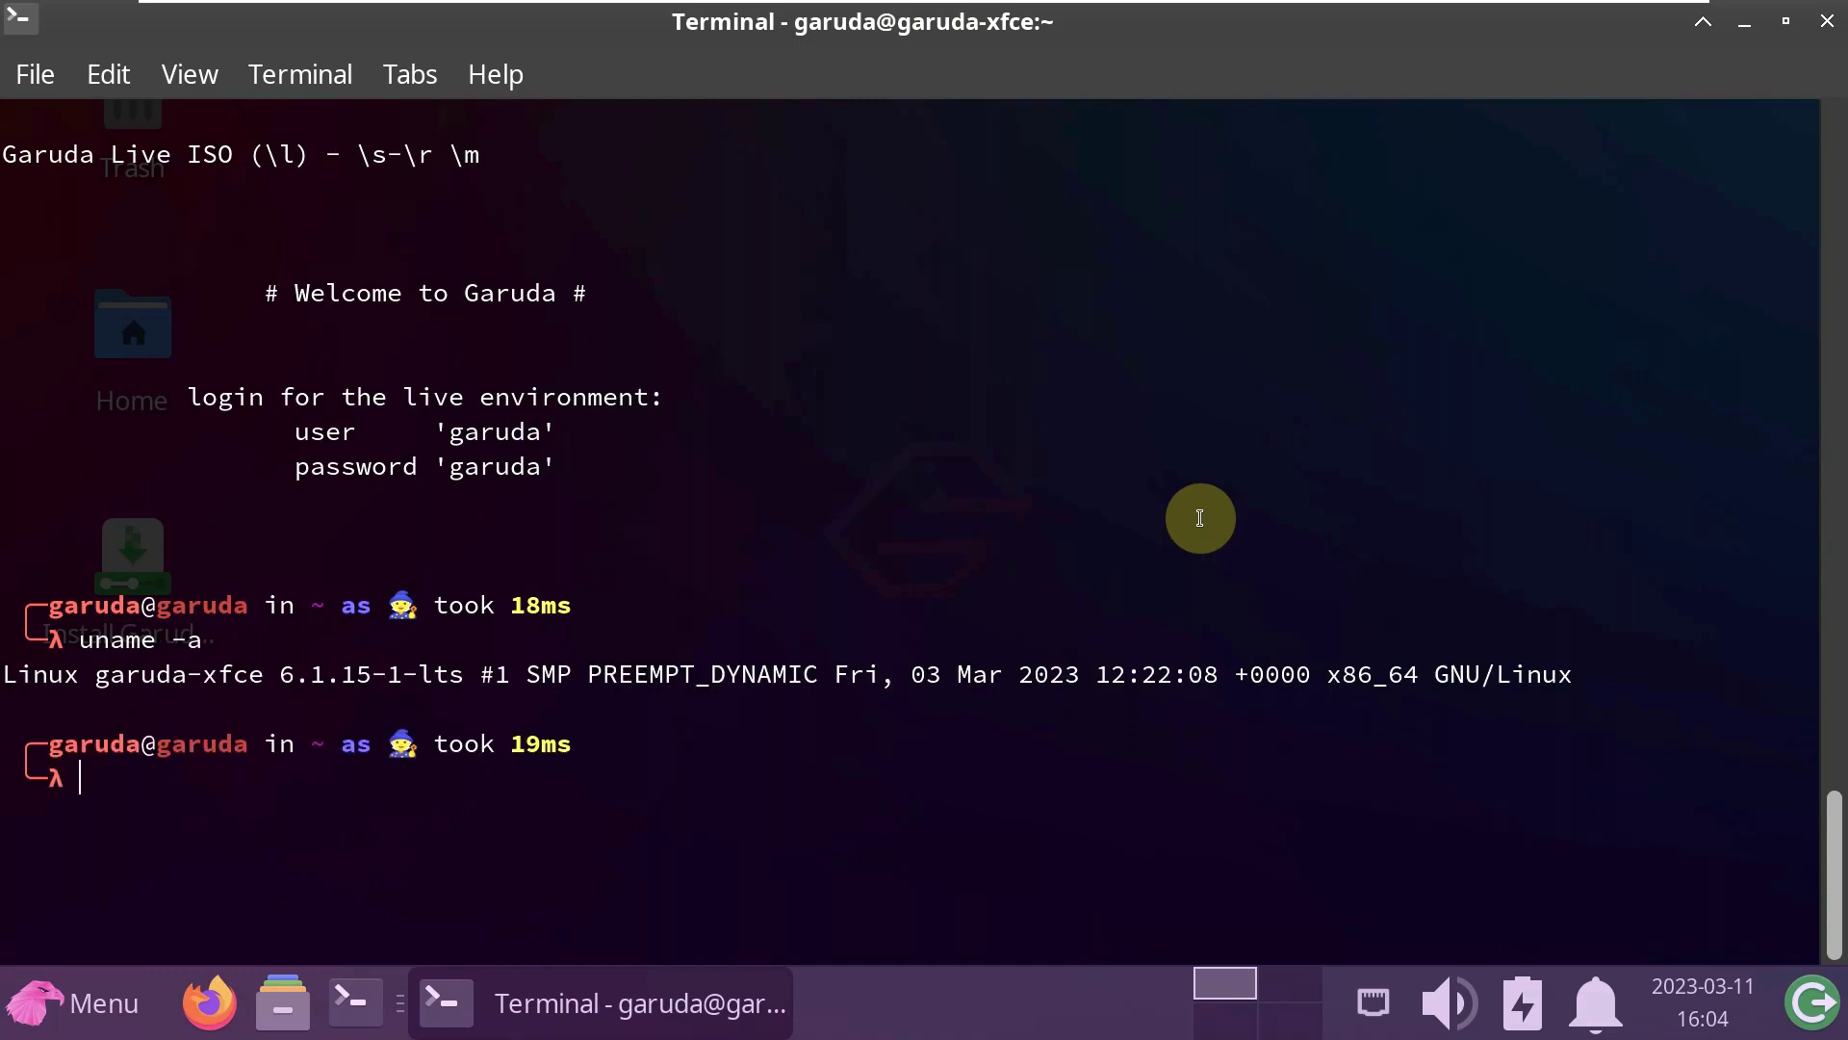
type("uname -r")
key("Return")
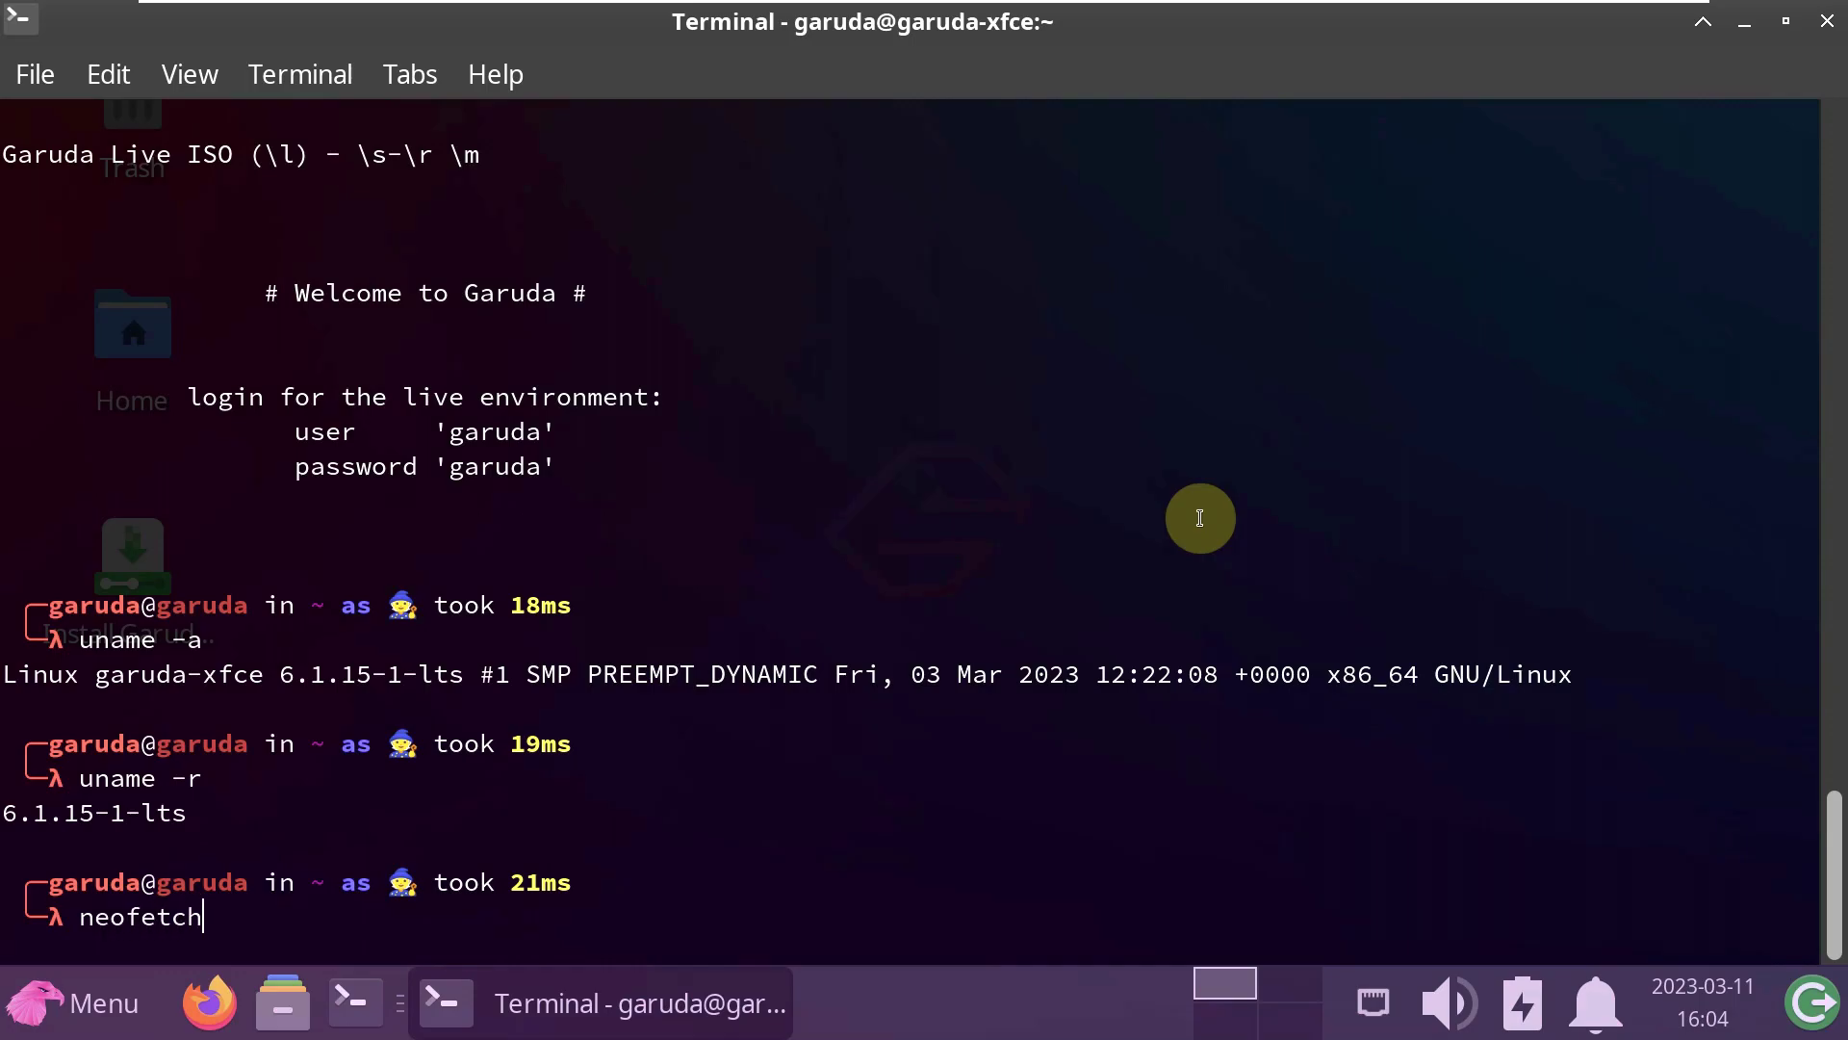
- Run neofetch again, then launch htop in process tree view (F5)
key("Return")
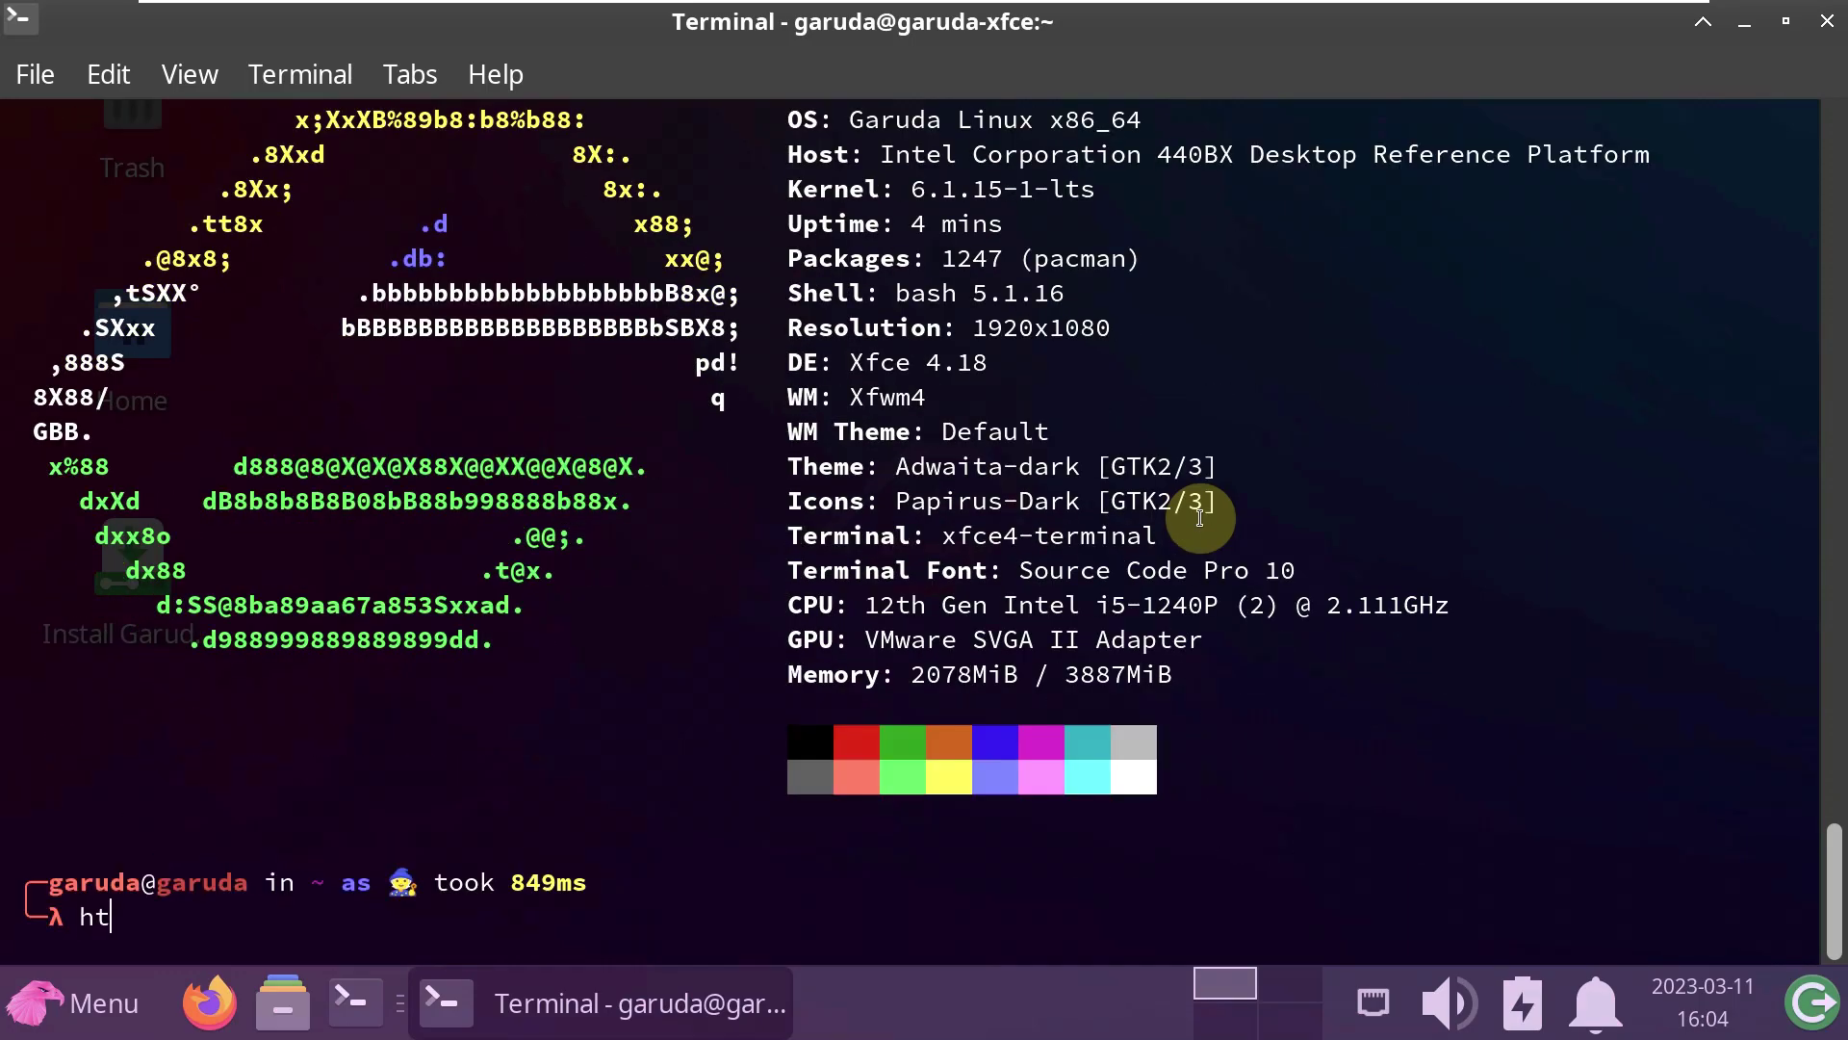
key("Return")
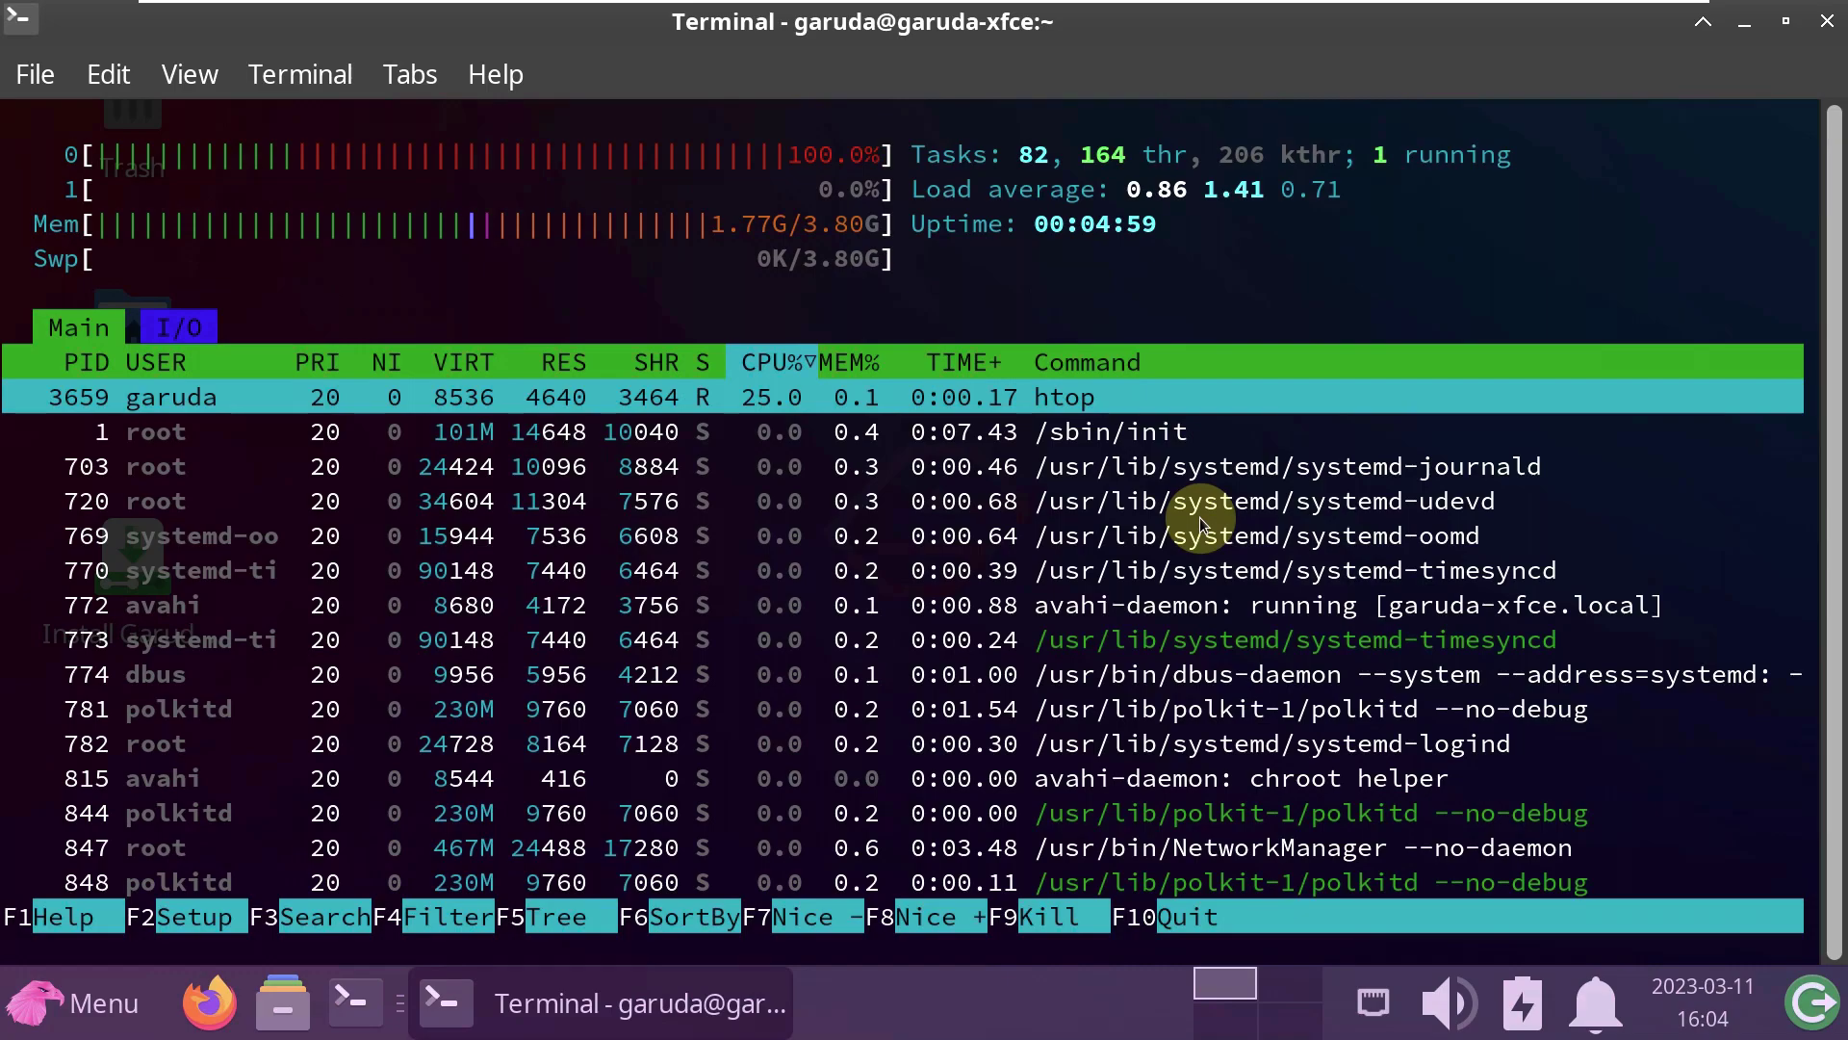
key("F5")
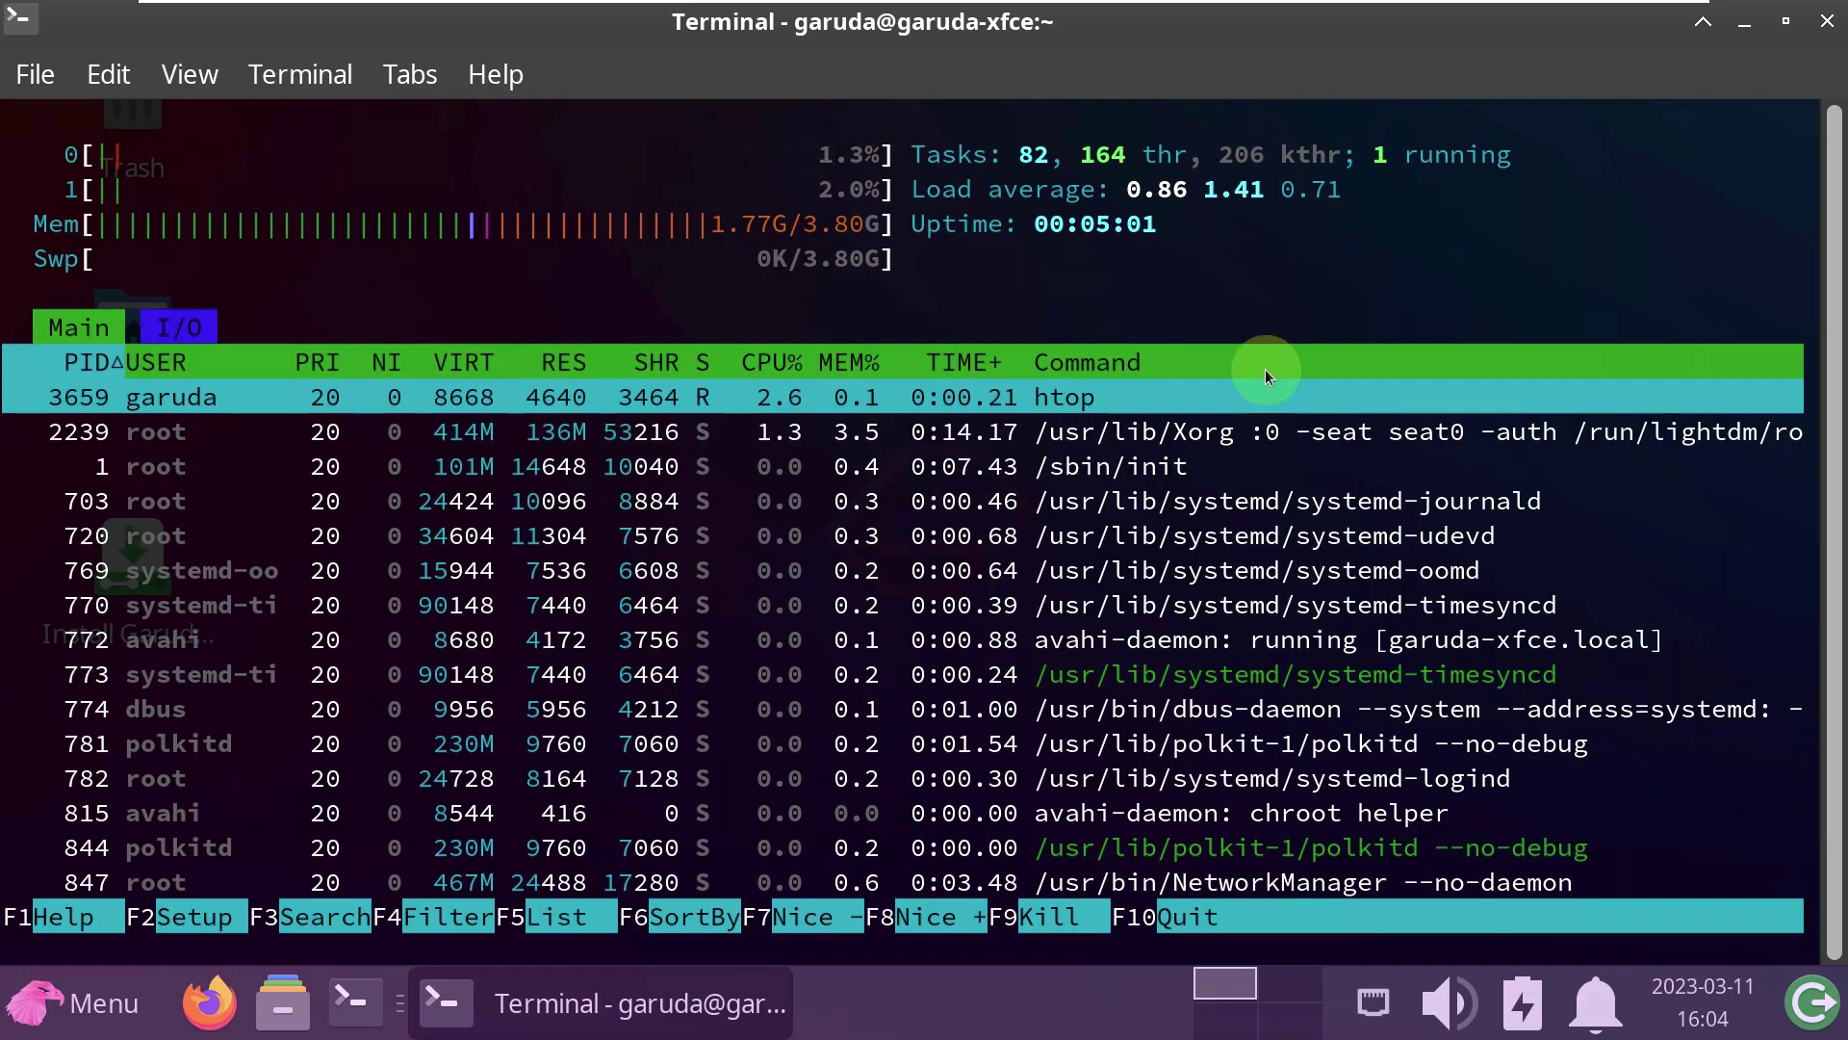
- View xfce4-terminal's About information again, then close the terminal window
left_click(493, 74)
left_click(525, 175)
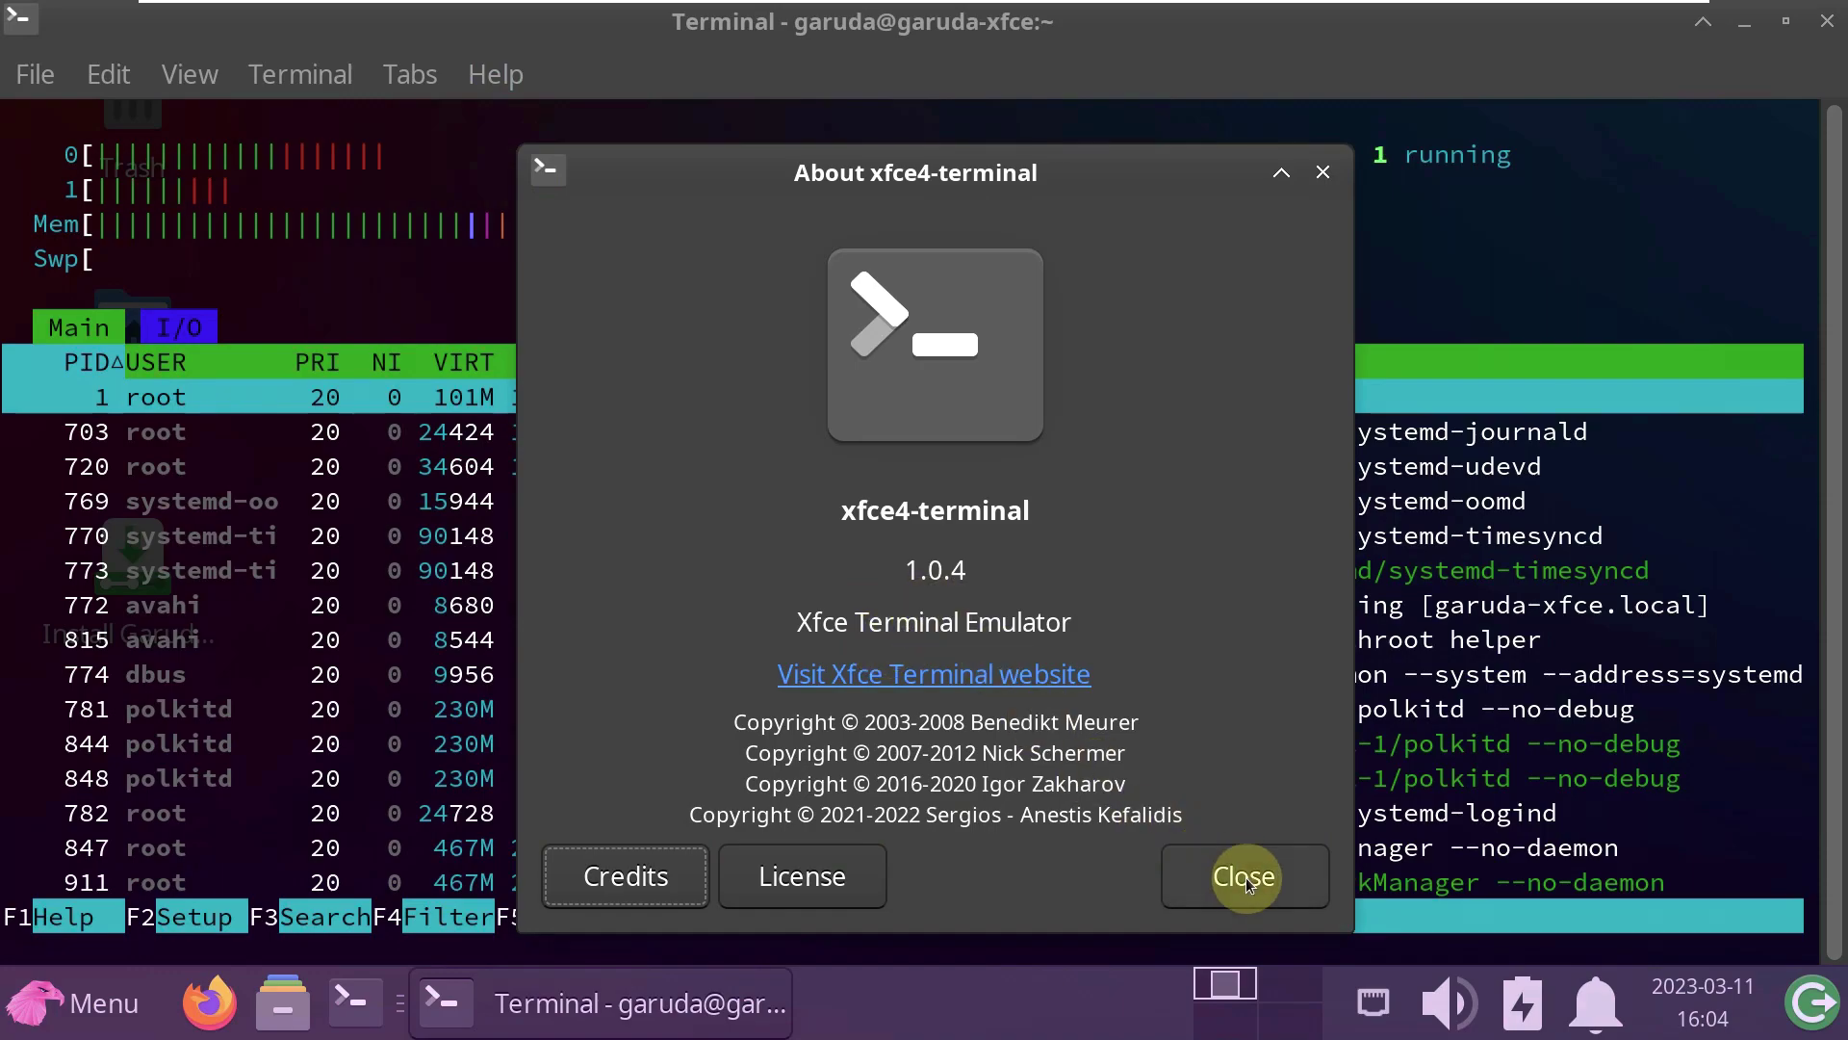
left_click(1245, 875)
left_click(1827, 20)
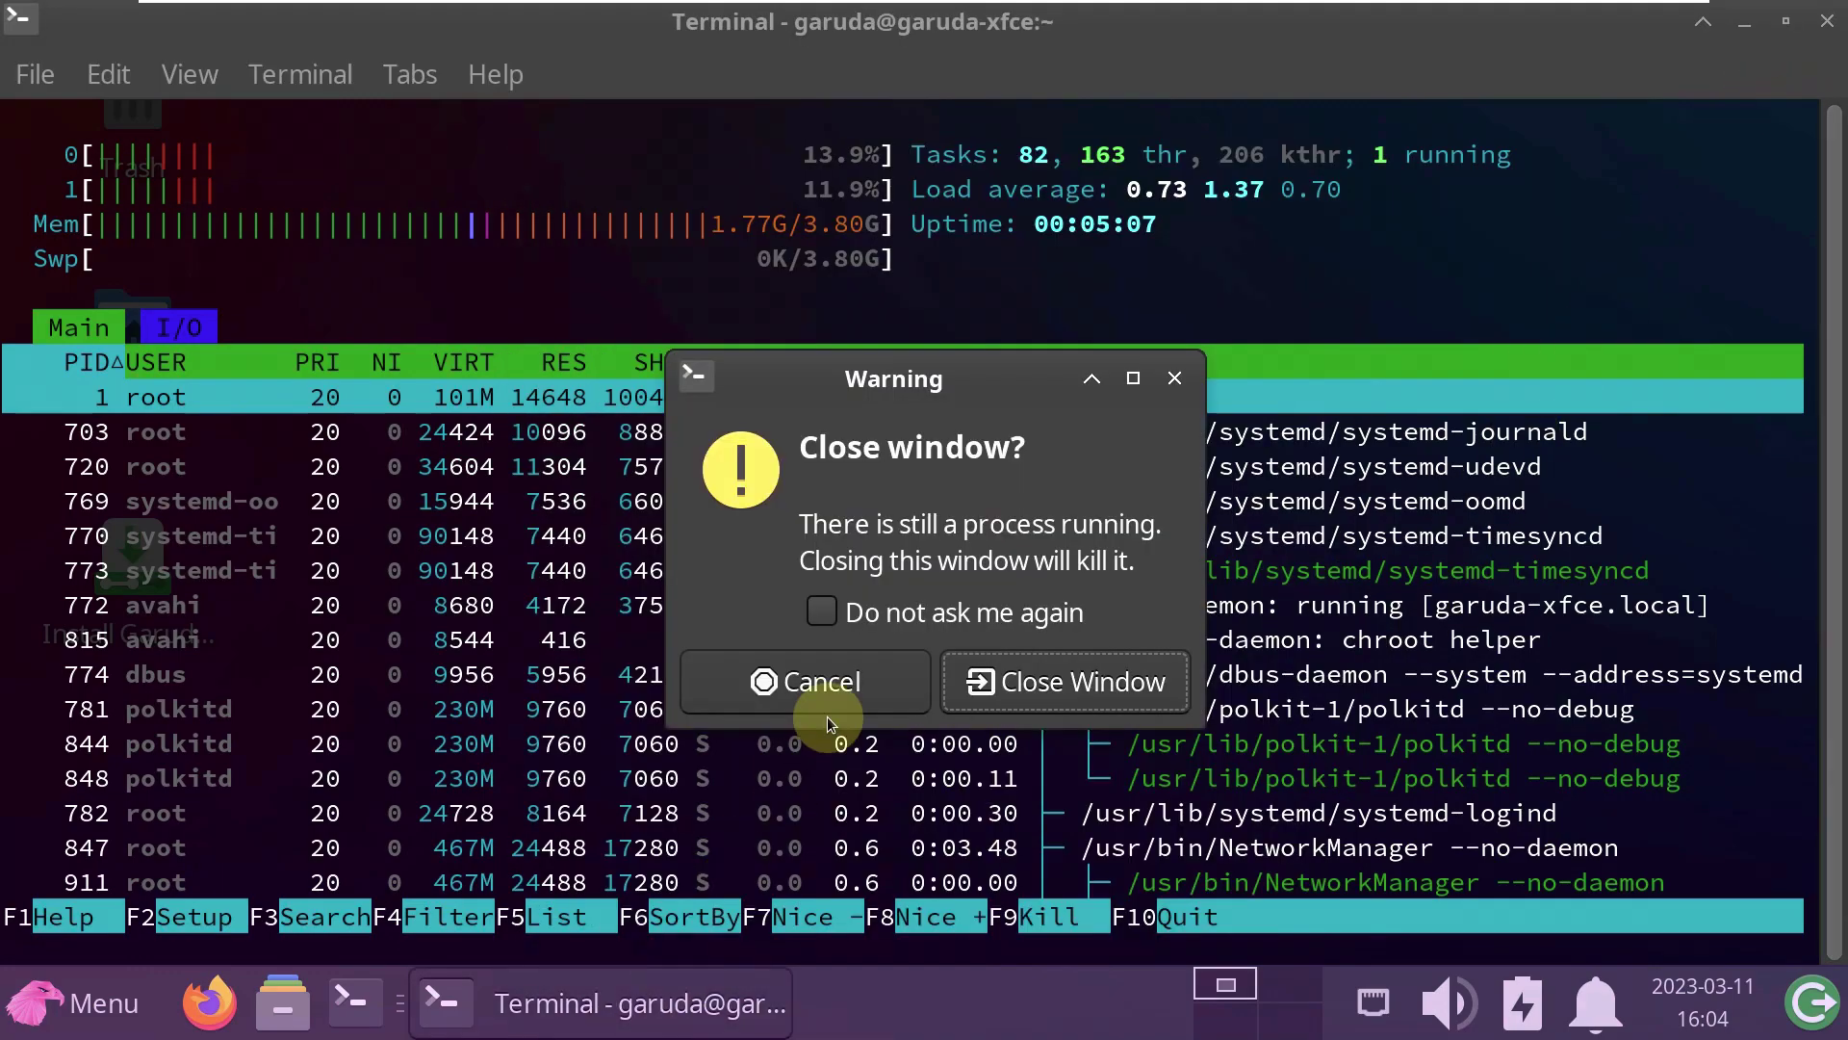
- Confirm closing the terminal, then view and close the Xfce panel's About information
left_click(984, 684)
right_click(787, 991)
mouse_move(865, 929)
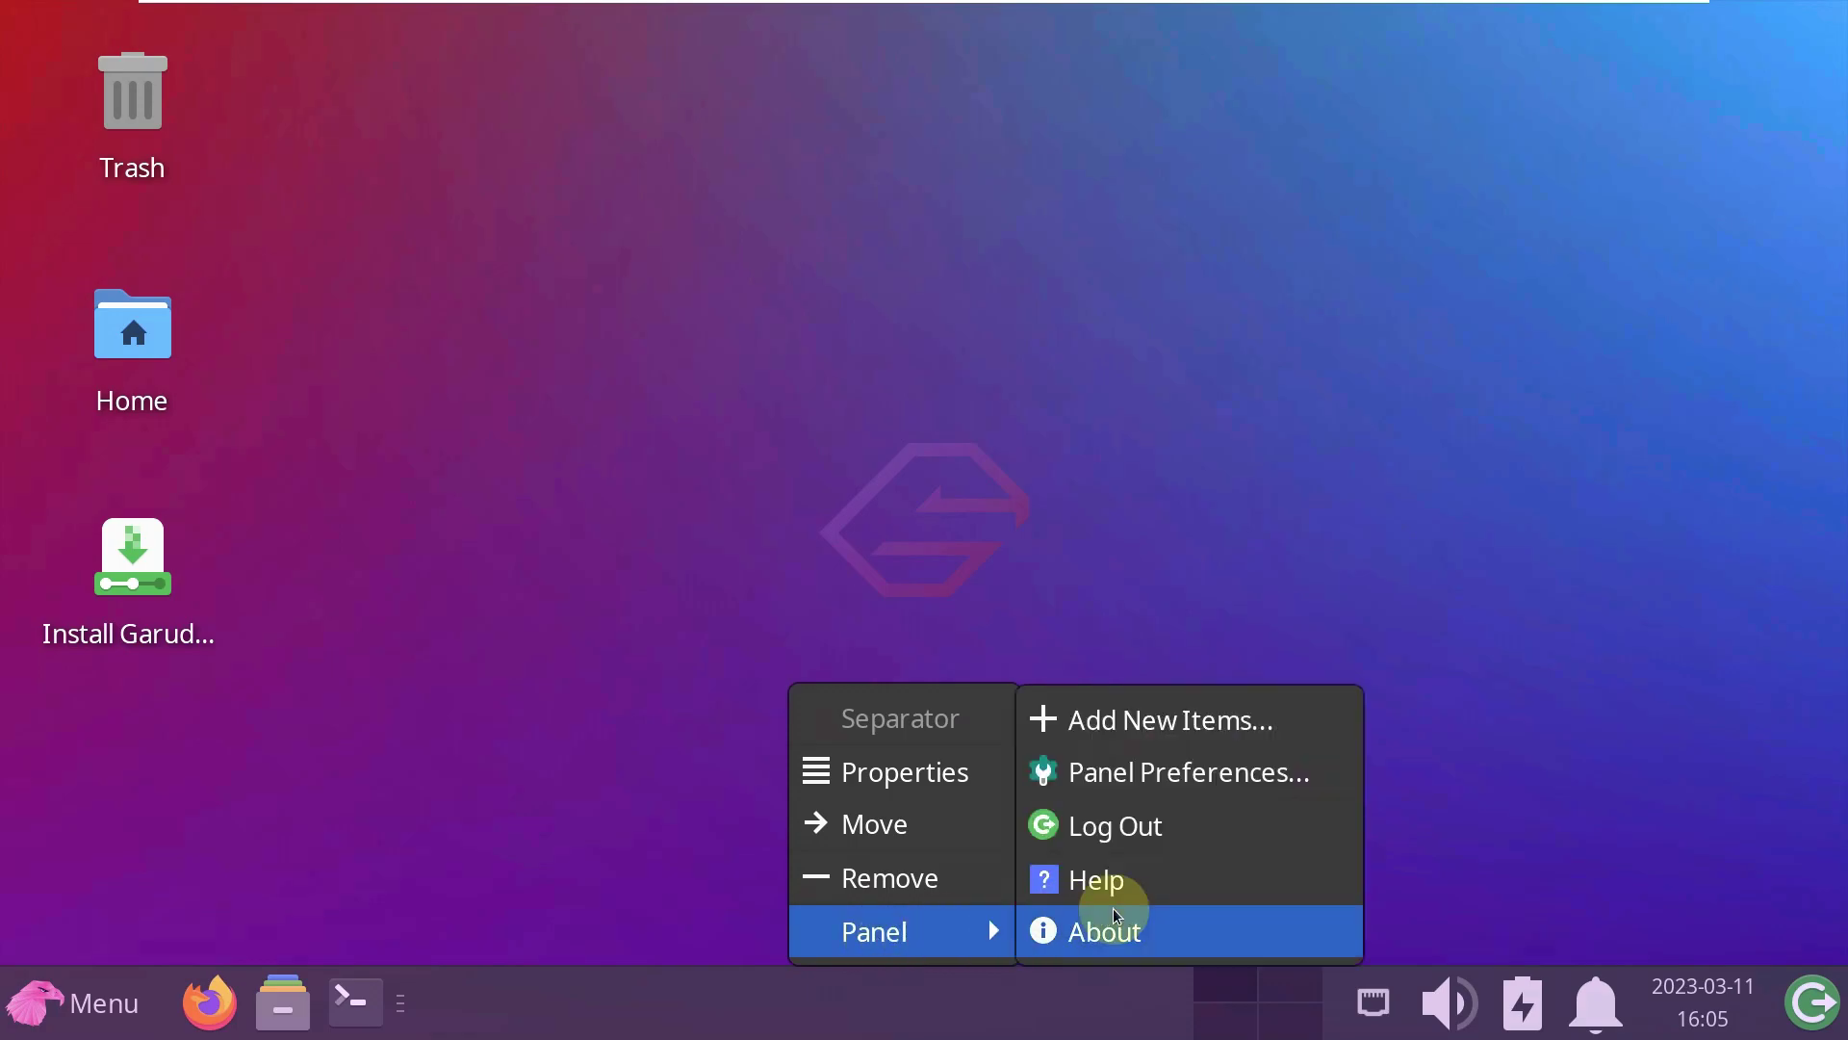
left_click(1109, 920)
left_click(1311, 175)
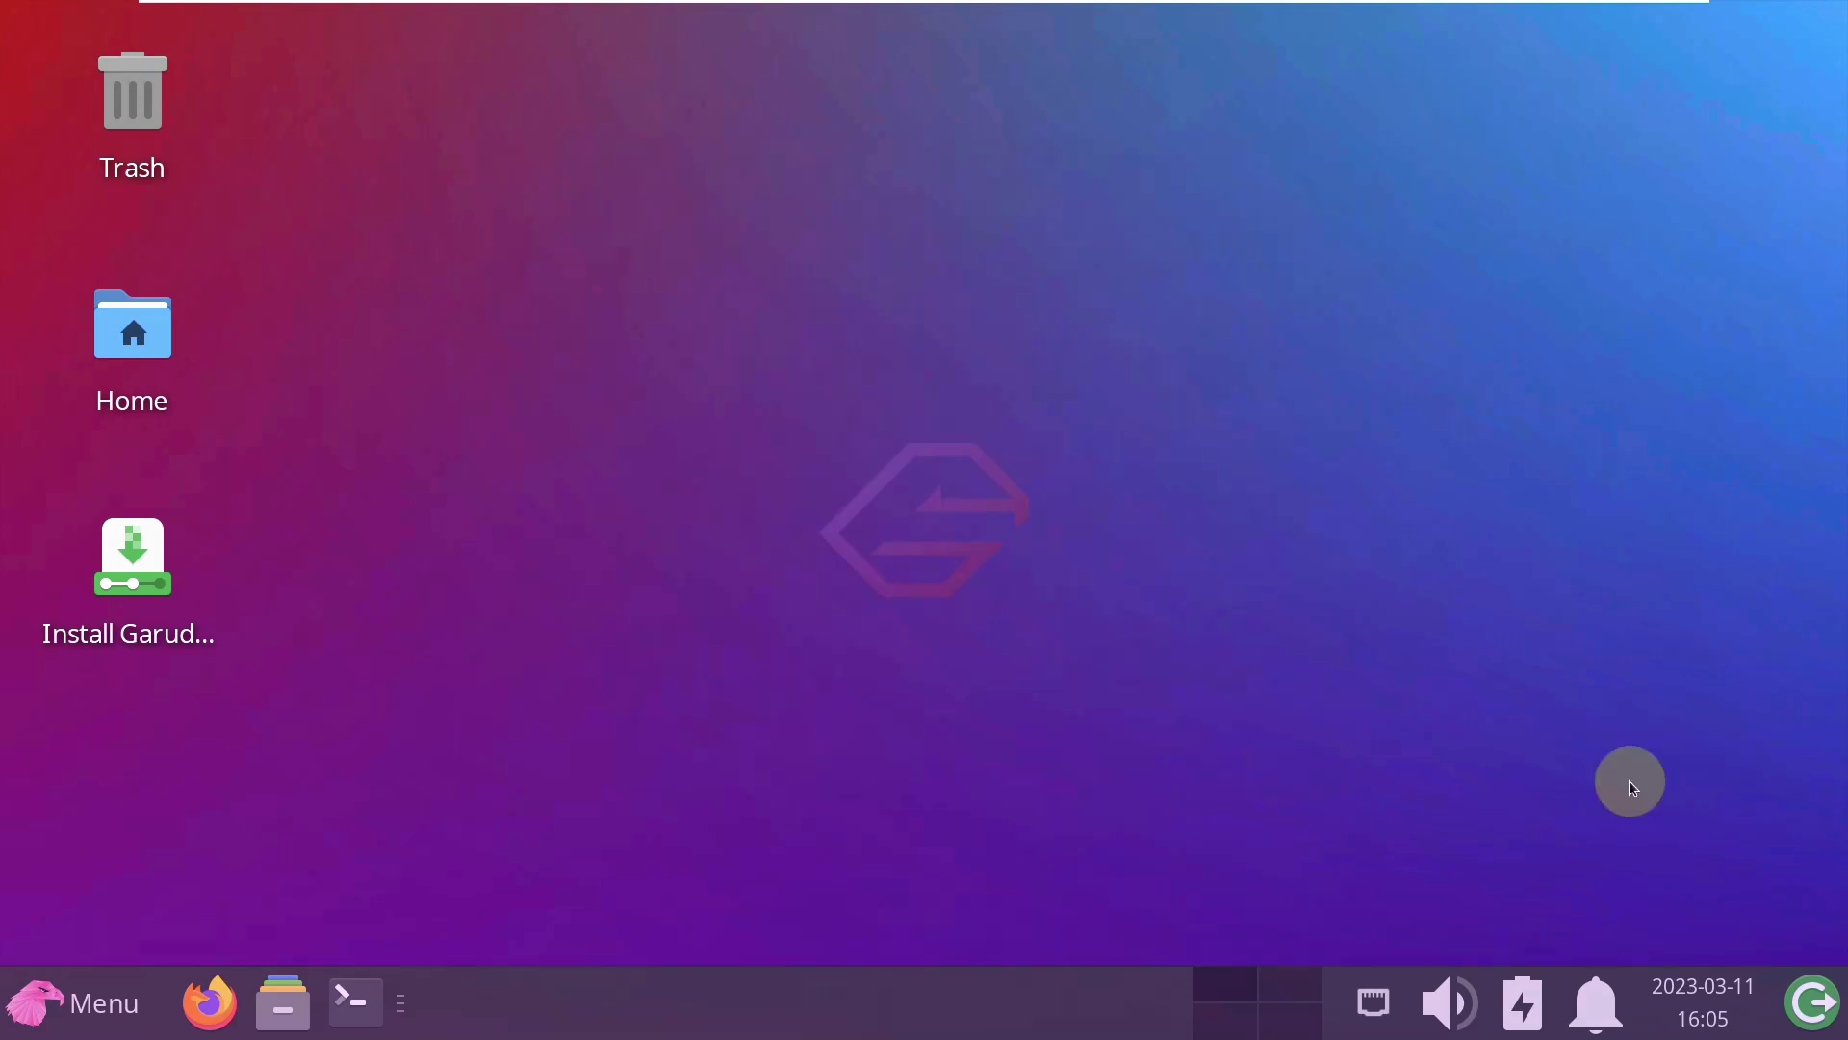
- Check the panel's calendar, notifications, power, volume and network popups
left_click(1699, 1006)
left_click(1627, 1028)
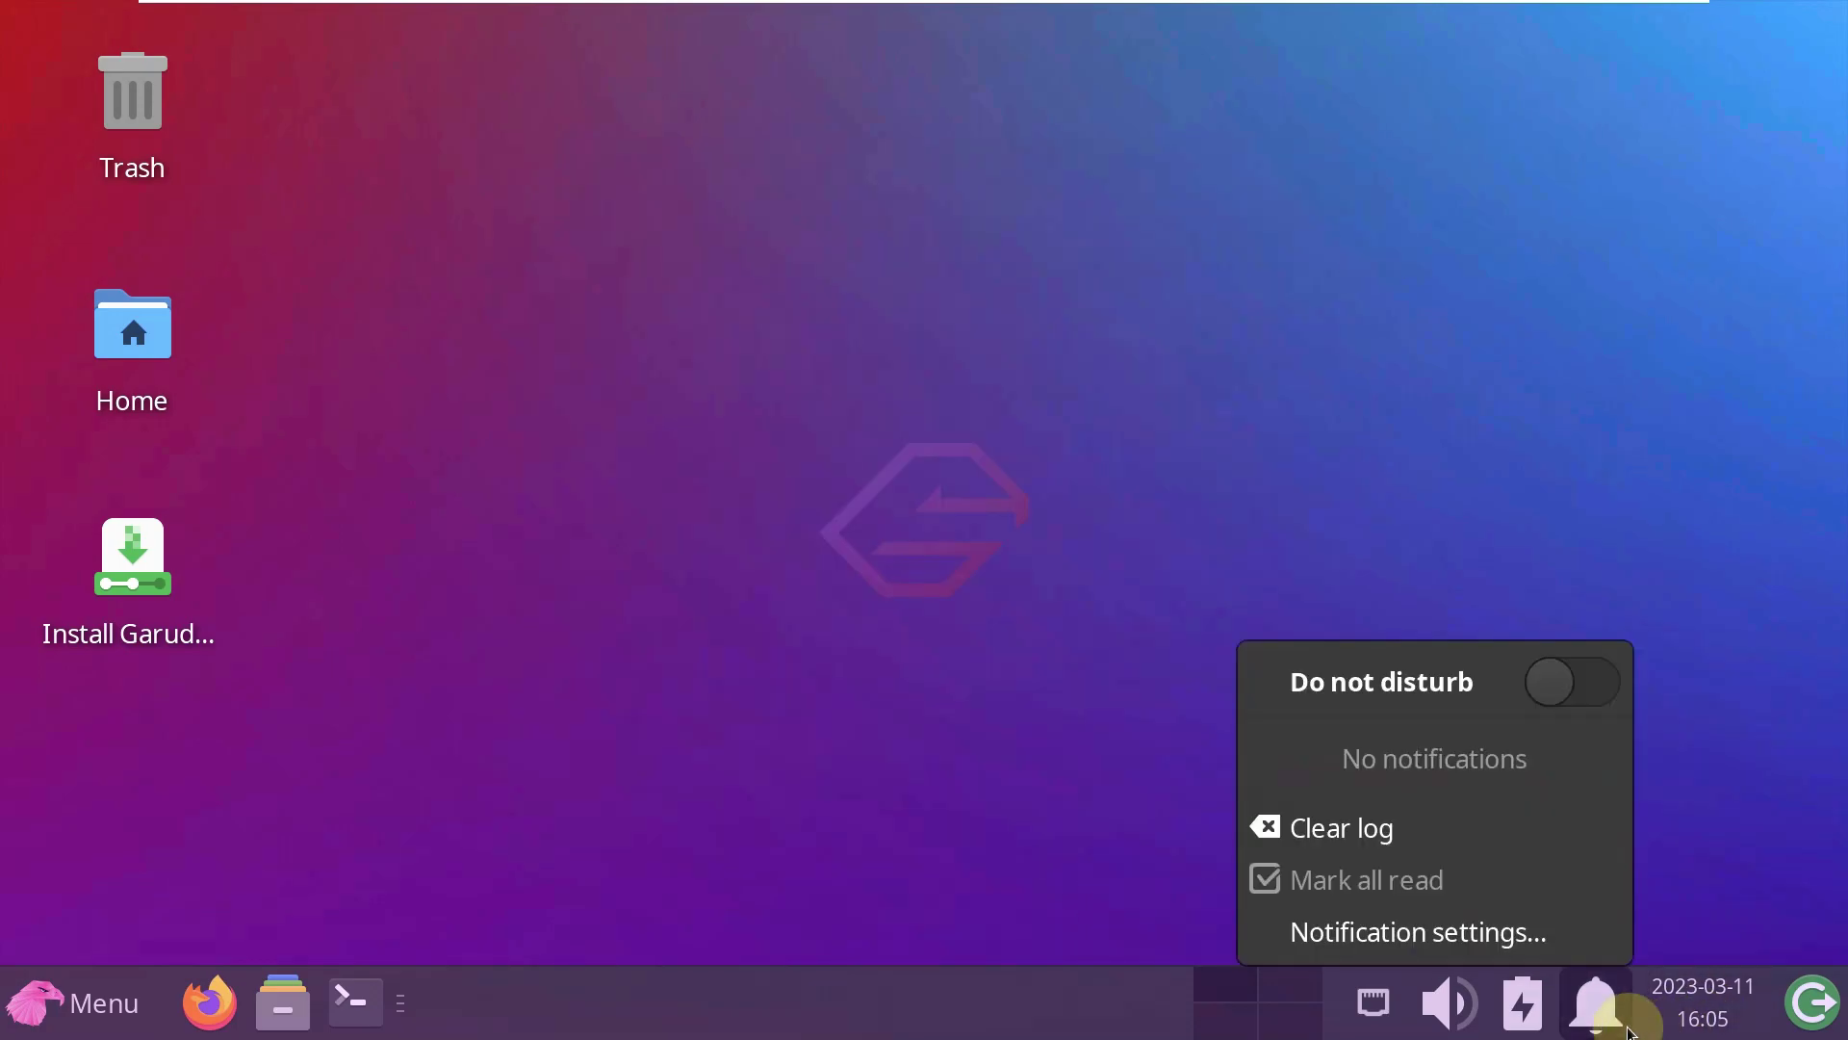
left_click(1499, 1001)
left_click(1499, 1001)
left_click(1427, 1002)
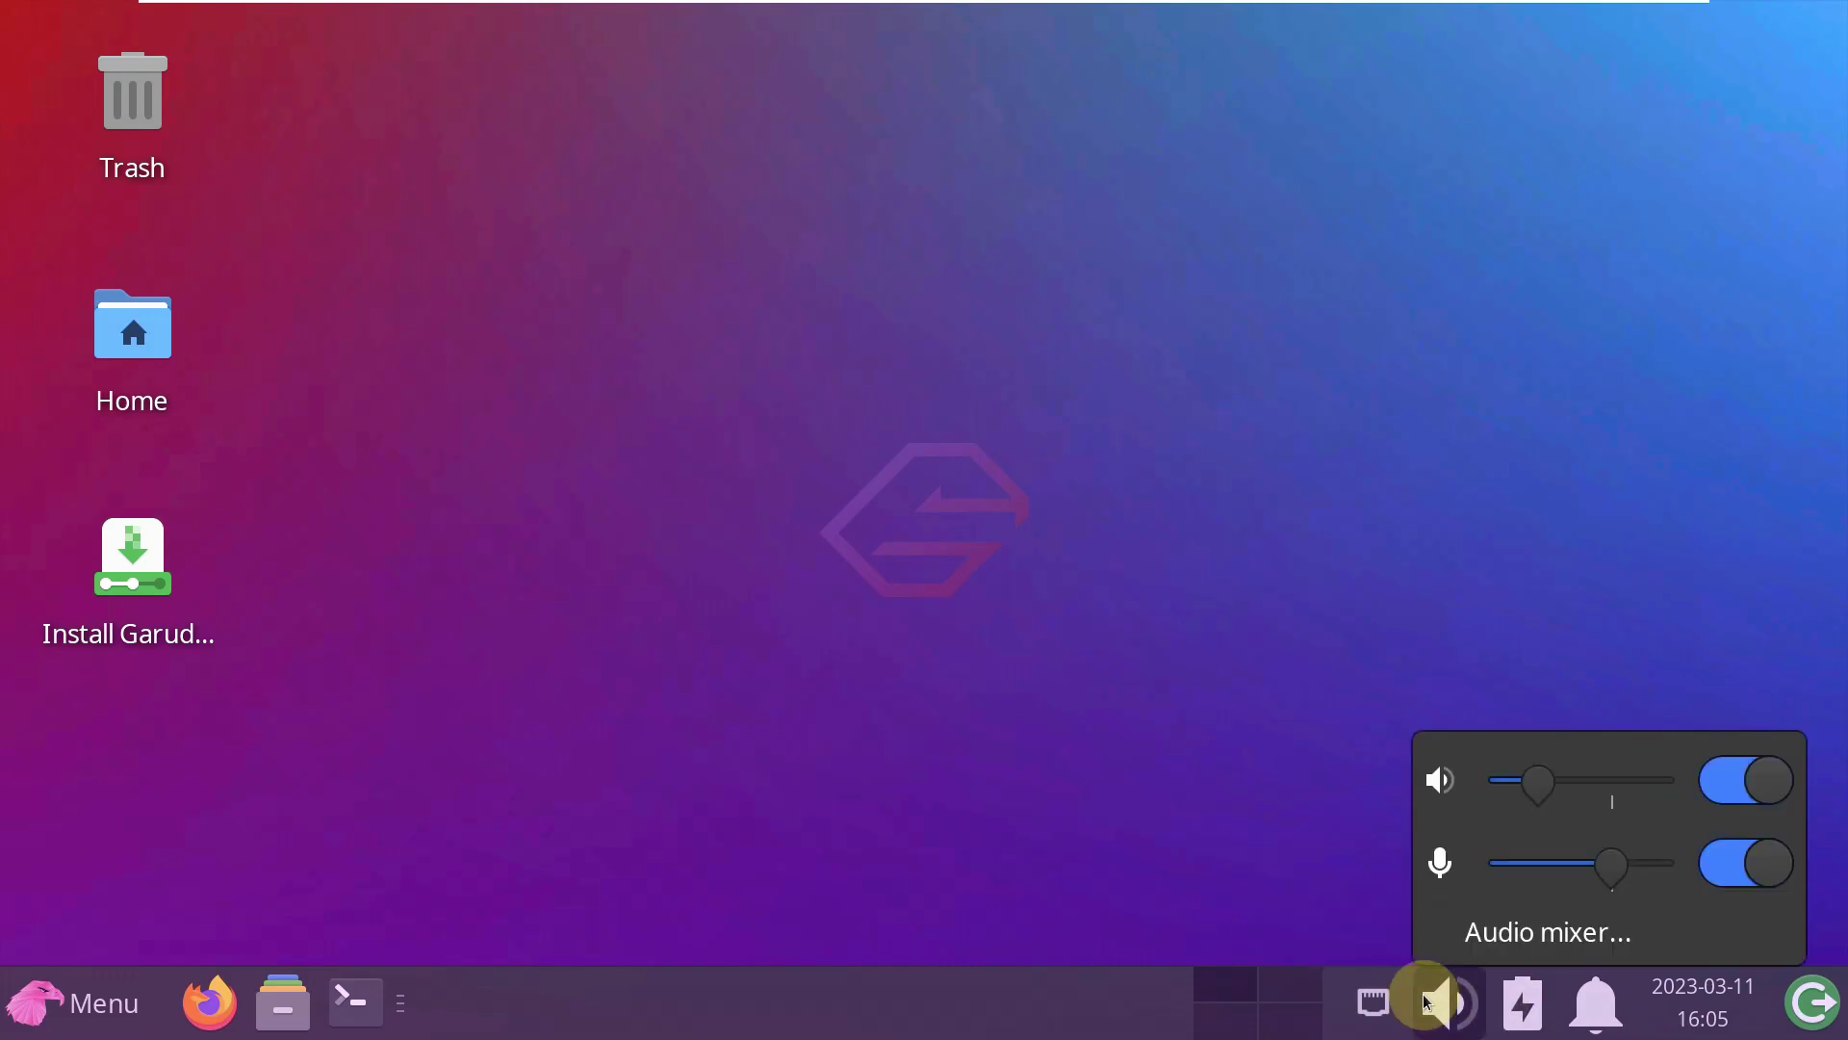
left_click(1373, 1002)
left_click(371, 1002)
- Open the Thunar file manager, view its About information, and close it
left_click(286, 1006)
left_click(519, 83)
left_click(563, 187)
left_click(1027, 136)
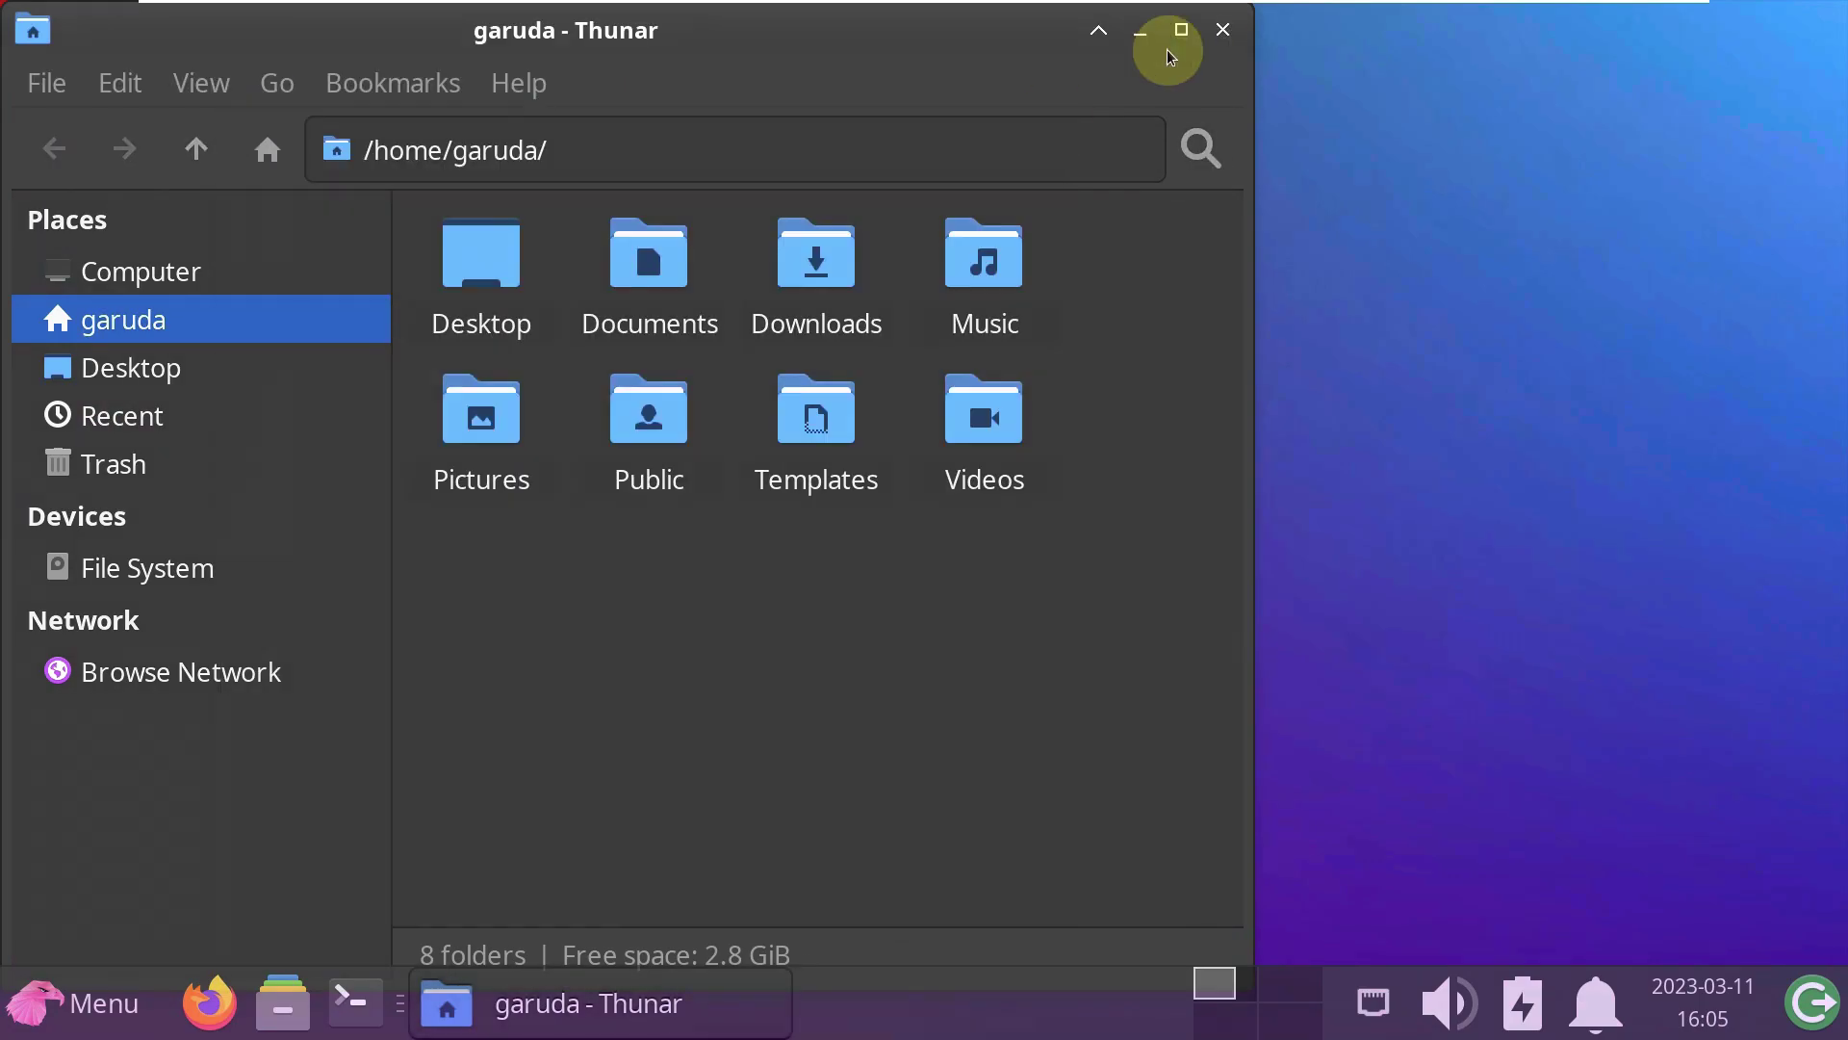
left_click(1219, 30)
- Review About Xfce 4.18 via All Applications, then open Desktop Settings from the desktop
left_click(114, 978)
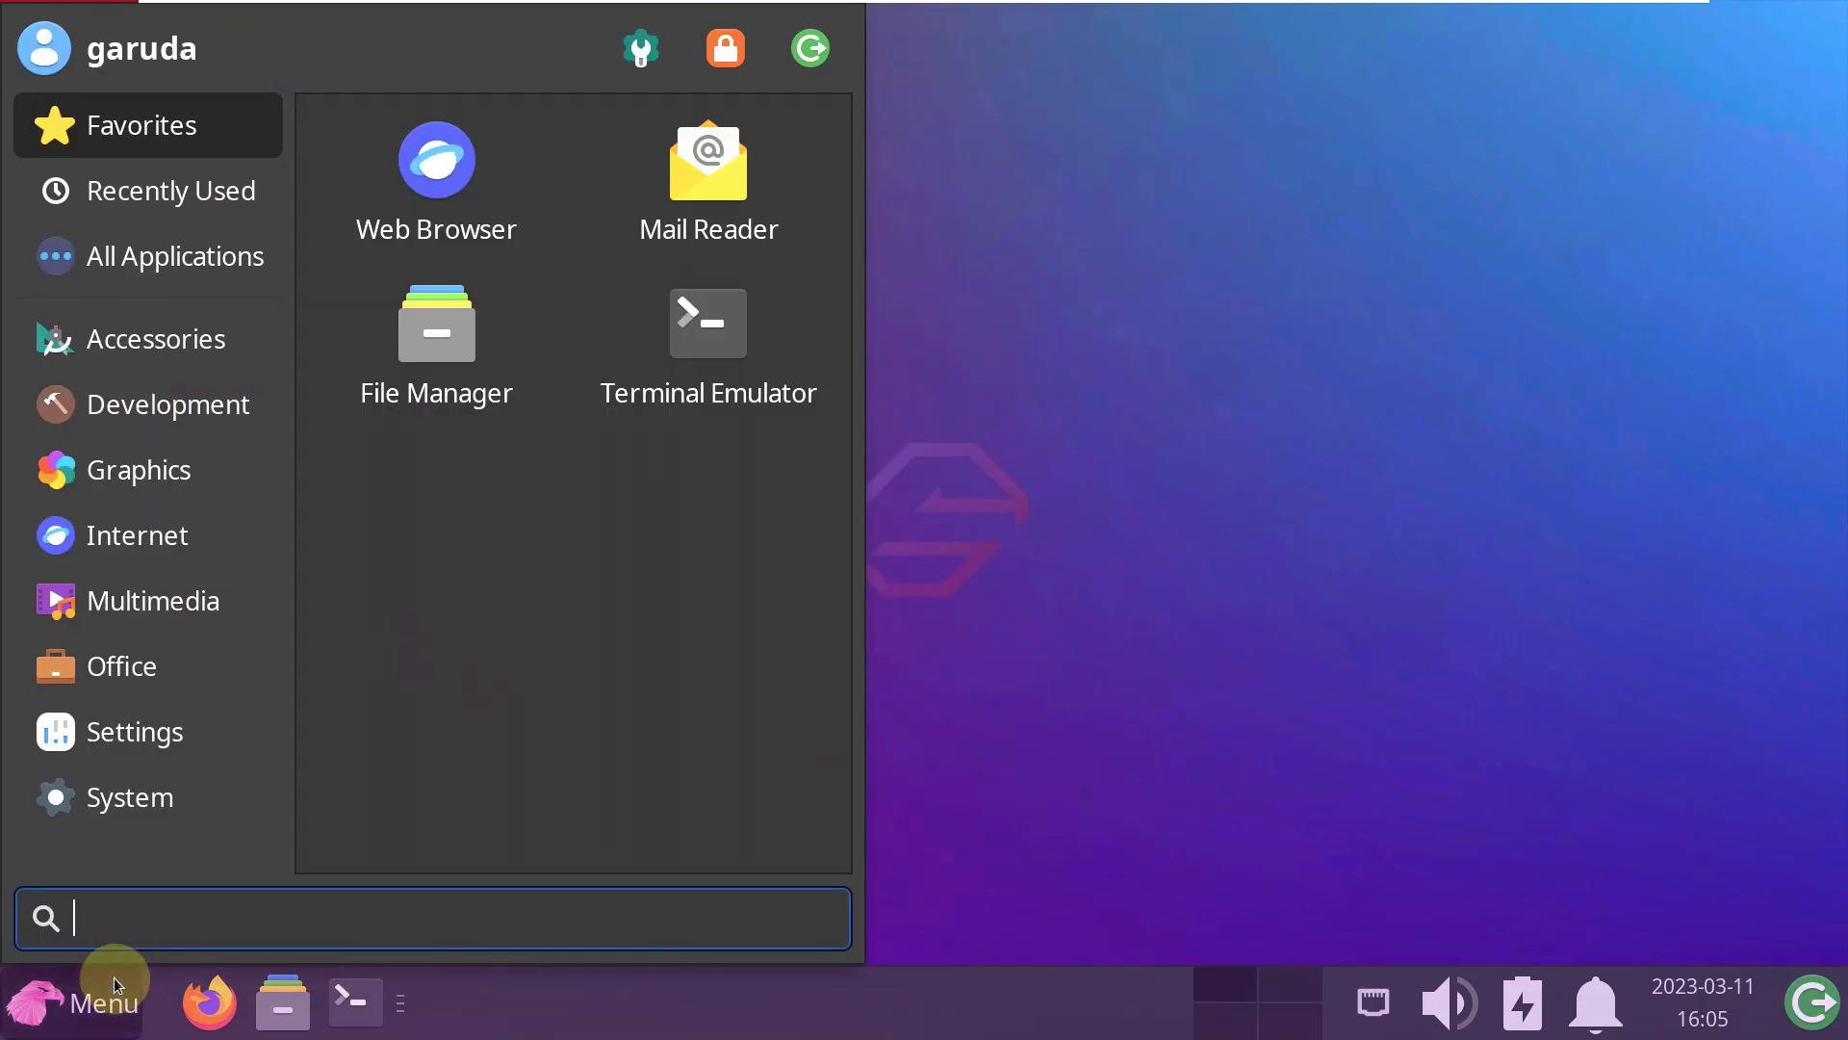
left_click(165, 256)
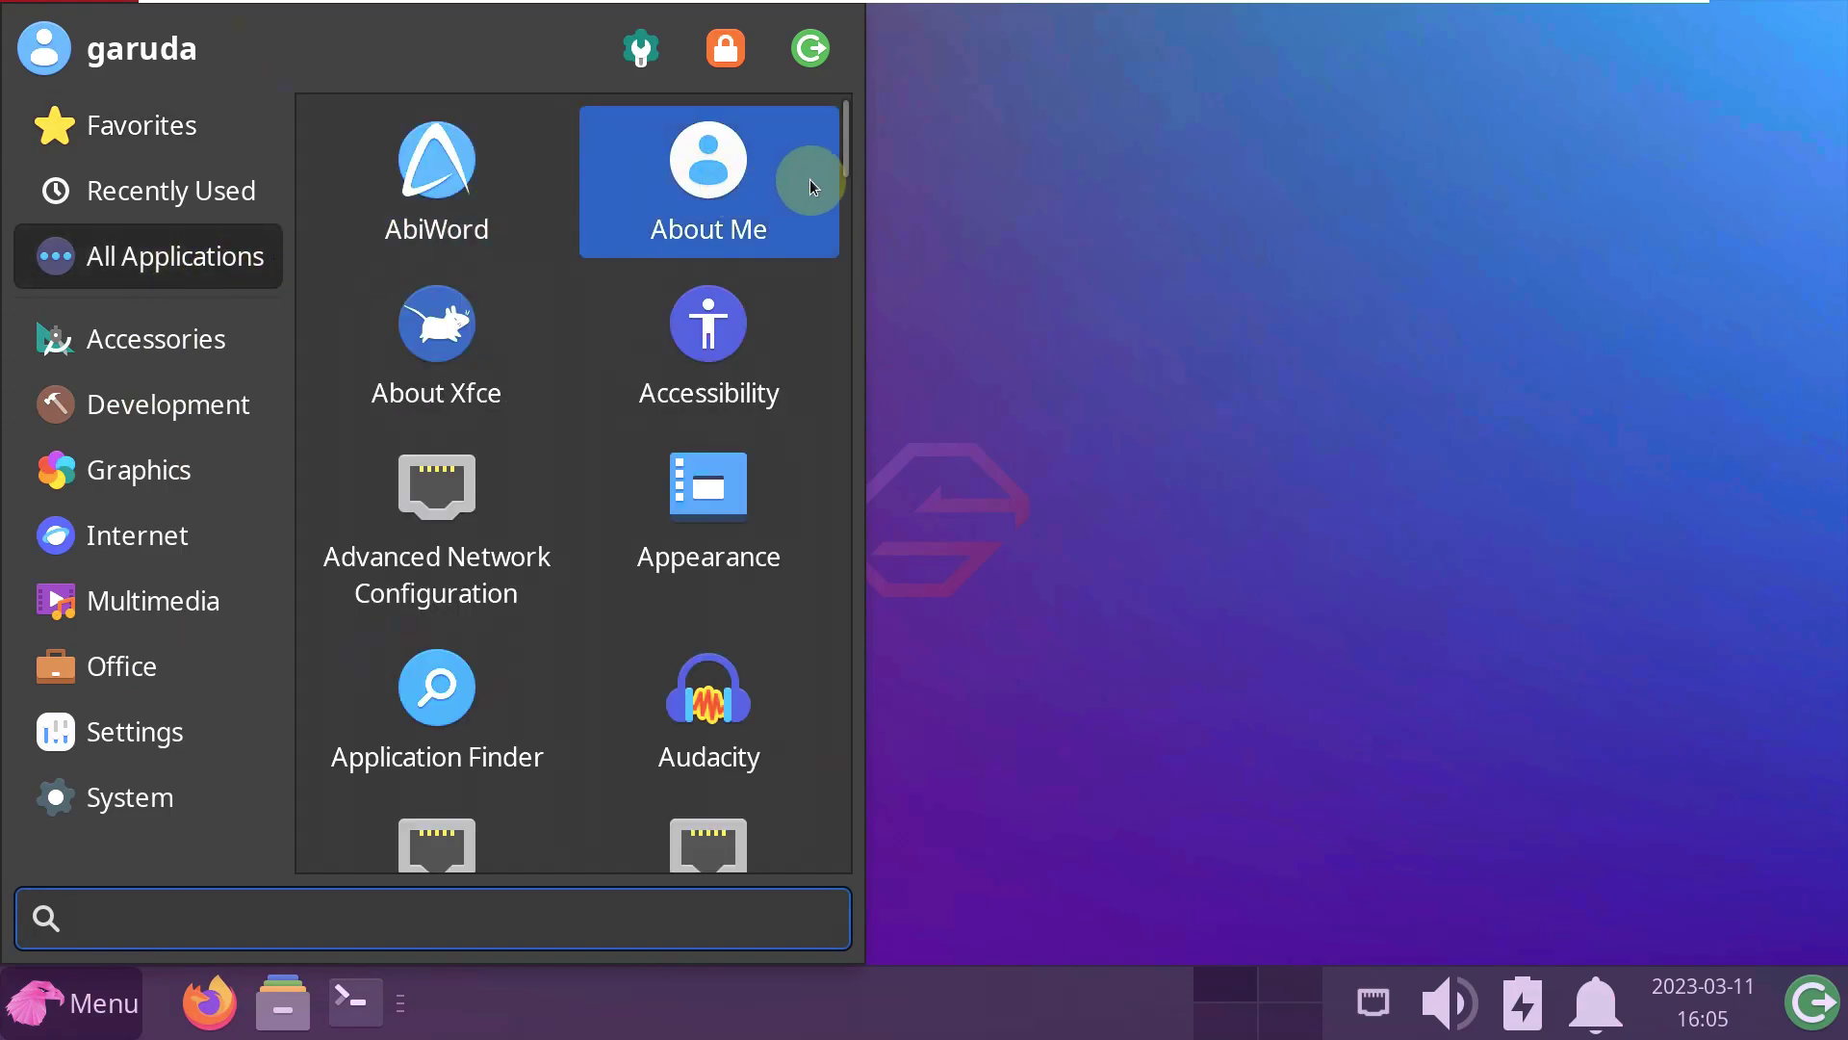
left_click_drag(861, 177, 1216, 171)
left_click(752, 466)
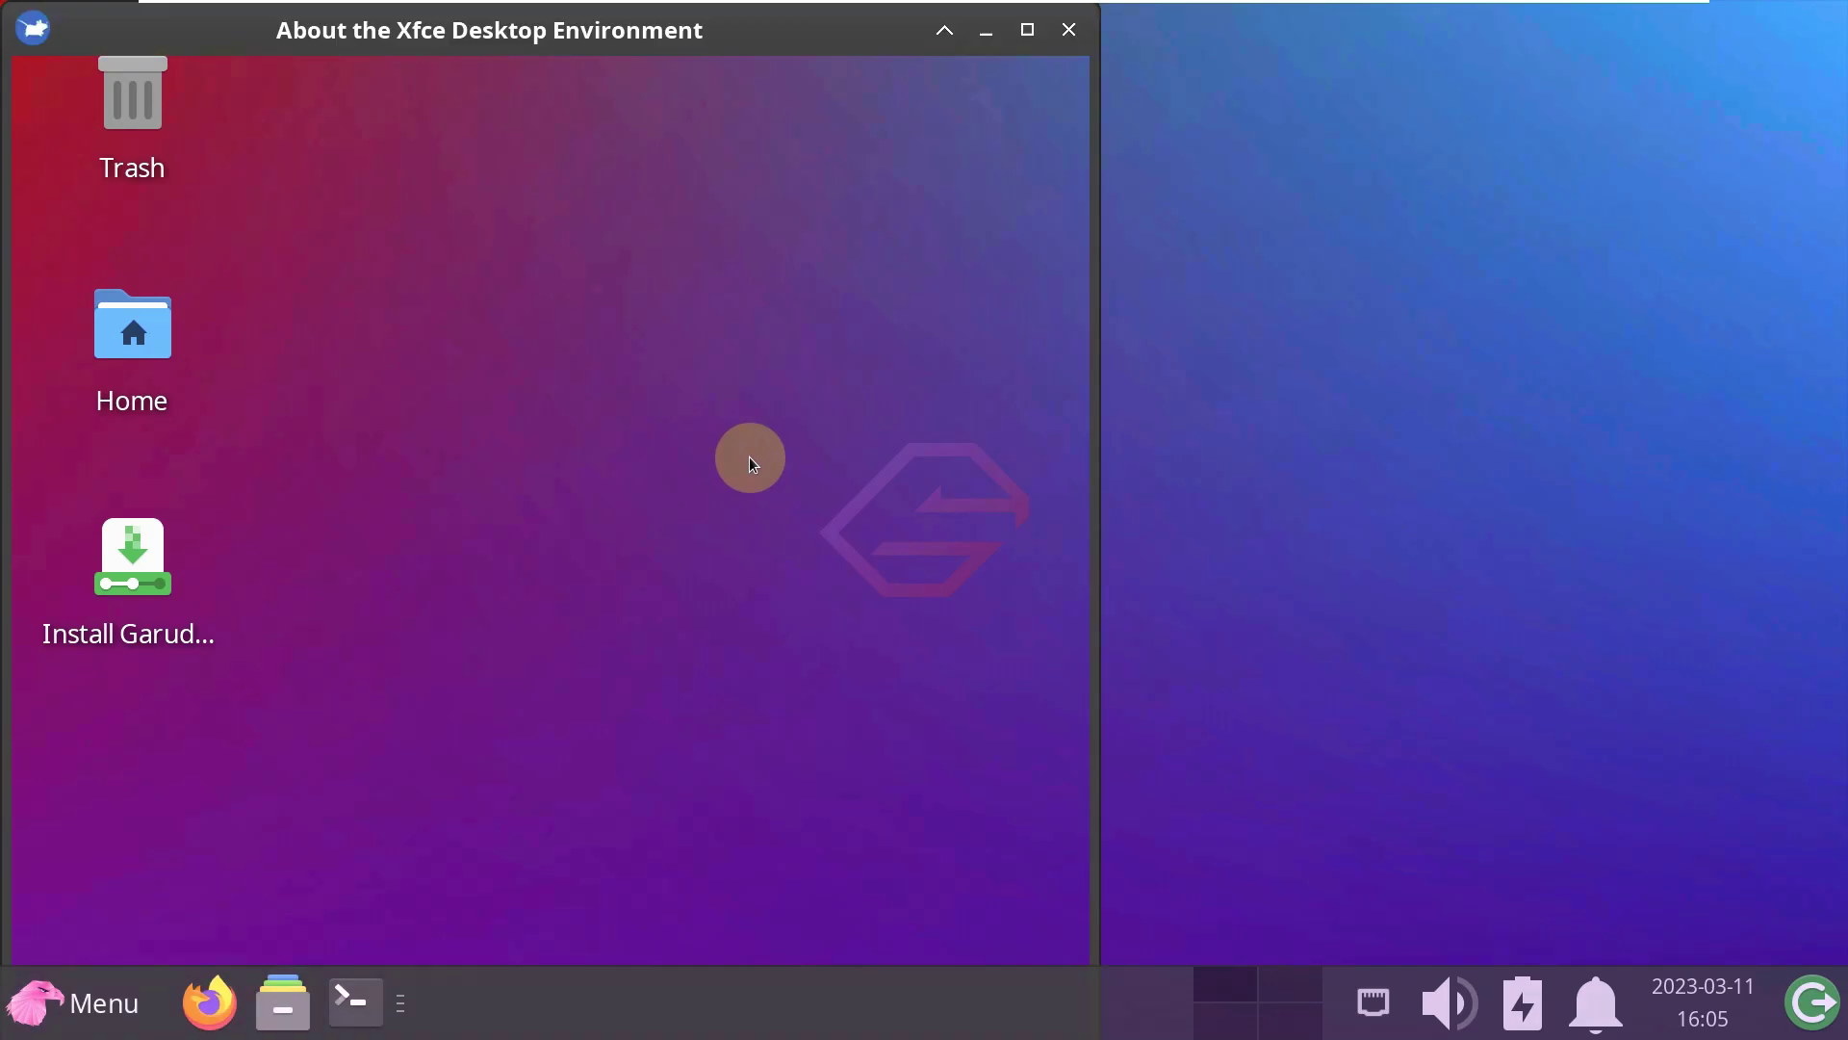
left_click(1075, 34)
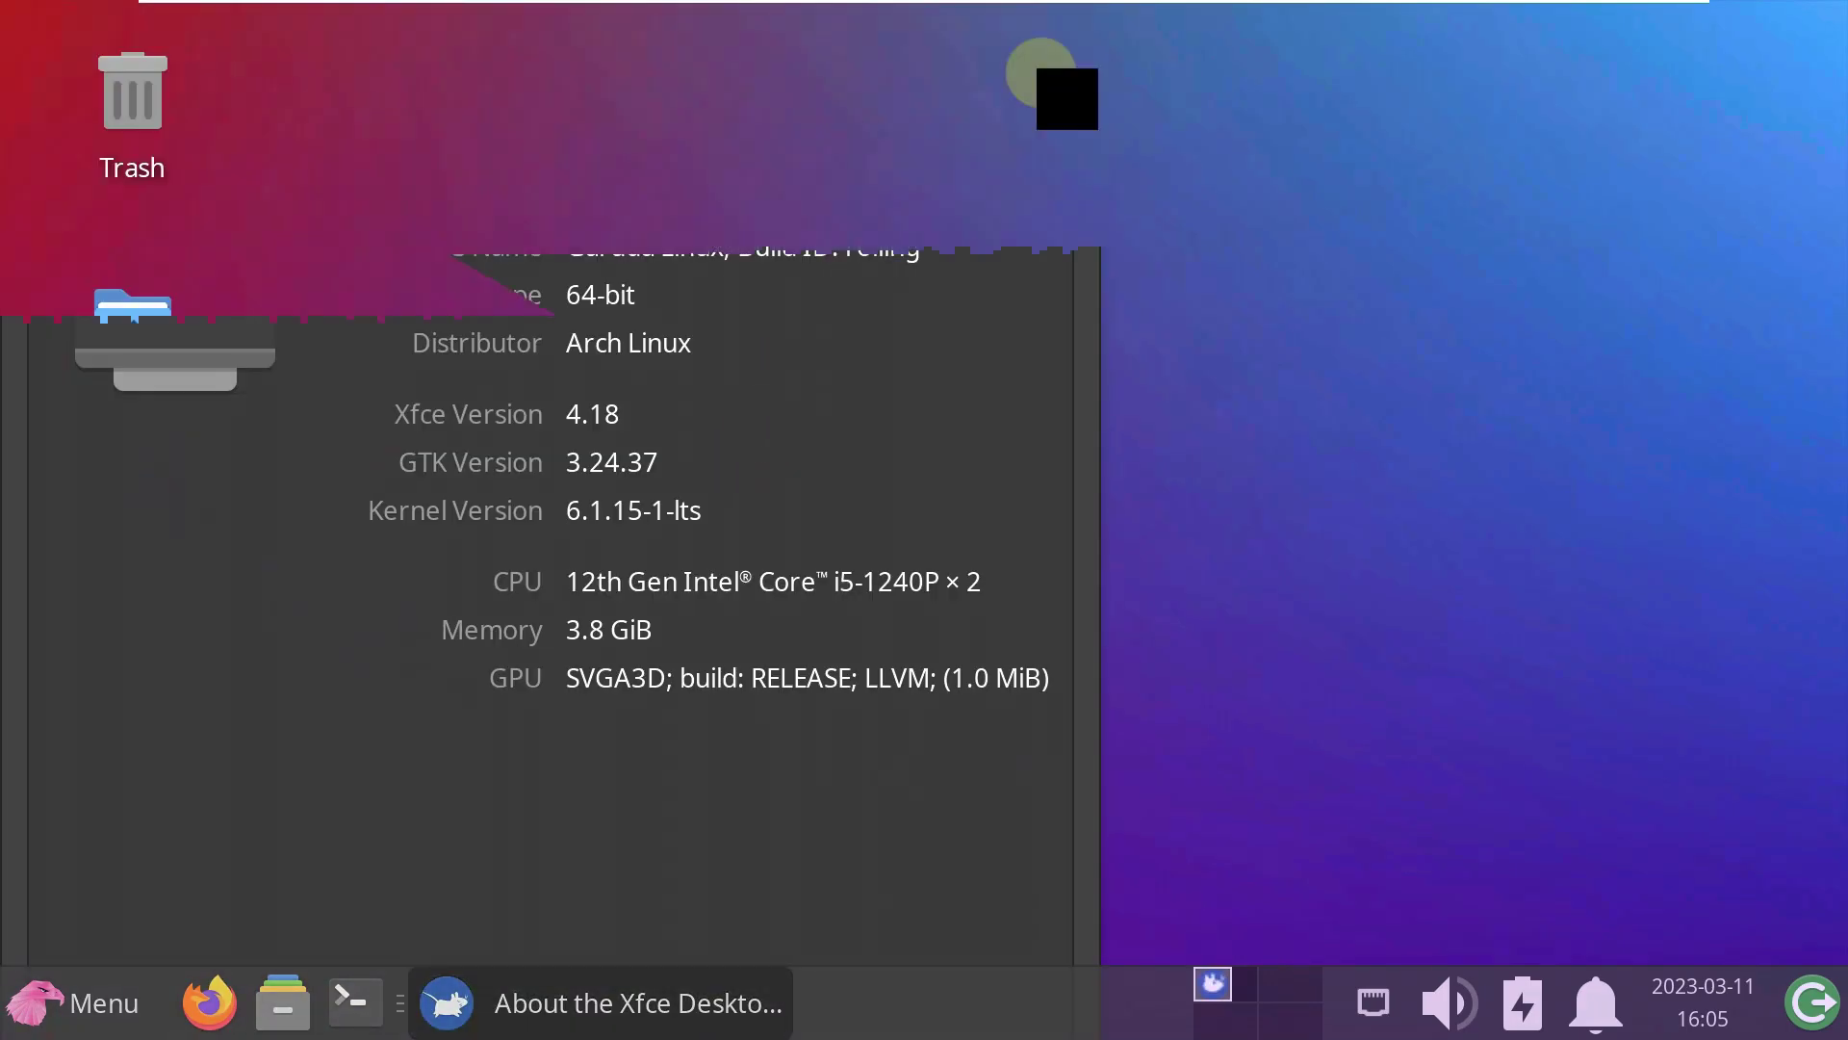
right_click(945, 120)
left_click(1063, 736)
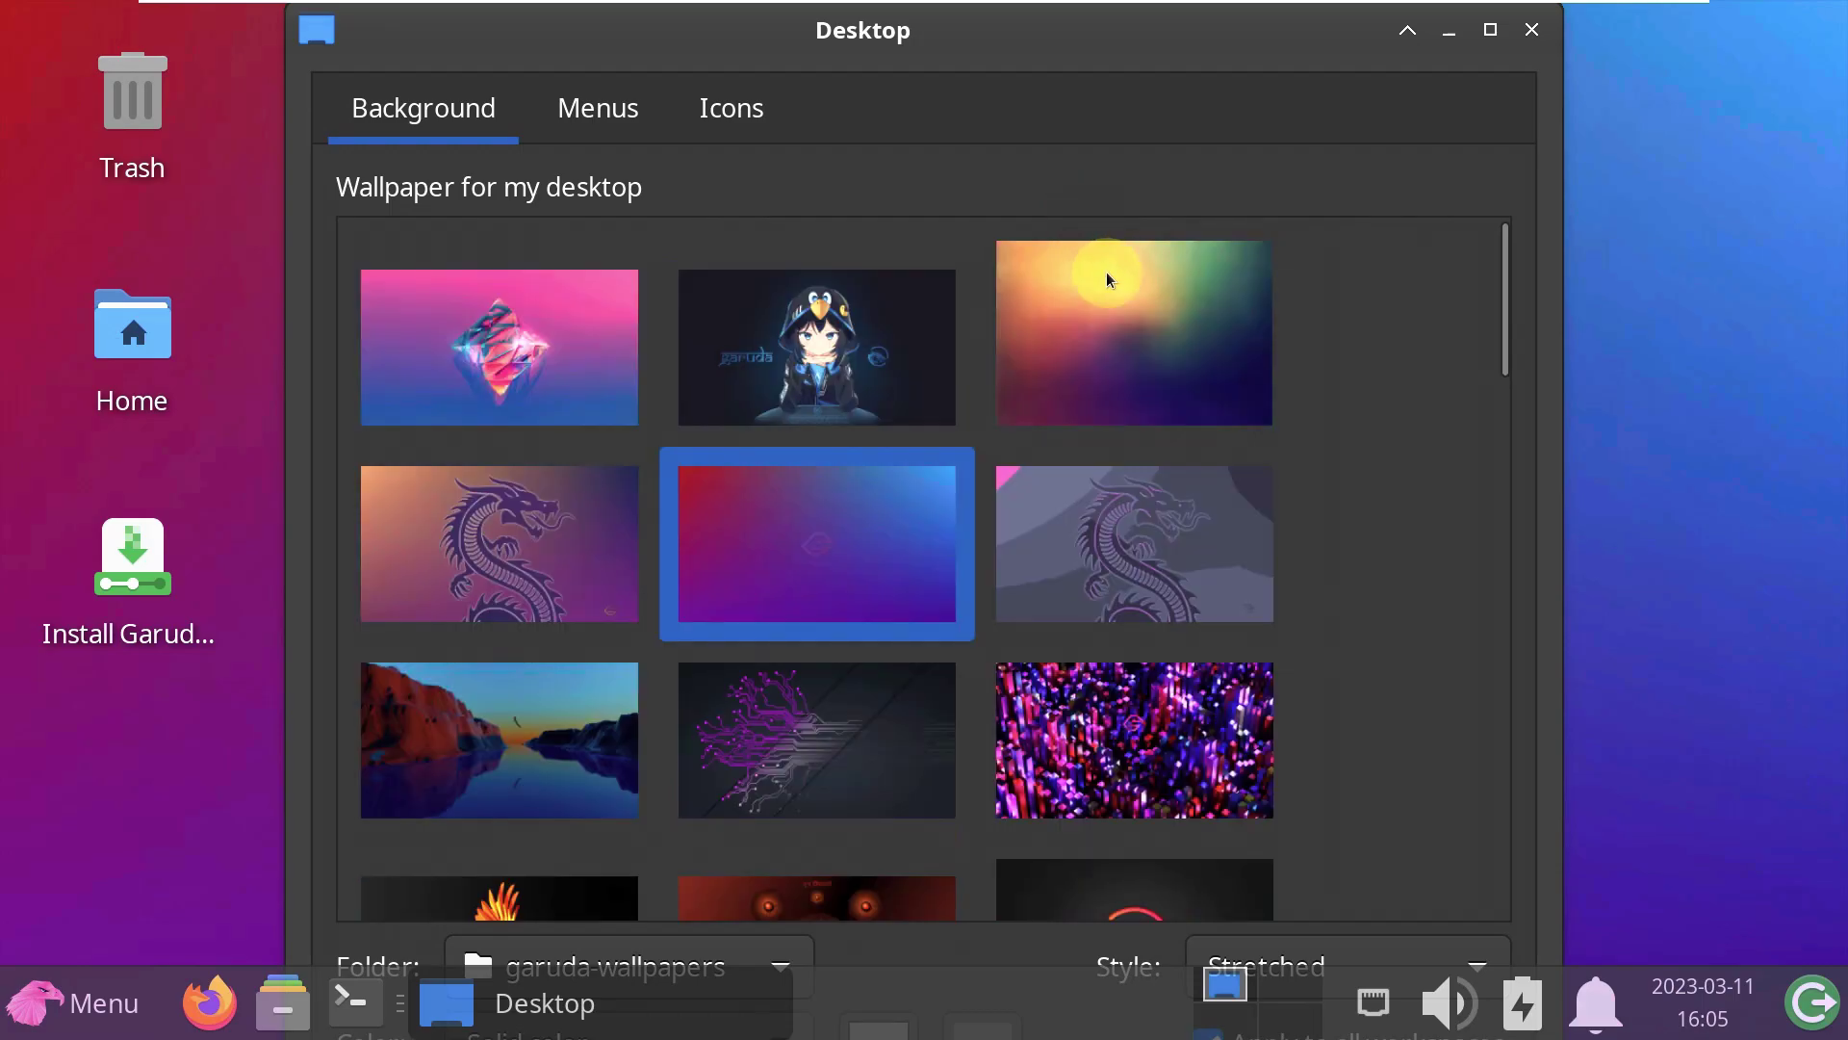
- Apply the penguins-on-iceberg image as the wallpaper and close Desktop settings
scroll(1106, 271, "down", 15)
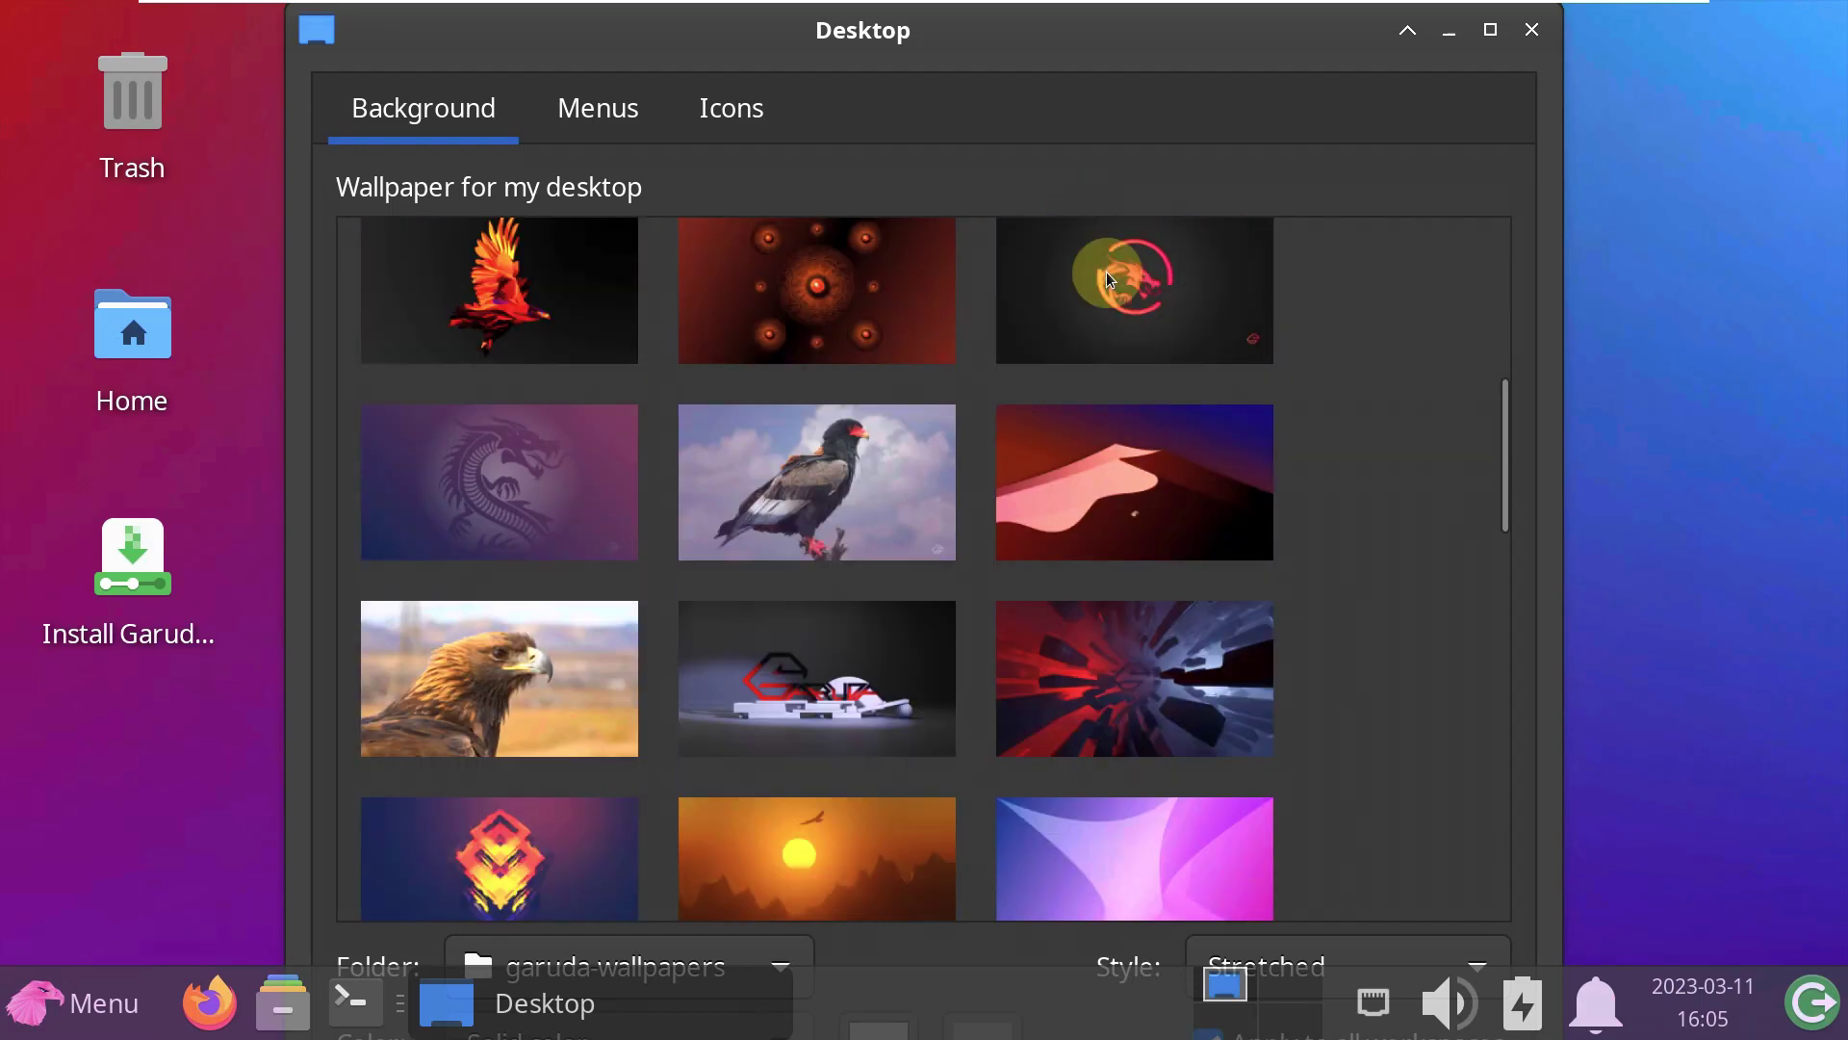
scroll(1106, 271, "down", 5)
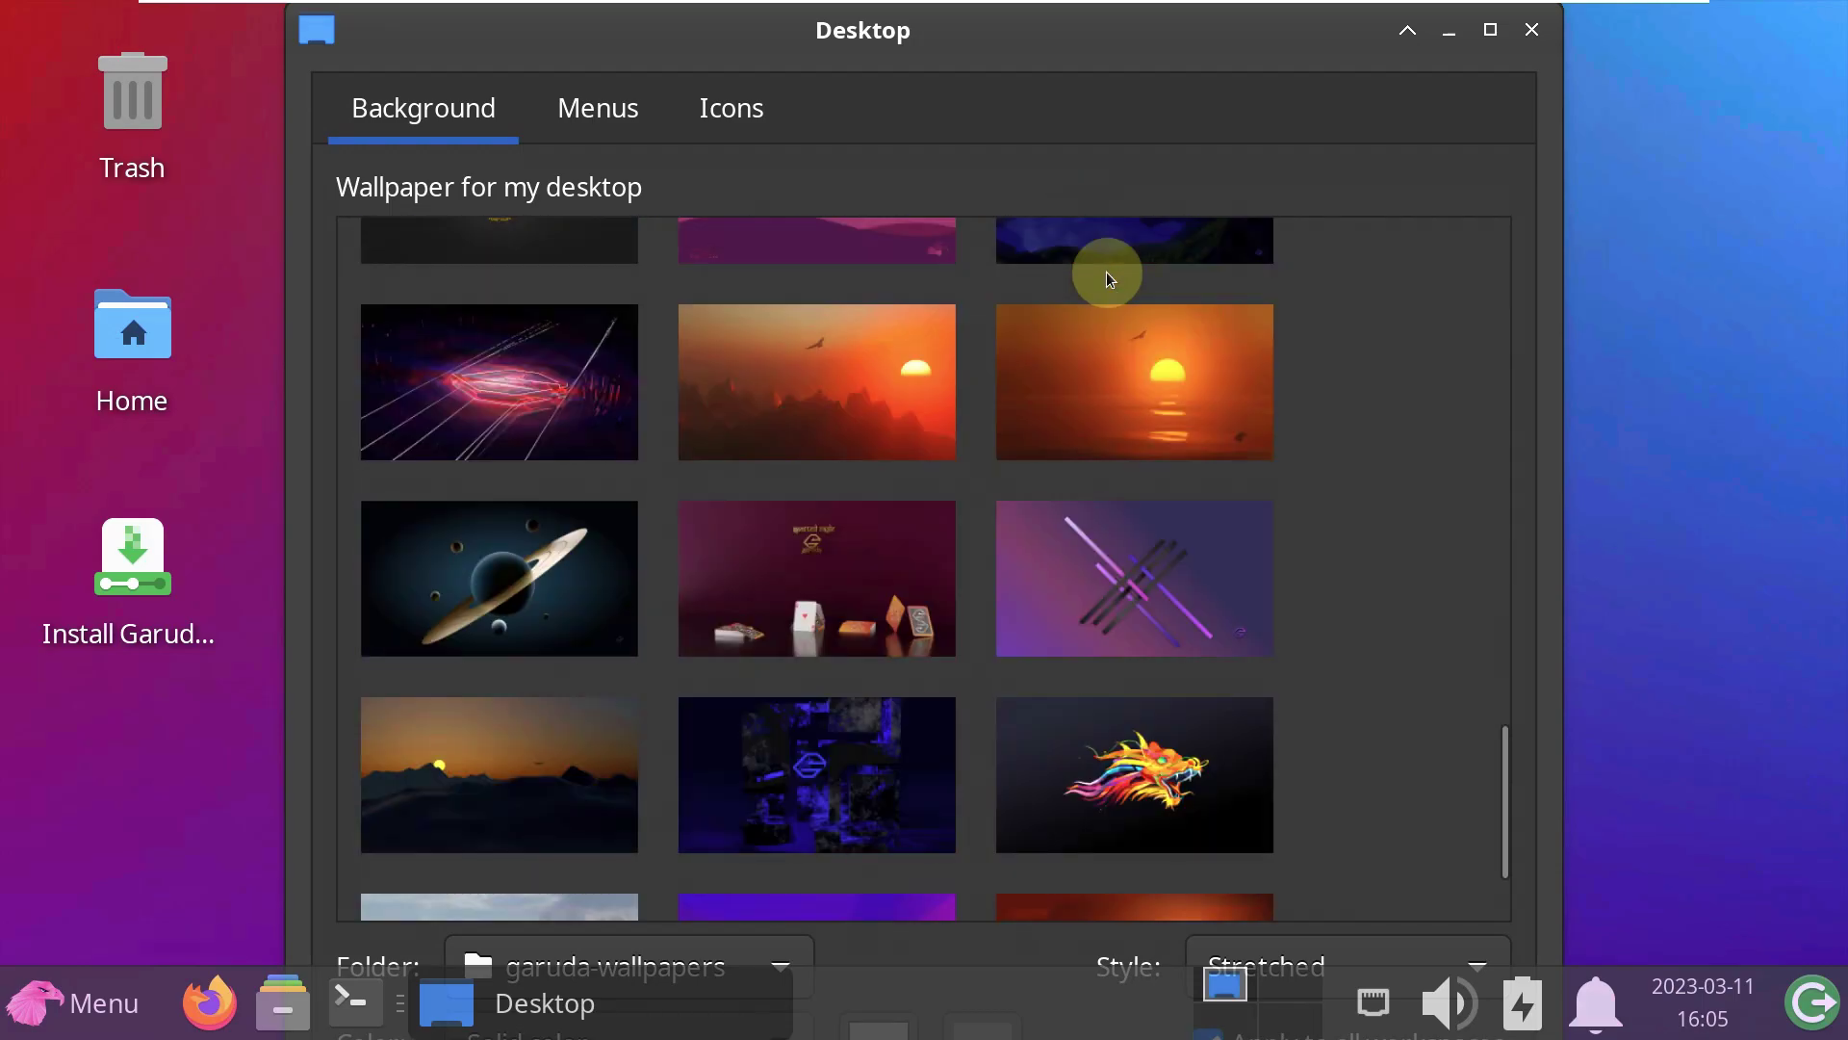
left_click(475, 801)
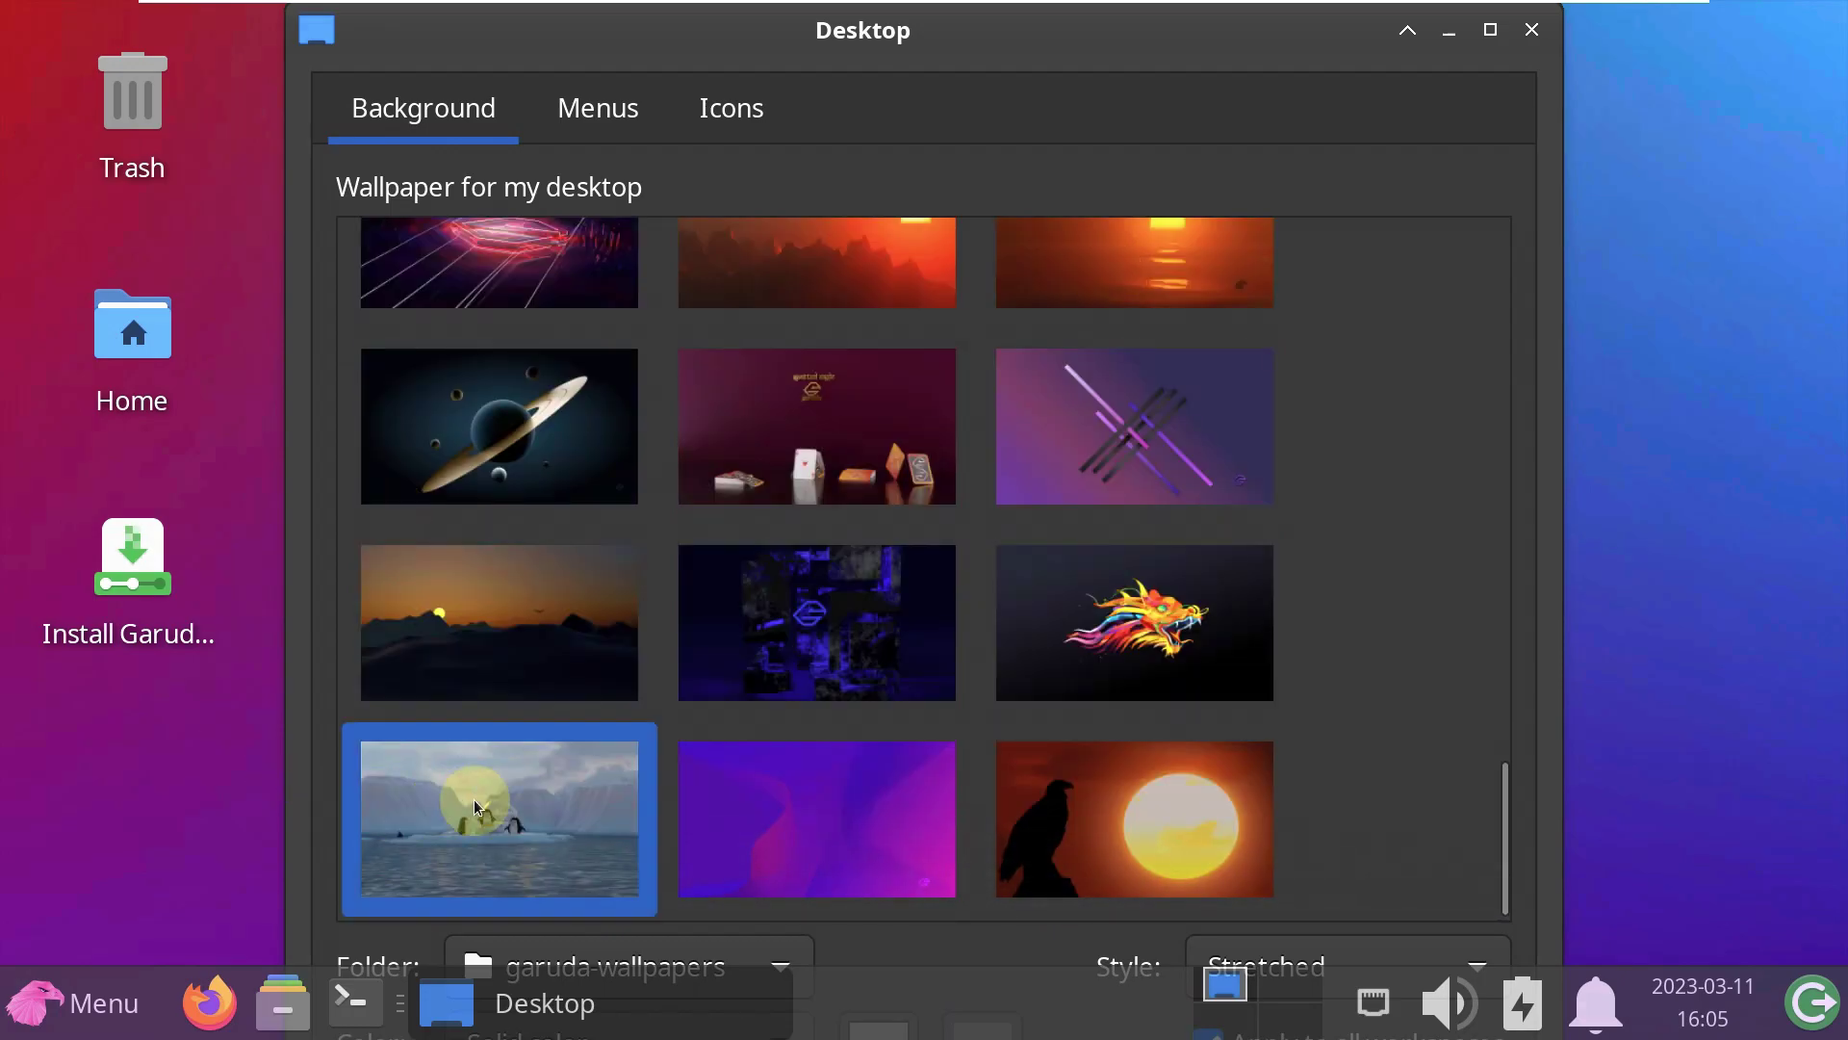
left_click(1530, 33)
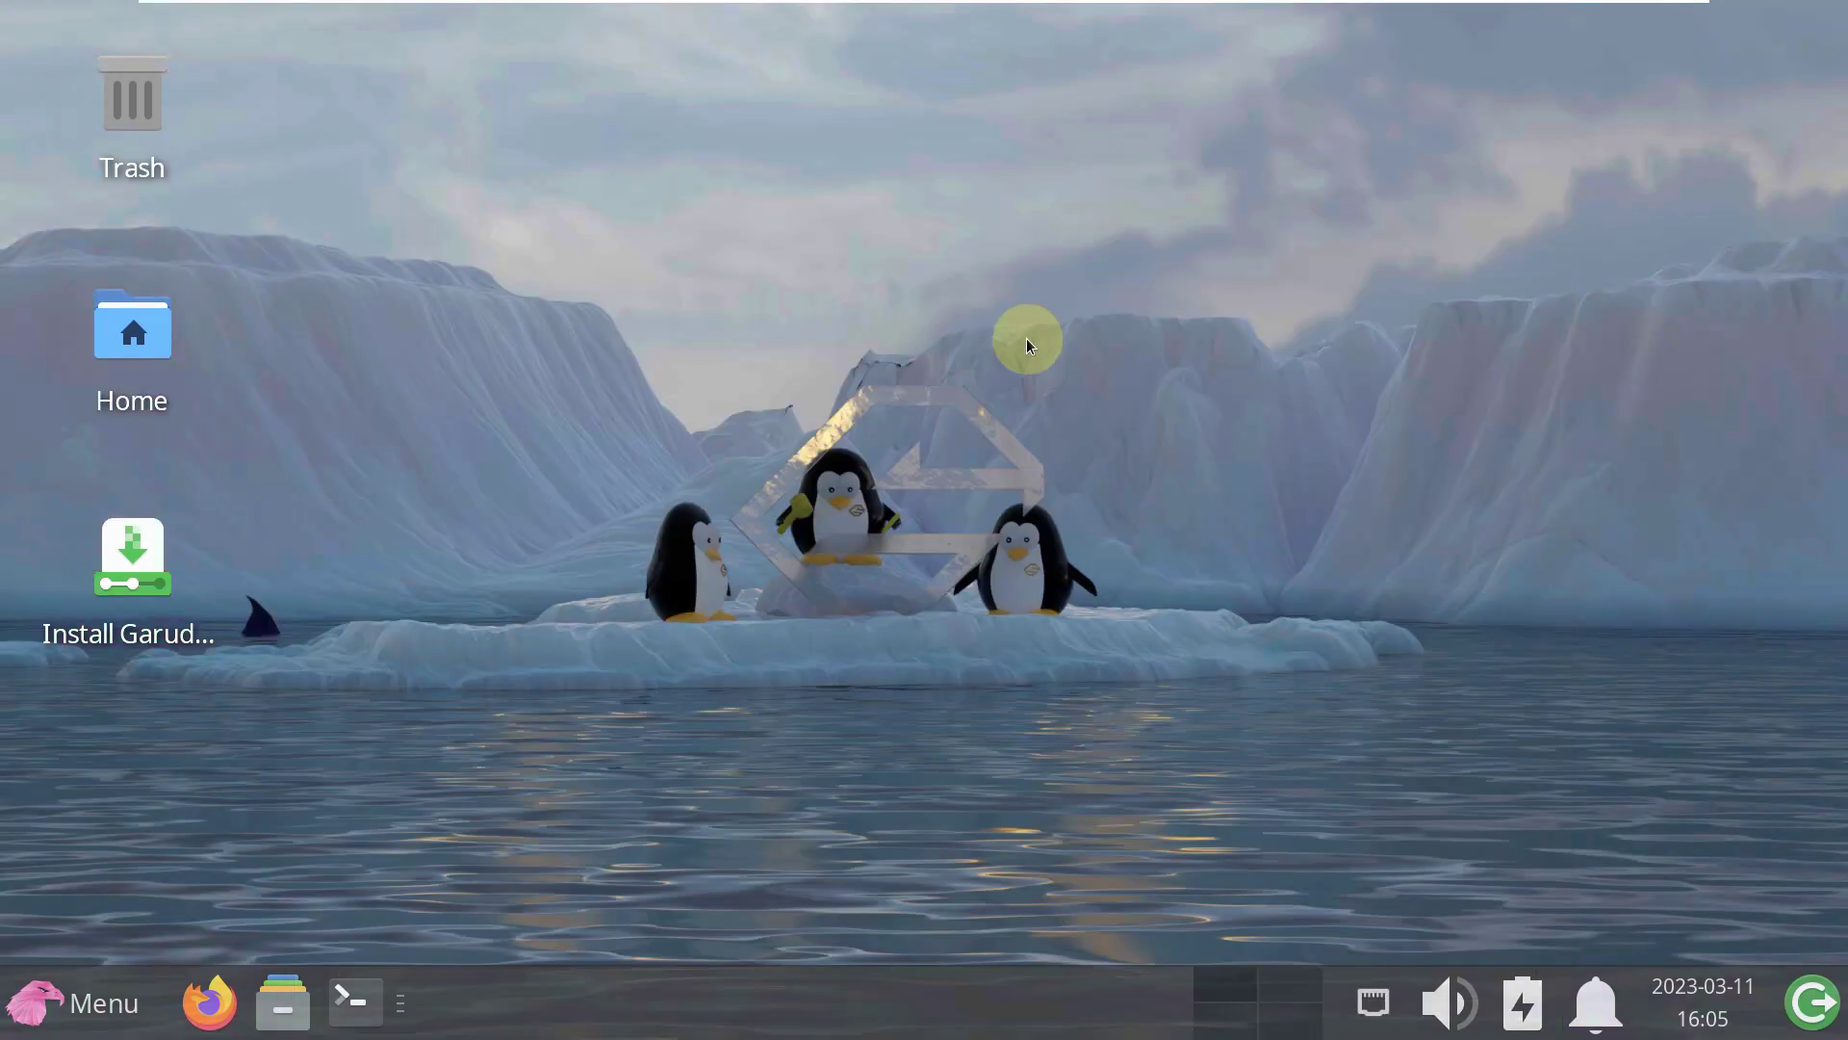
- Launch the Garuda installer despite the untrusted warning and view its About information
double_click(147, 632)
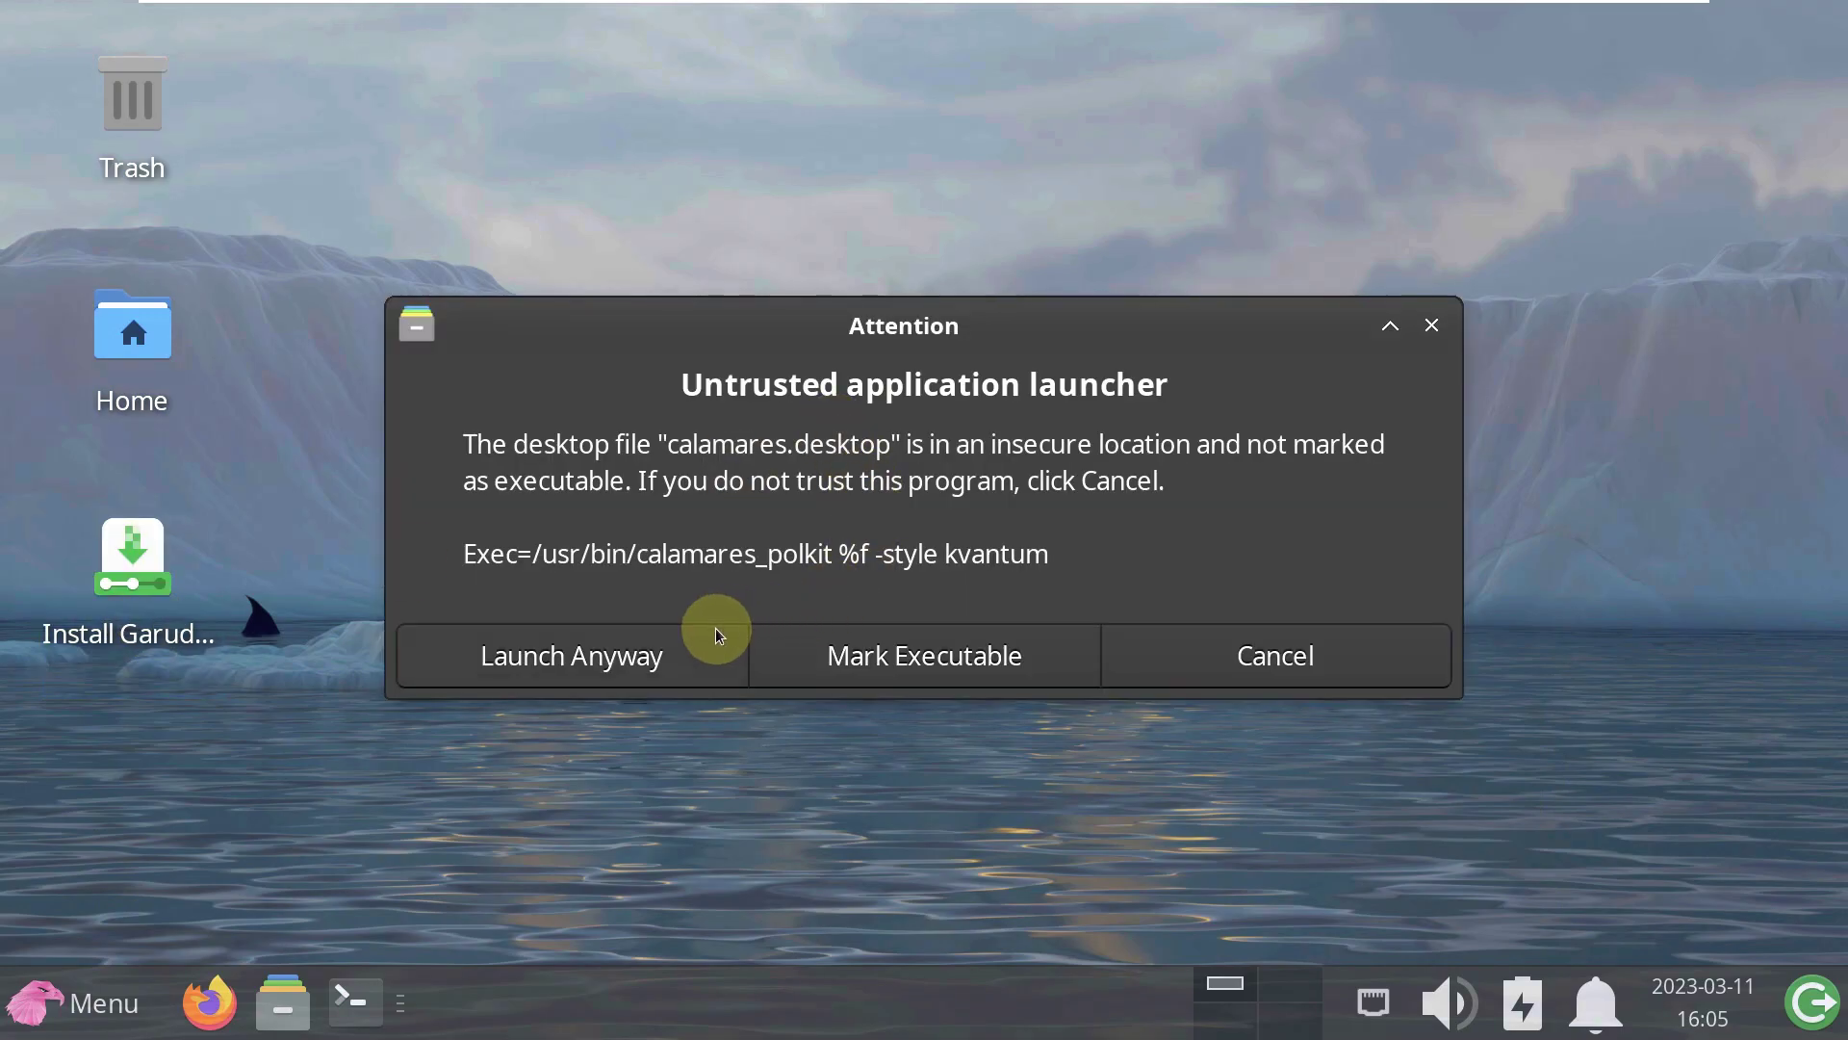
left_click(716, 626)
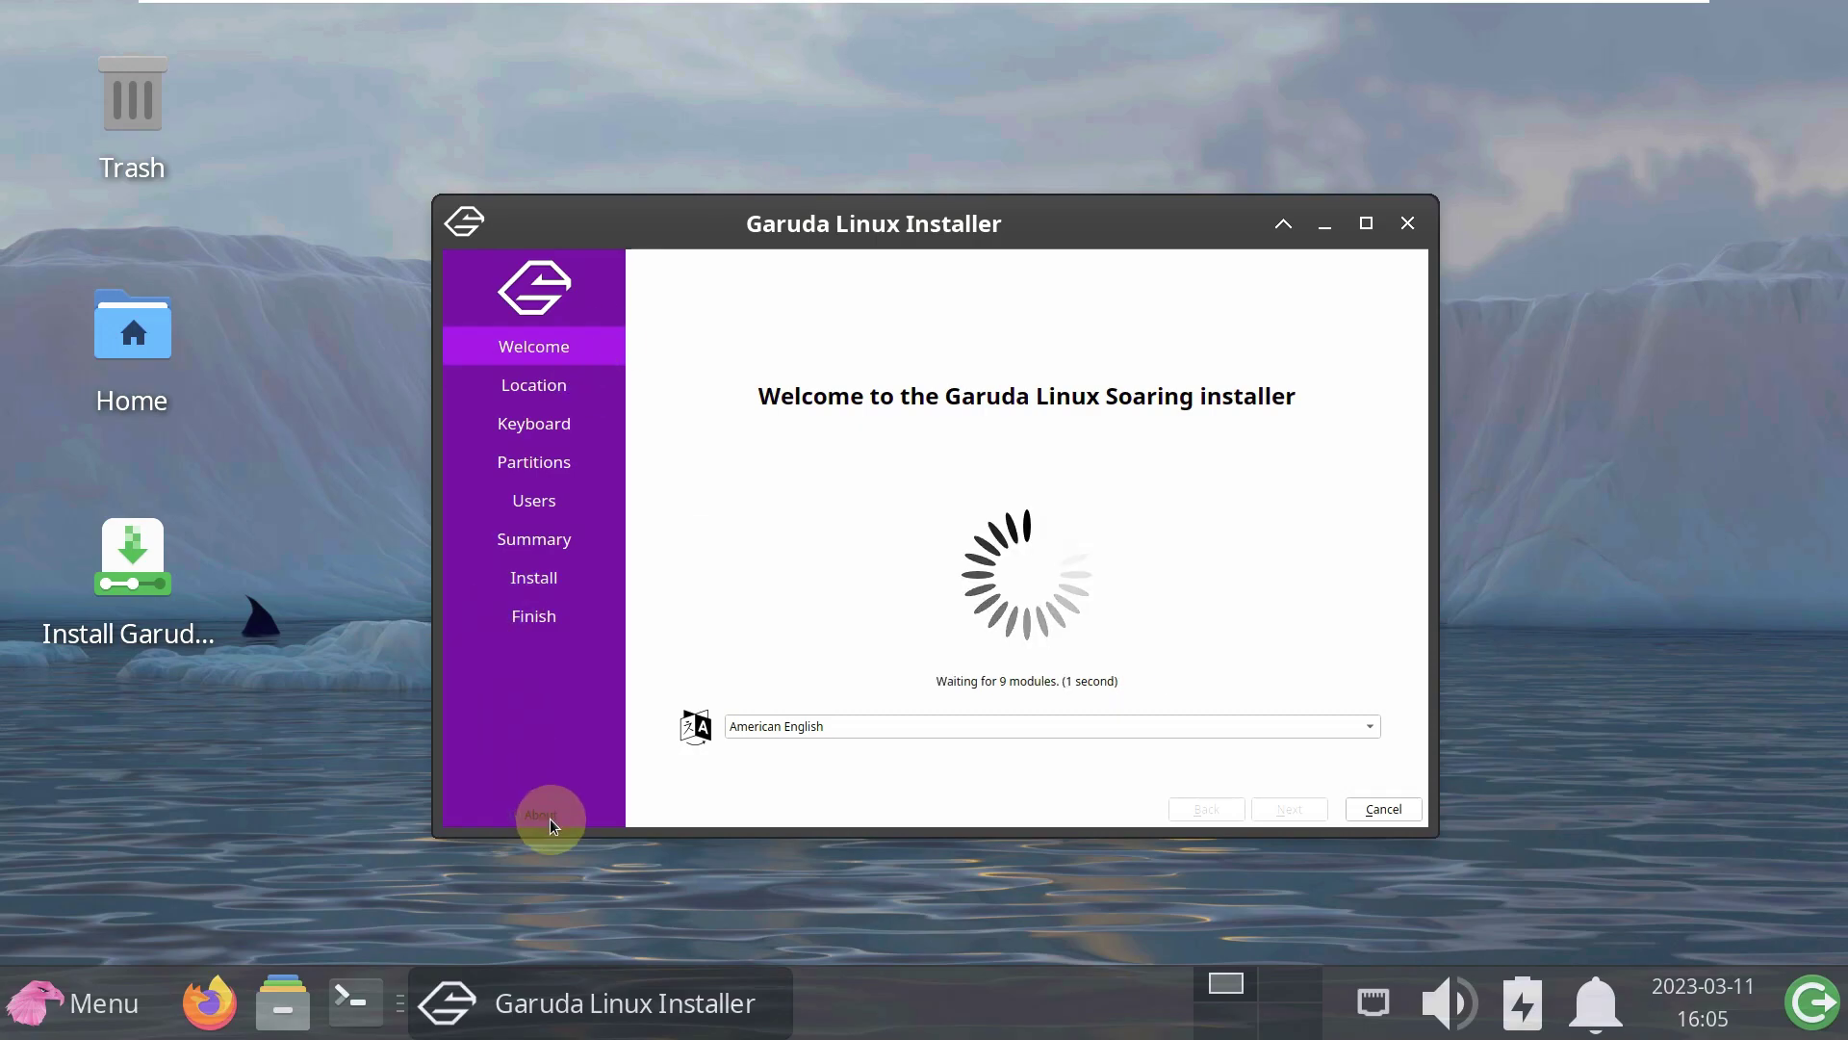
left_click(551, 819)
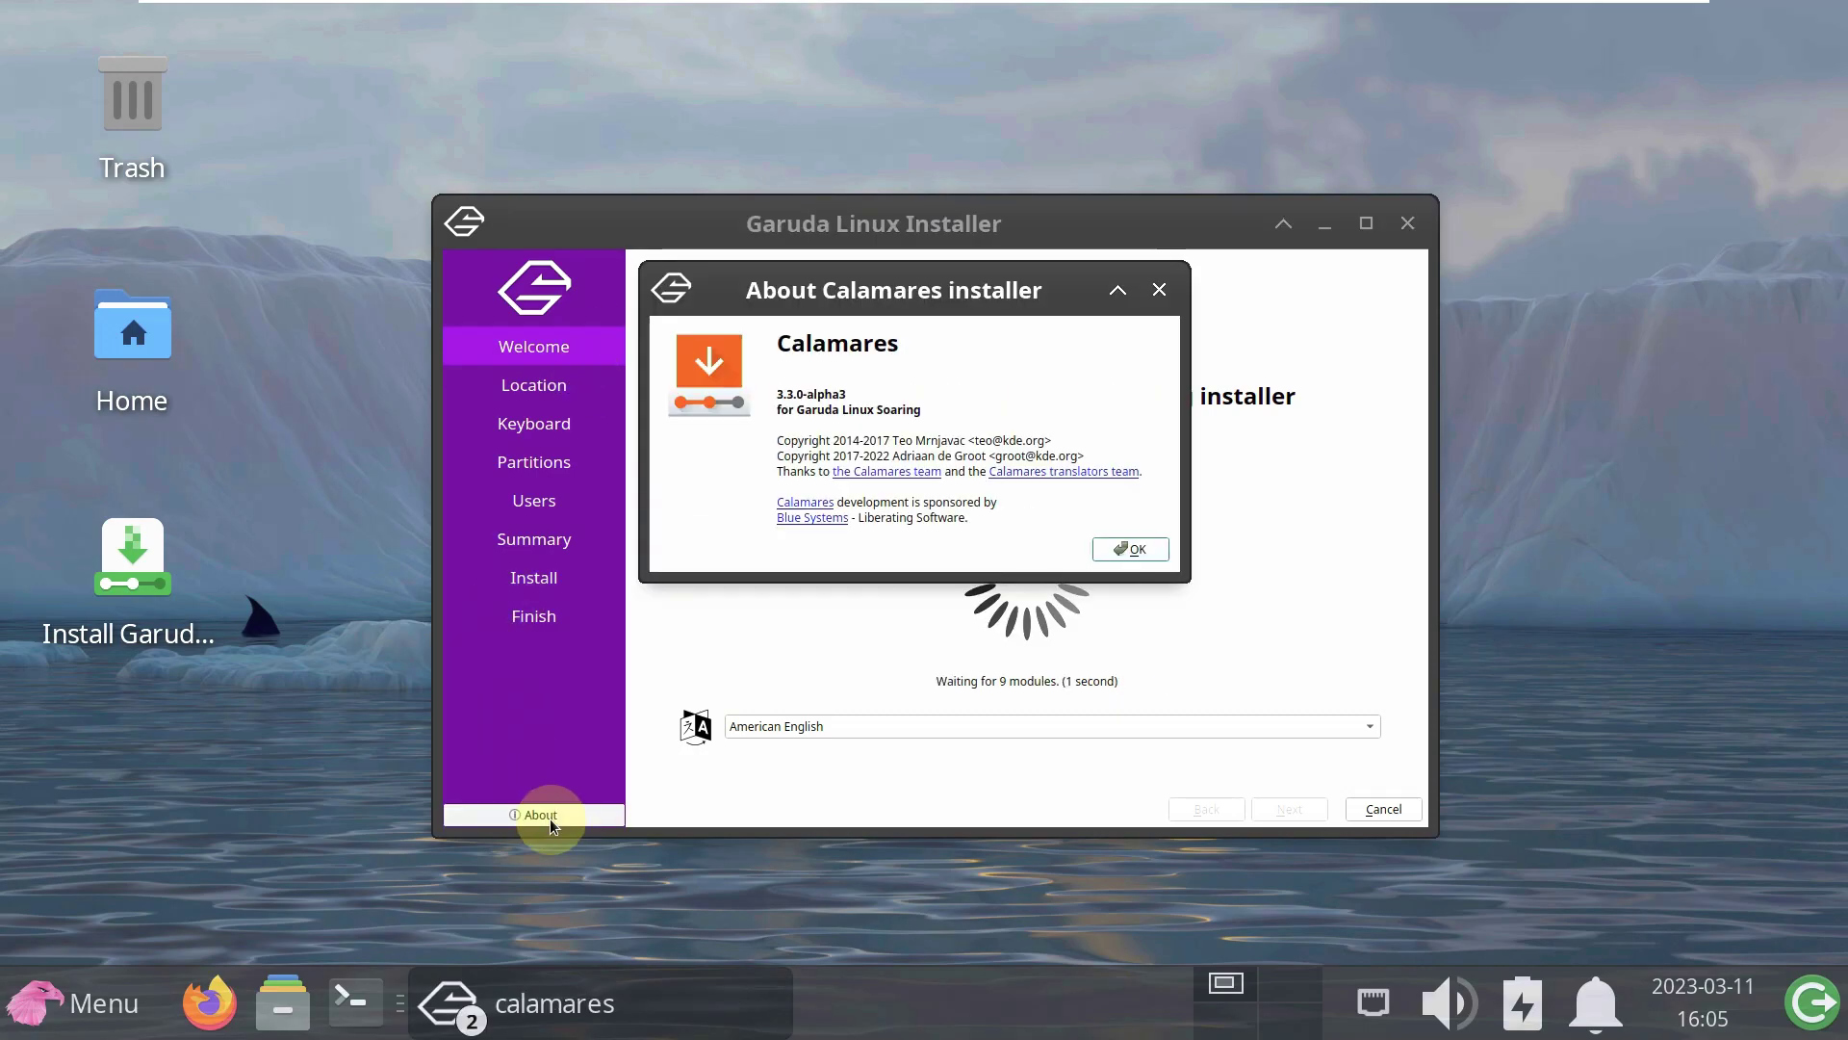
left_click(1130, 550)
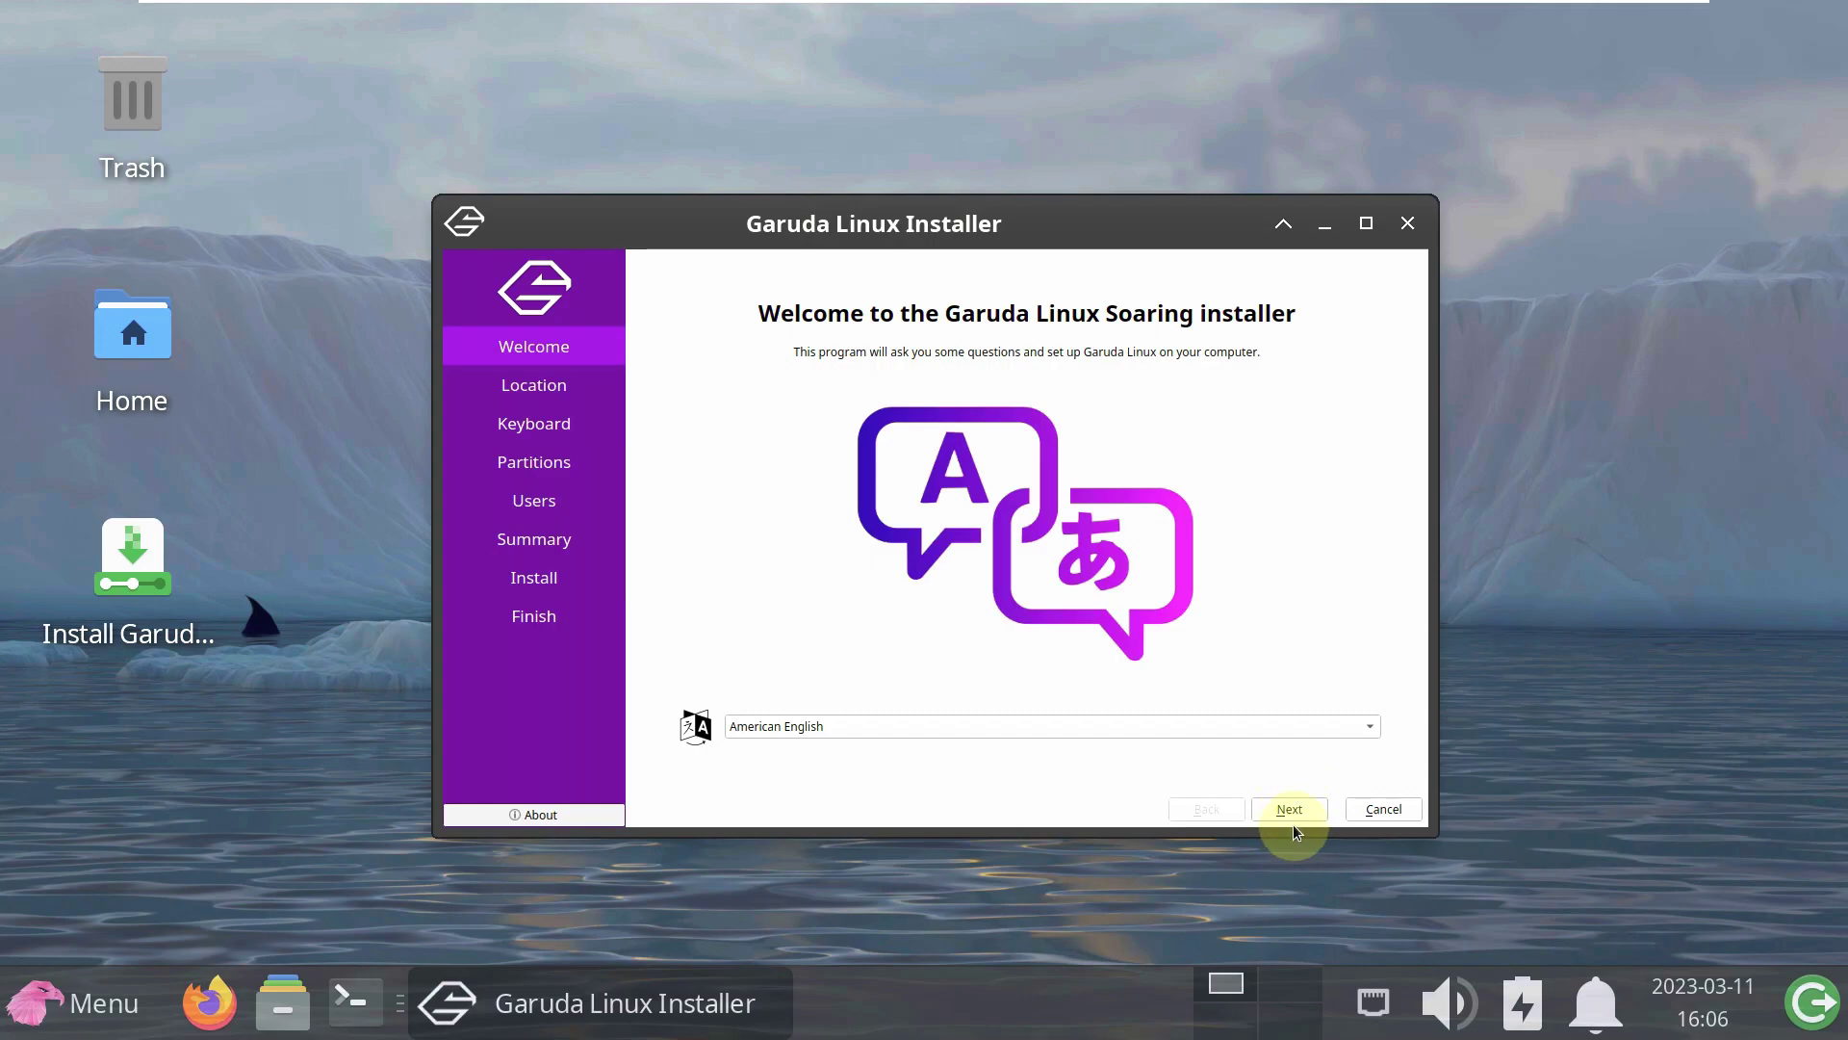
- Set the time zone to America/Vancouver and choose to erase the entire 39.99 GiB disk
left_click(1290, 808)
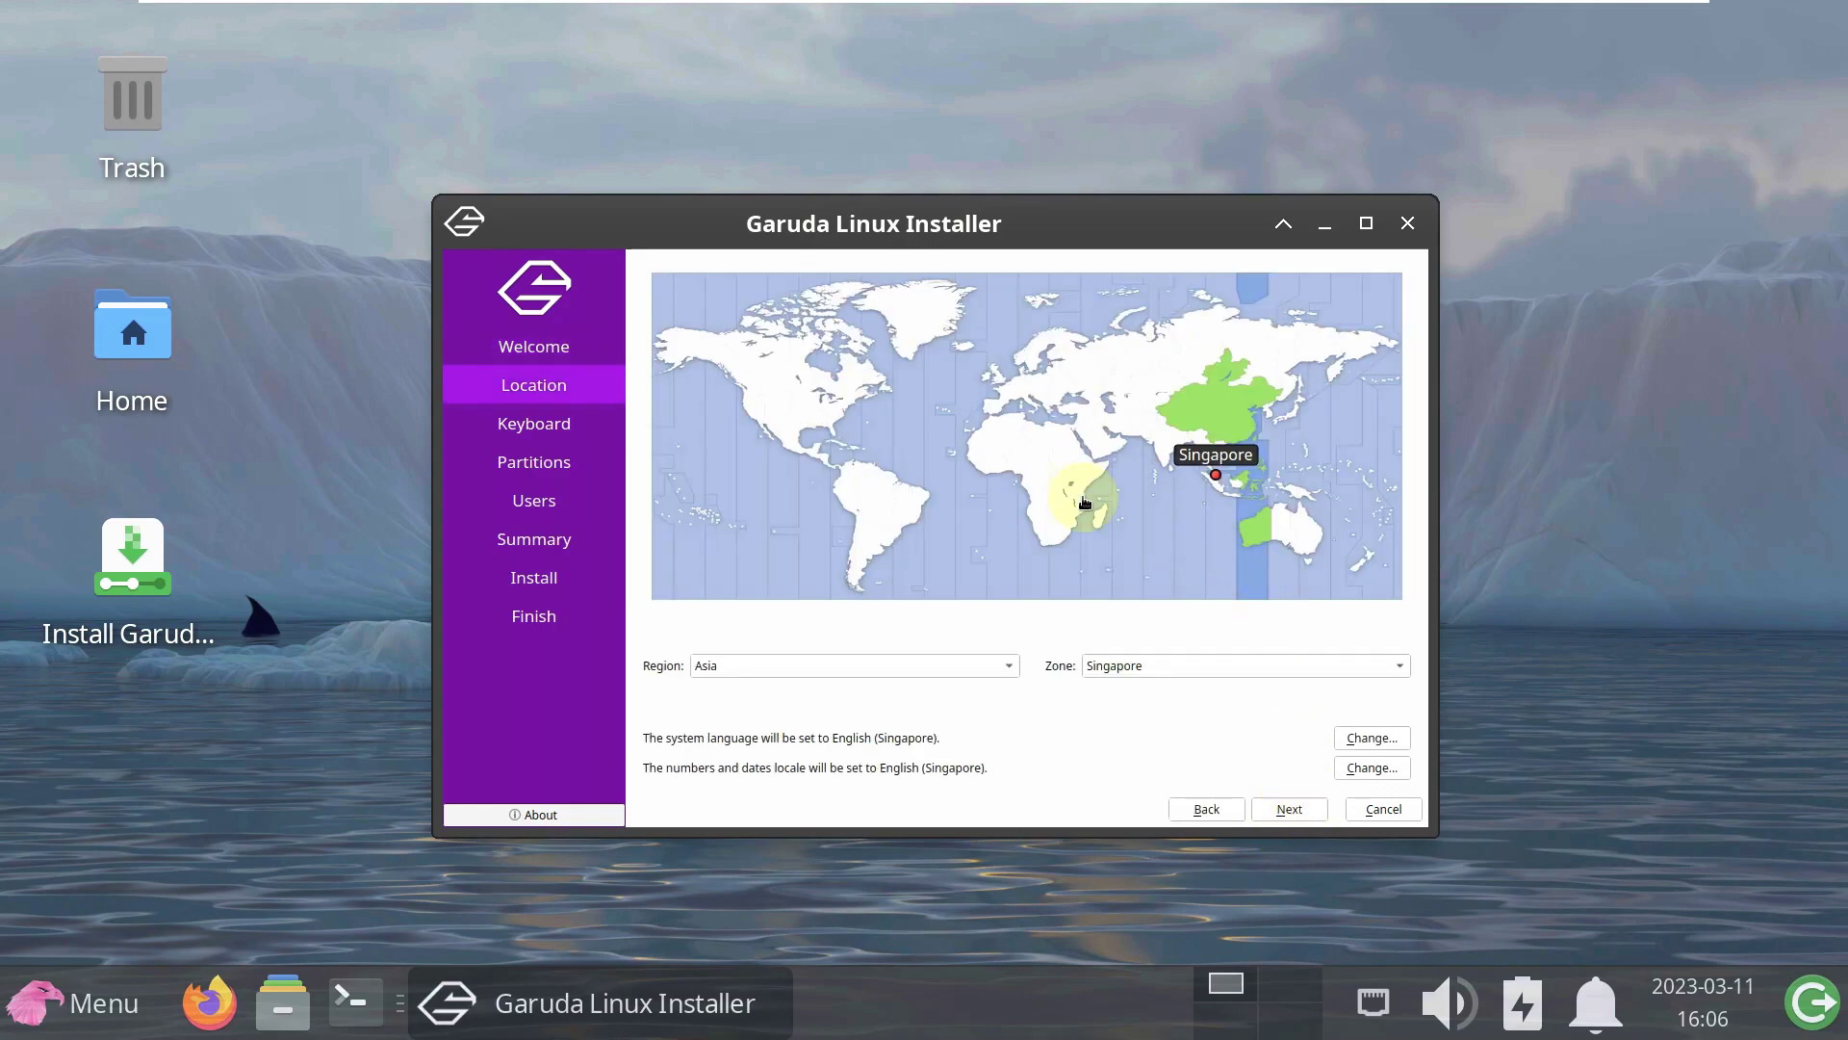
left_click(734, 405)
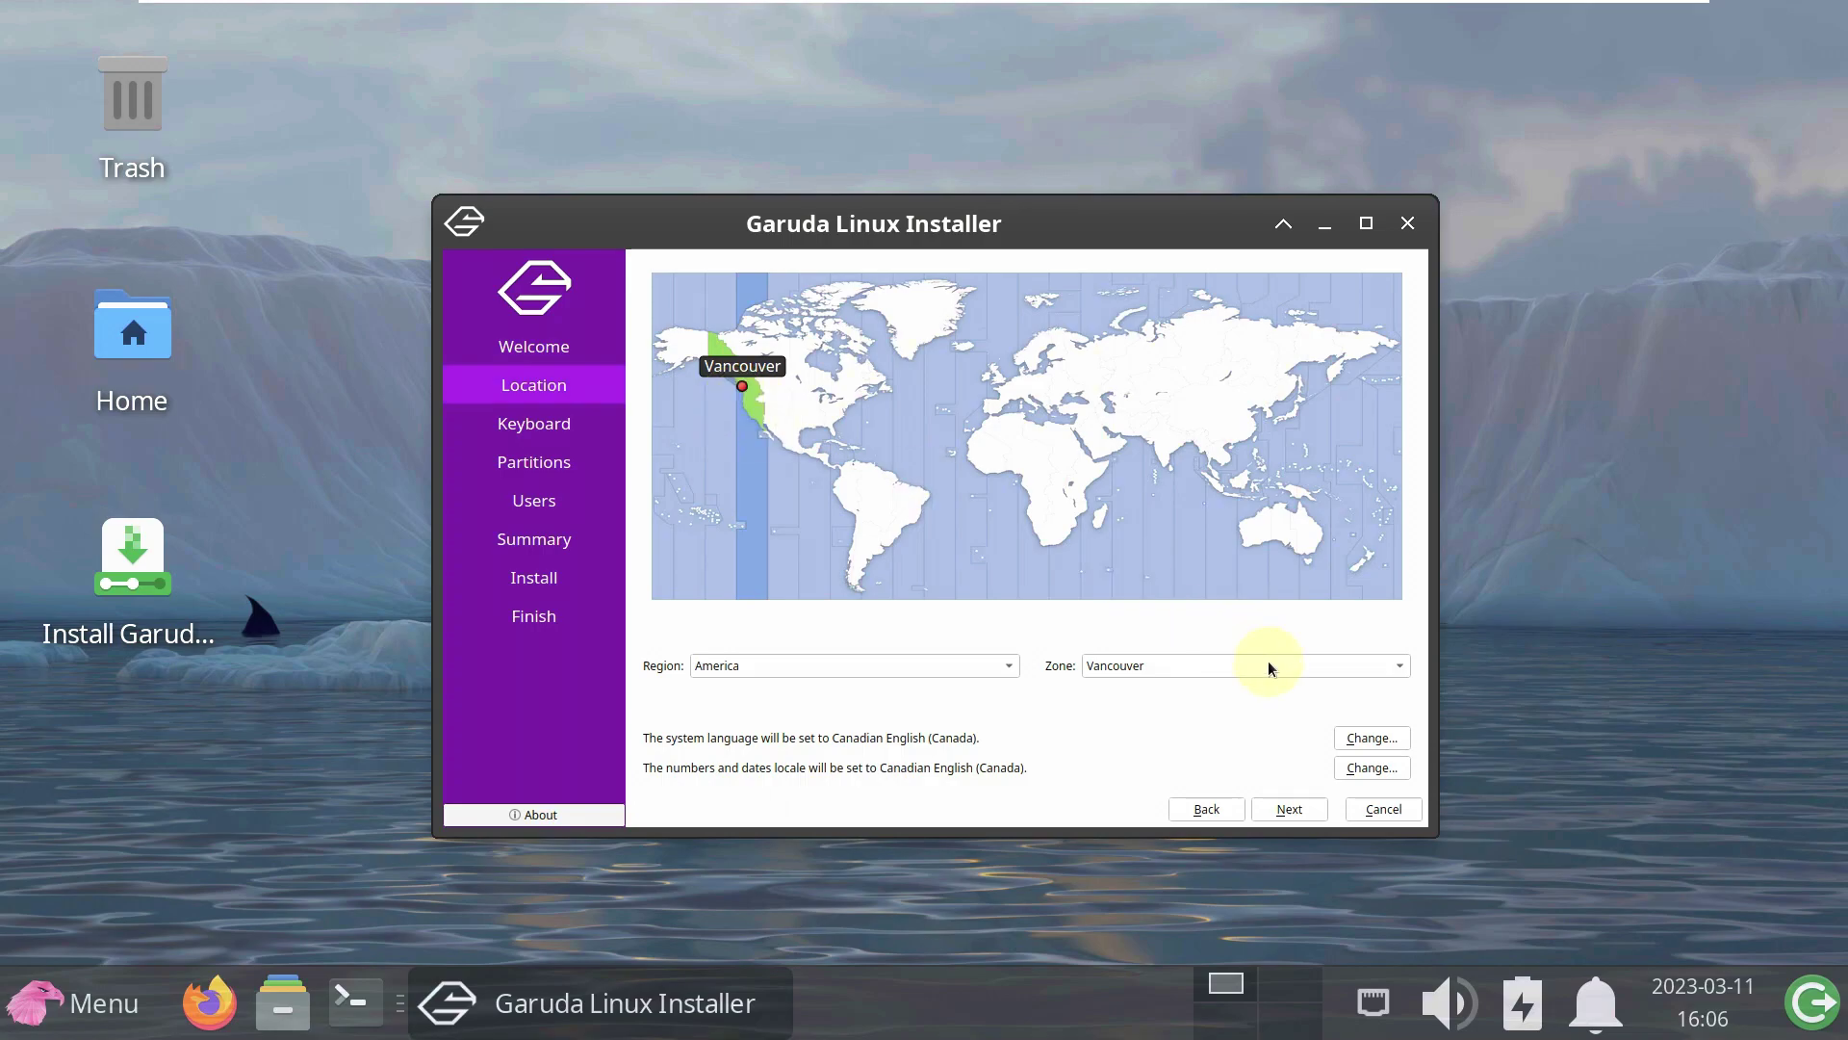
left_click(1291, 809)
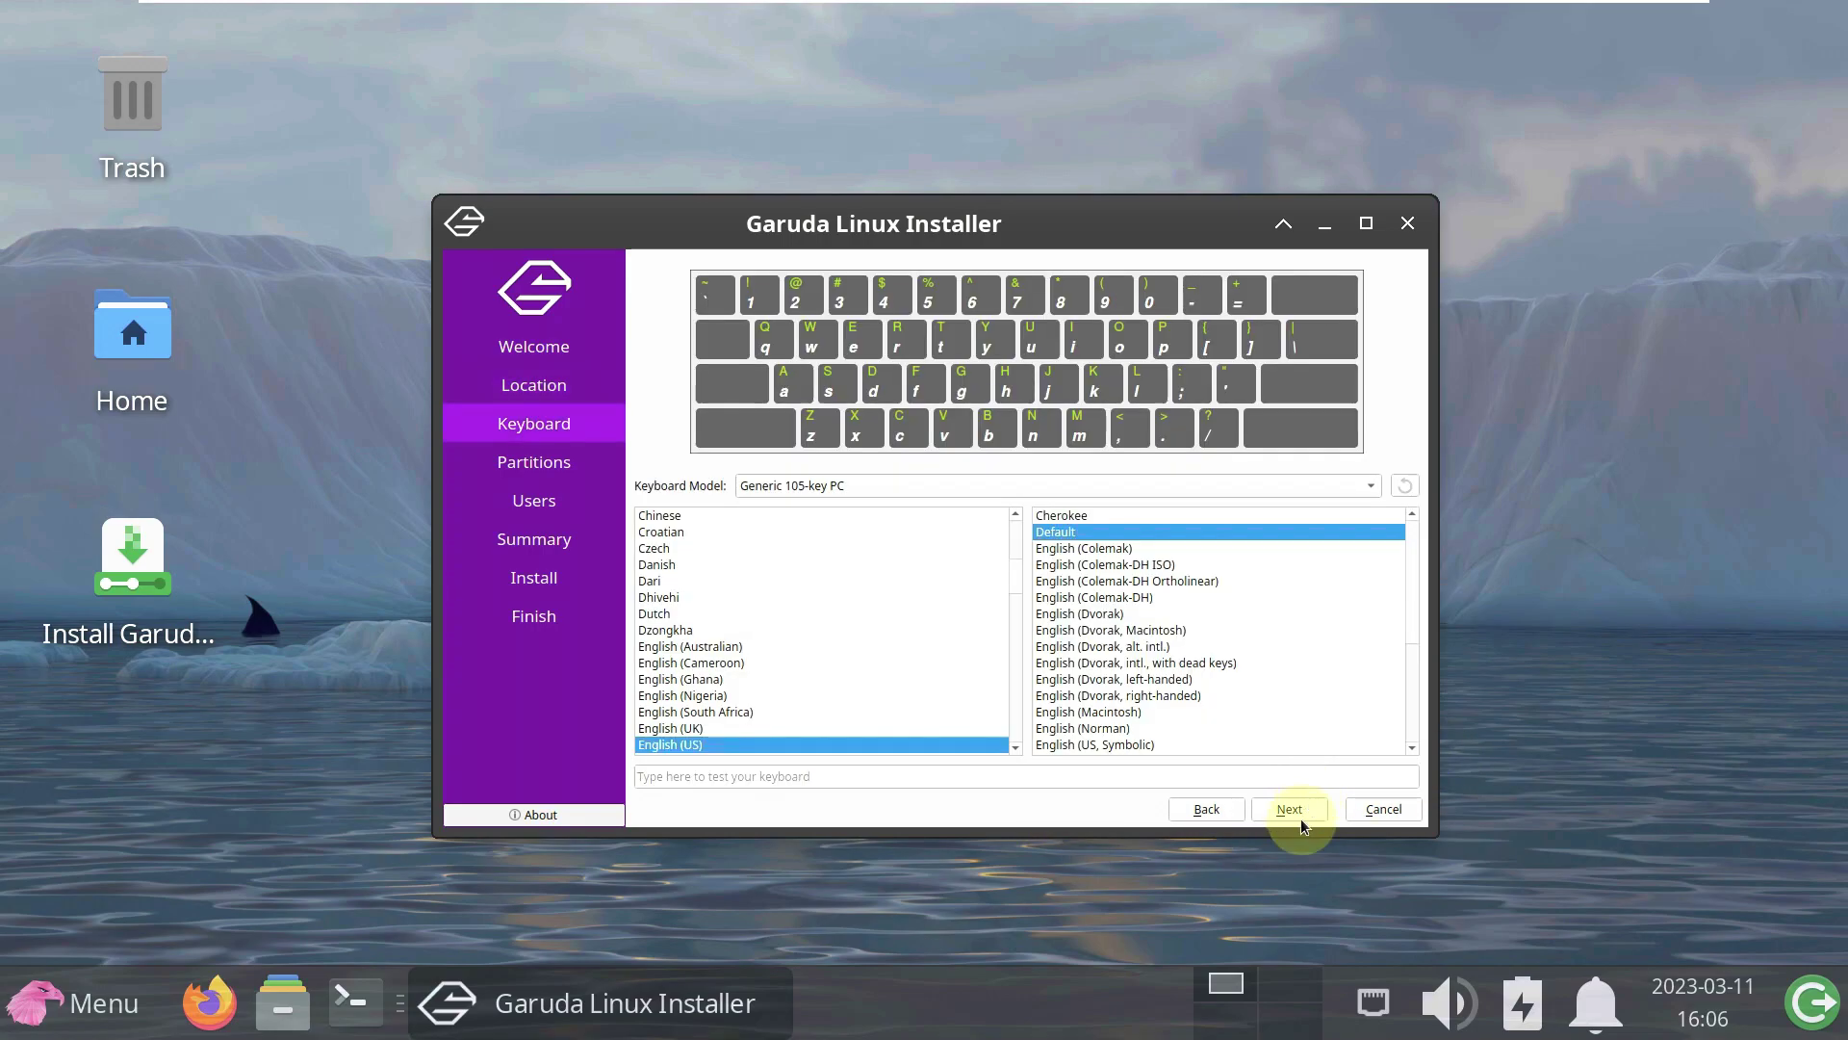
left_click(1290, 809)
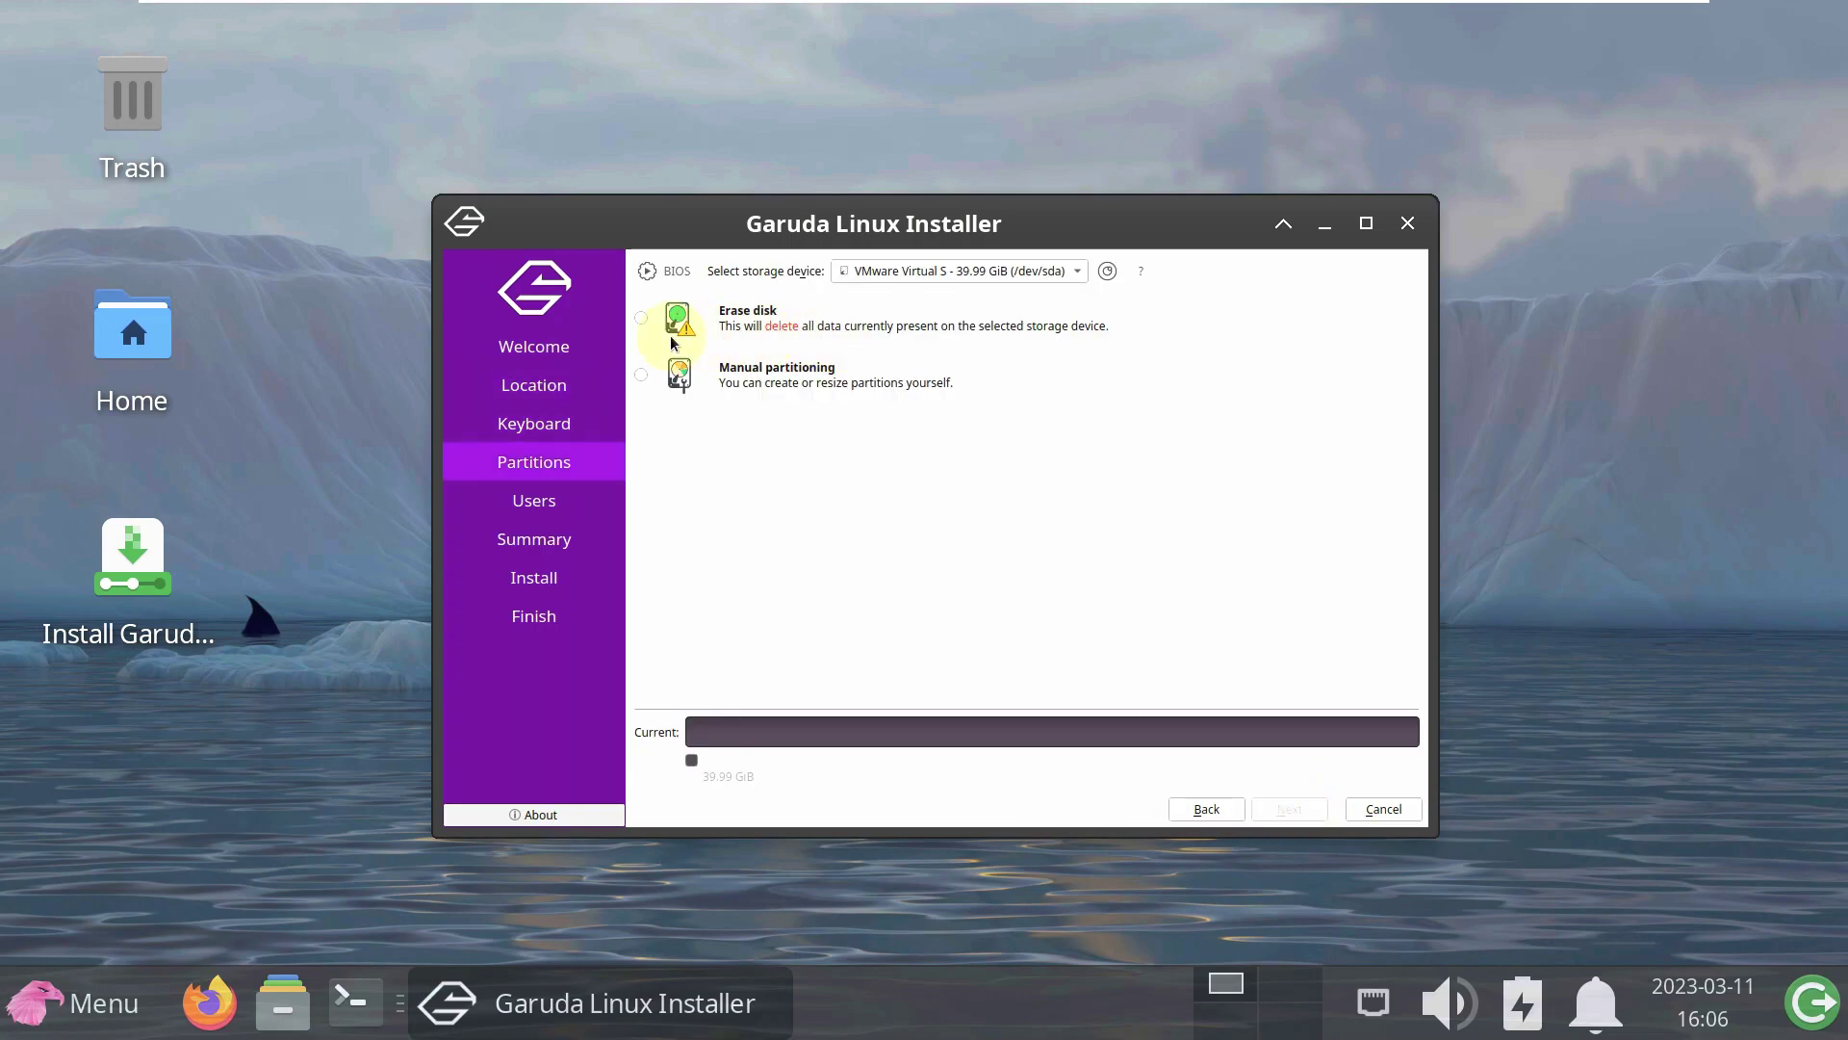
left_click(642, 318)
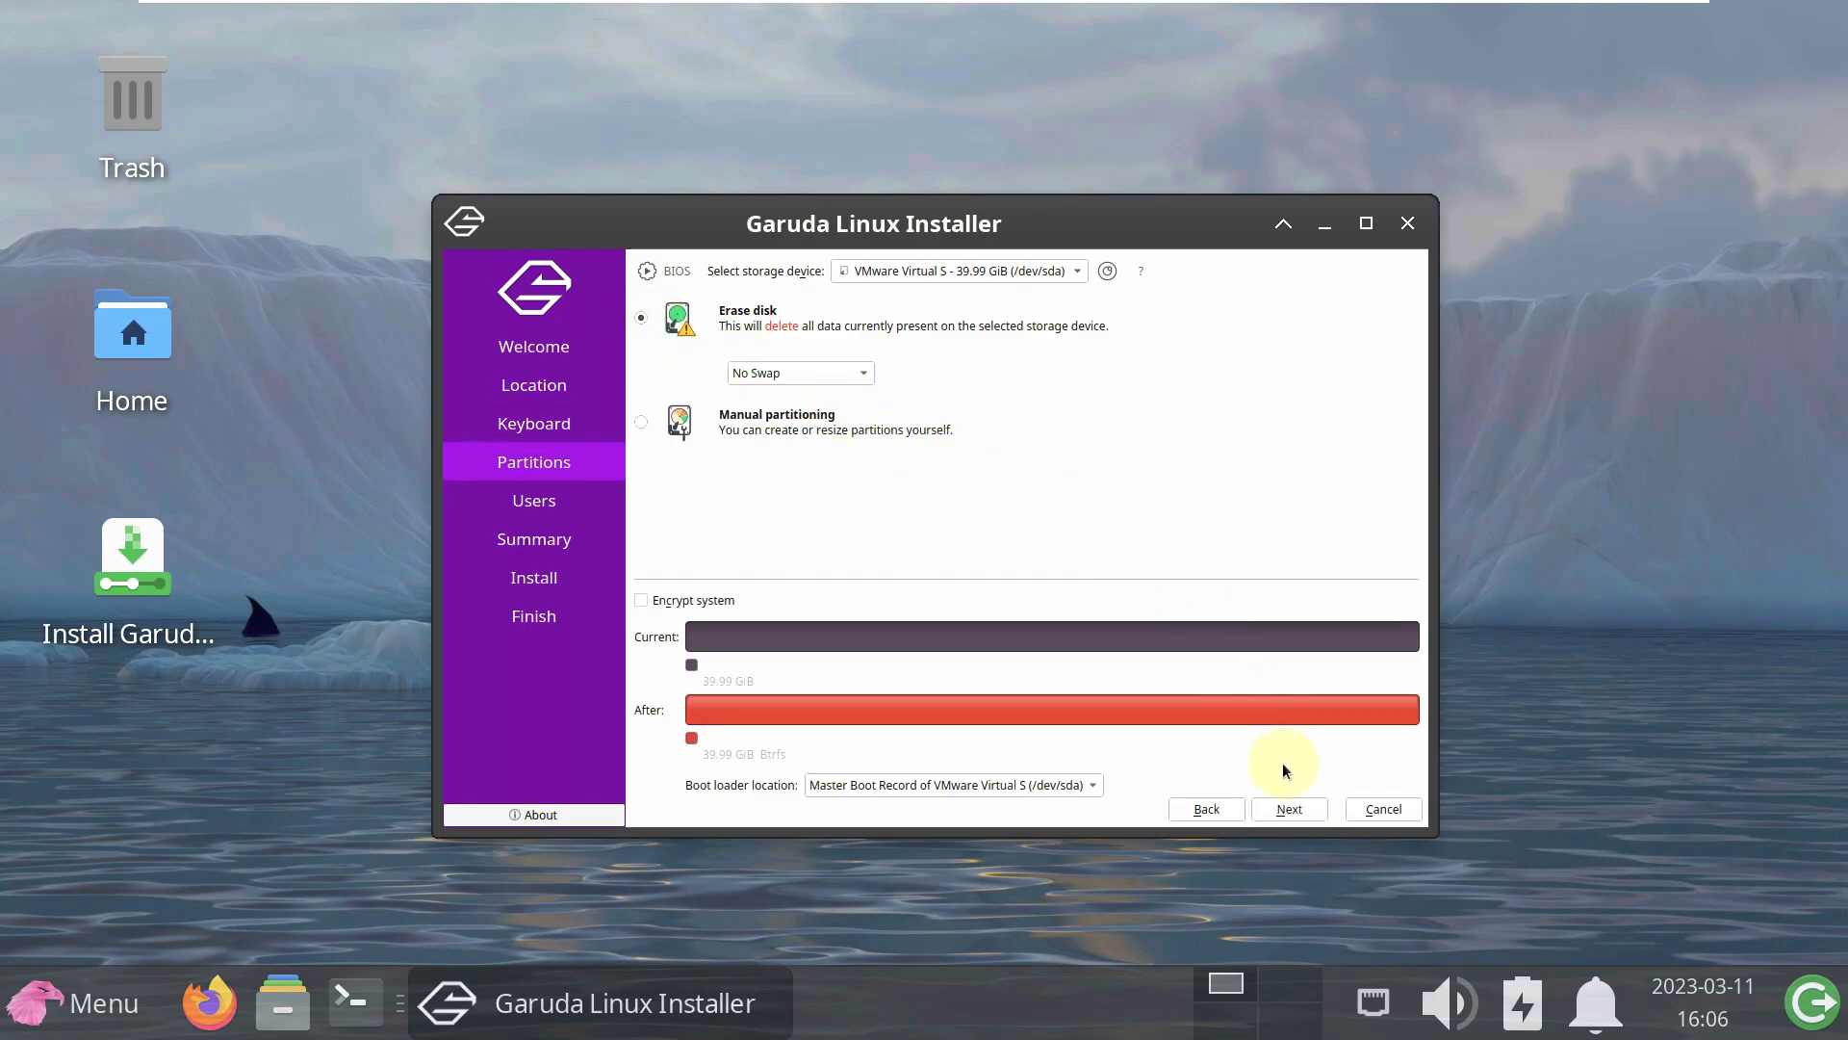
left_click(1291, 808)
- Enable login without password, enter the user's name, and trim the computer name
left_click(770, 506)
left_click(688, 298)
type("asklinux")
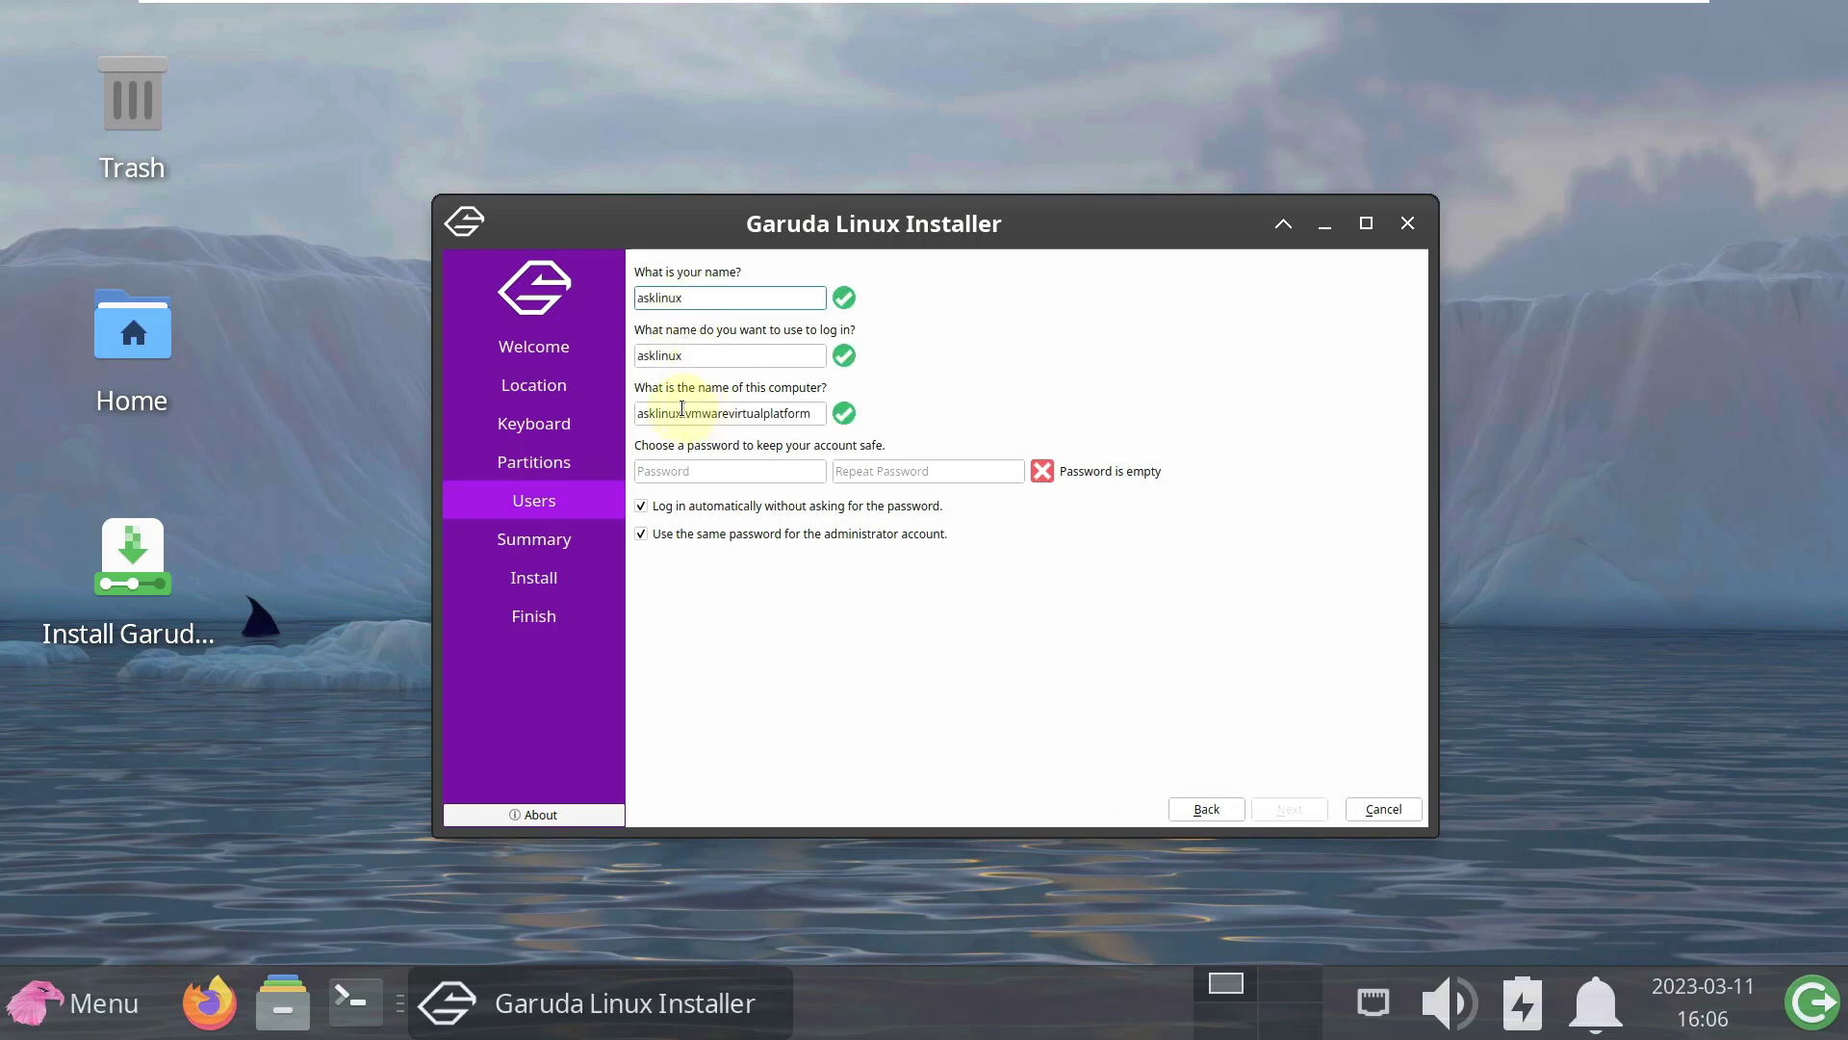
left_click_drag(682, 413, 847, 423)
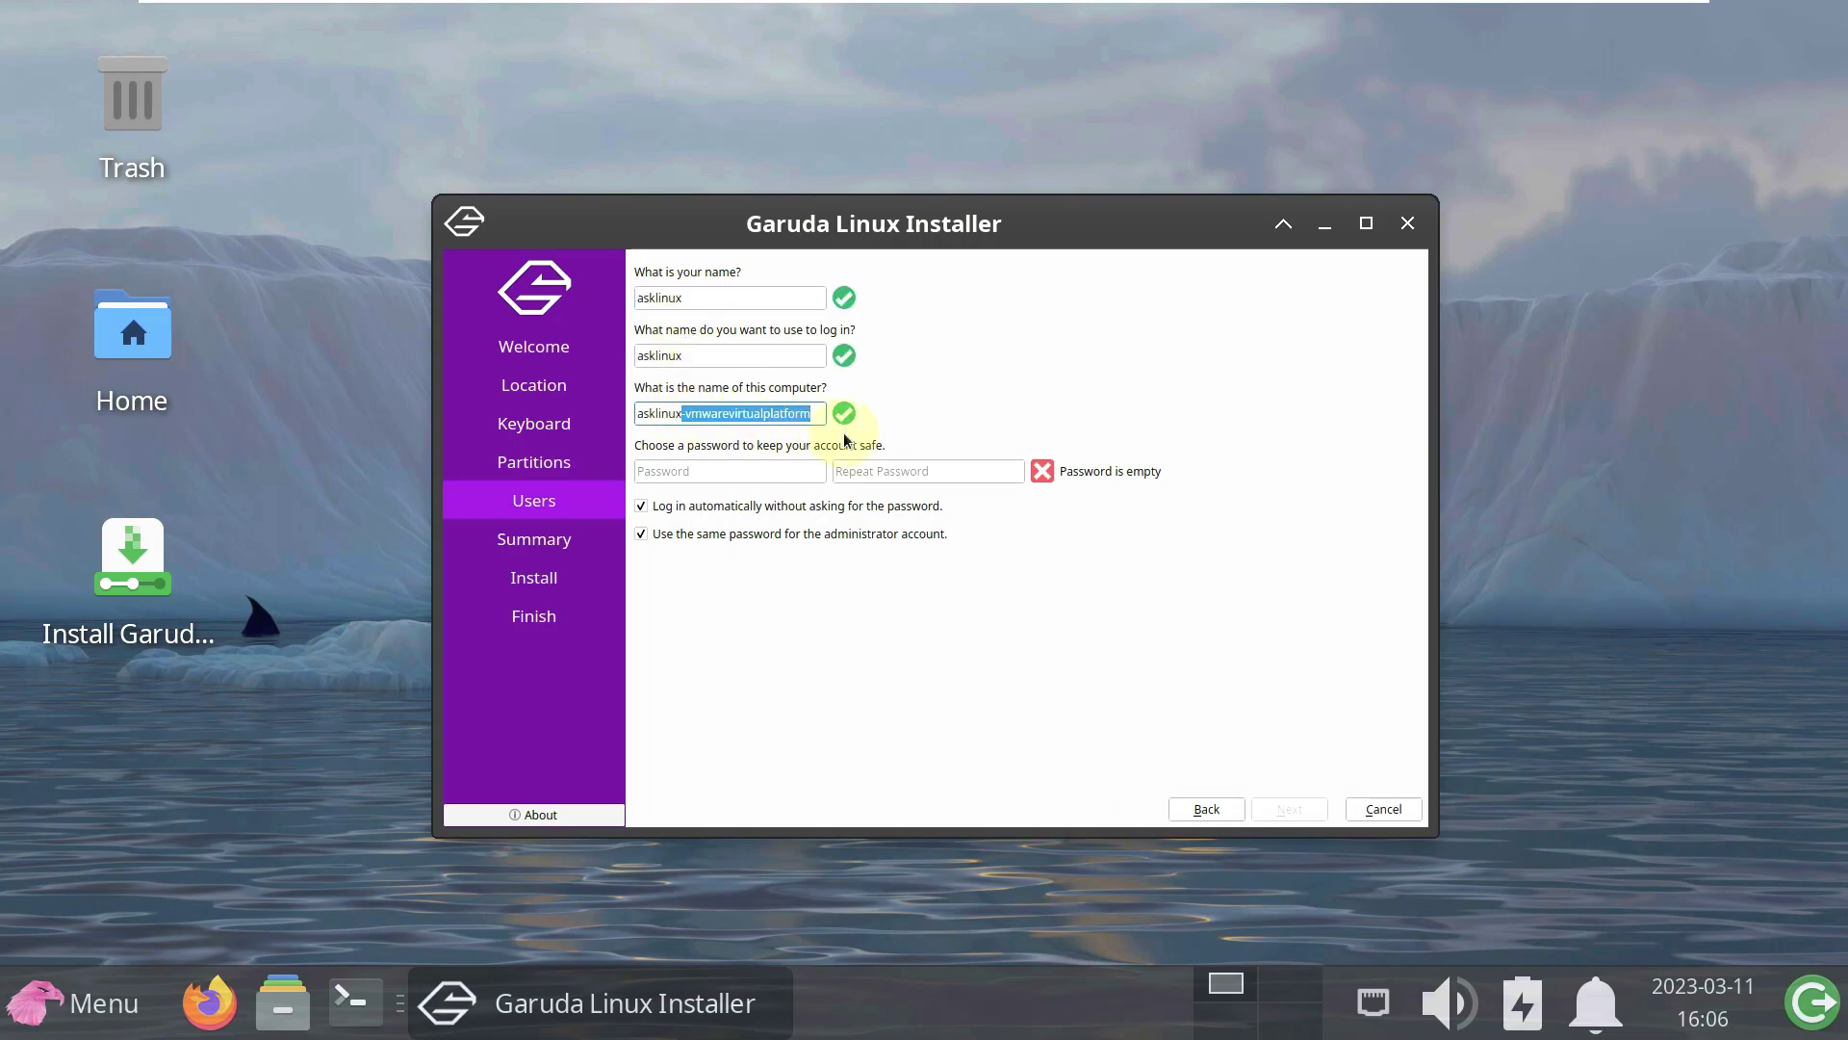
key("BackSpace")
- Enter and repeat the account password, review the Summary, then cancel and close the installer
left_click(792, 468)
type("abcde")
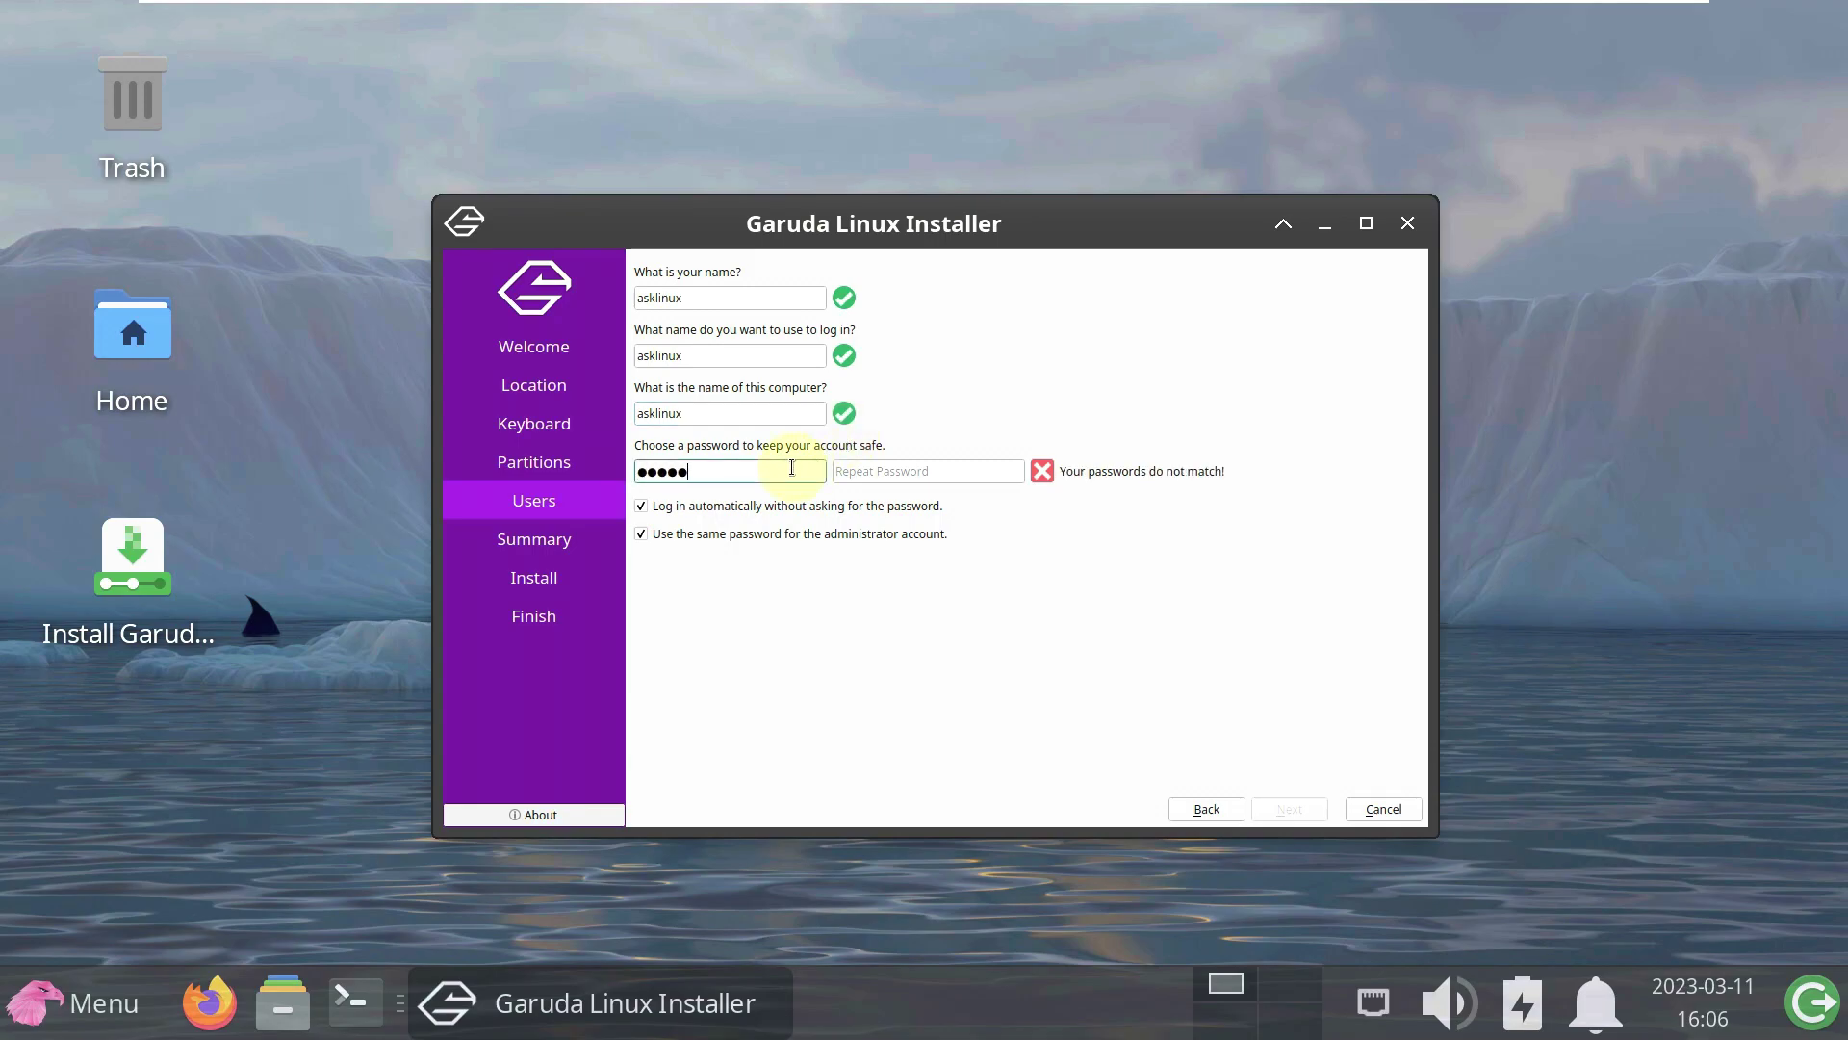
left_click(865, 470)
type("abcde")
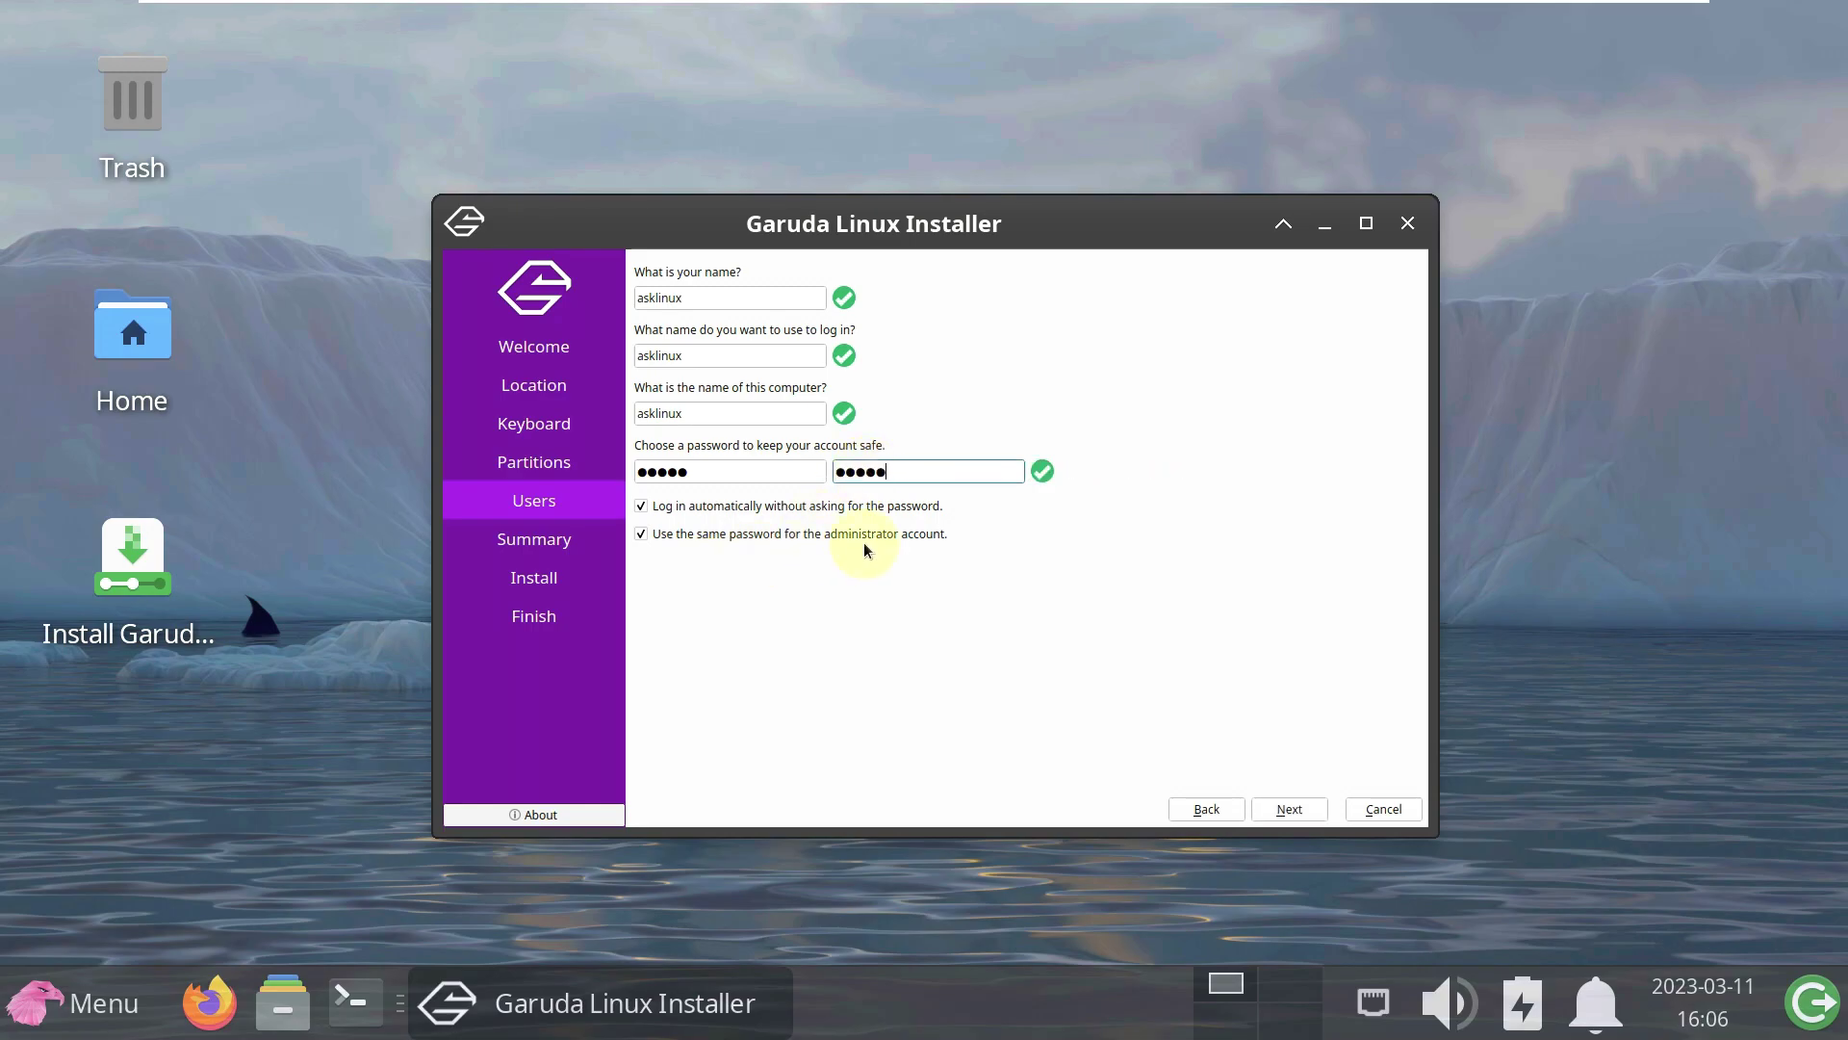
left_click(1292, 818)
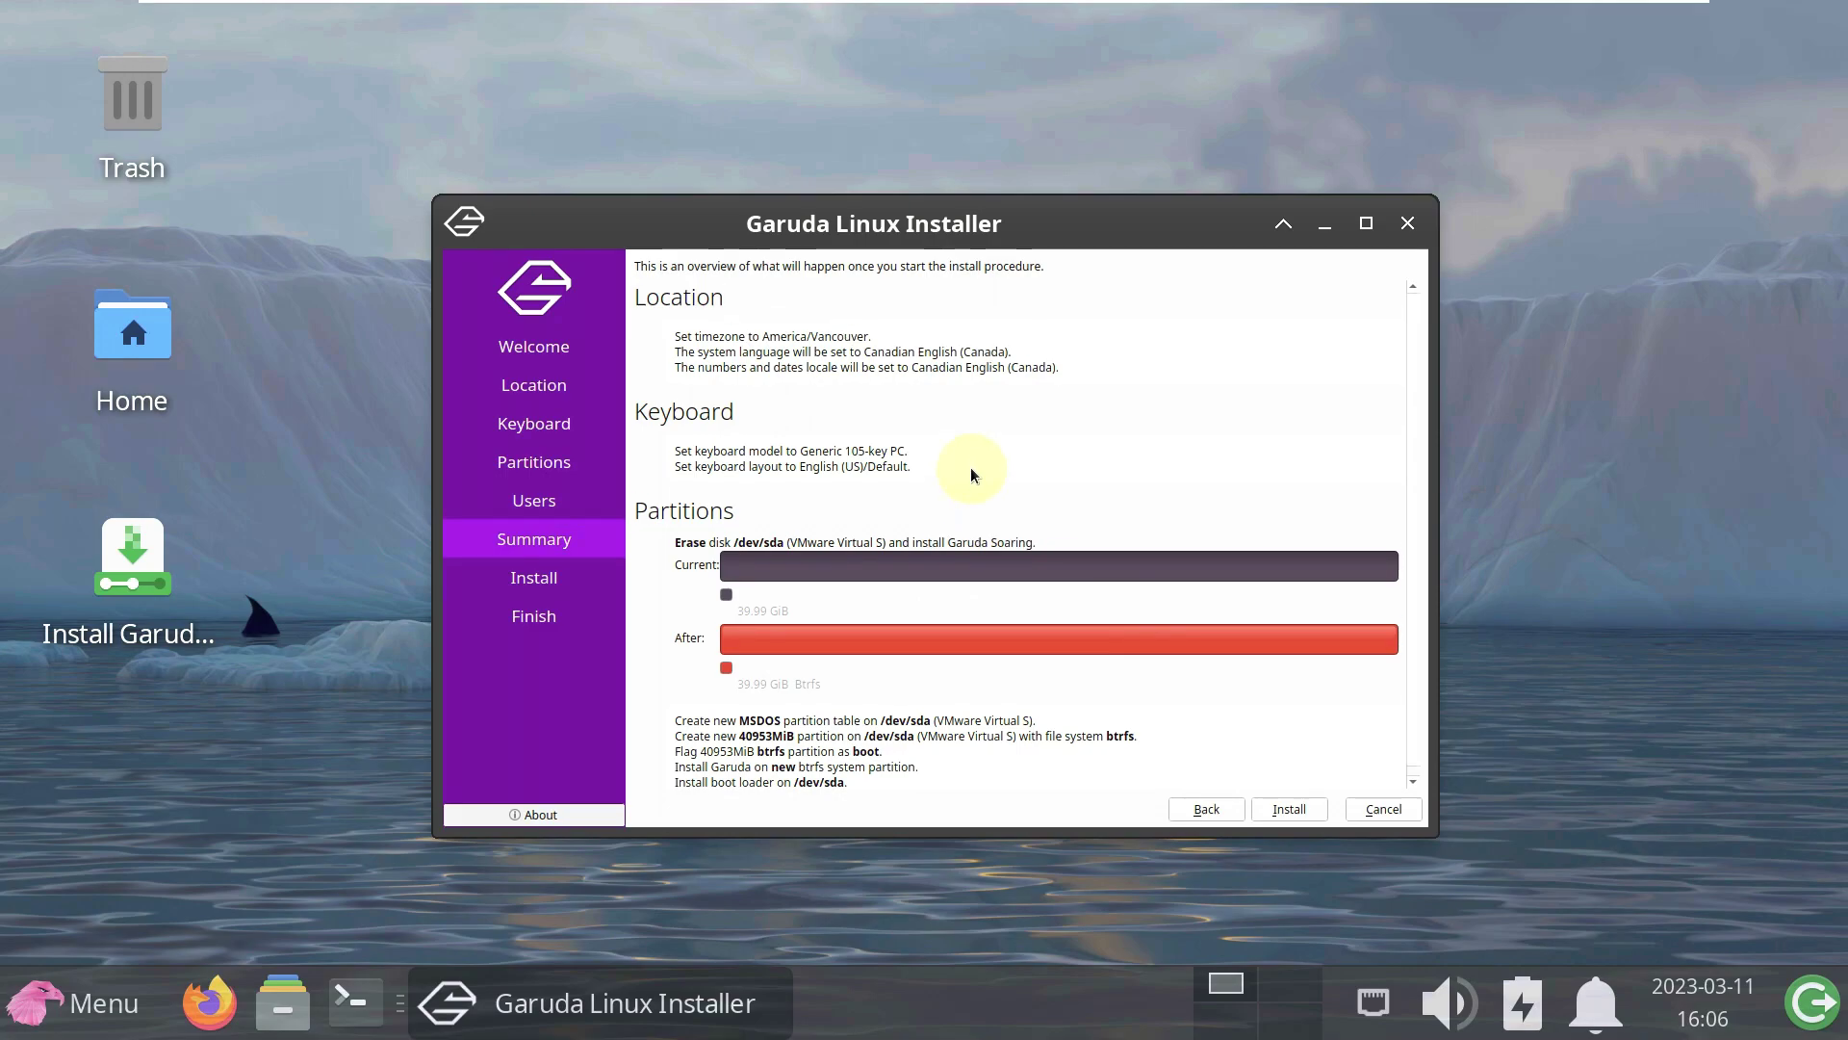
scroll(972, 469, "down", 1)
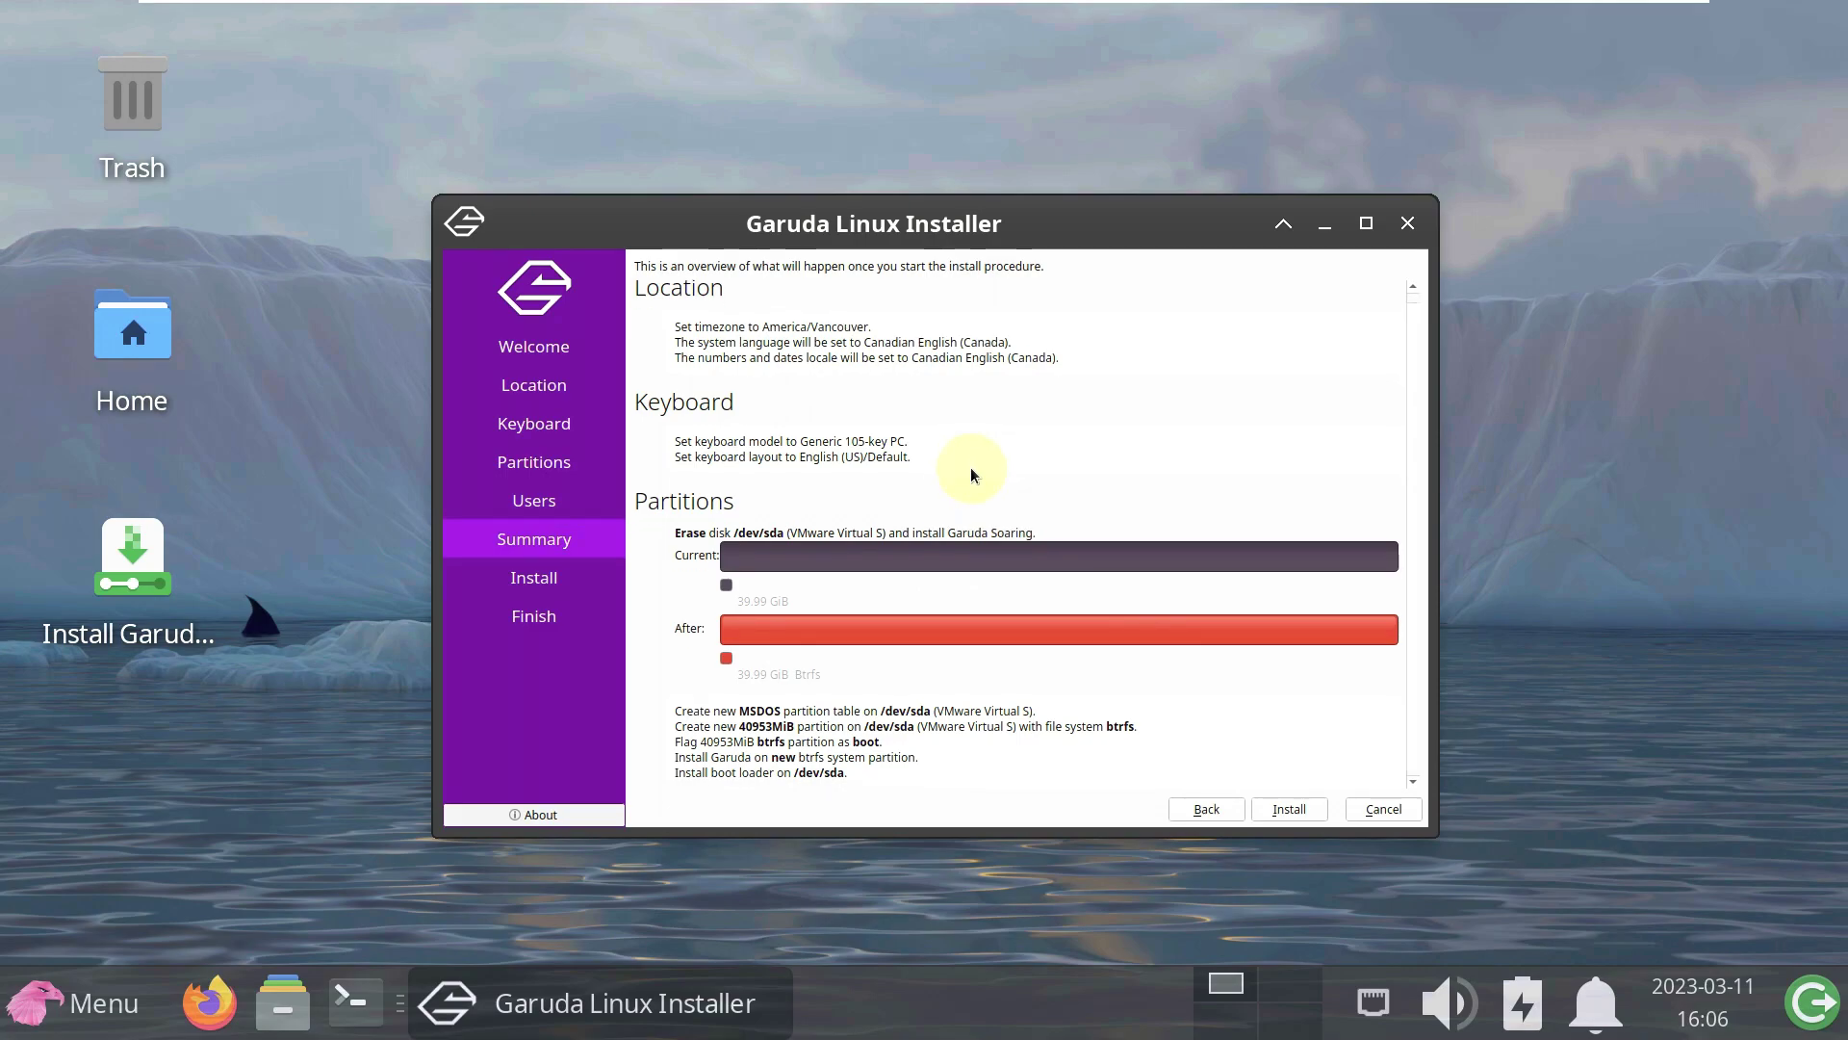
left_click(1407, 223)
left_click(1060, 520)
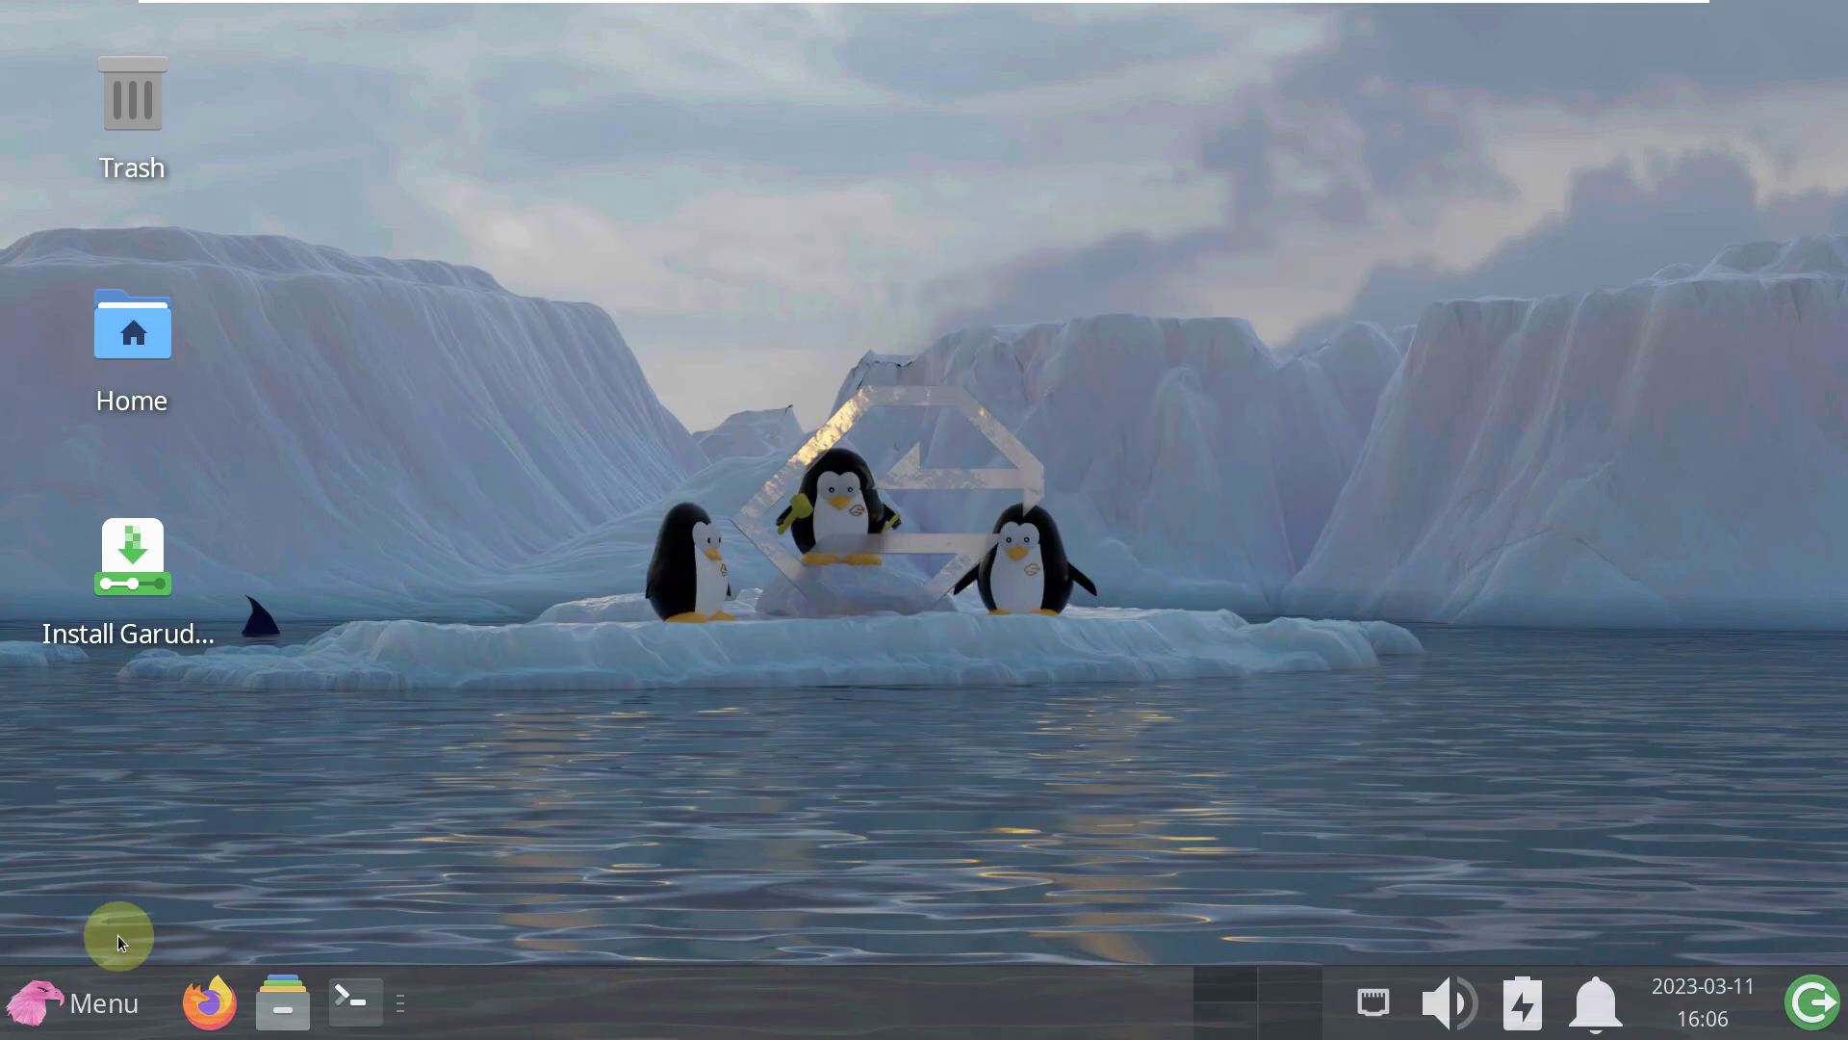
left_click(90, 1001)
left_click(217, 252)
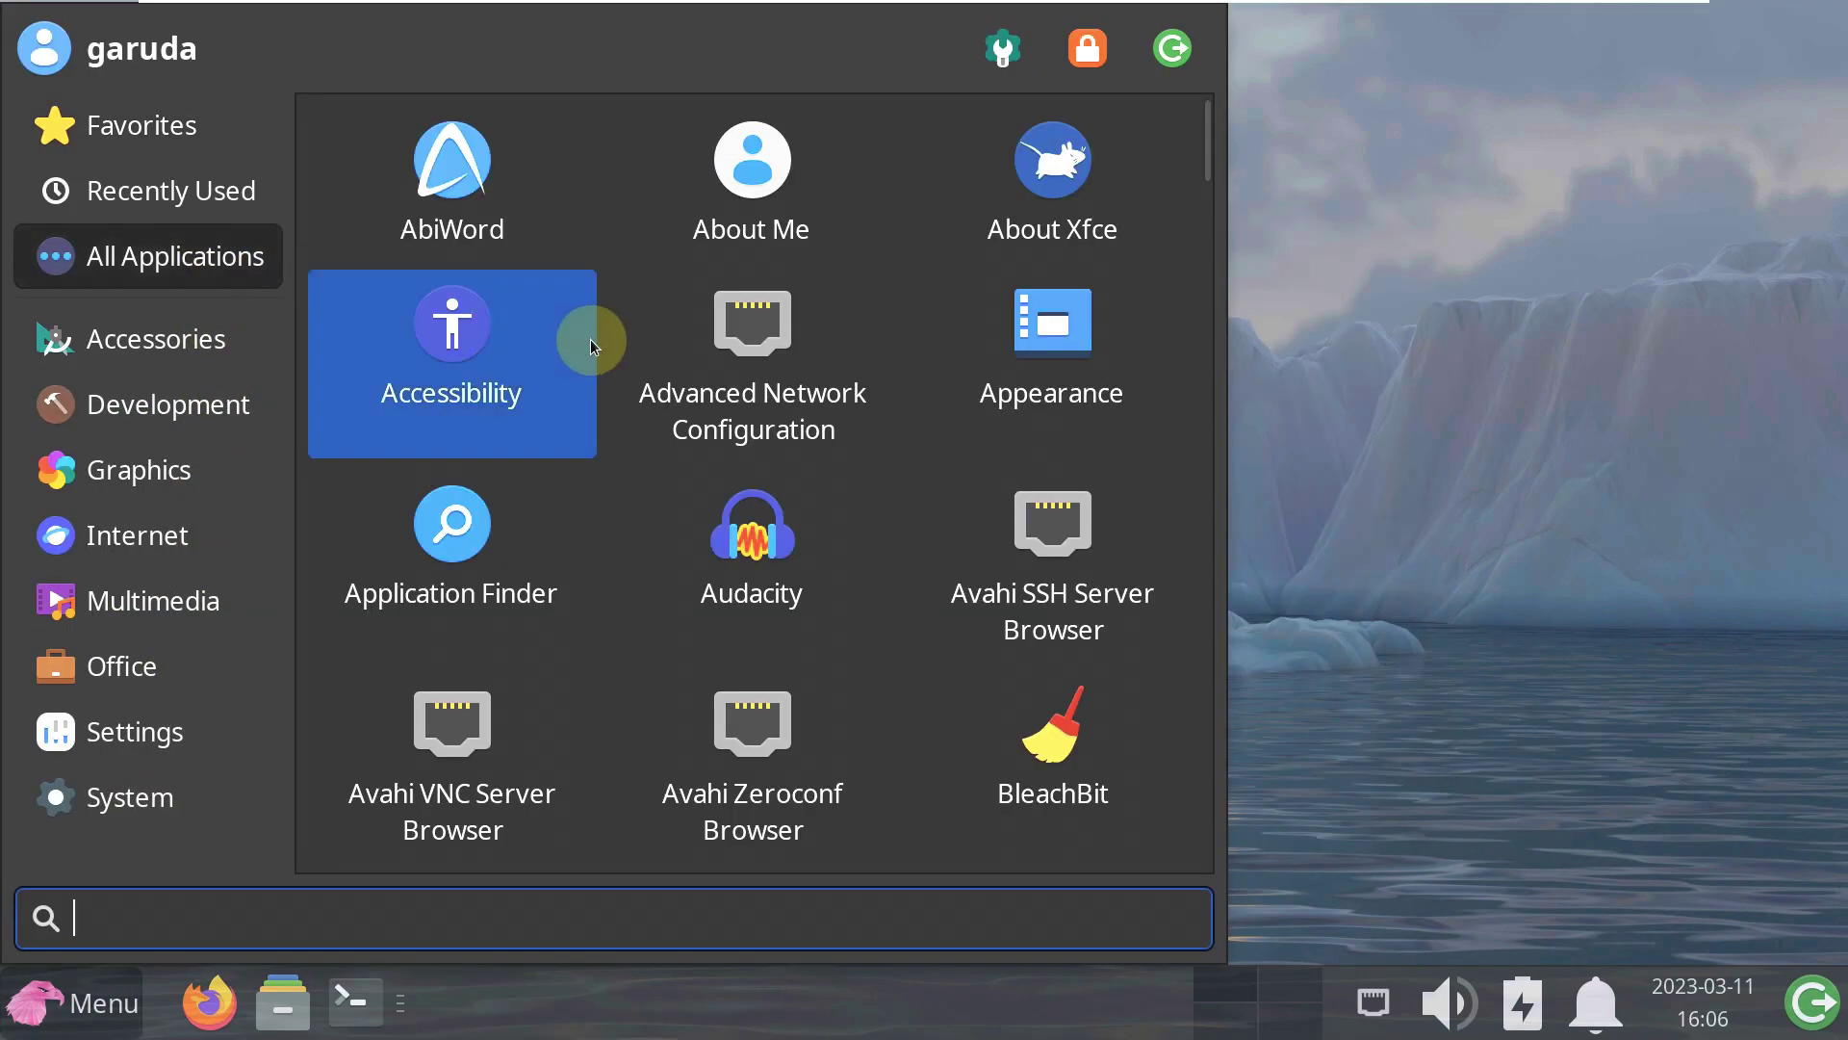
scroll(593, 323, "down", 4)
scroll(593, 324, "down", 10)
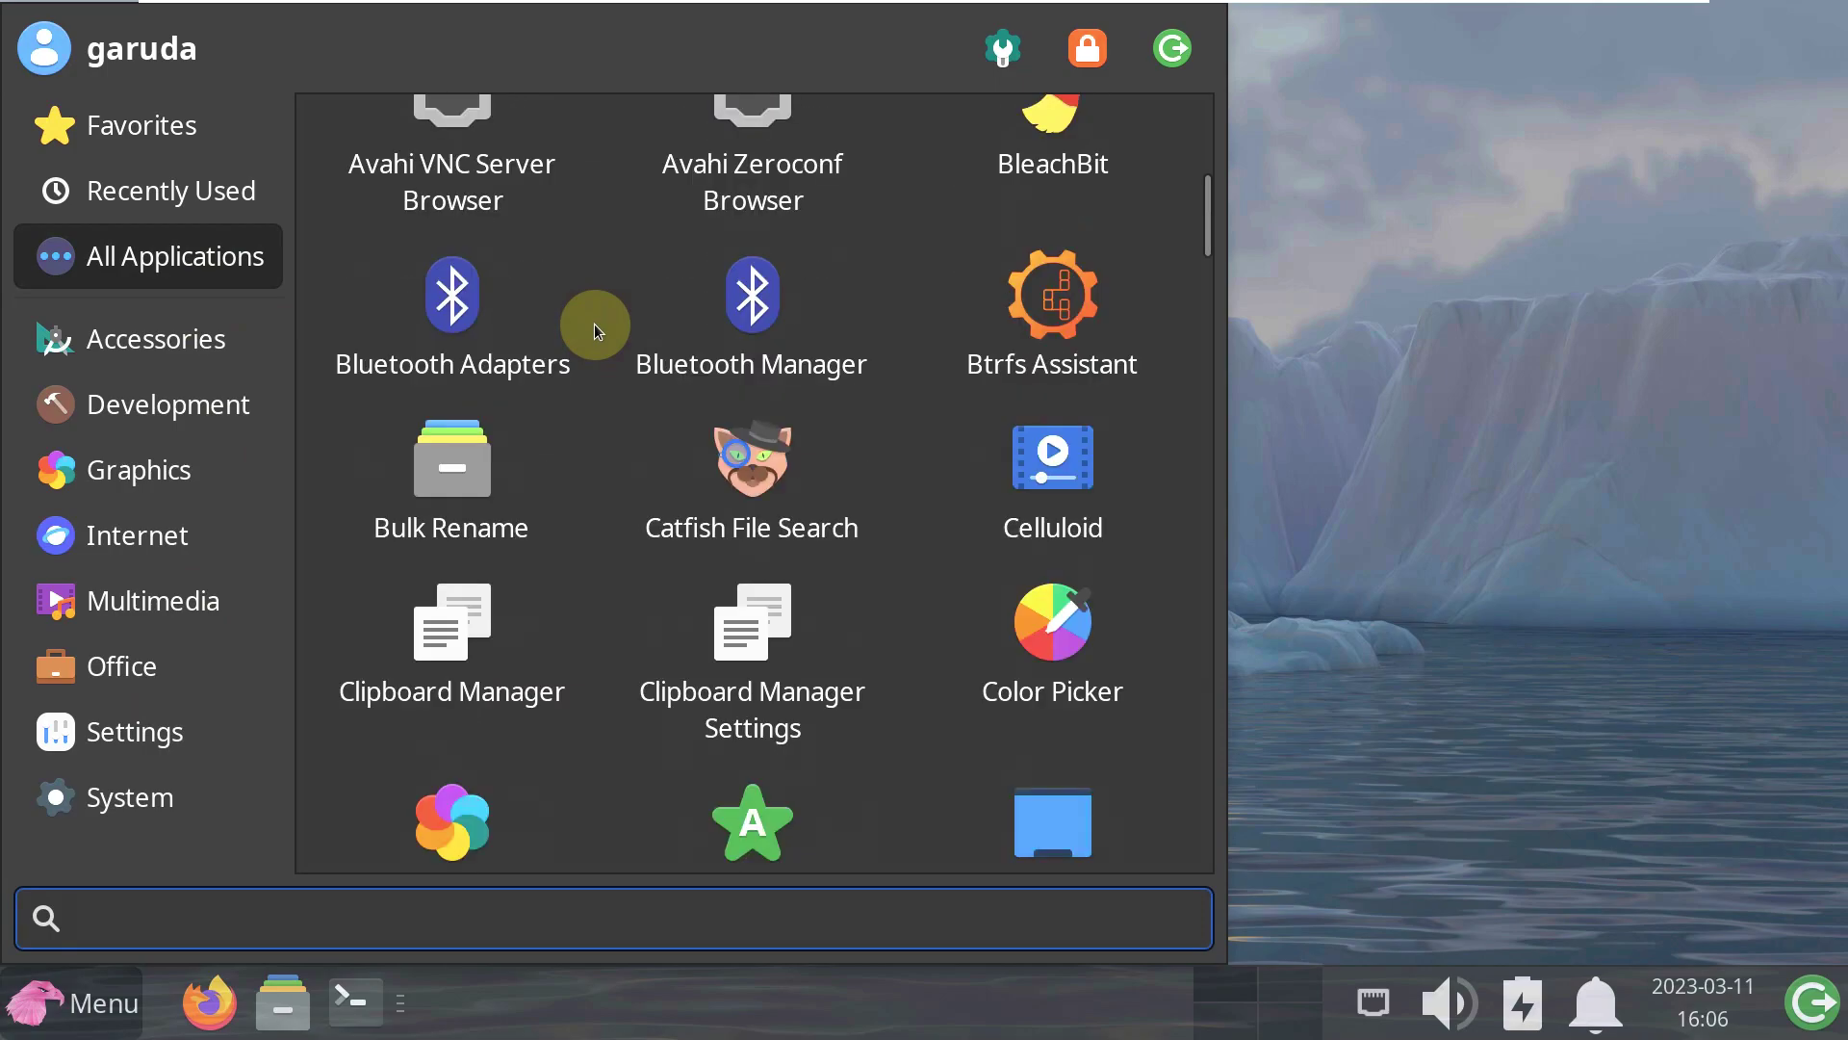
scroll(593, 324, "down", 10)
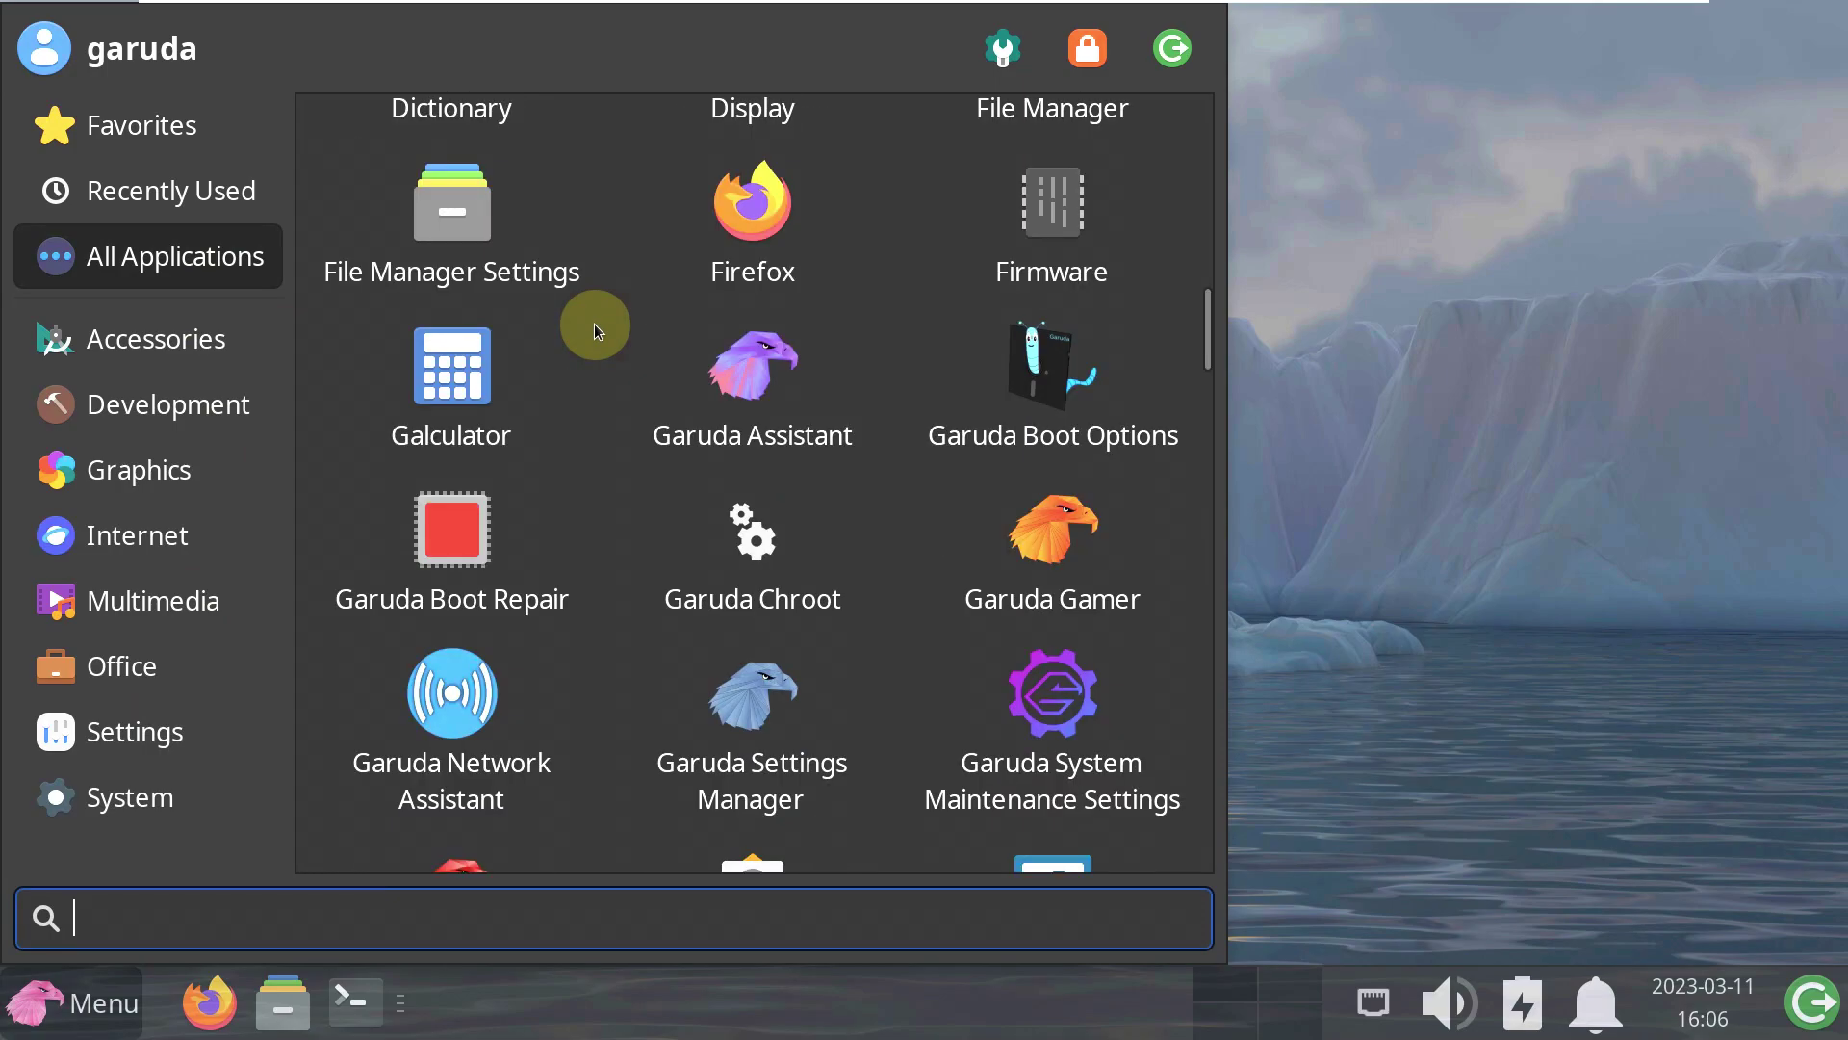
scroll(593, 324, "down", 10)
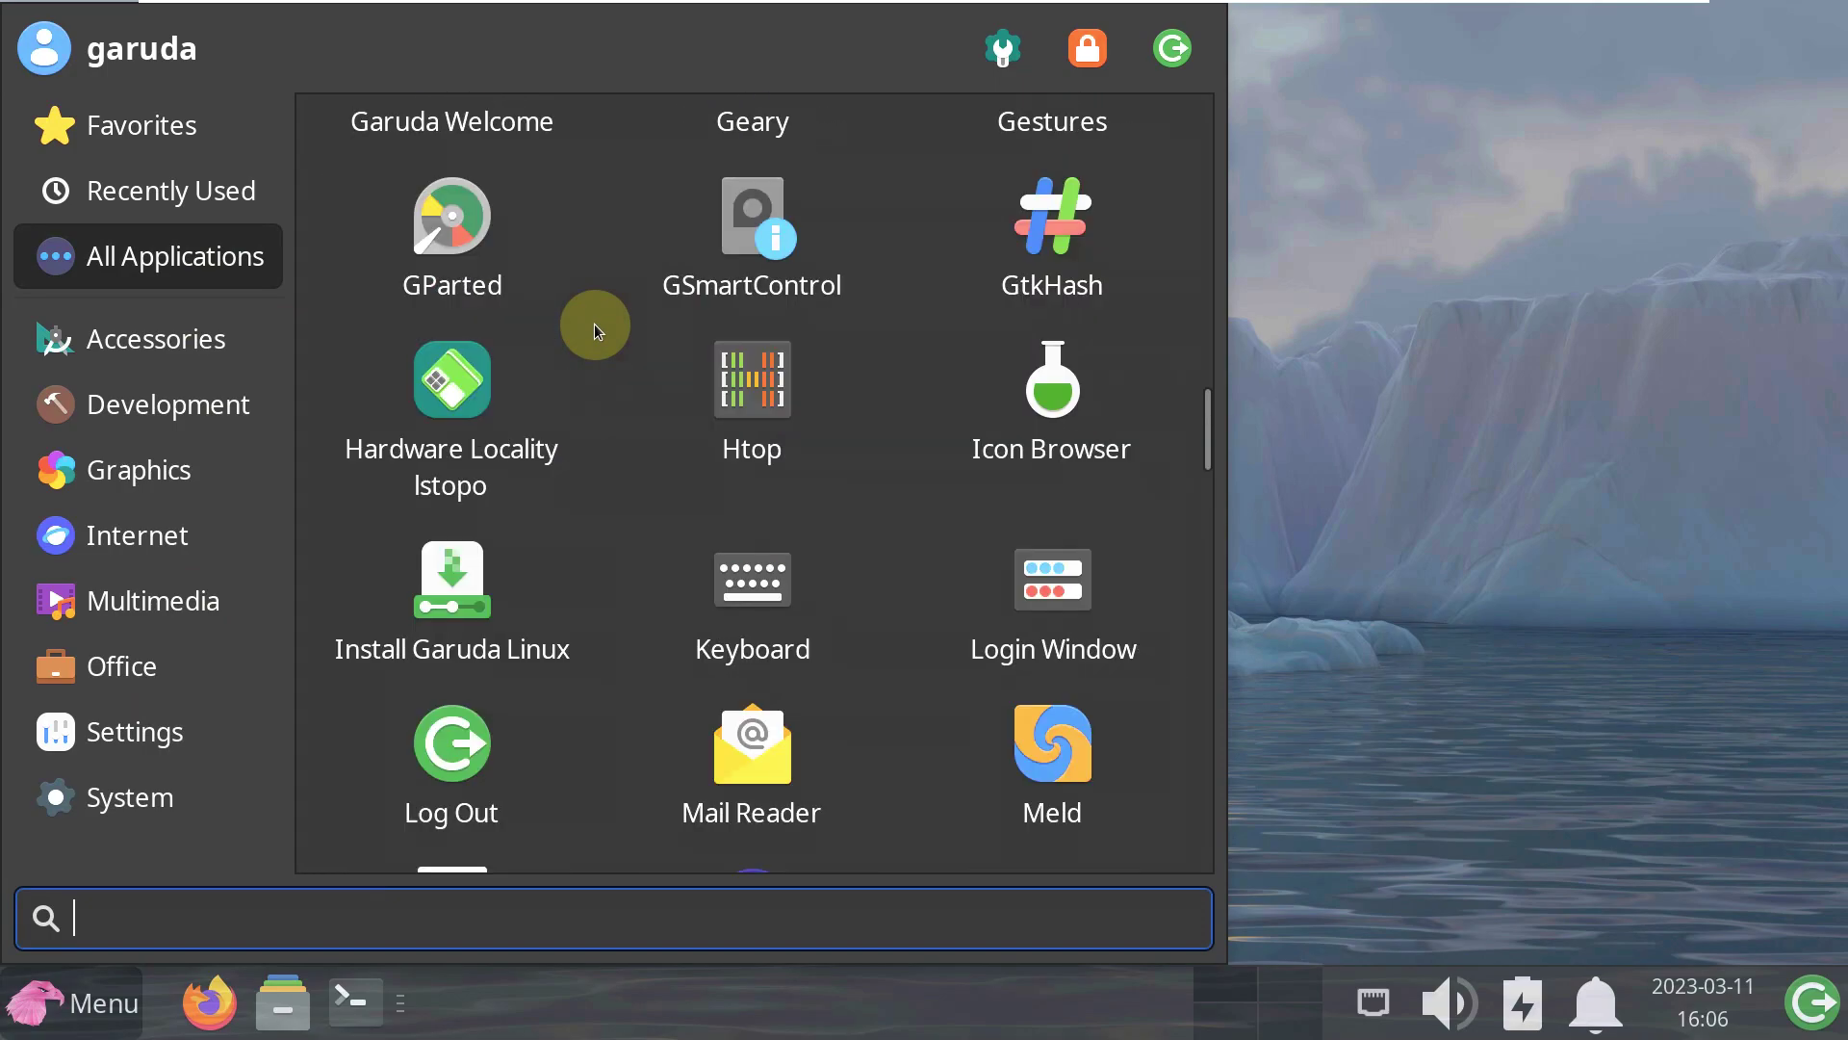
scroll(593, 323, "down", 10)
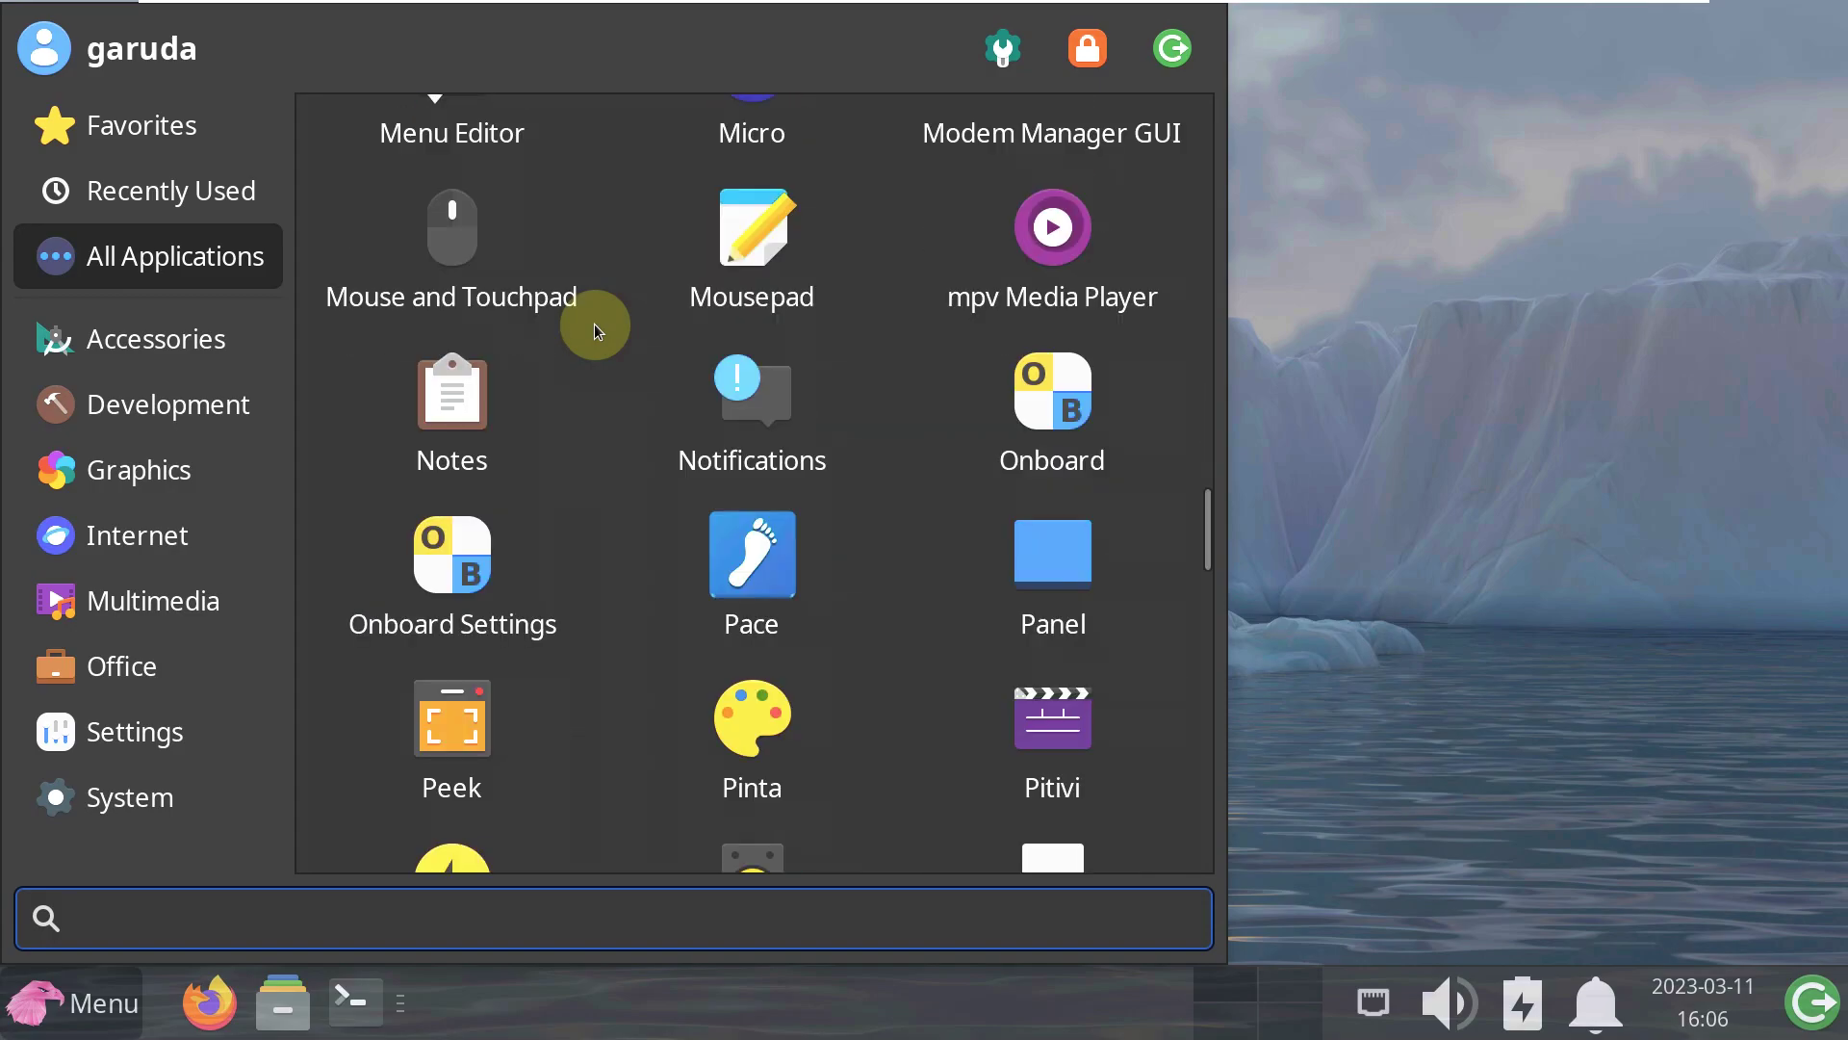
scroll(593, 323, "down", 15)
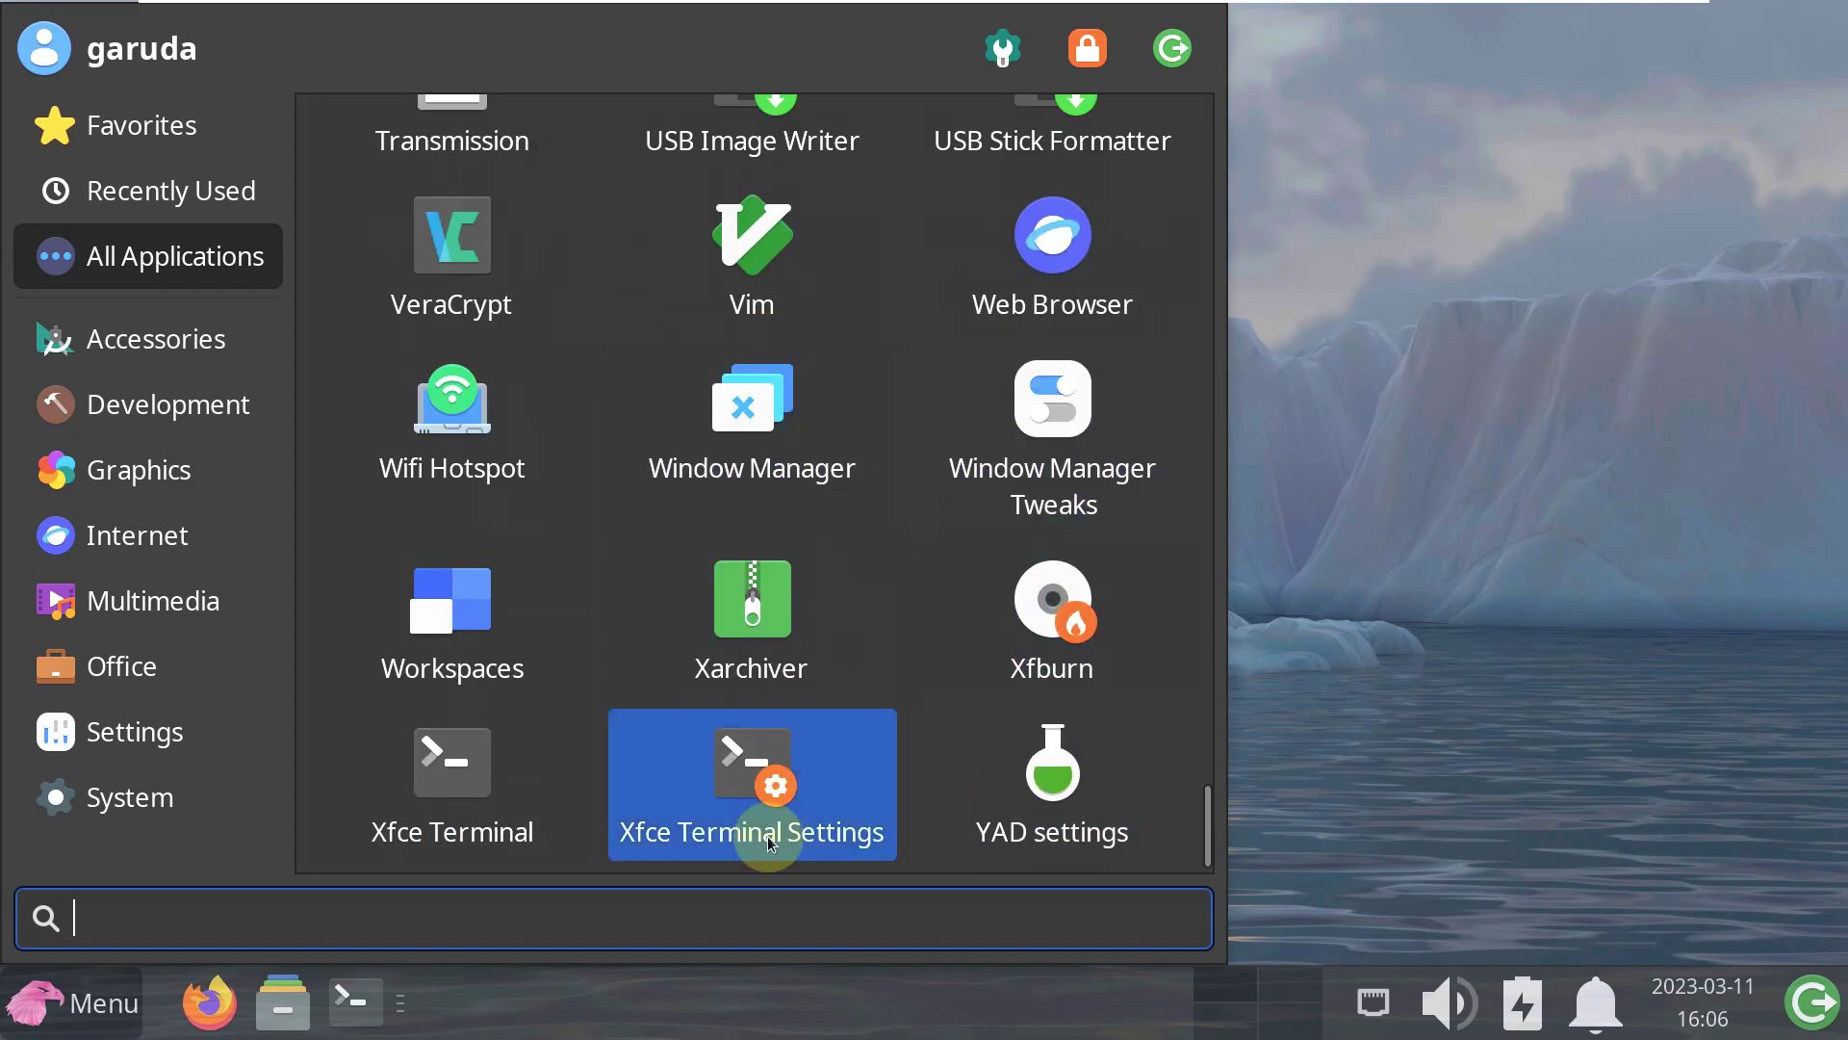
scroll(879, 604, "up", 10)
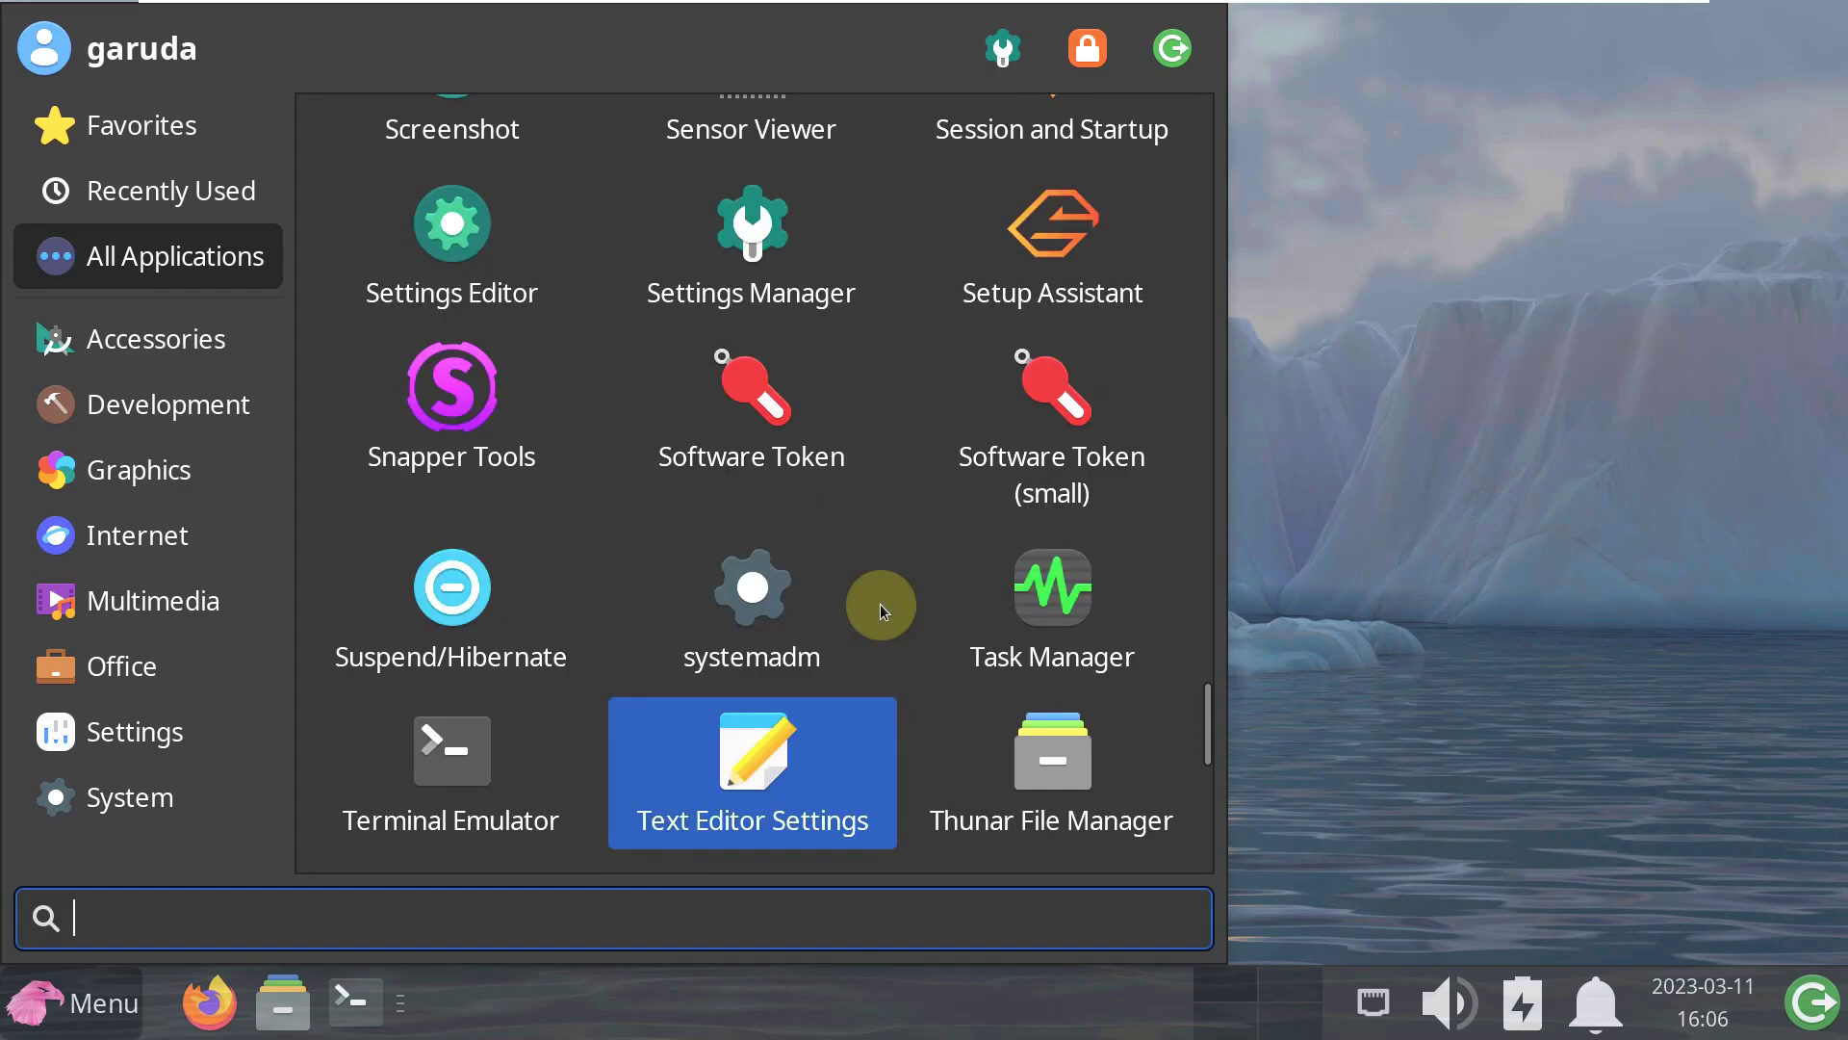
scroll(879, 609, "up", 2)
left_click(1118, 625)
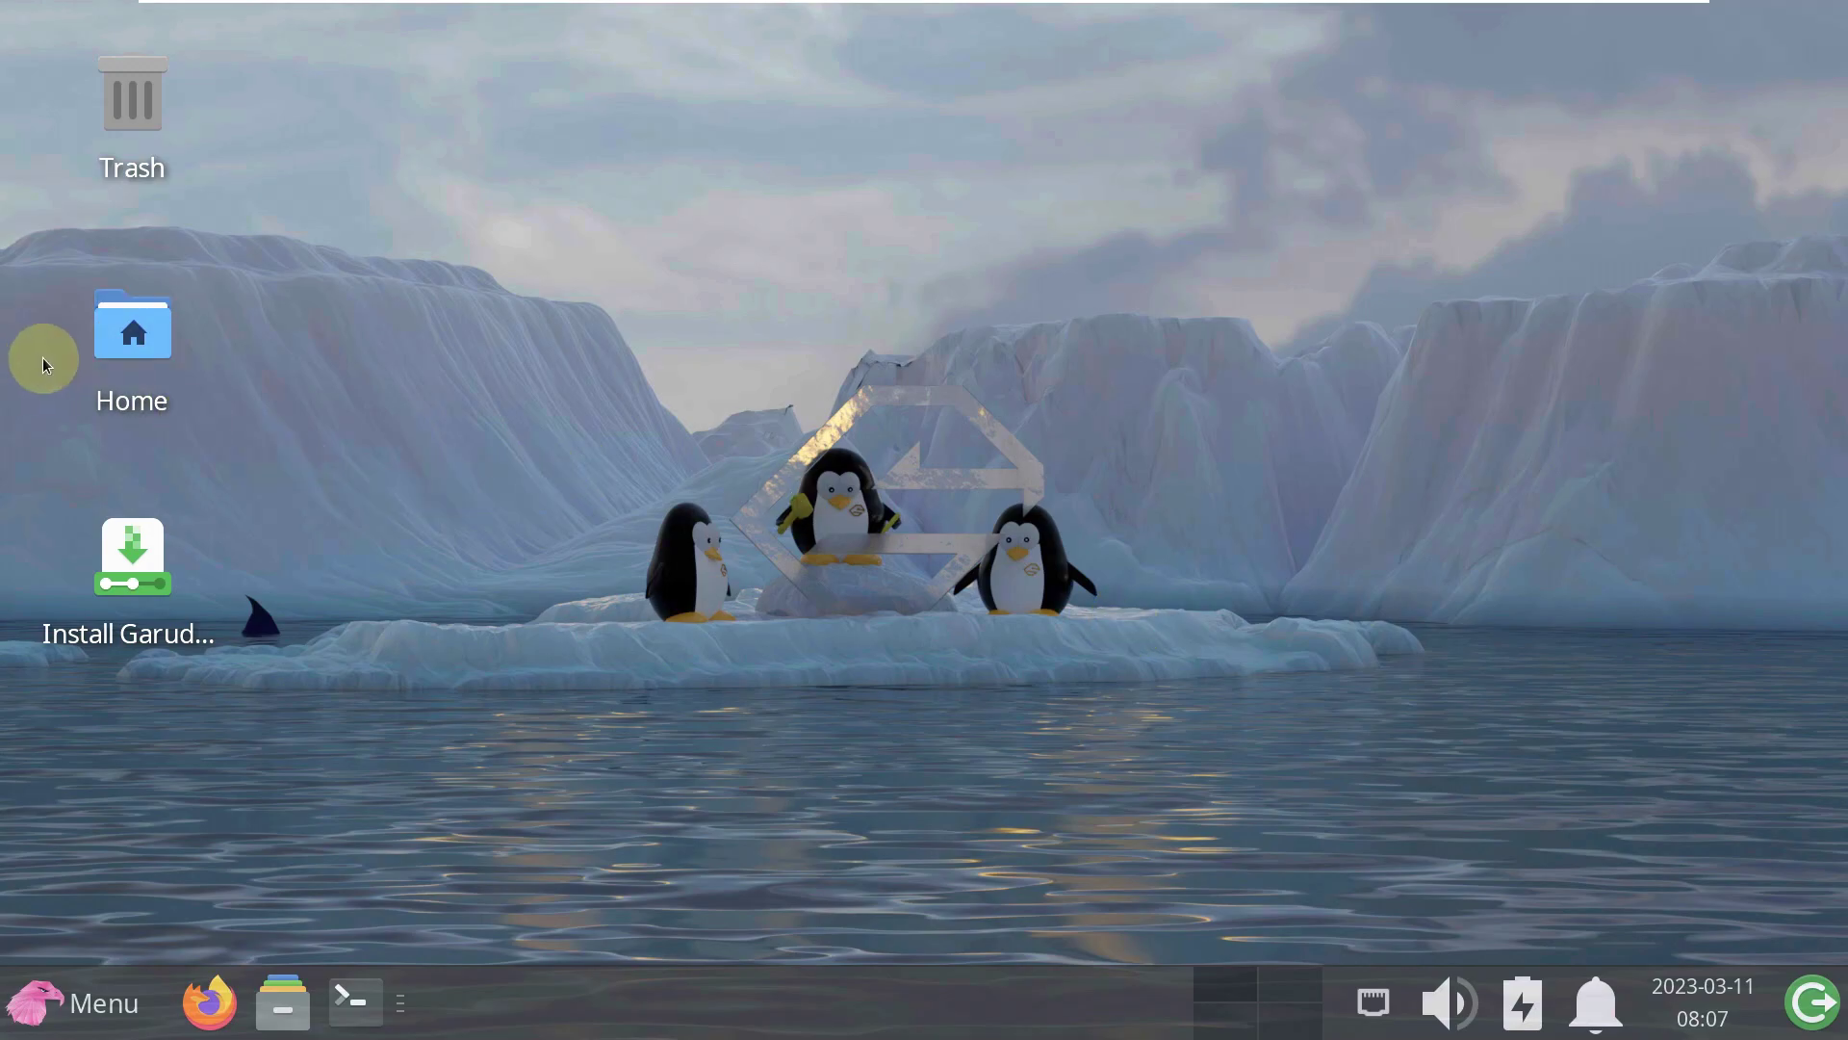
- Open the Home folder in Thunar and show its About information (Thunar 4.18.4)
right_click(132, 348)
left_click(202, 193)
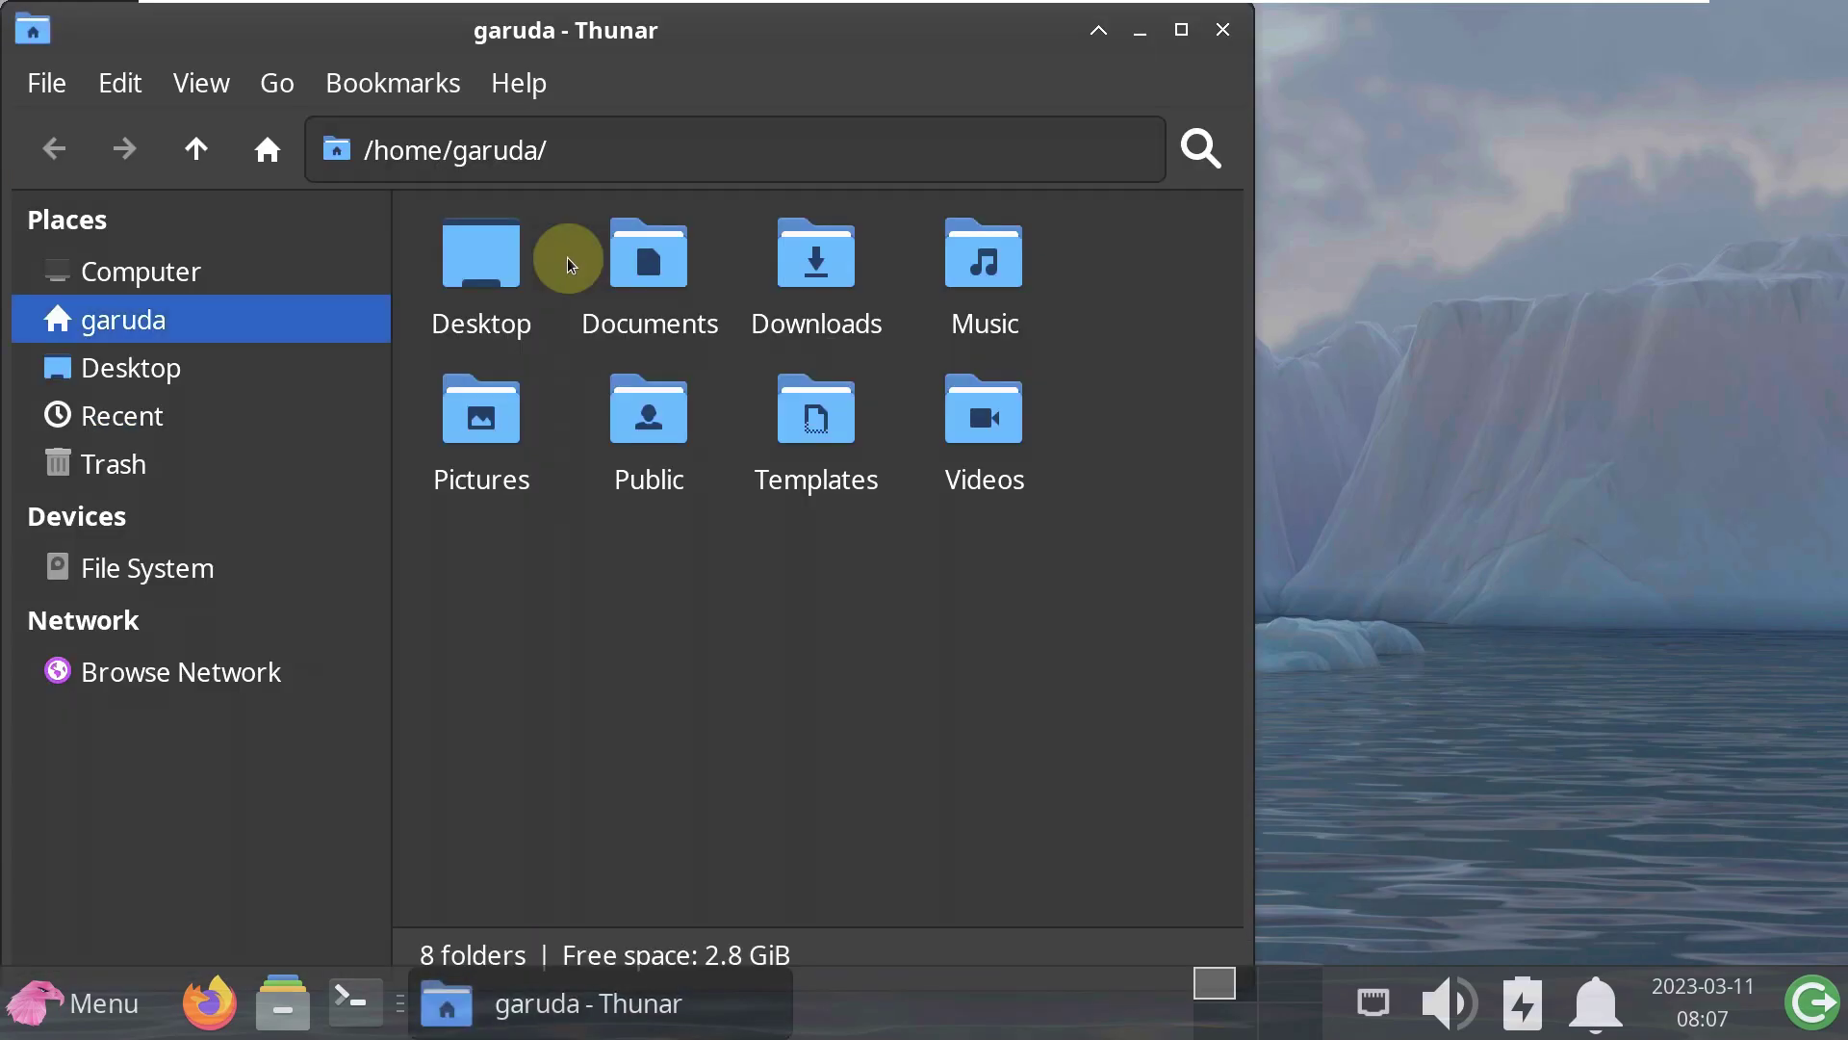
left_click(518, 83)
left_click(522, 206)
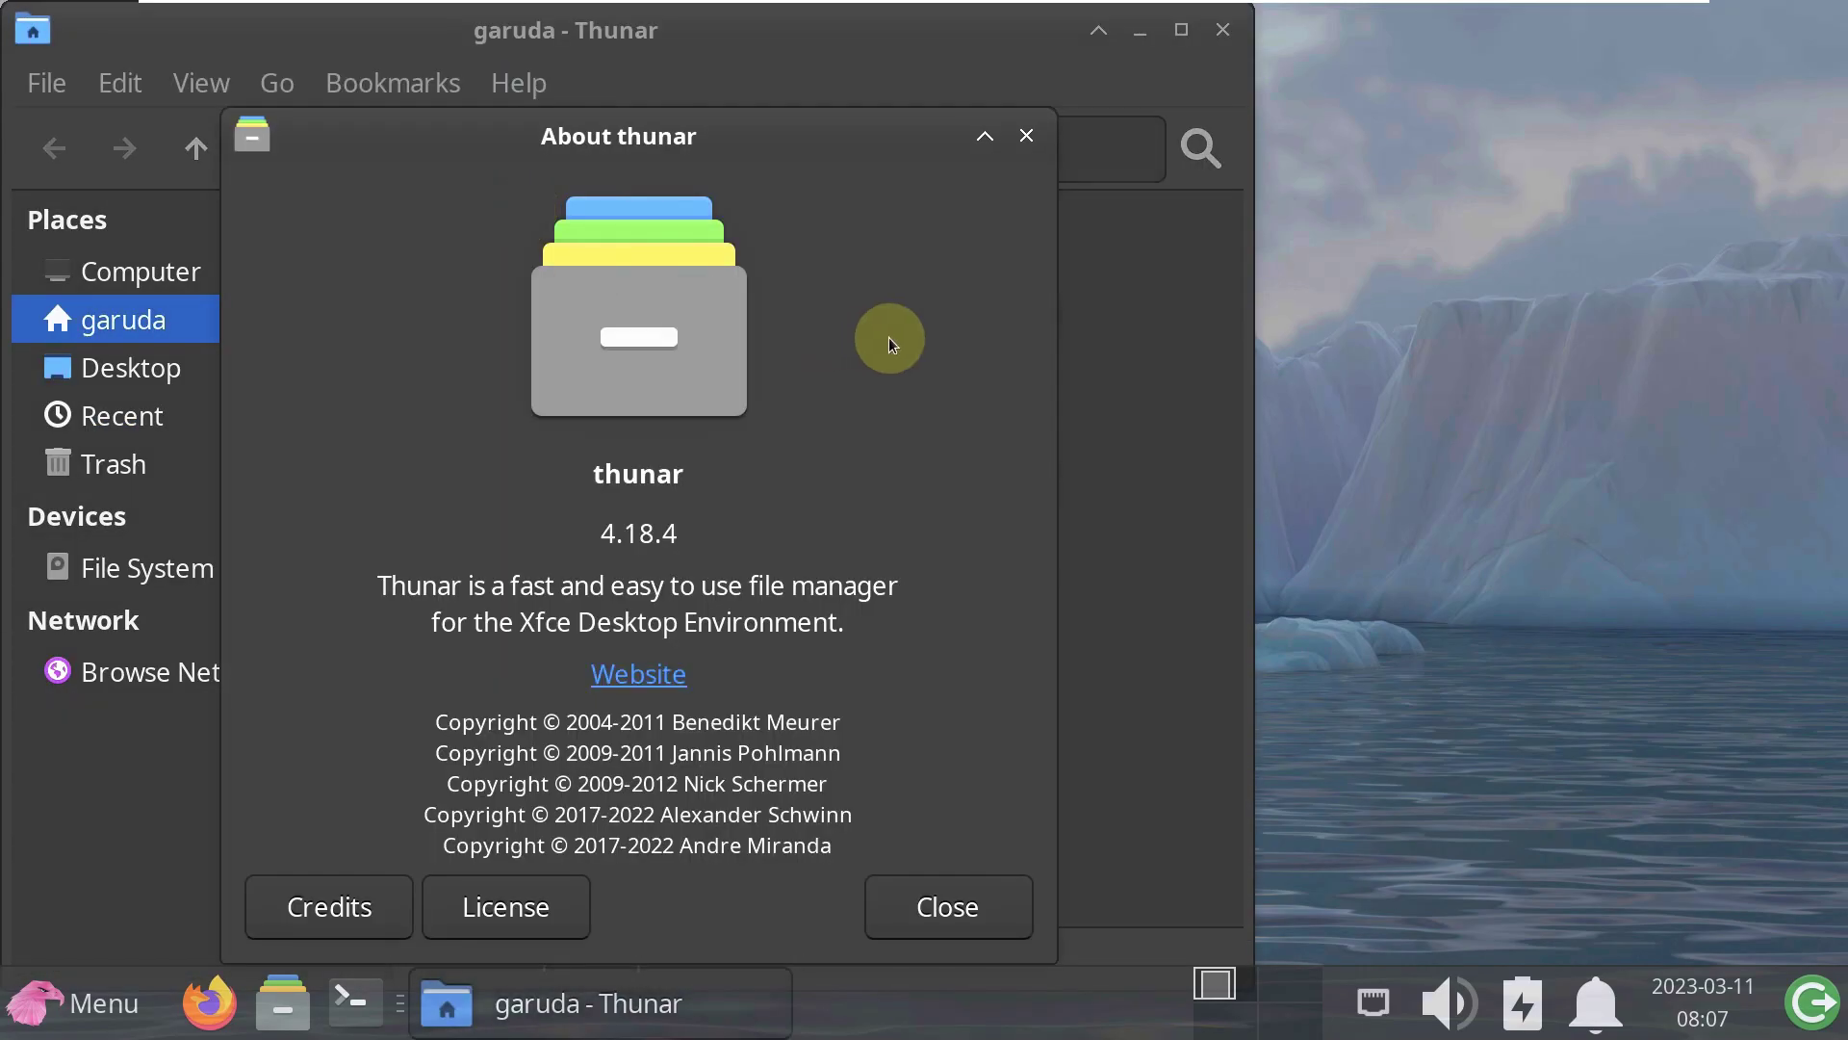
- Dismiss the About dialog, close the Thunar window and bring up the applications menu
left_click(943, 904)
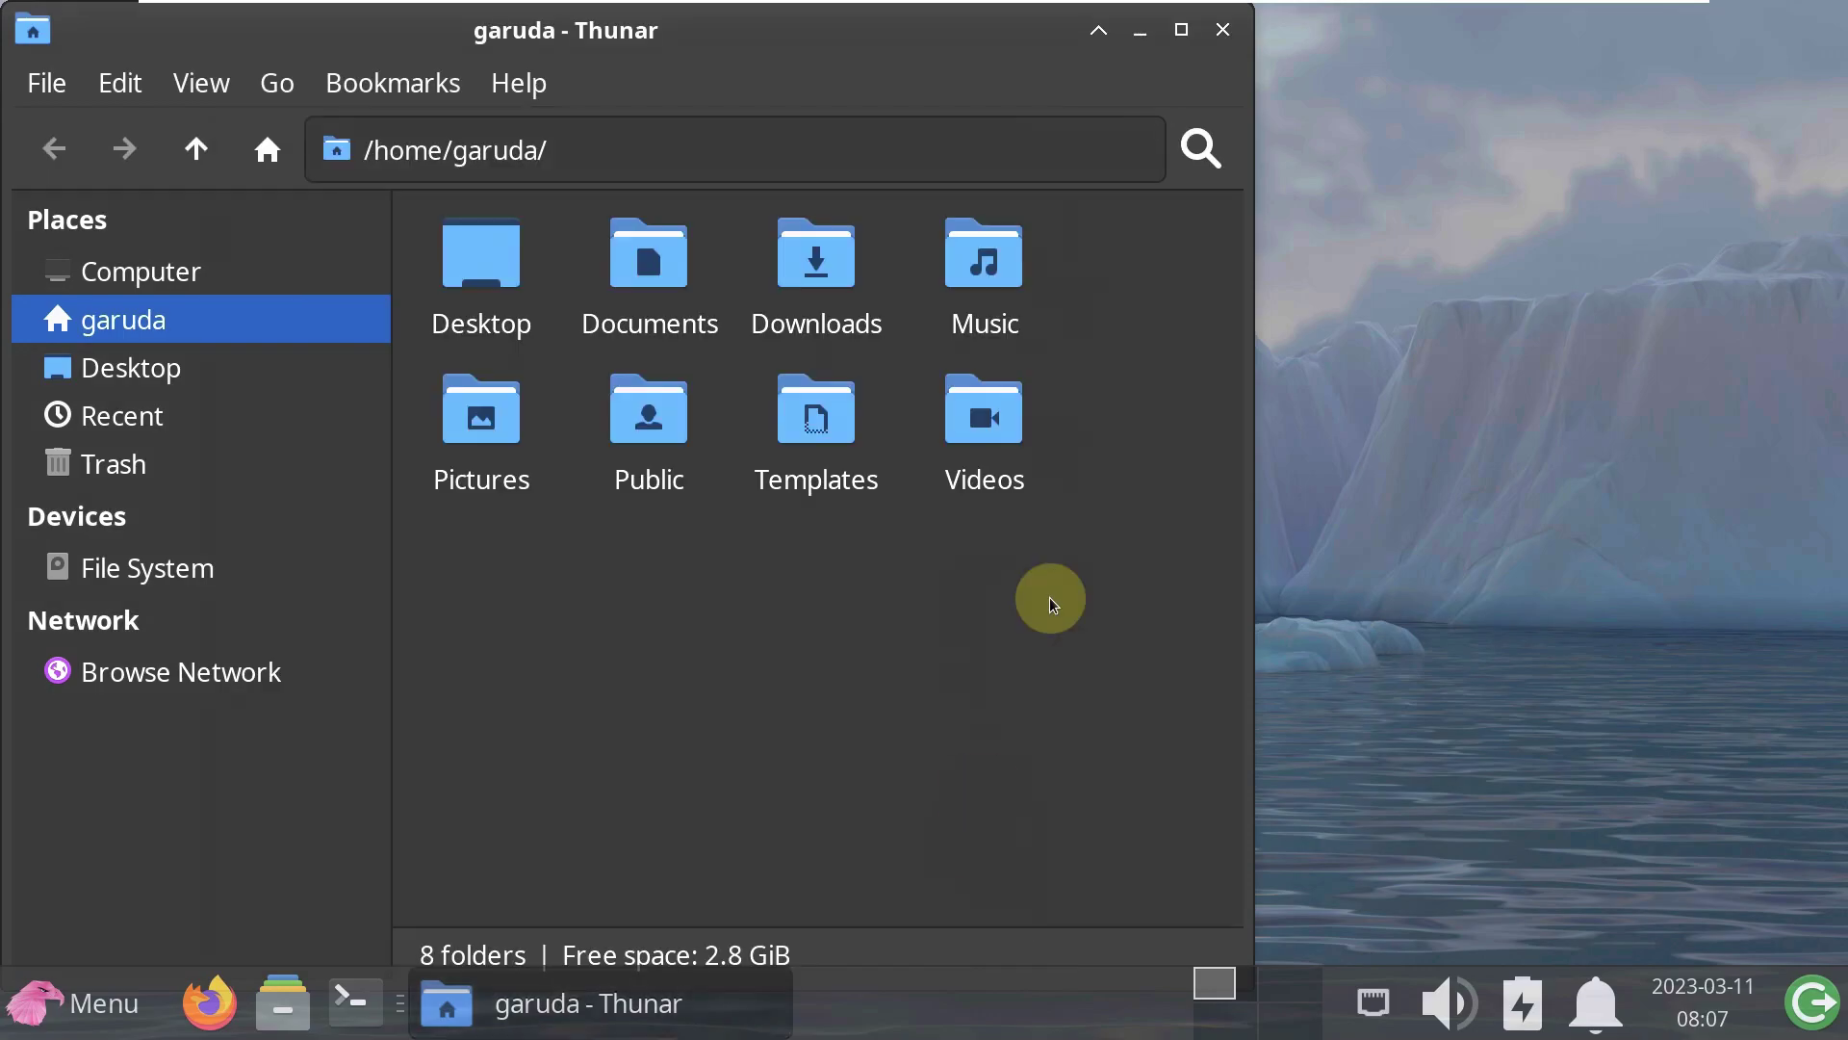
left_click(1218, 30)
left_click(83, 1001)
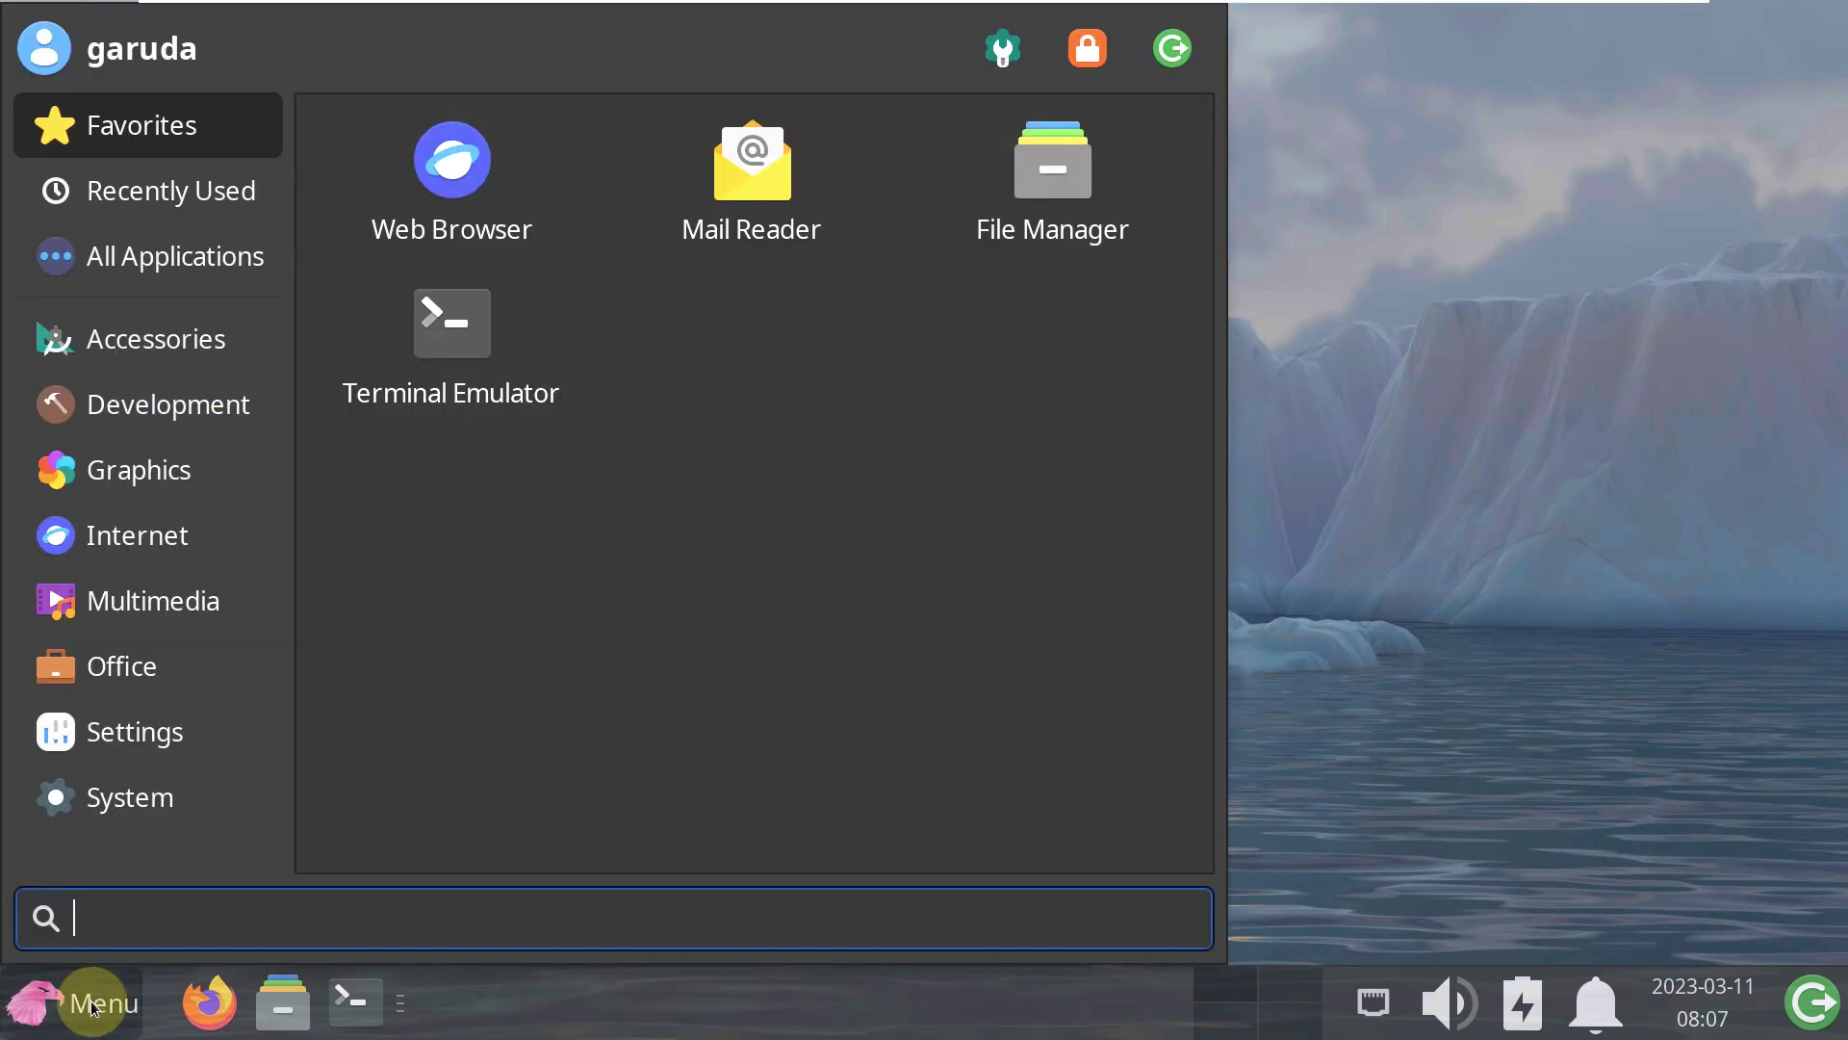
left_click(128, 811)
scroll(859, 470, "down", 3)
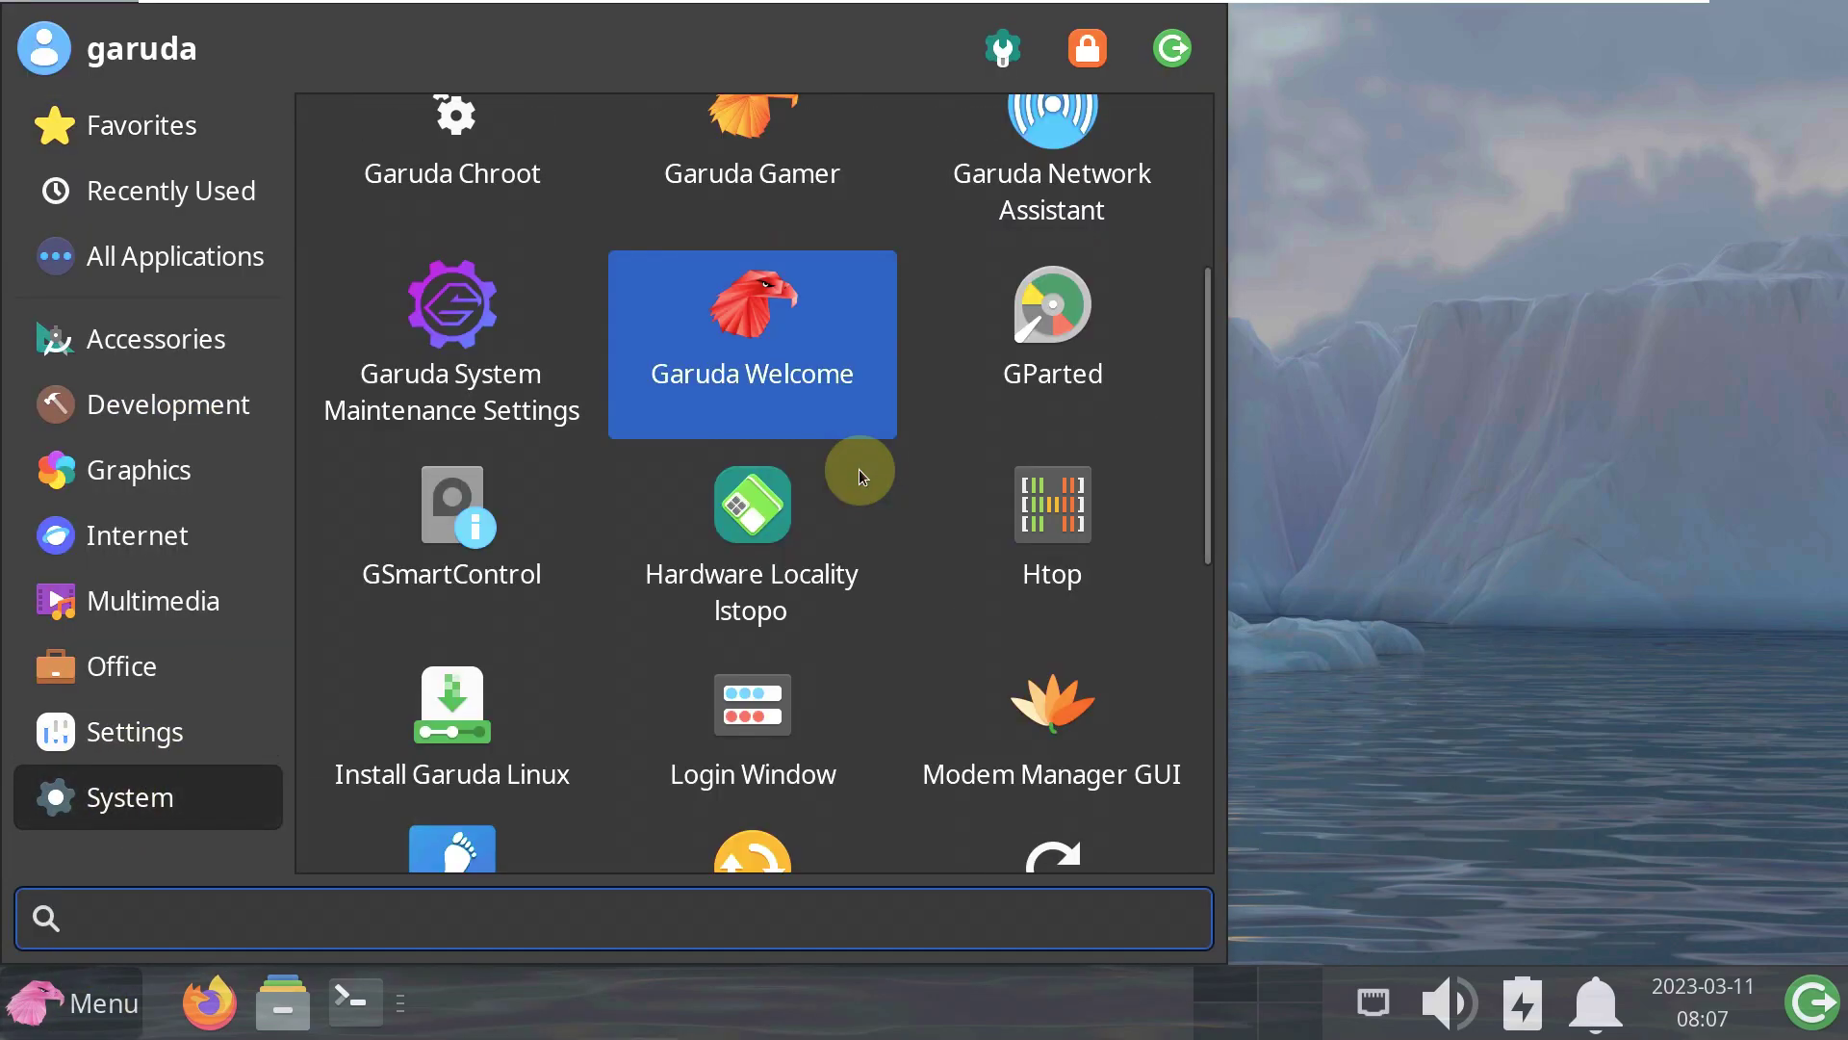
scroll(533, 352, "up", 2)
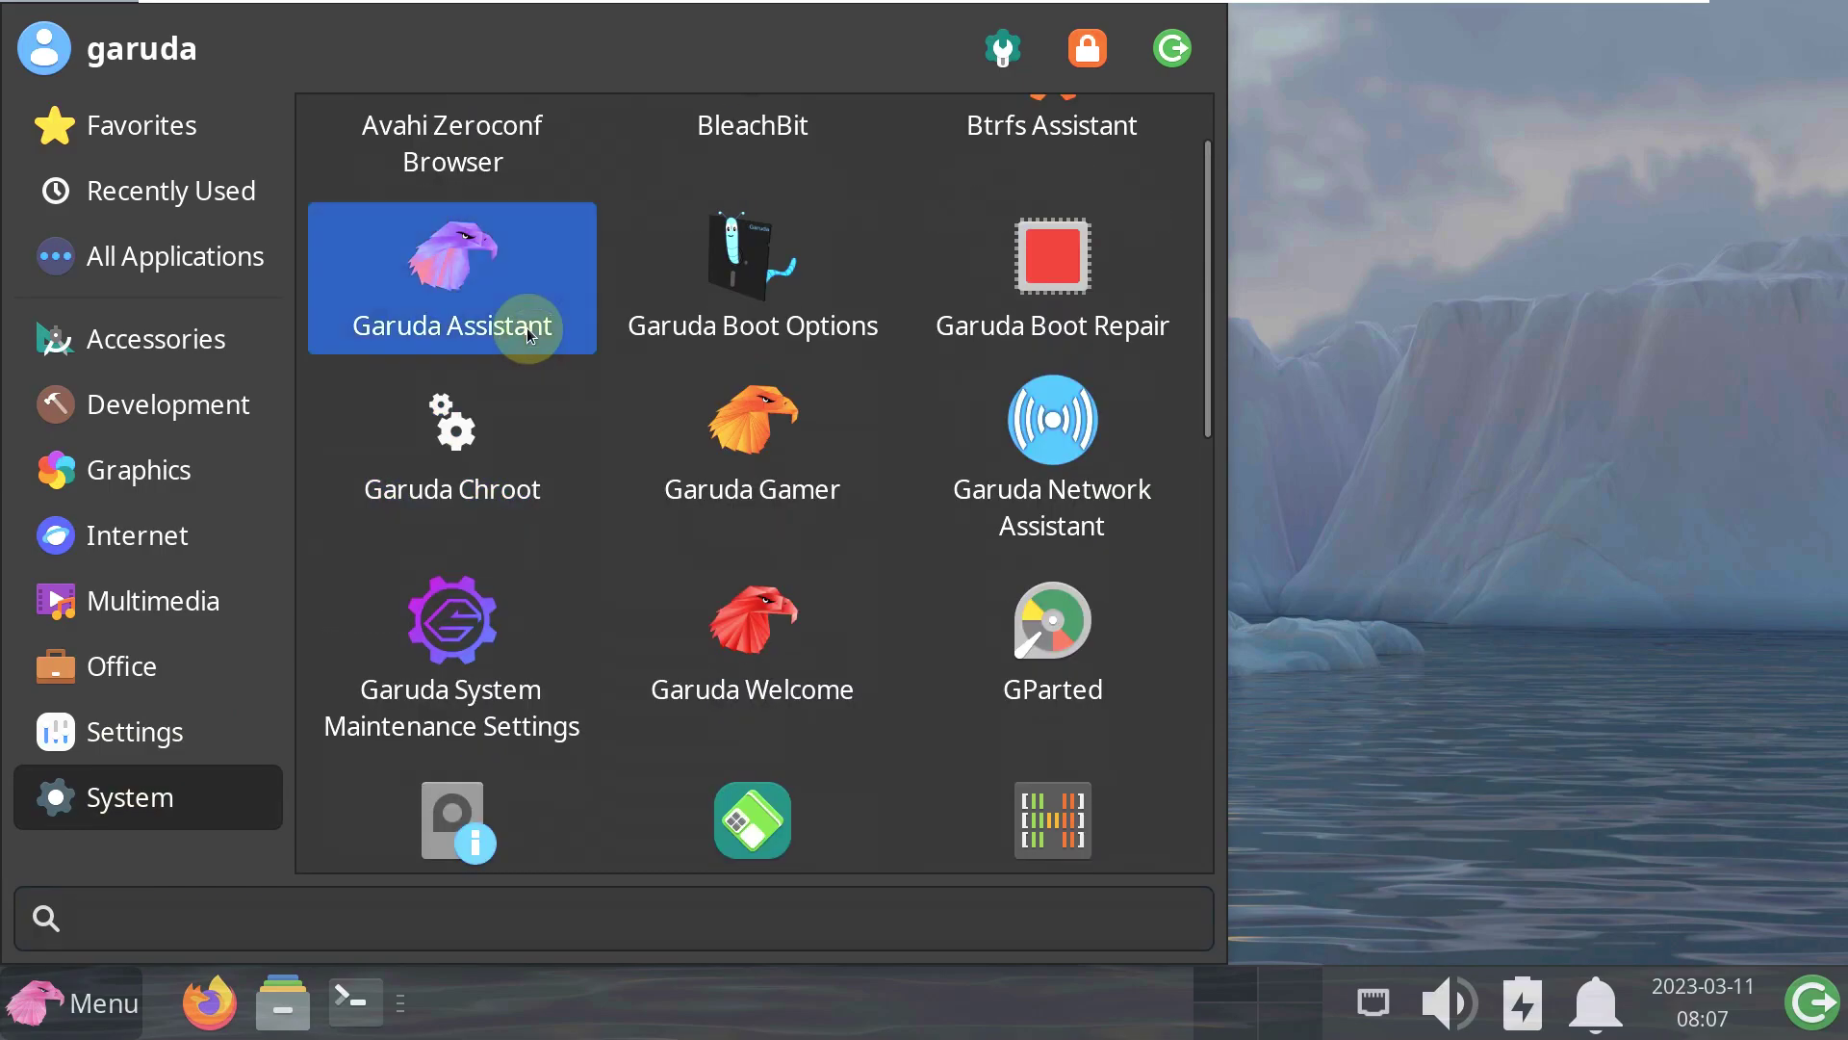
left_click(528, 330)
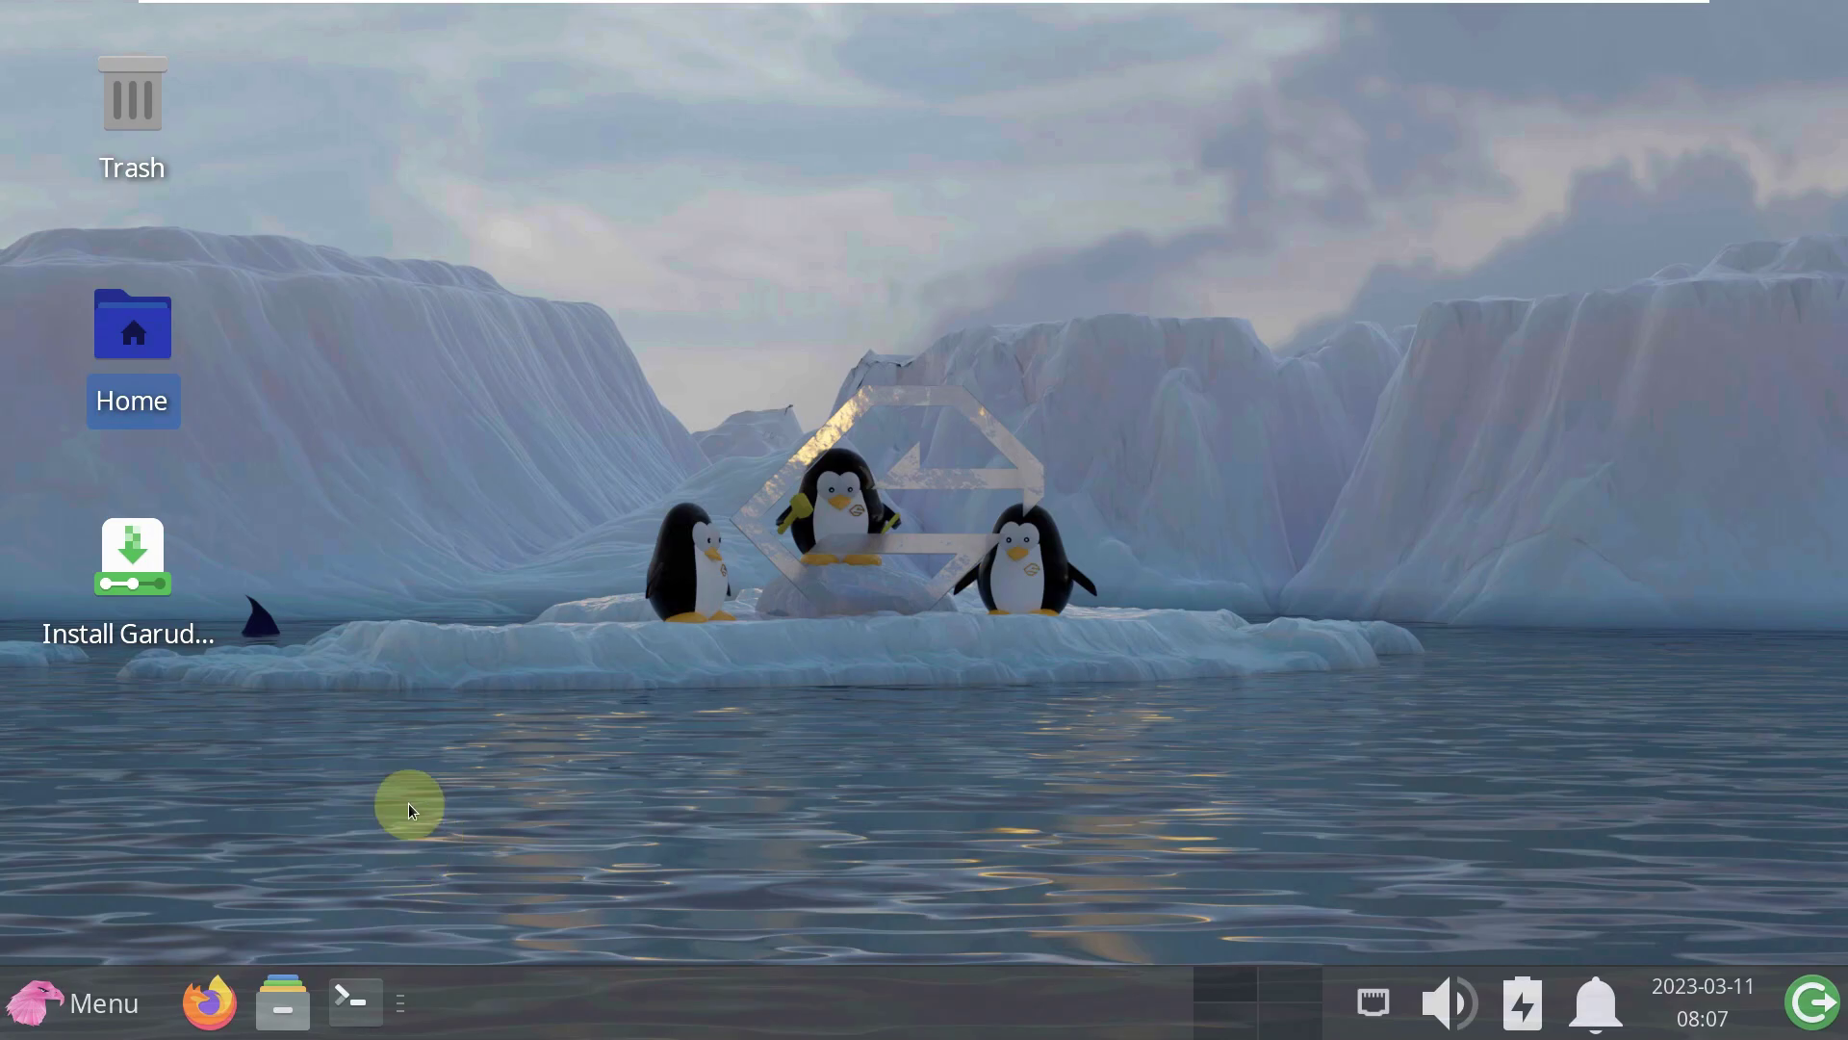
left_click(77, 1001)
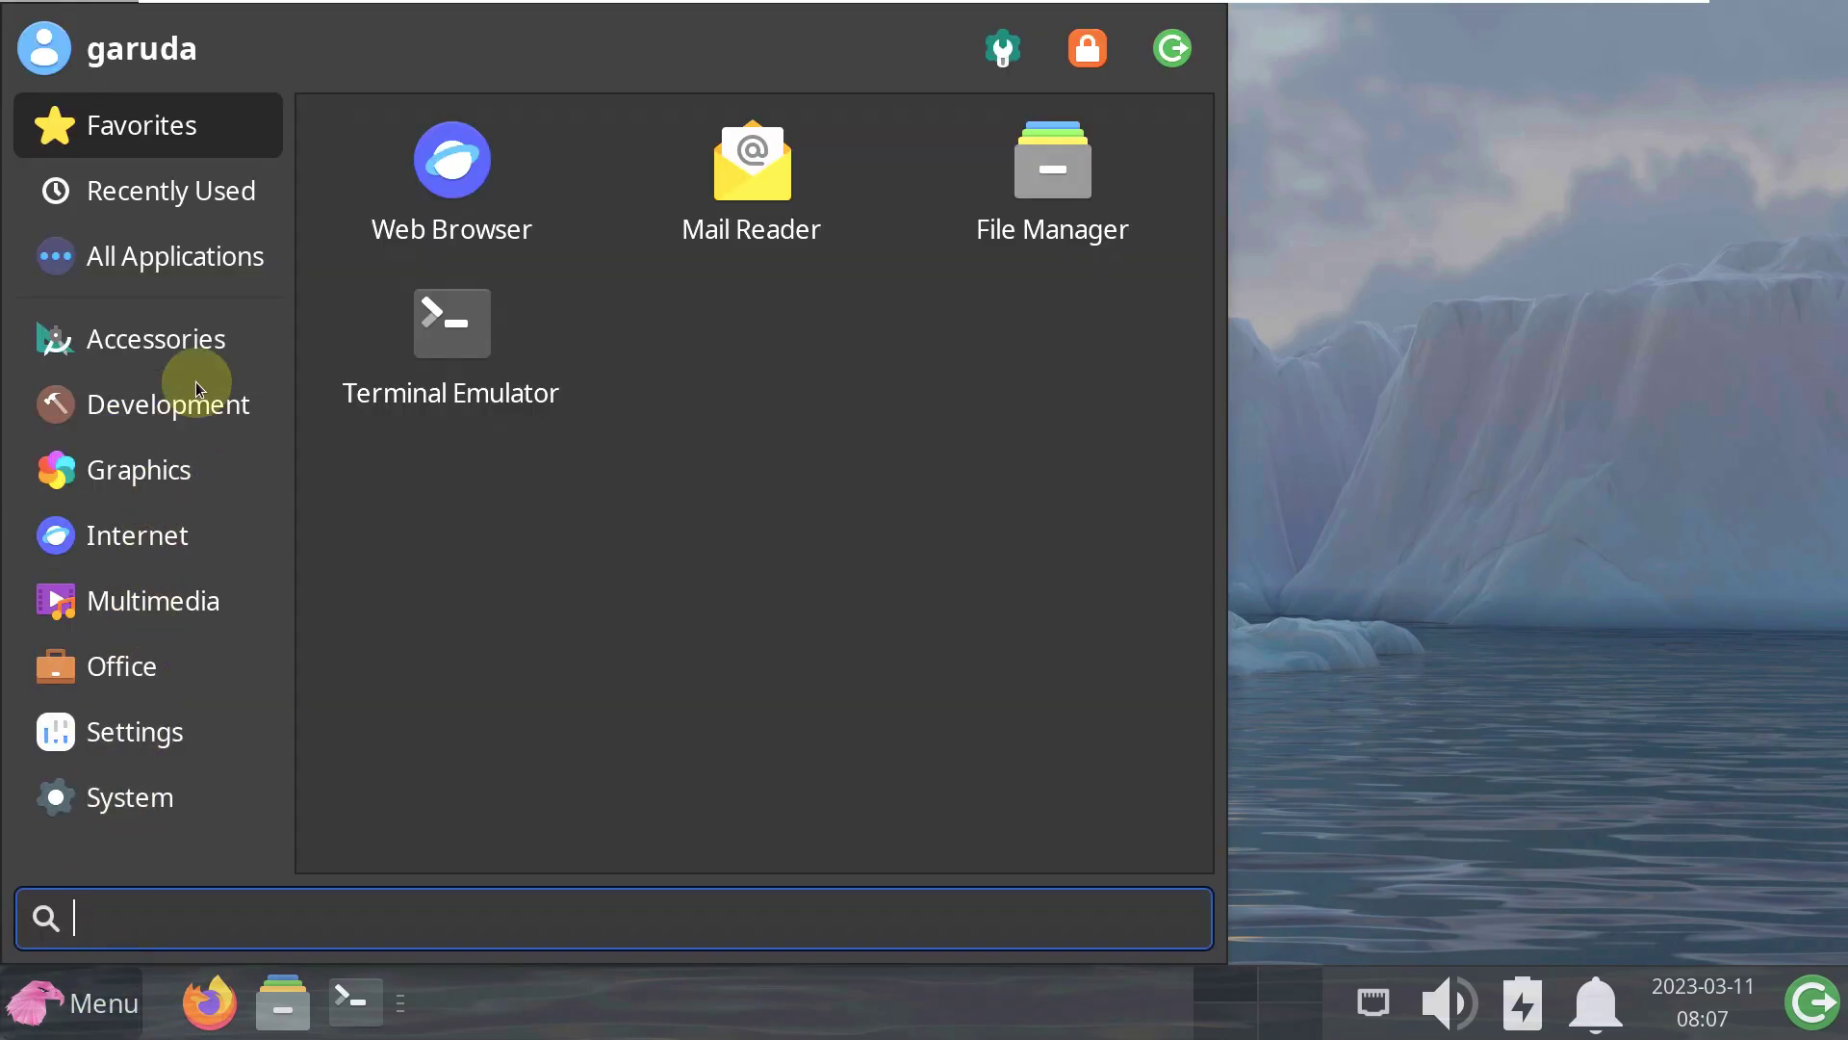
left_click(206, 343)
scroll(488, 416, "down", 5)
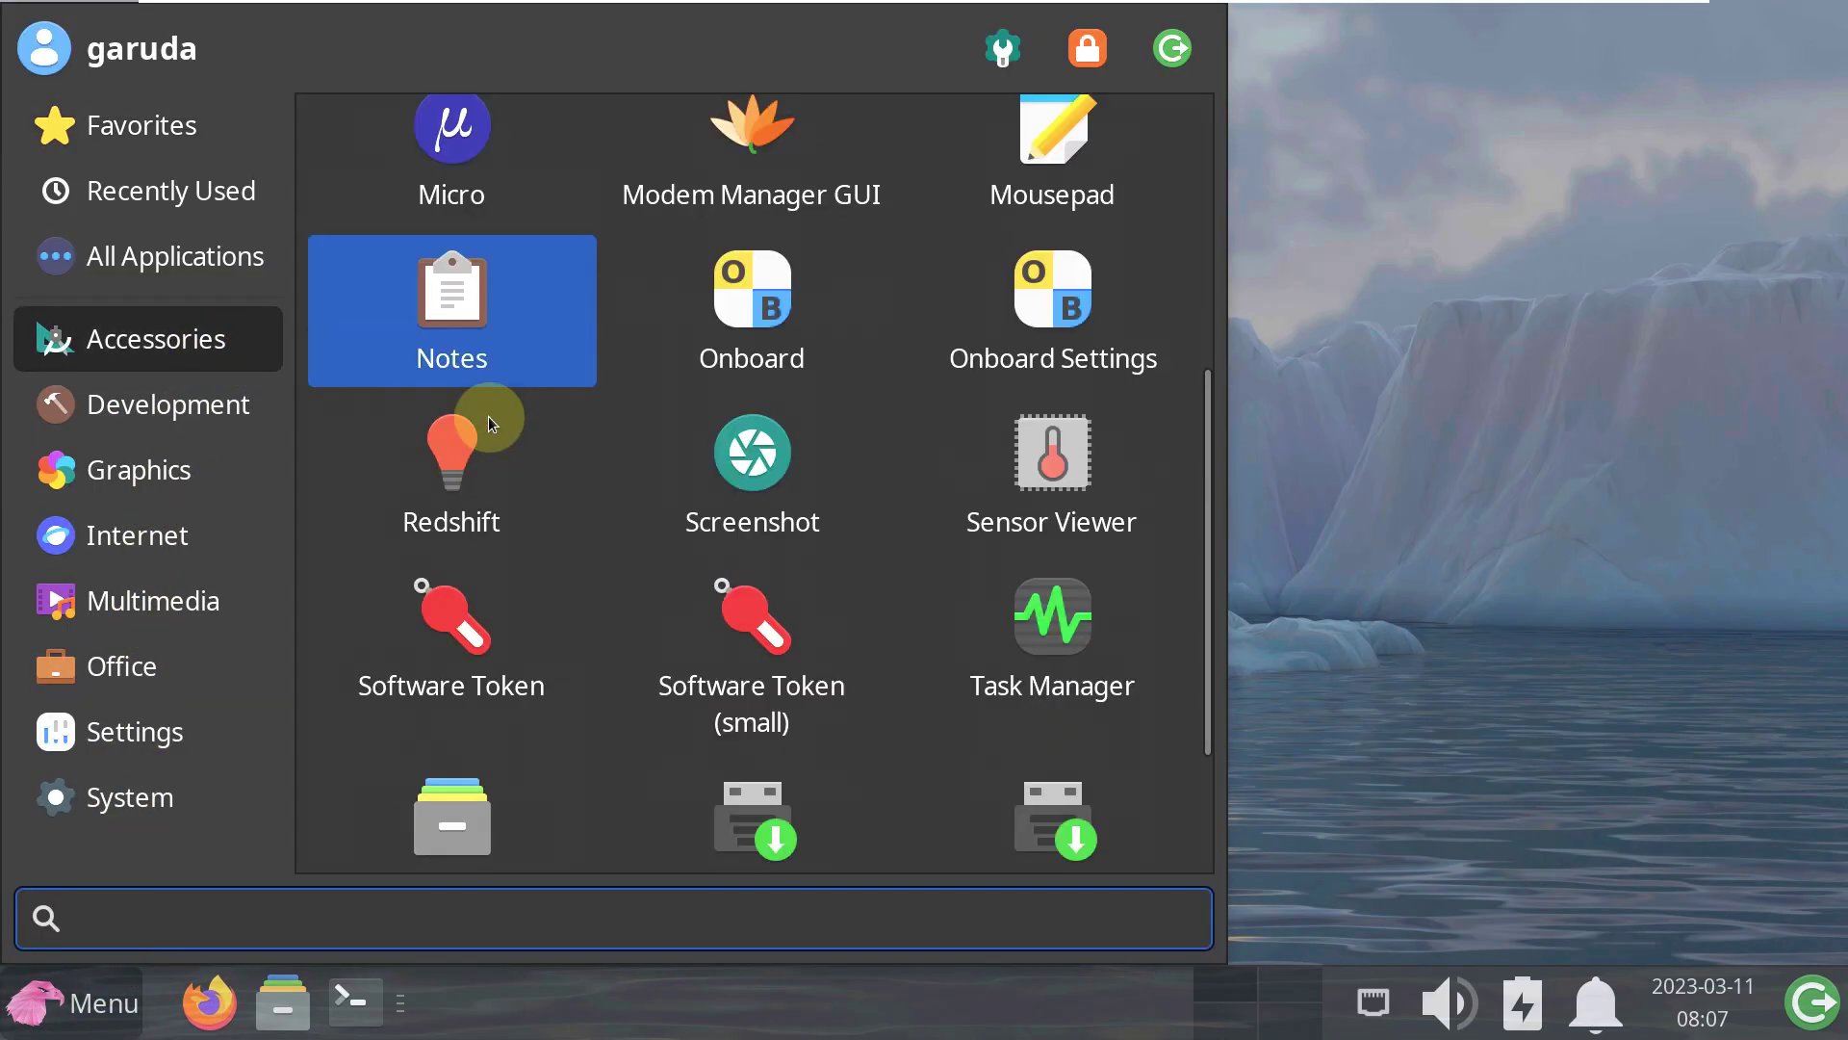
scroll(488, 416, "down", 2)
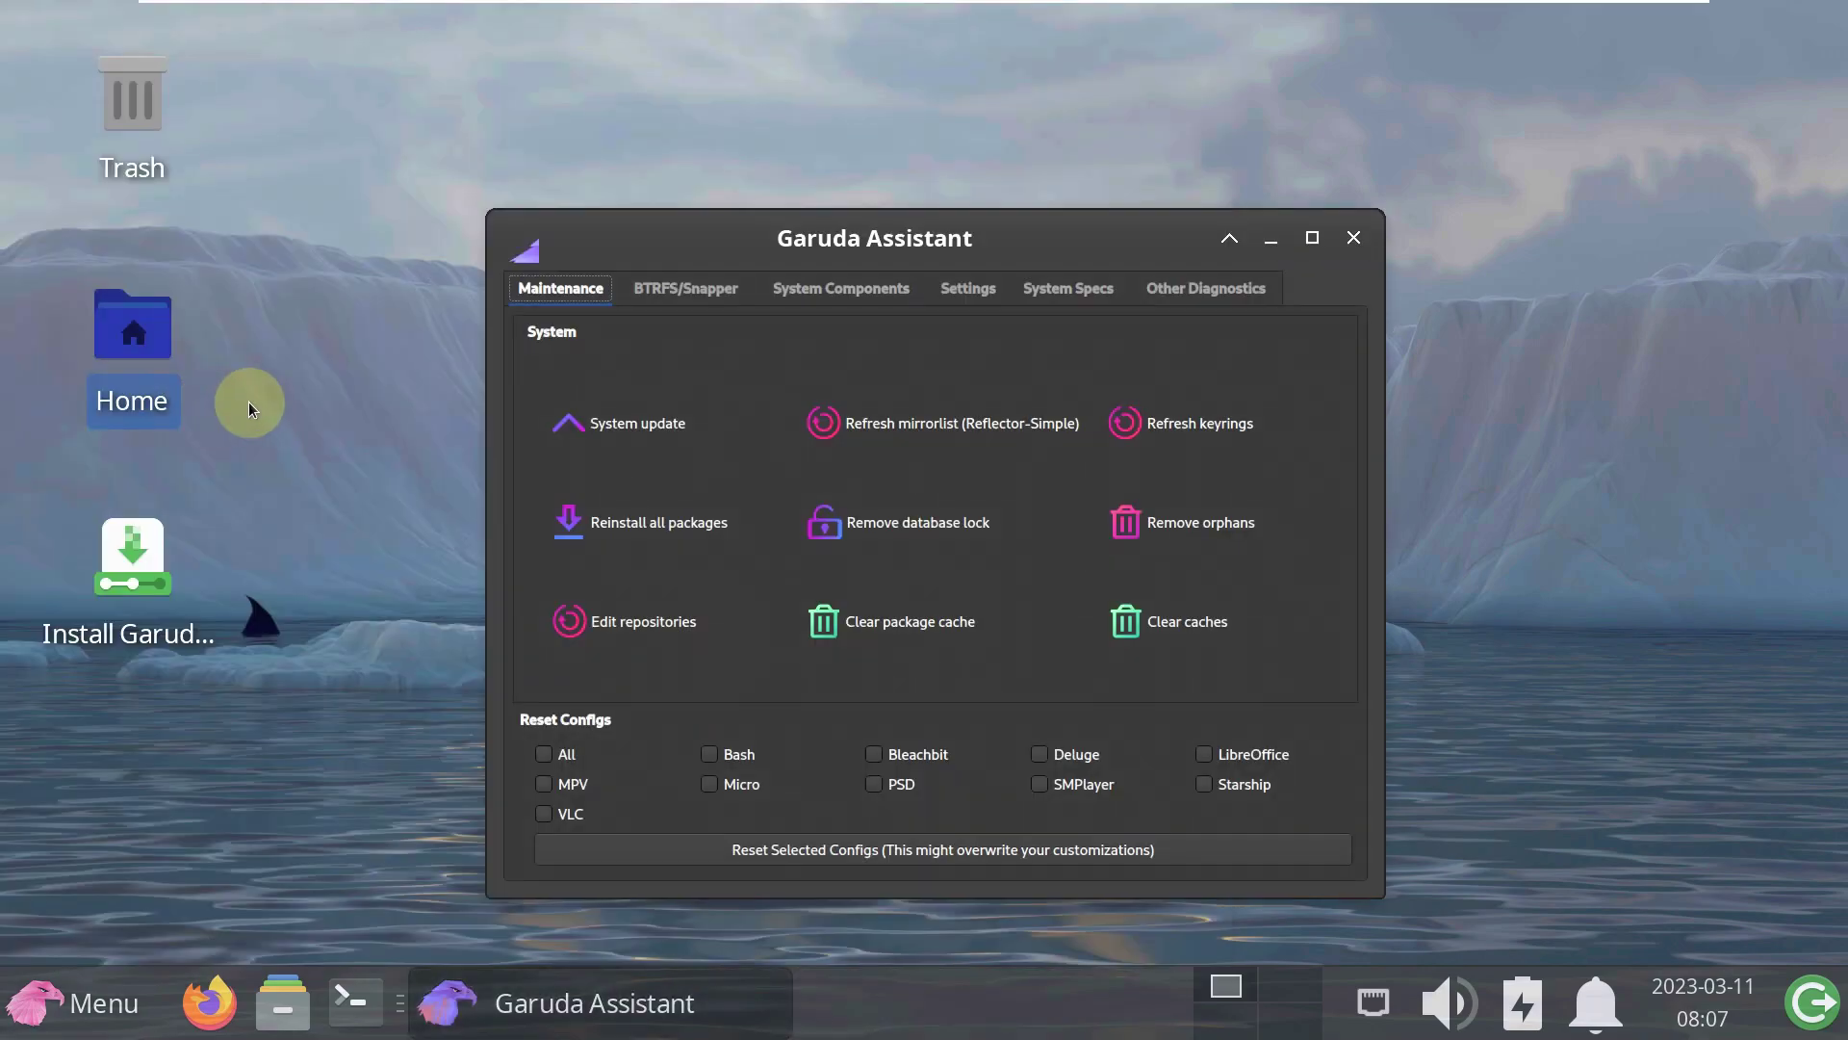
left_click(684, 289)
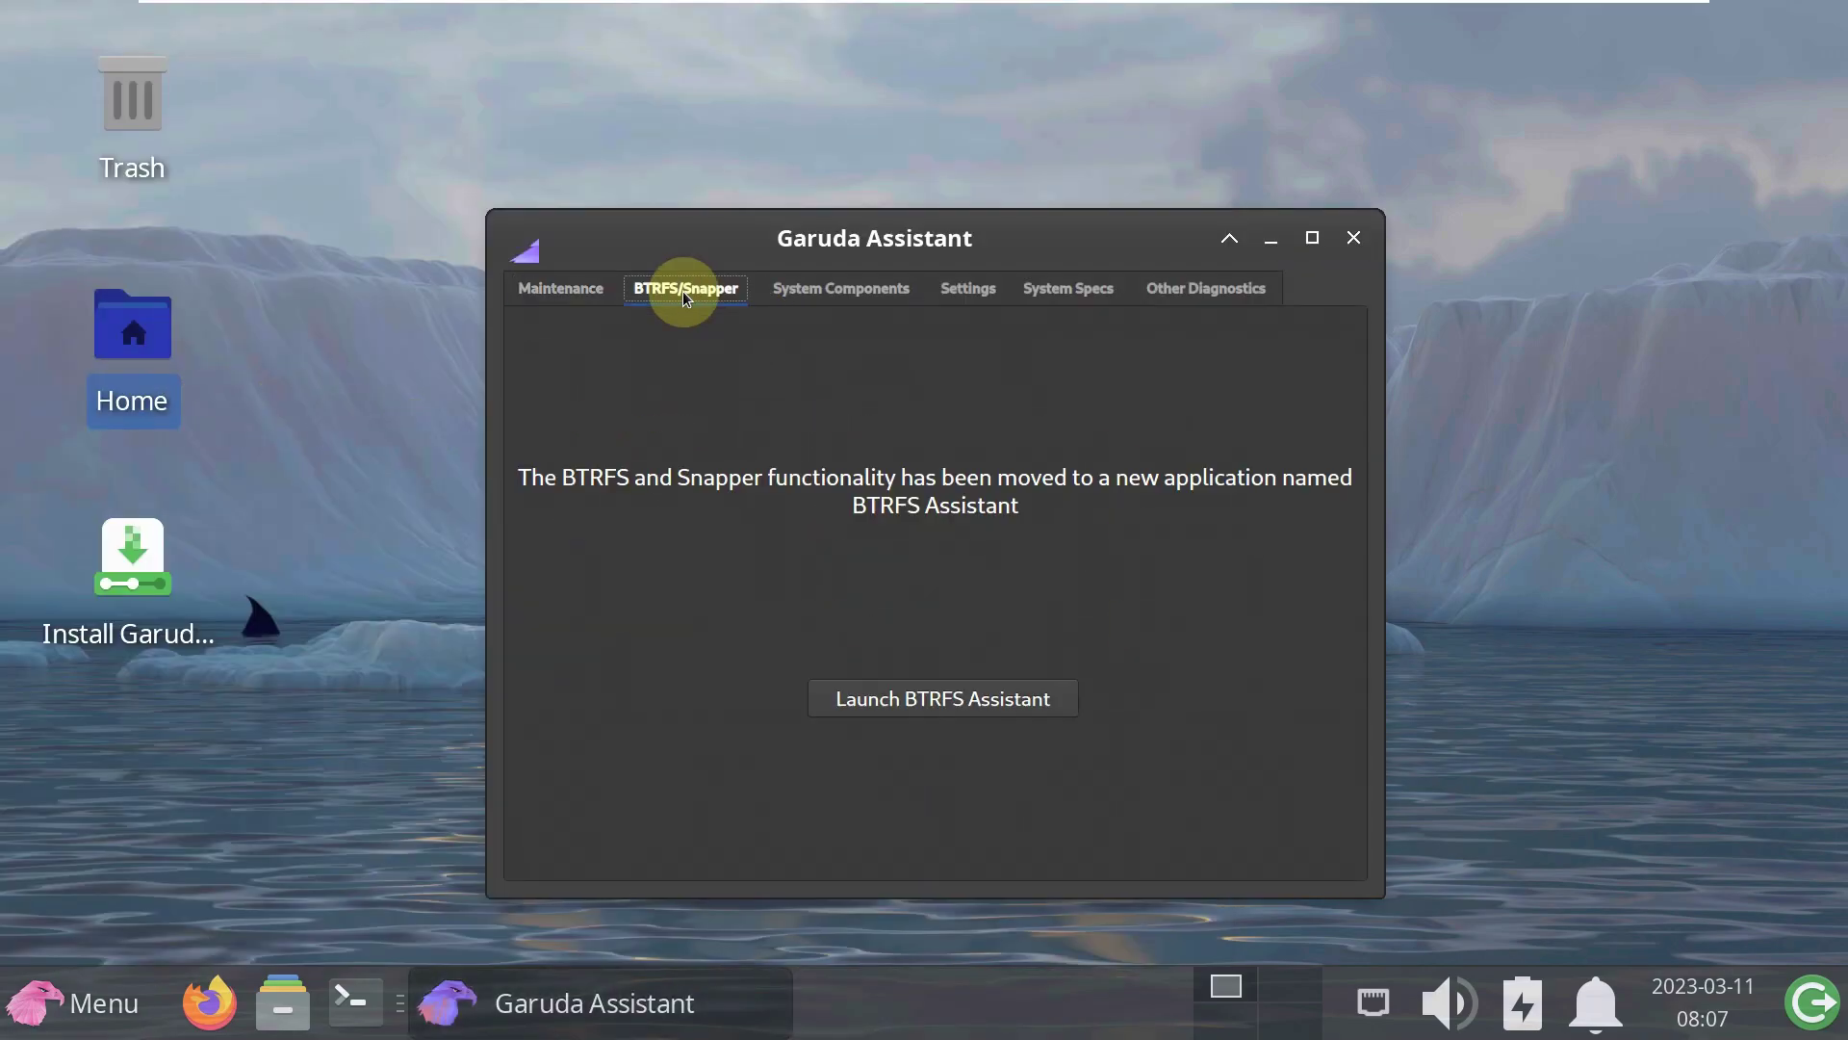
left_click(812, 287)
left_click(971, 287)
left_click(1059, 289)
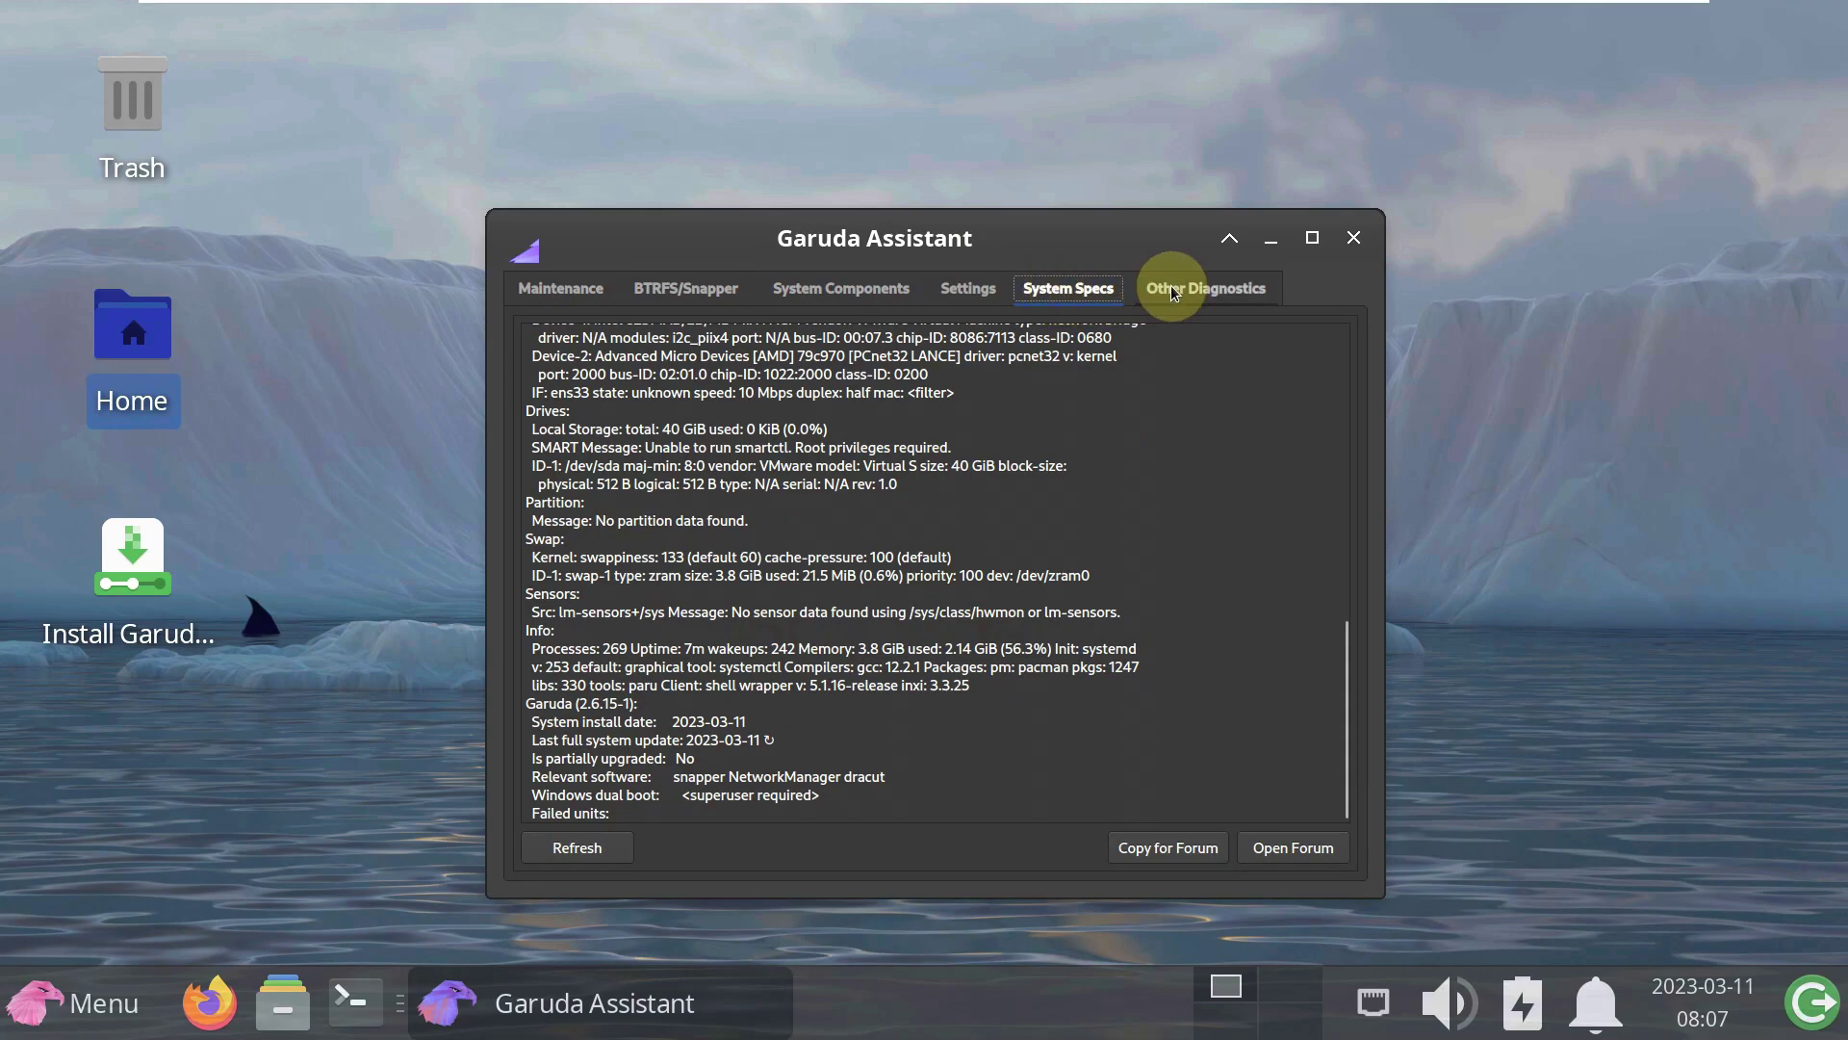
left_click(1203, 288)
left_click(1360, 239)
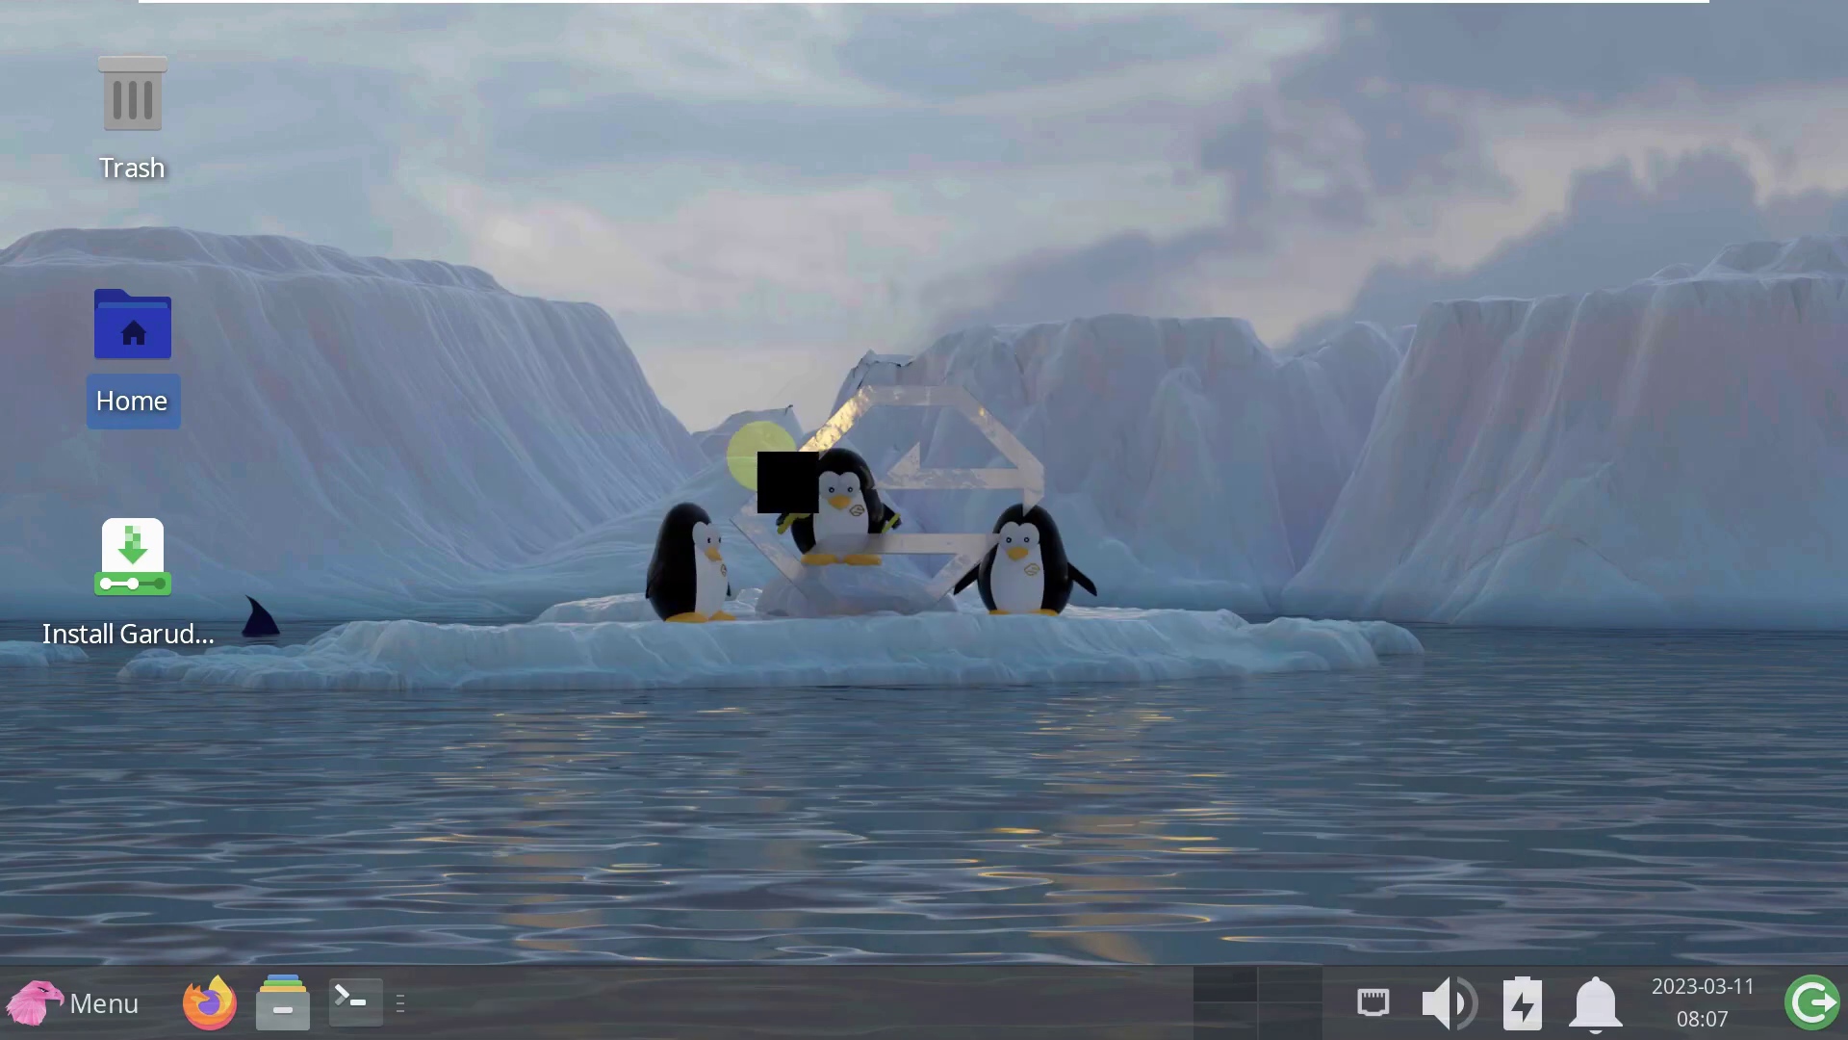
left_click(35, 1001)
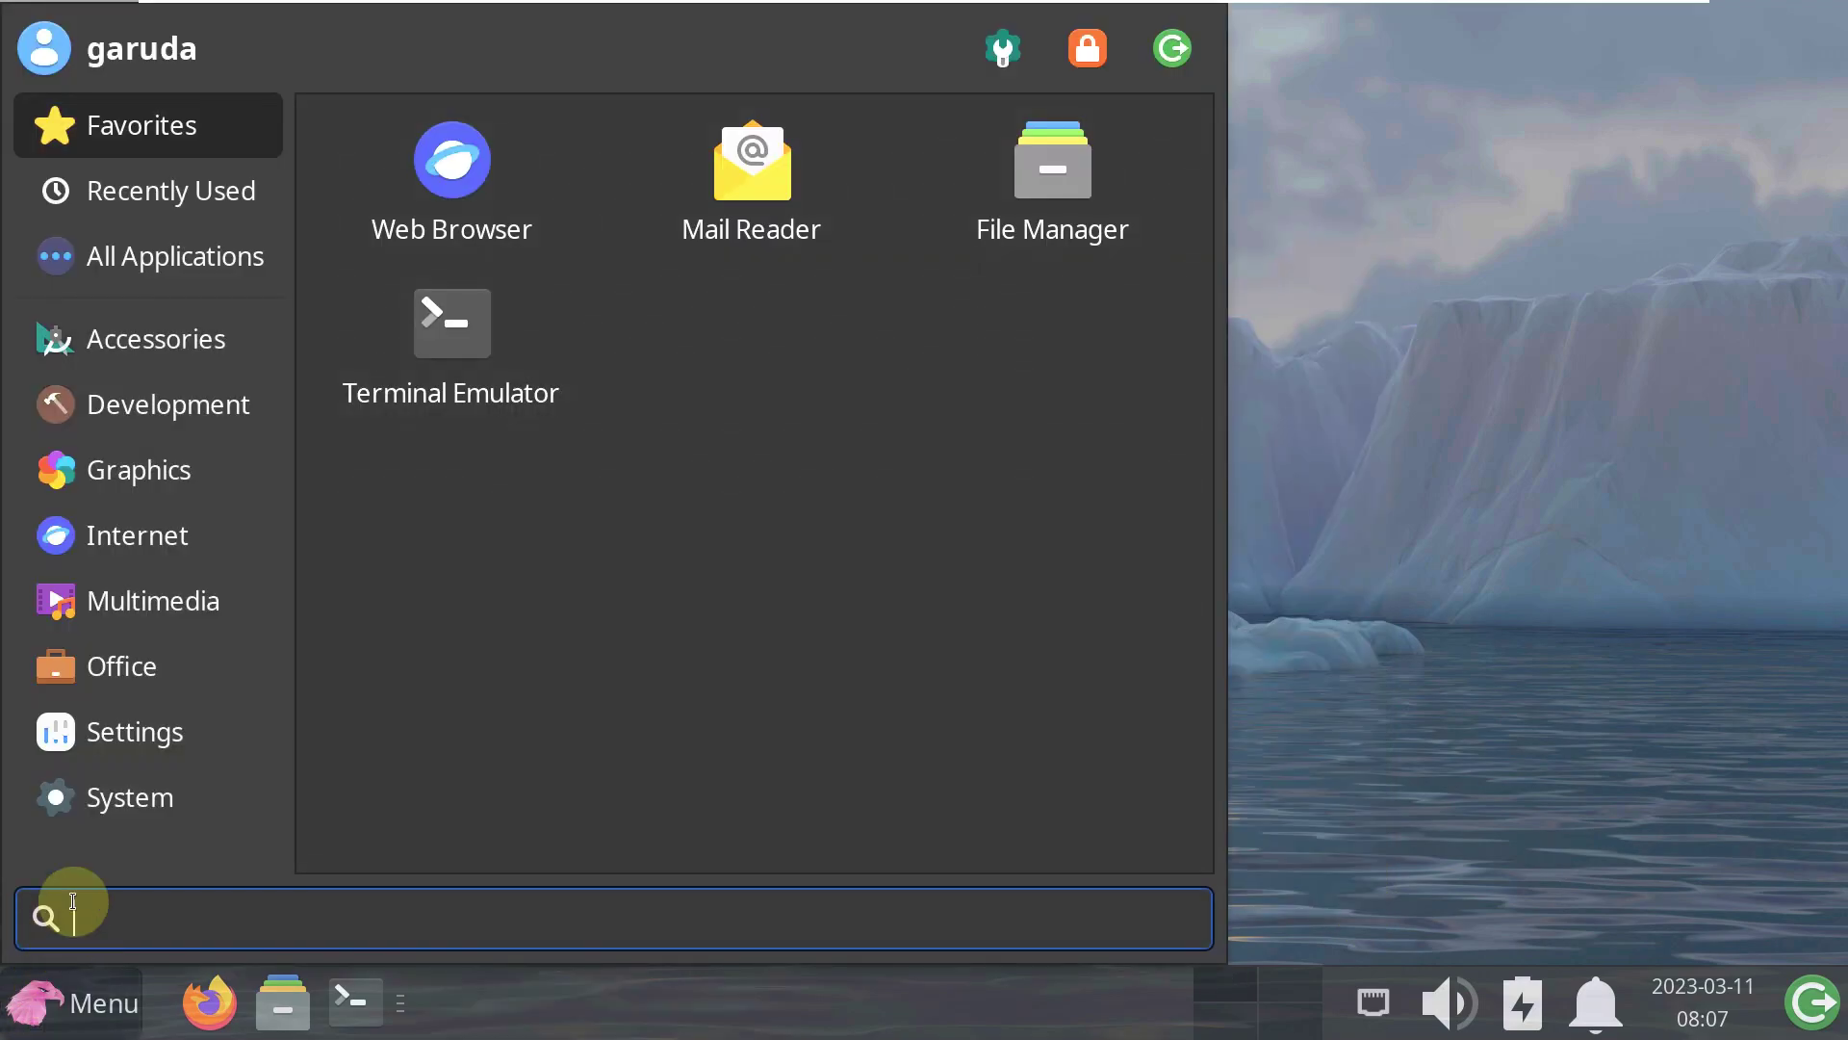
left_click(74, 796)
scroll(665, 676, "down", 5)
scroll(664, 676, "down", 3)
scroll(664, 675, "up", 3)
left_click(785, 265)
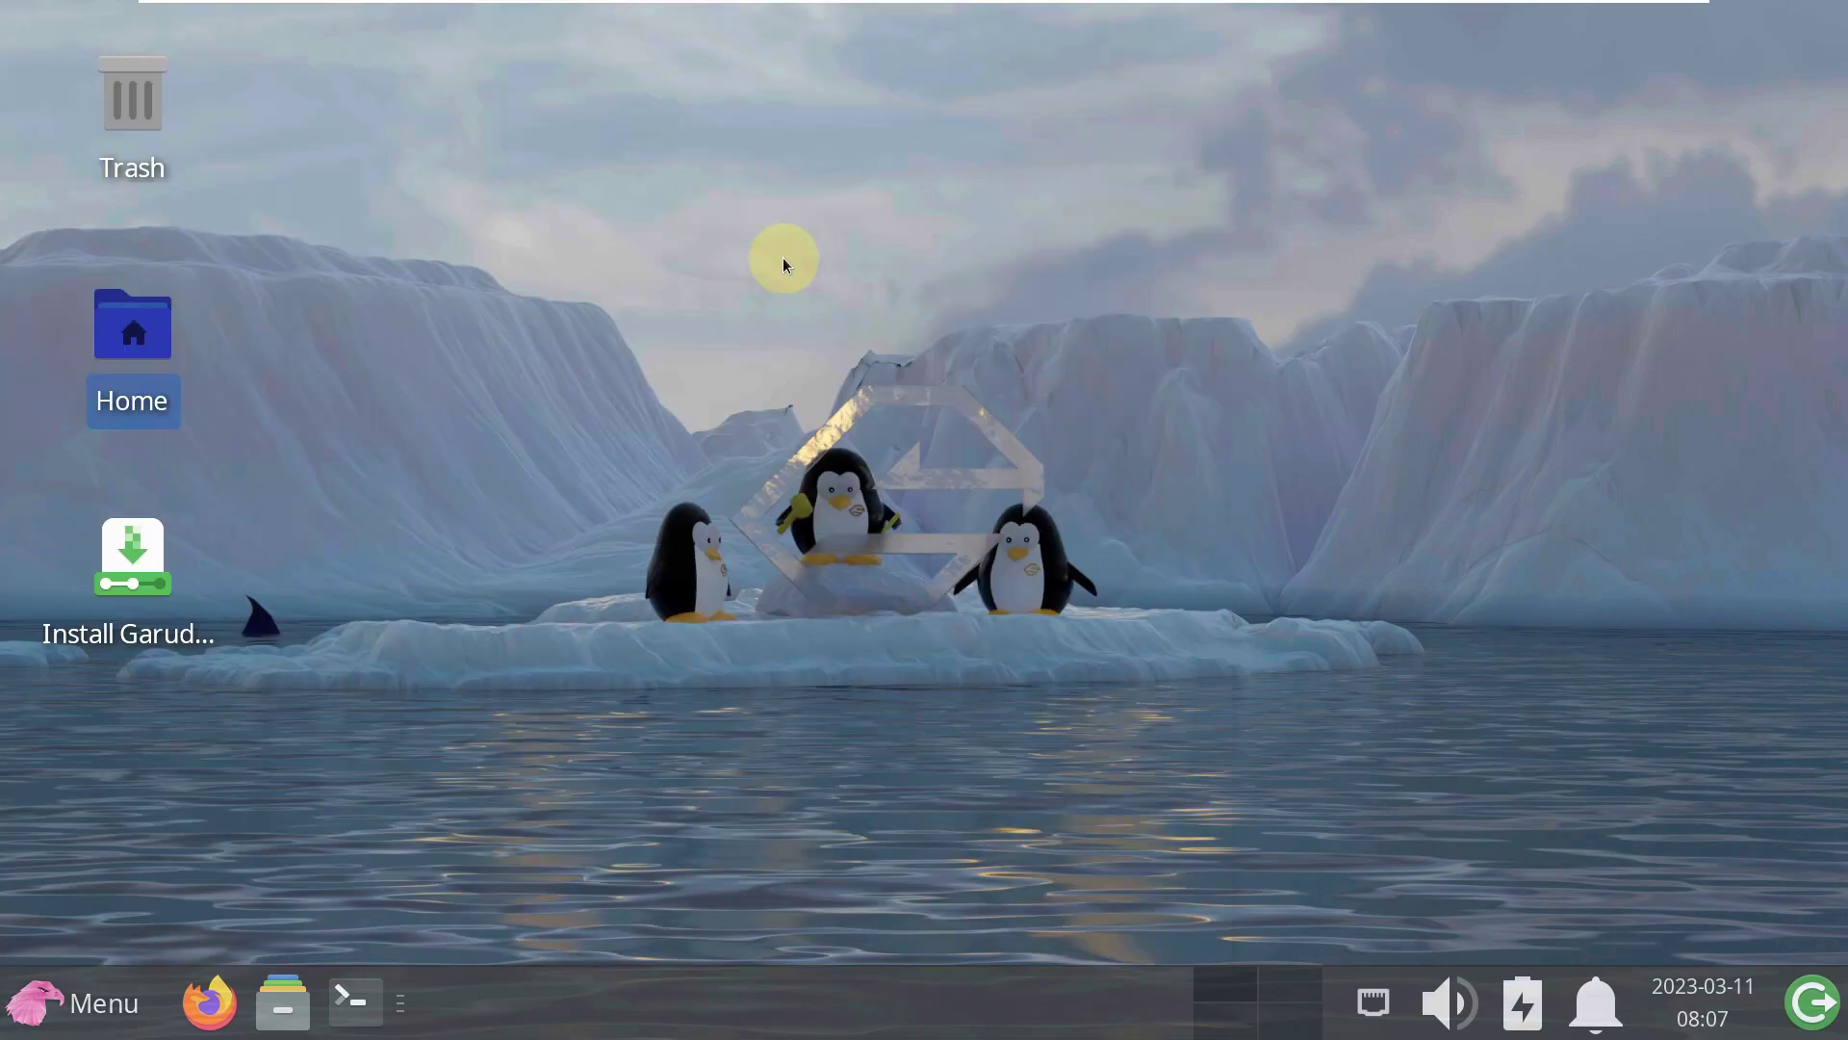
left_click_drag(916, 720, 920, 947)
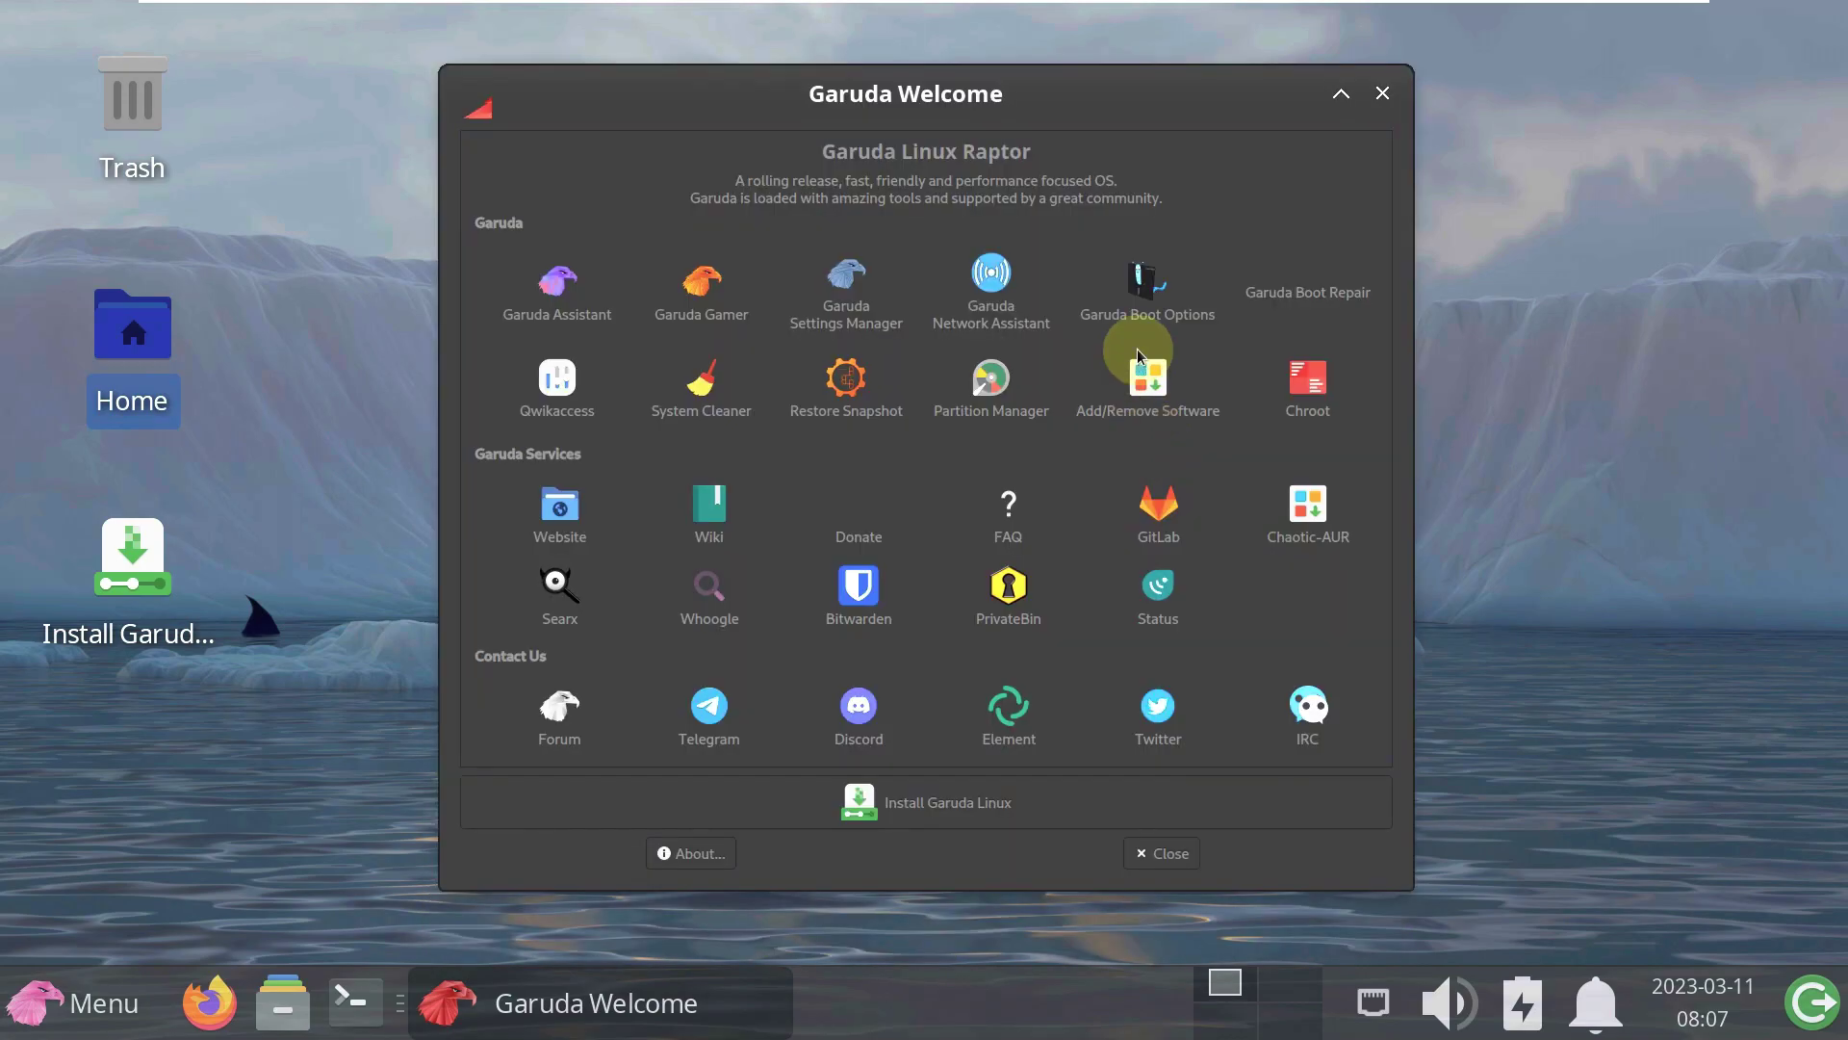
left_click(1382, 93)
left_click(73, 987)
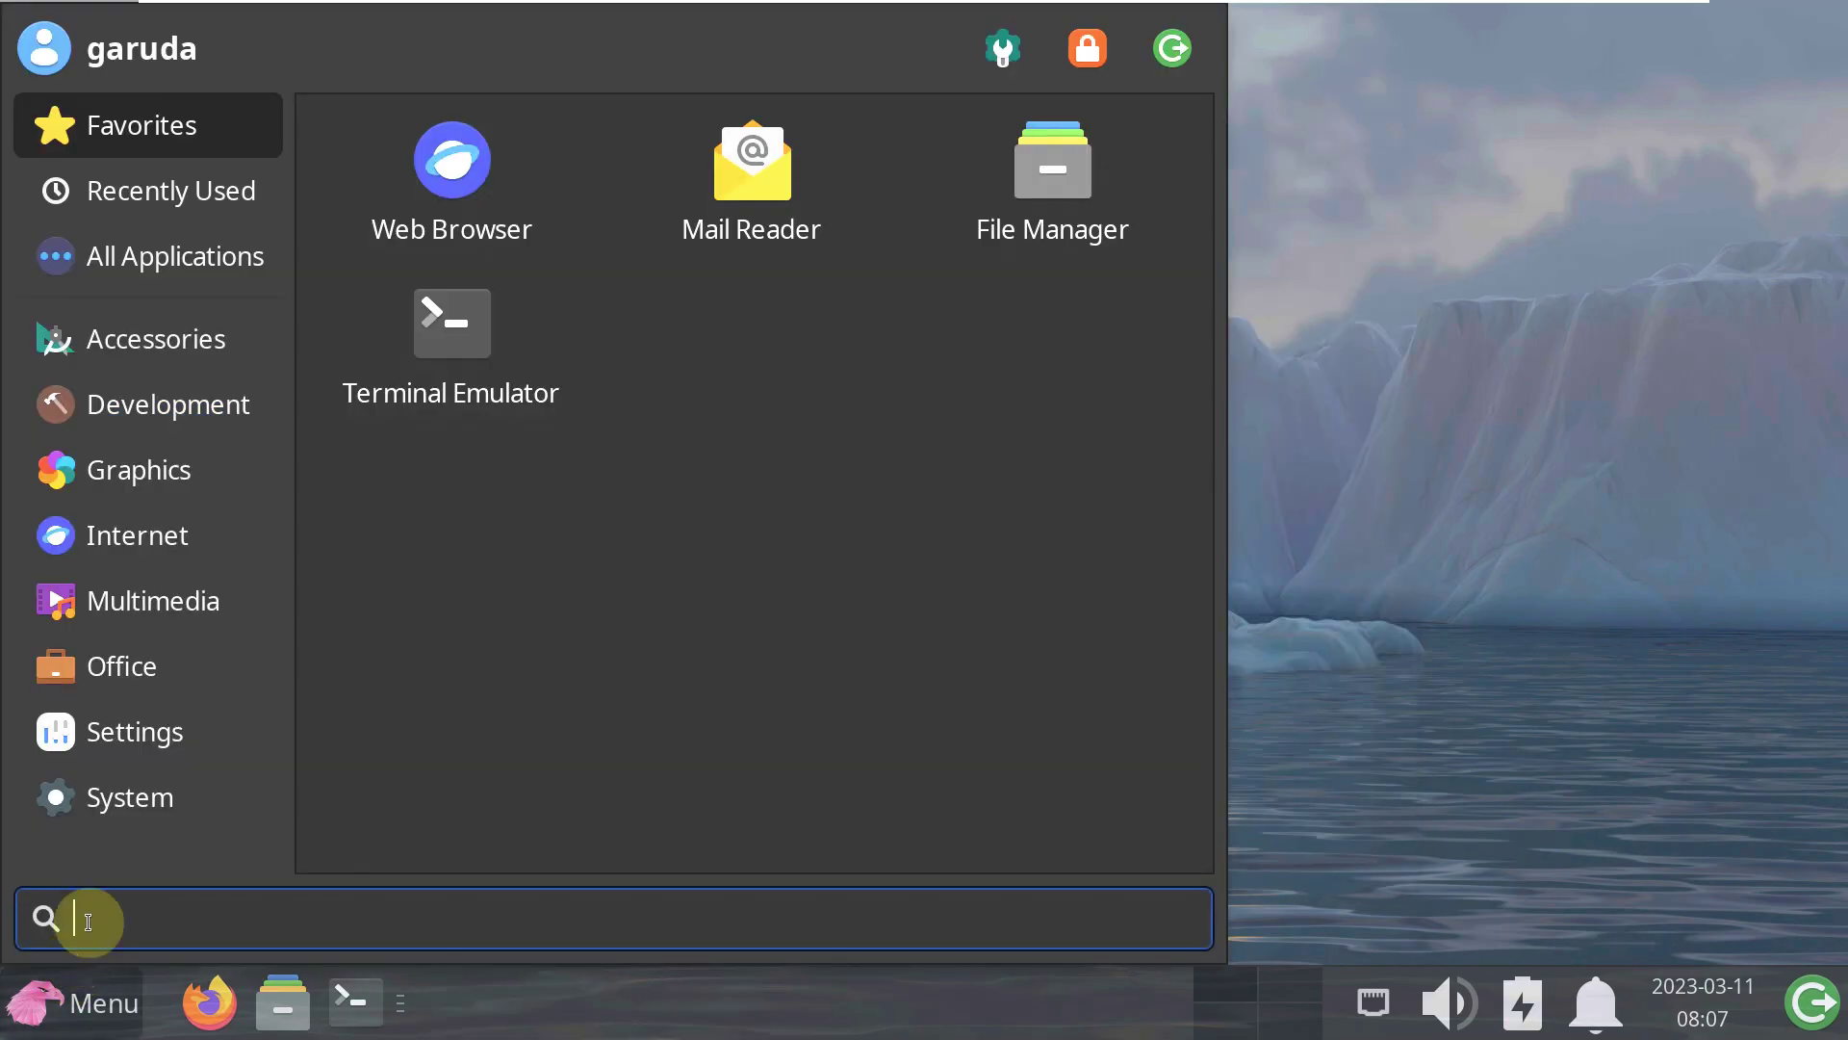
left_click(135, 795)
scroll(816, 574, "down", 10)
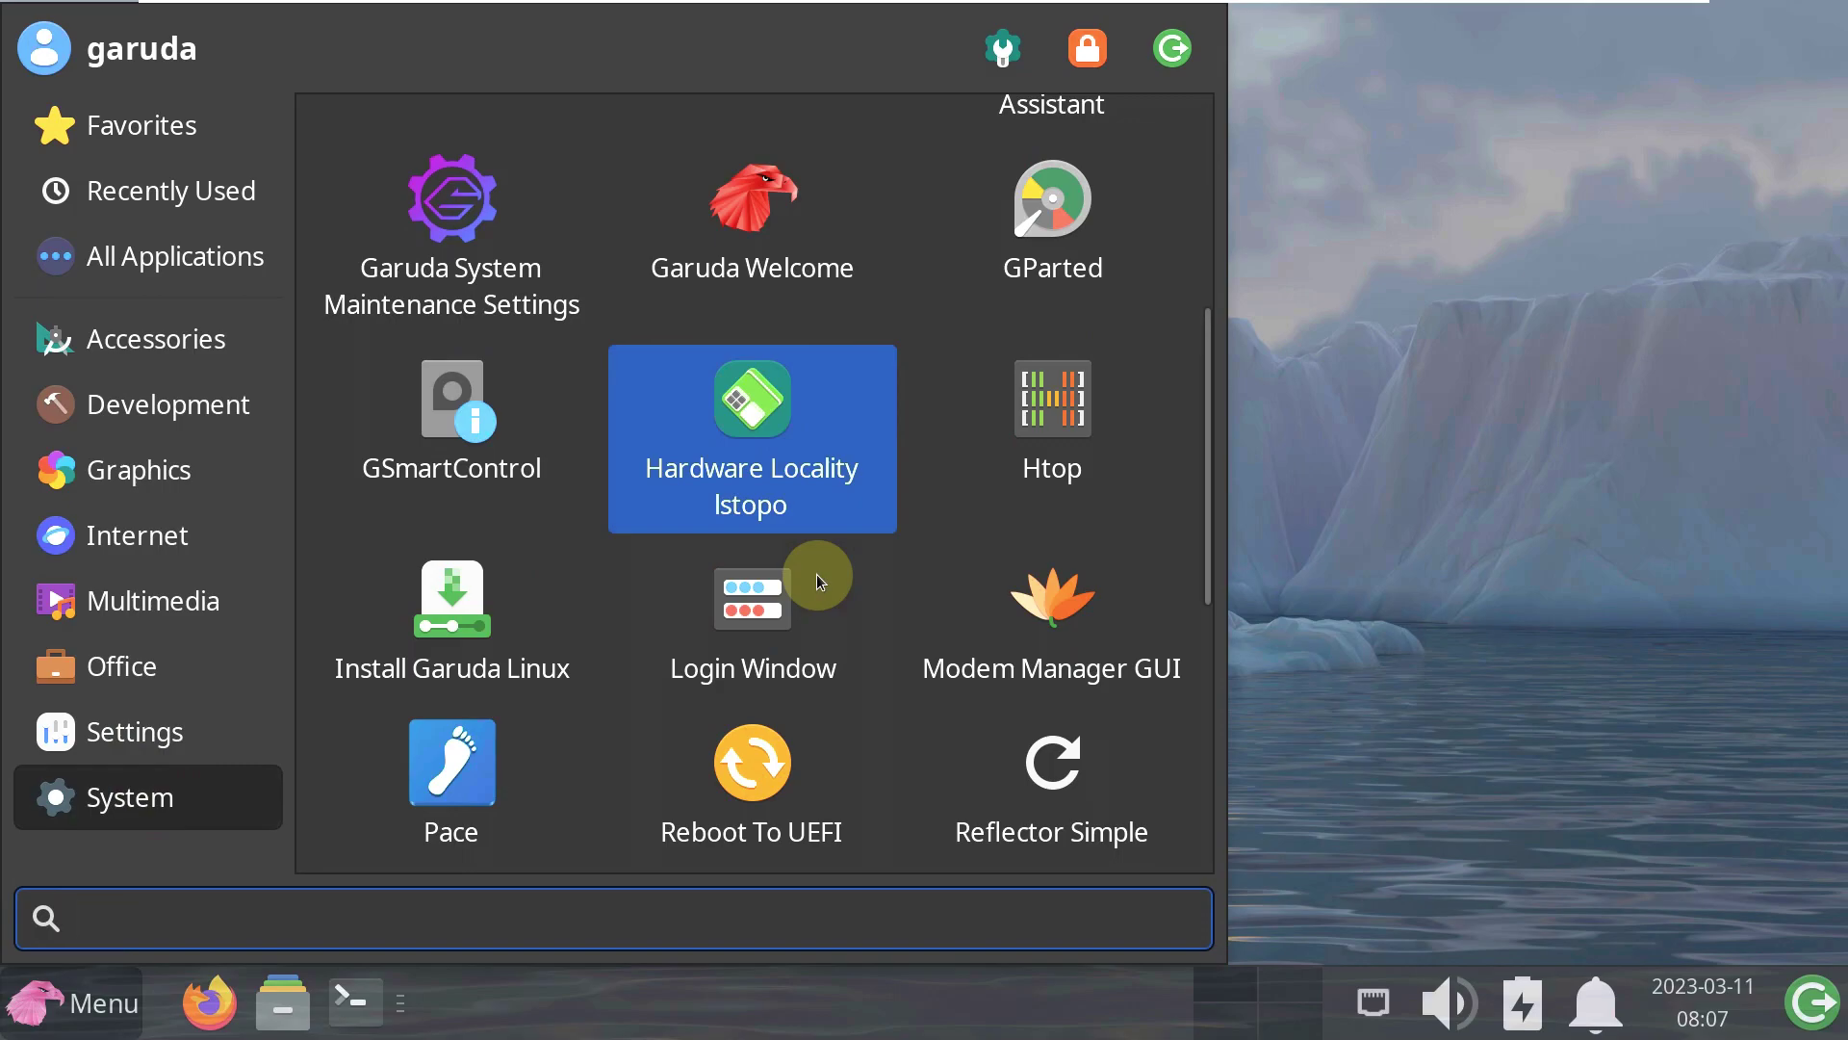
scroll(817, 574, "up", 1)
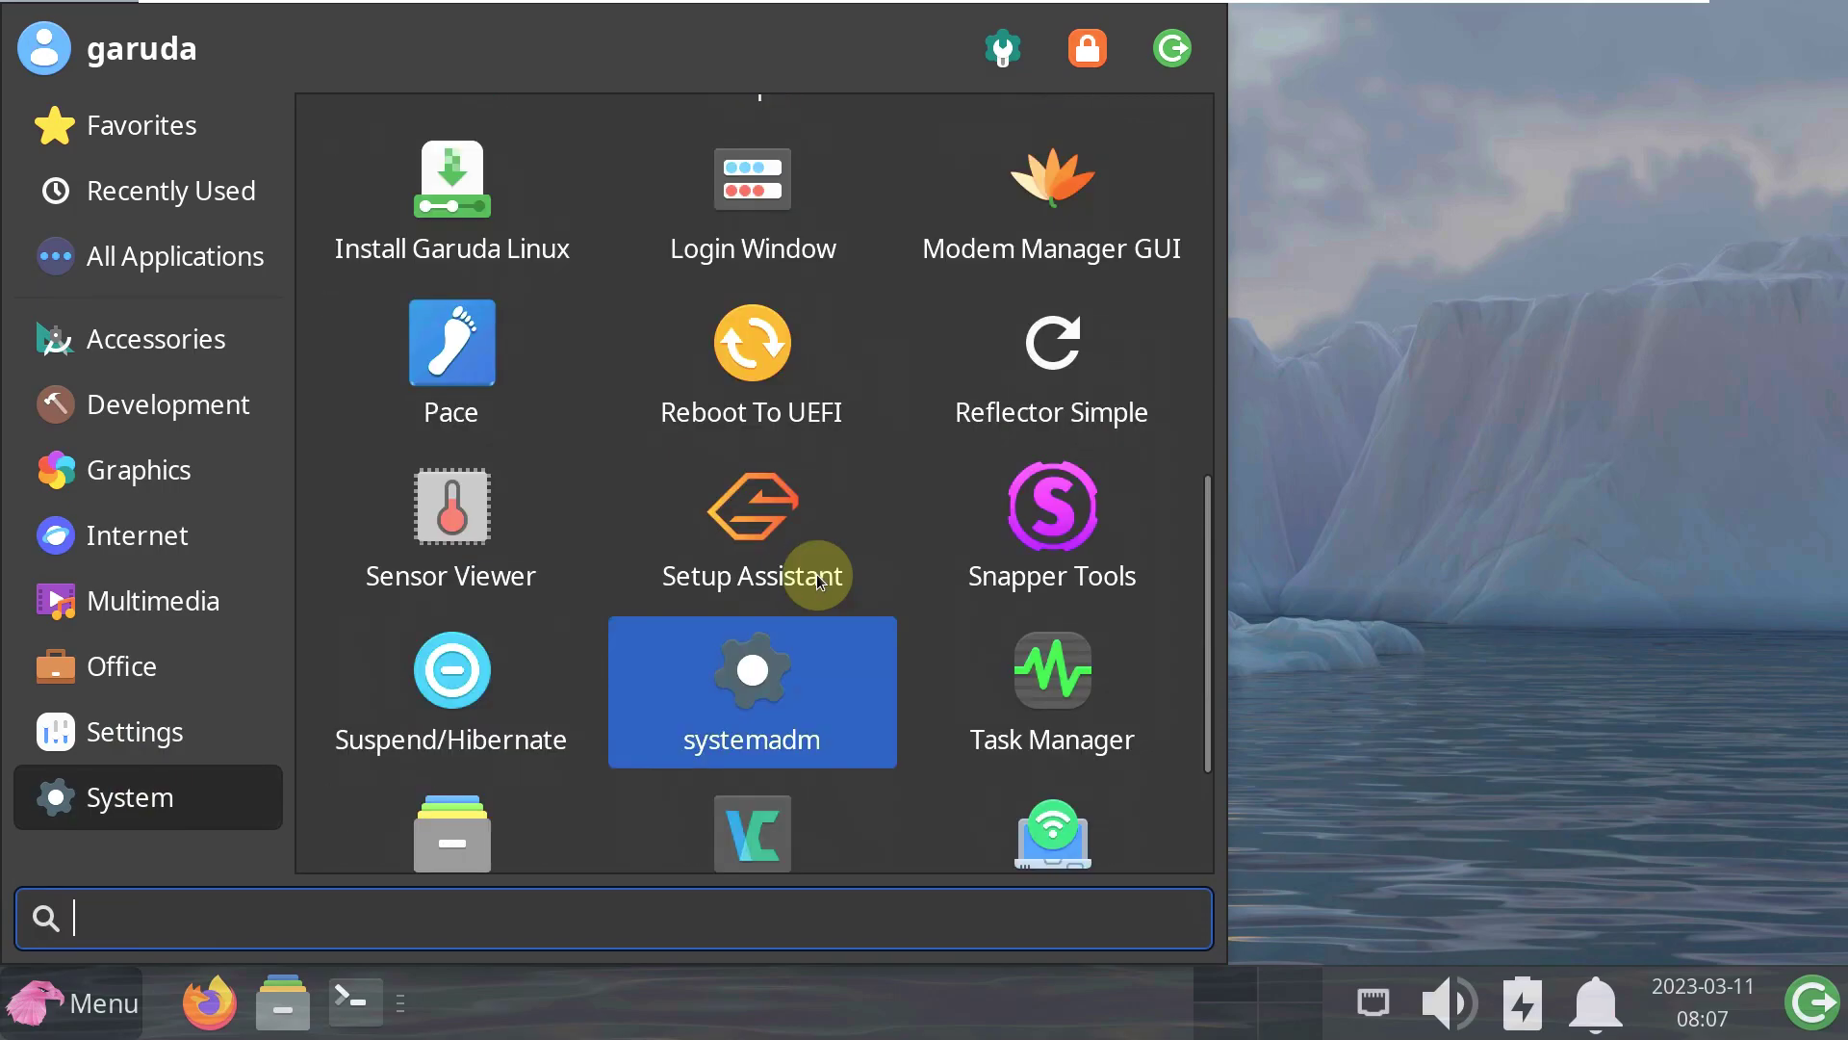
scroll(816, 573, "up", 2)
scroll(816, 574, "up", 4)
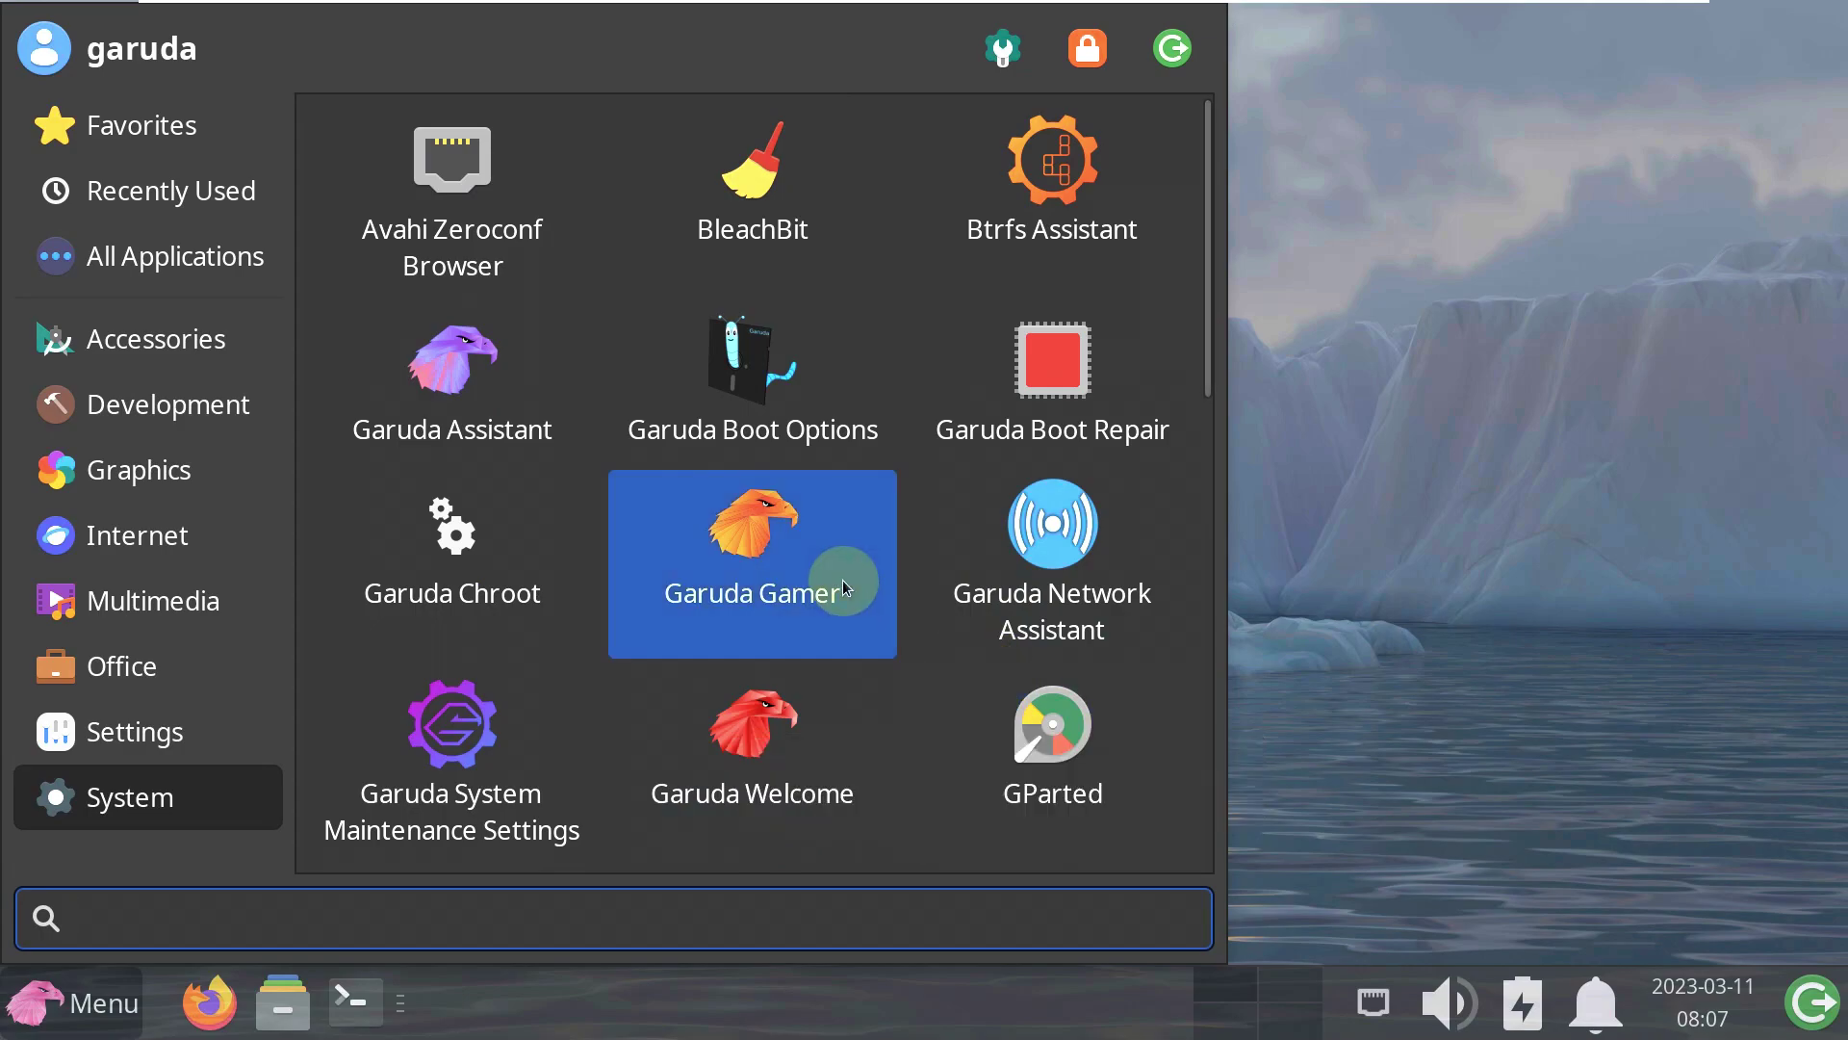
left_click(846, 587)
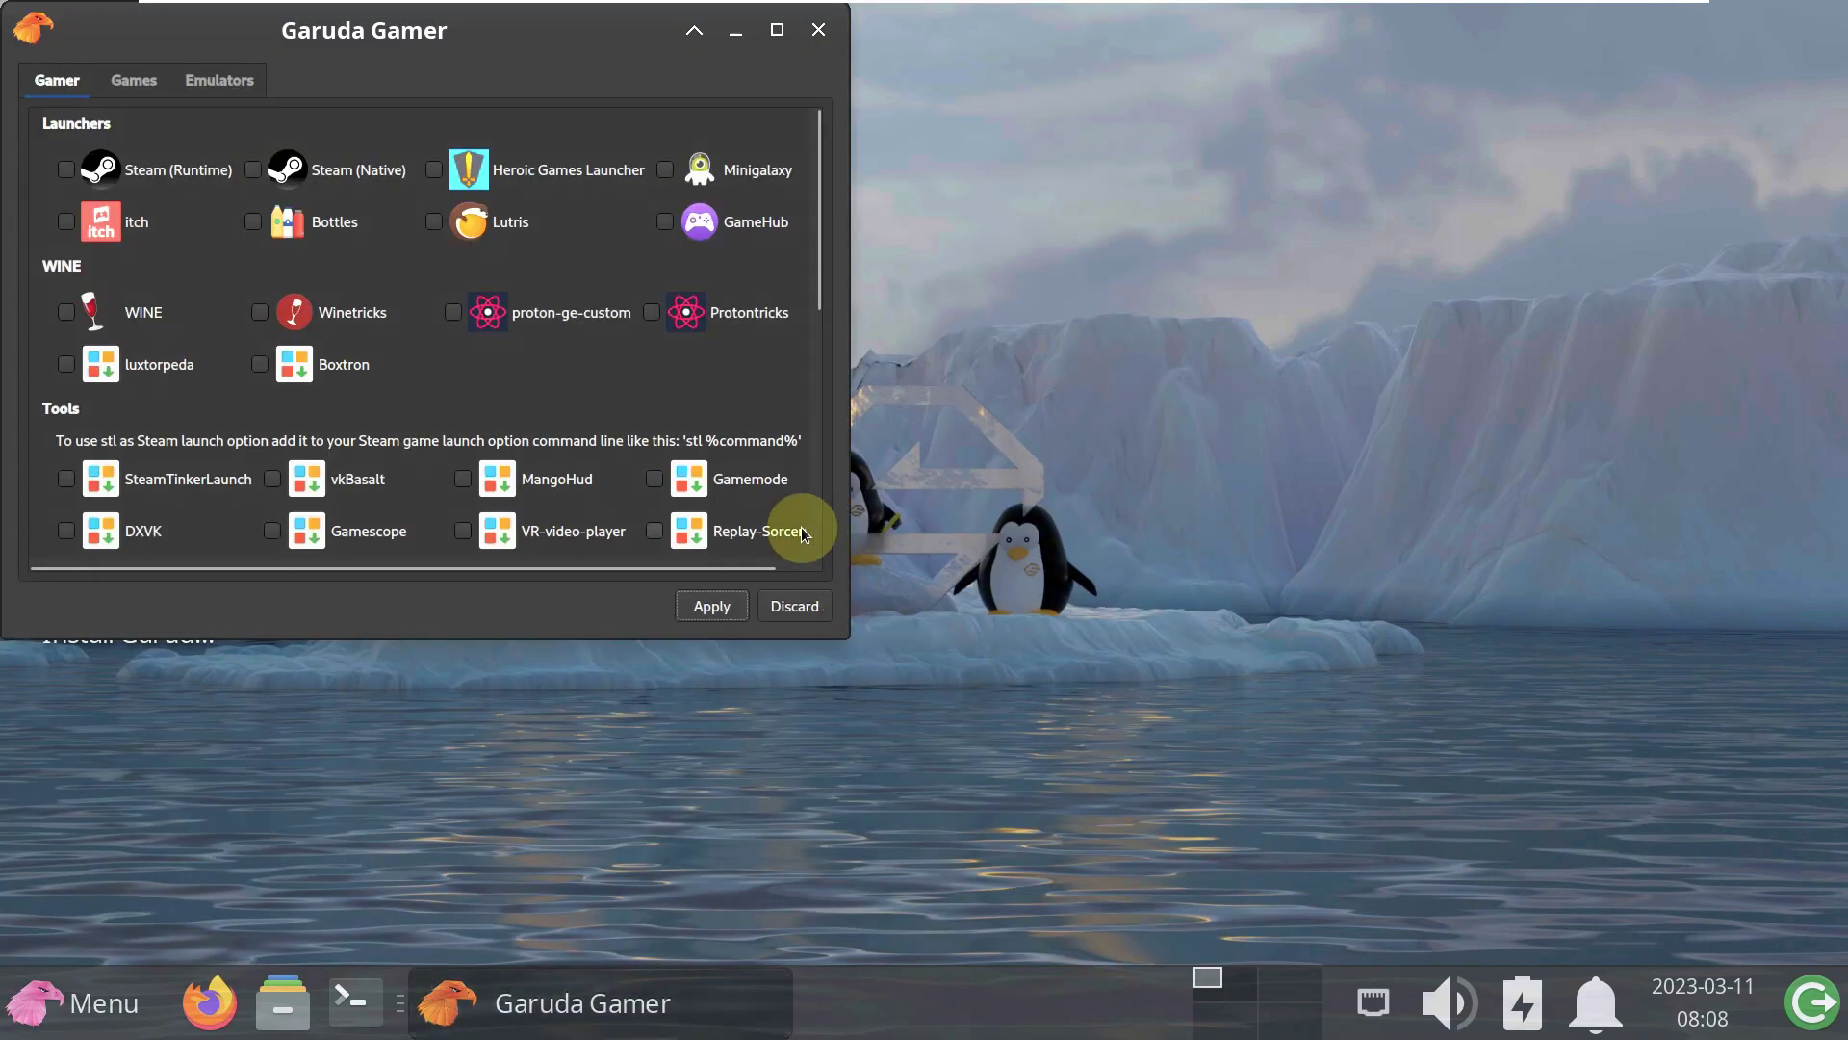
left_click_drag(837, 640, 1696, 937)
scroll(1352, 588, "down", 5)
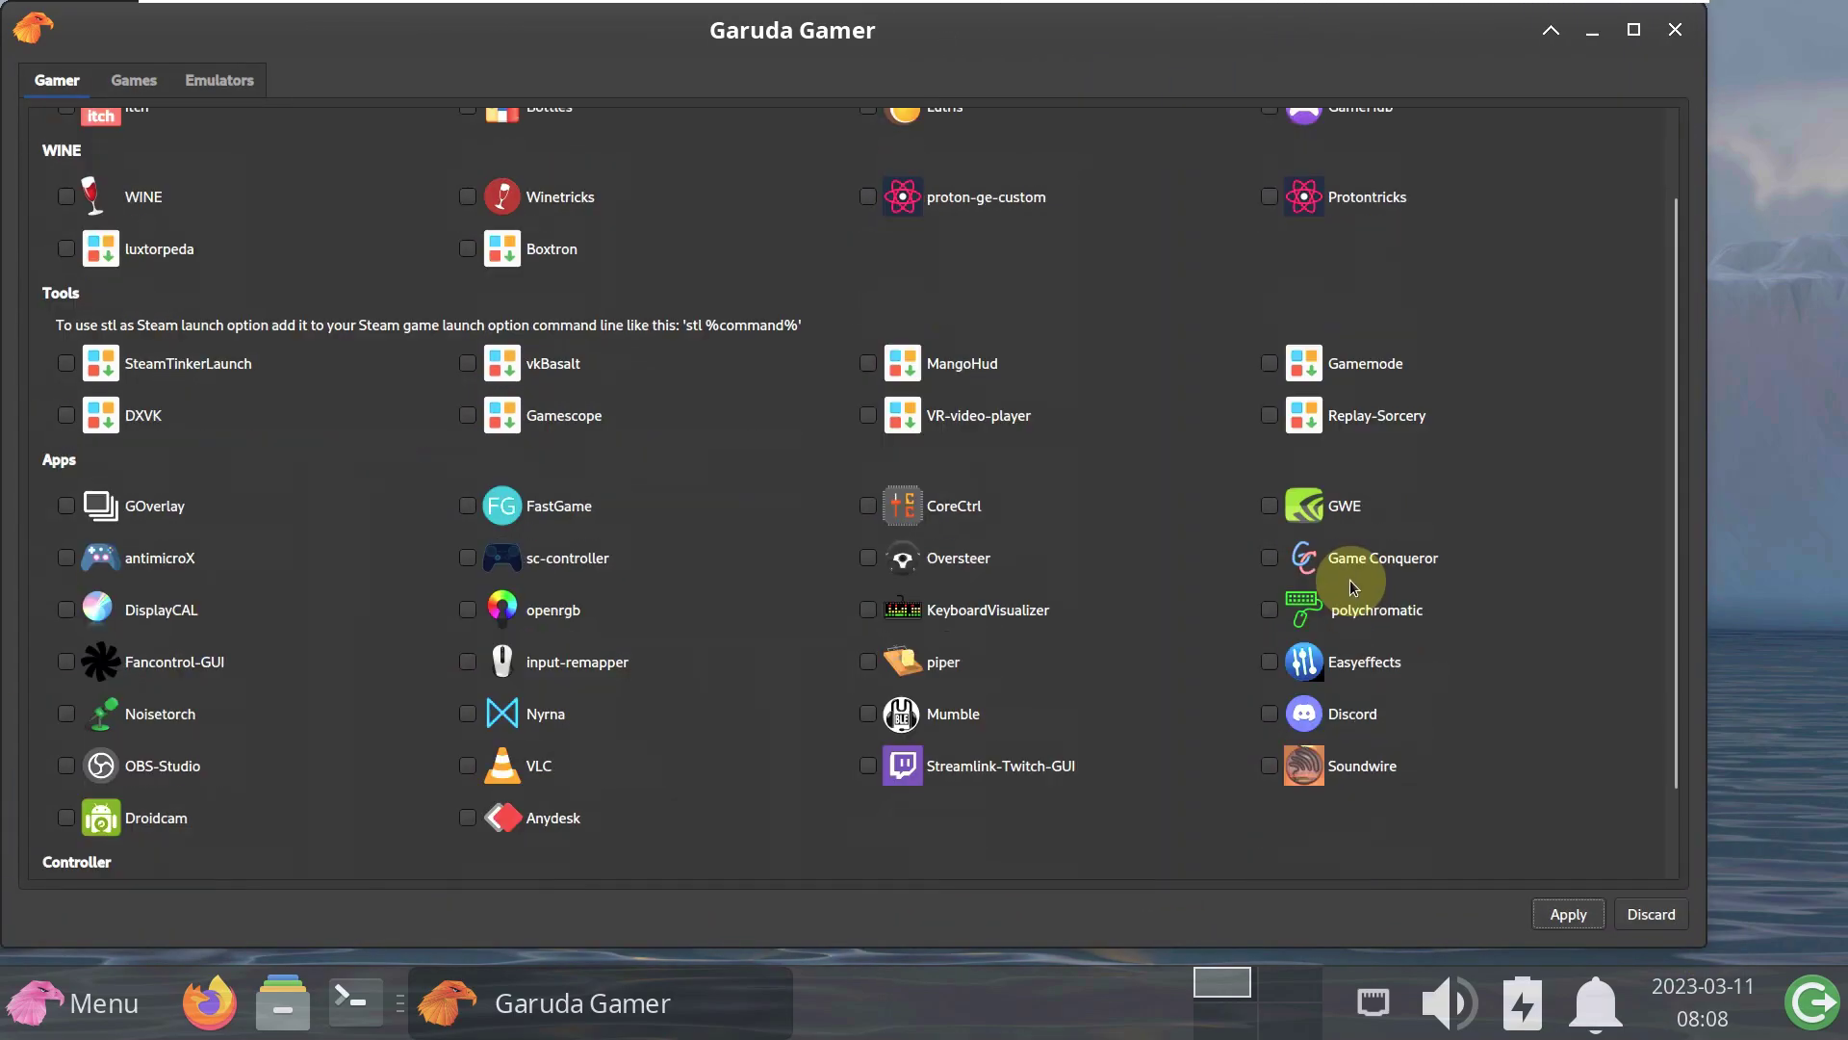
scroll(1352, 588, "up", 5)
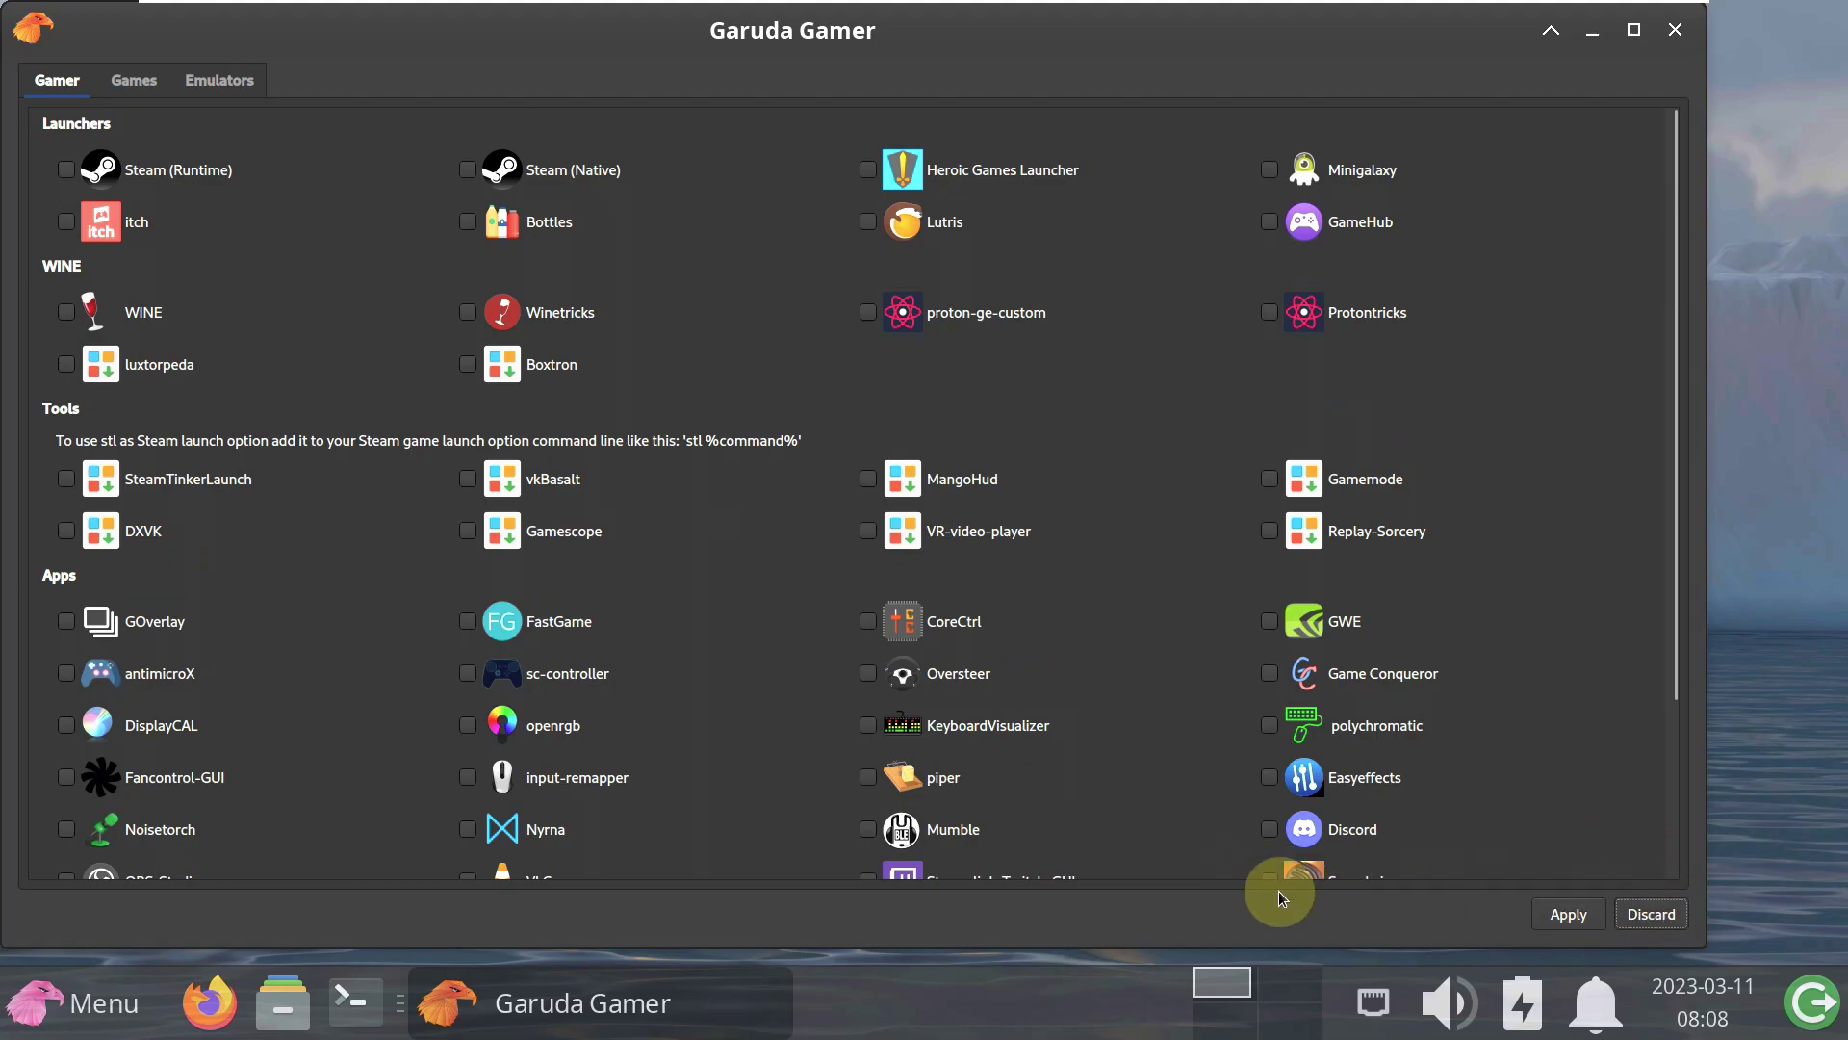
left_click(1674, 31)
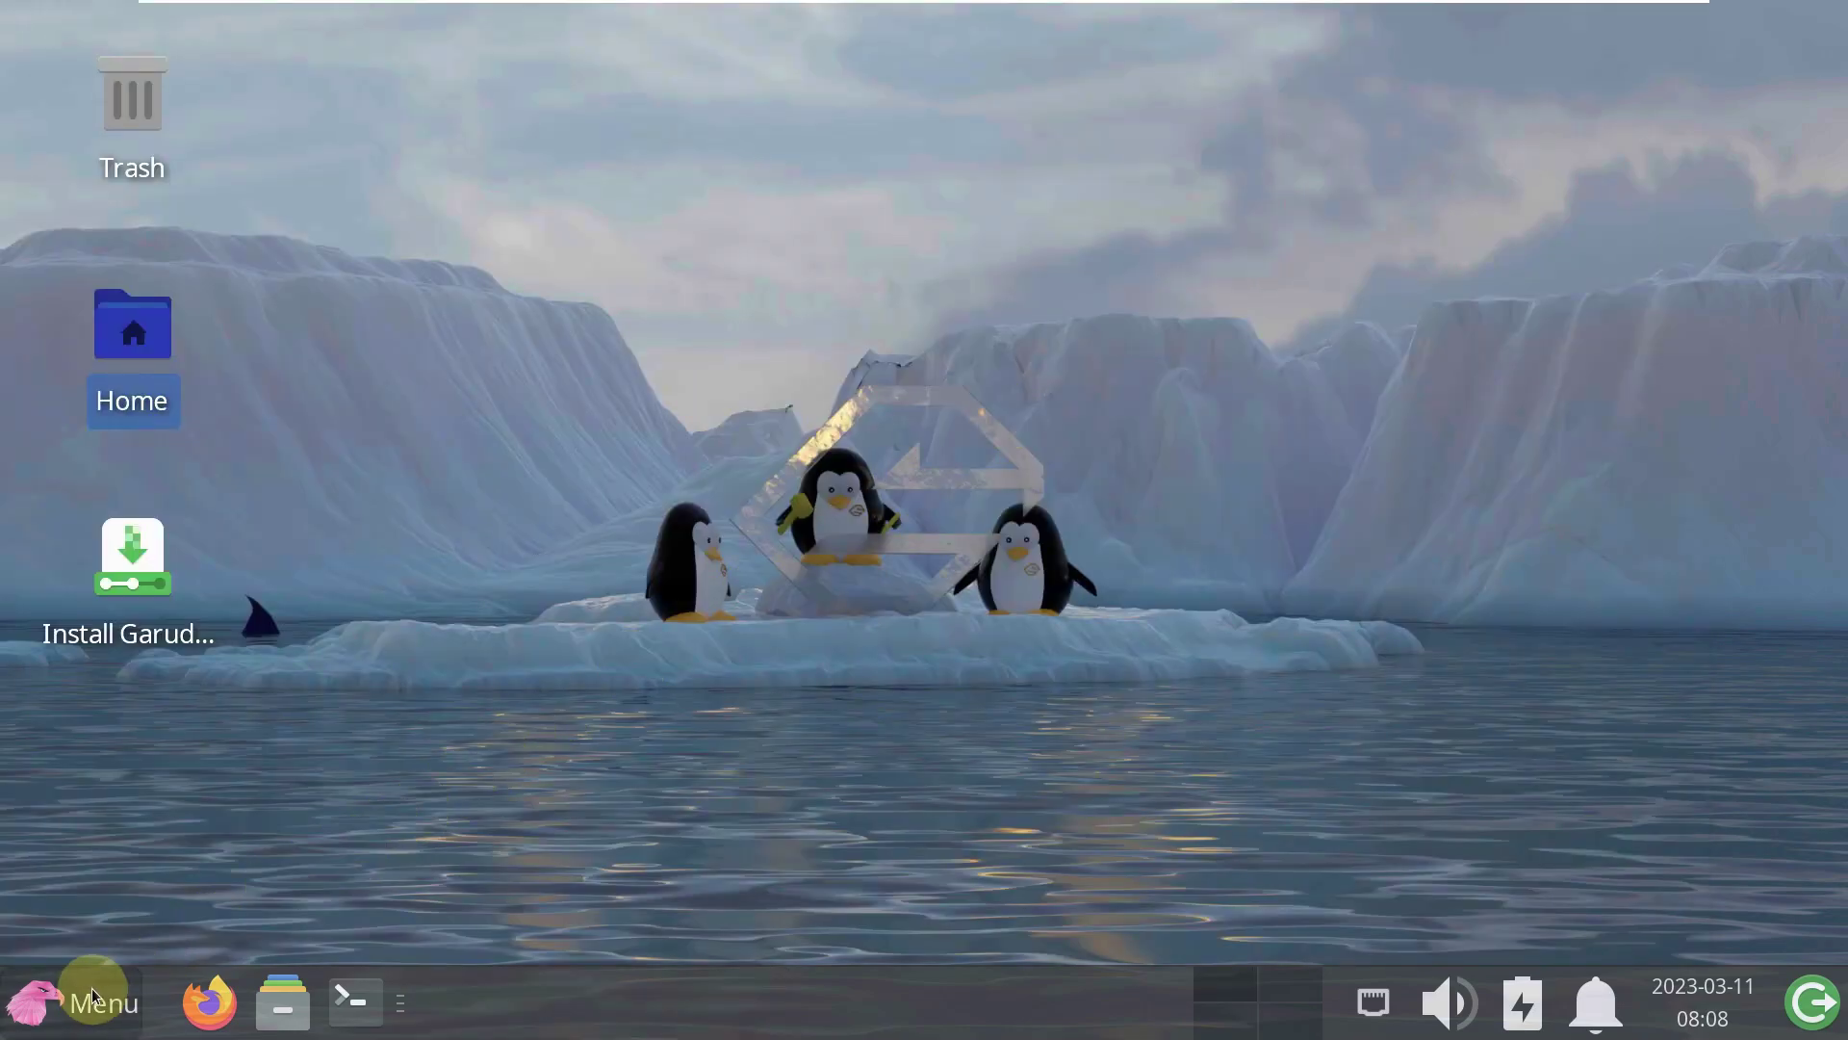
left_click(91, 997)
left_click(136, 797)
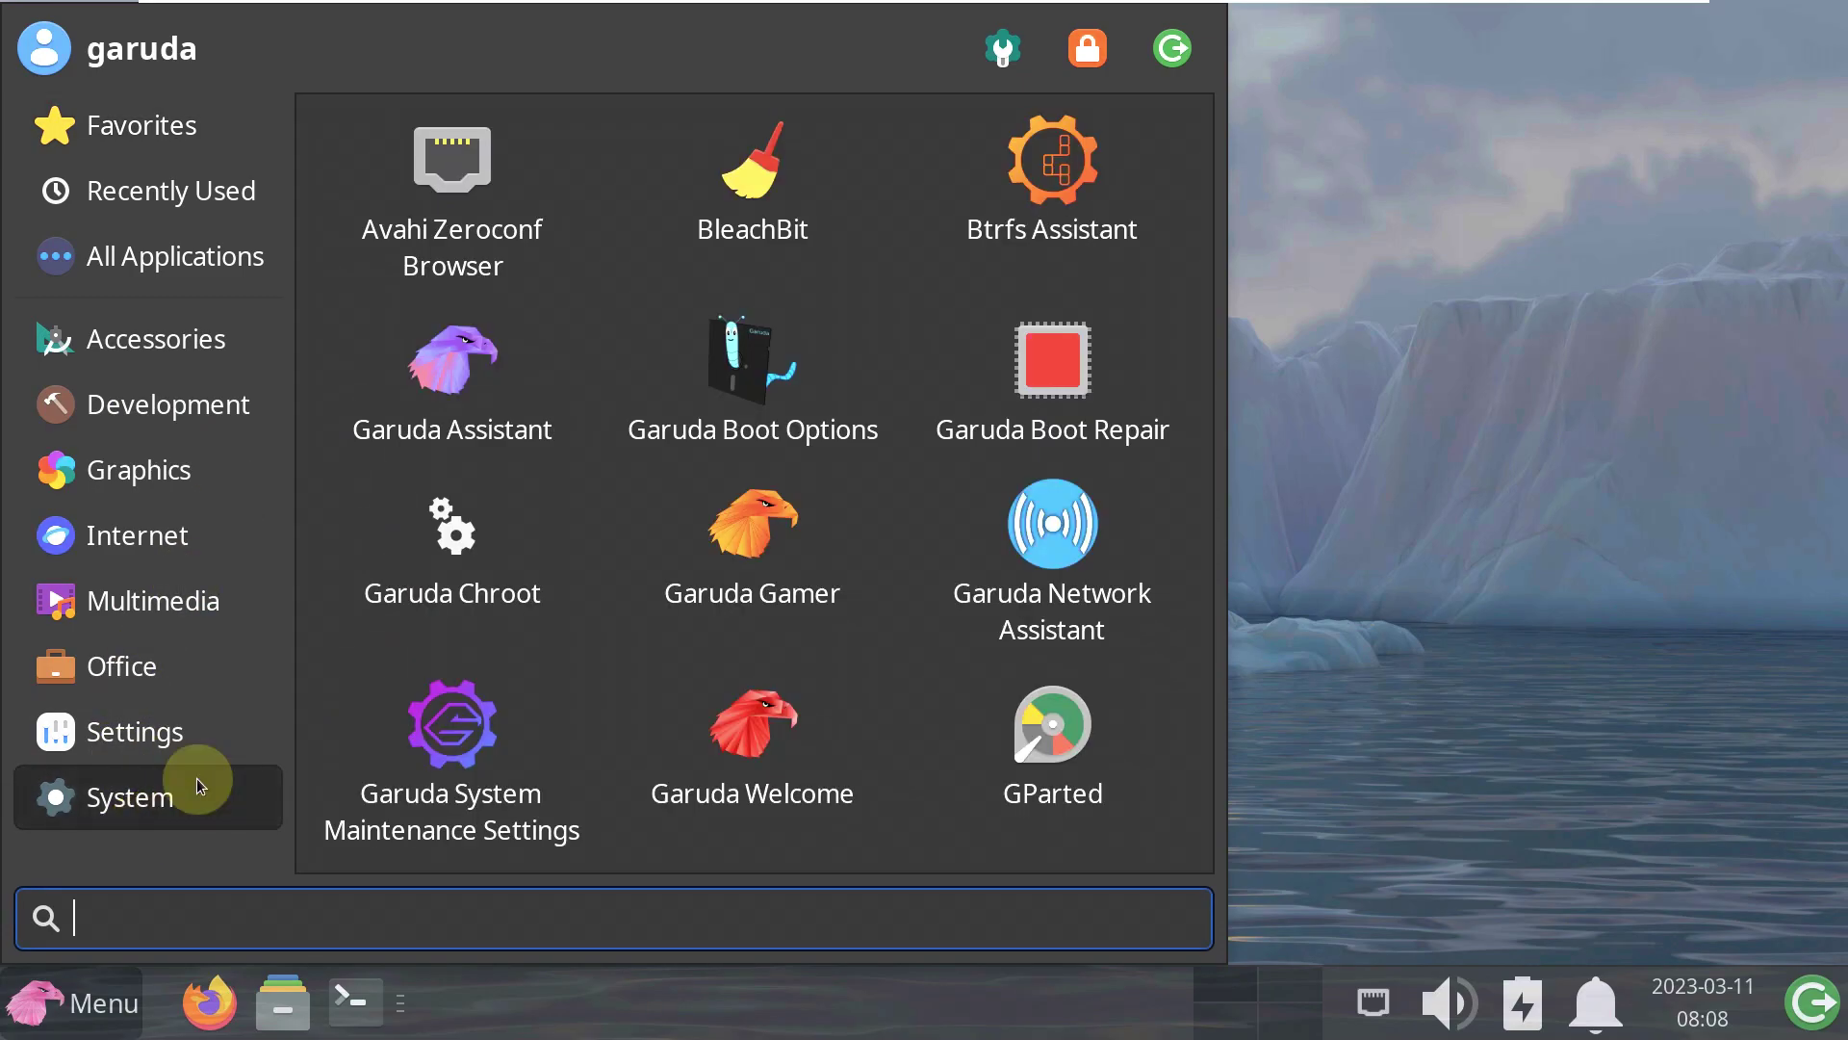
left_click(817, 558)
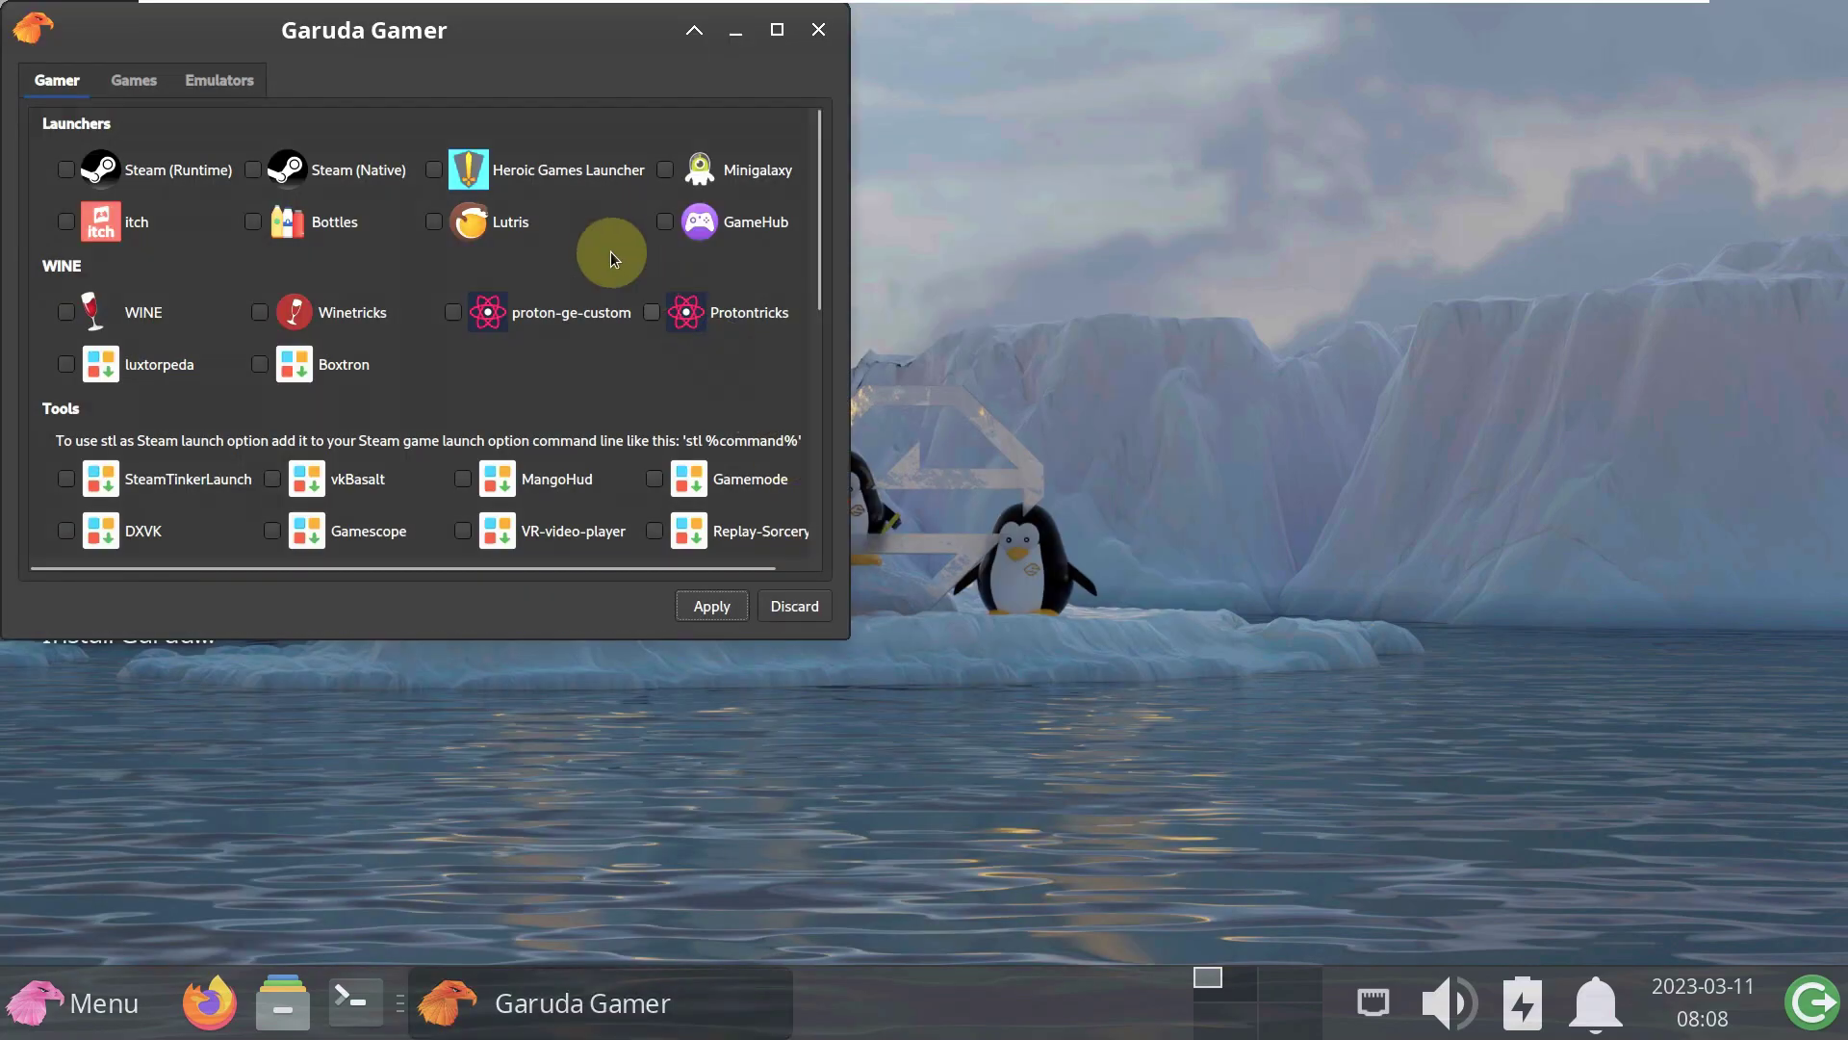
left_click(141, 88)
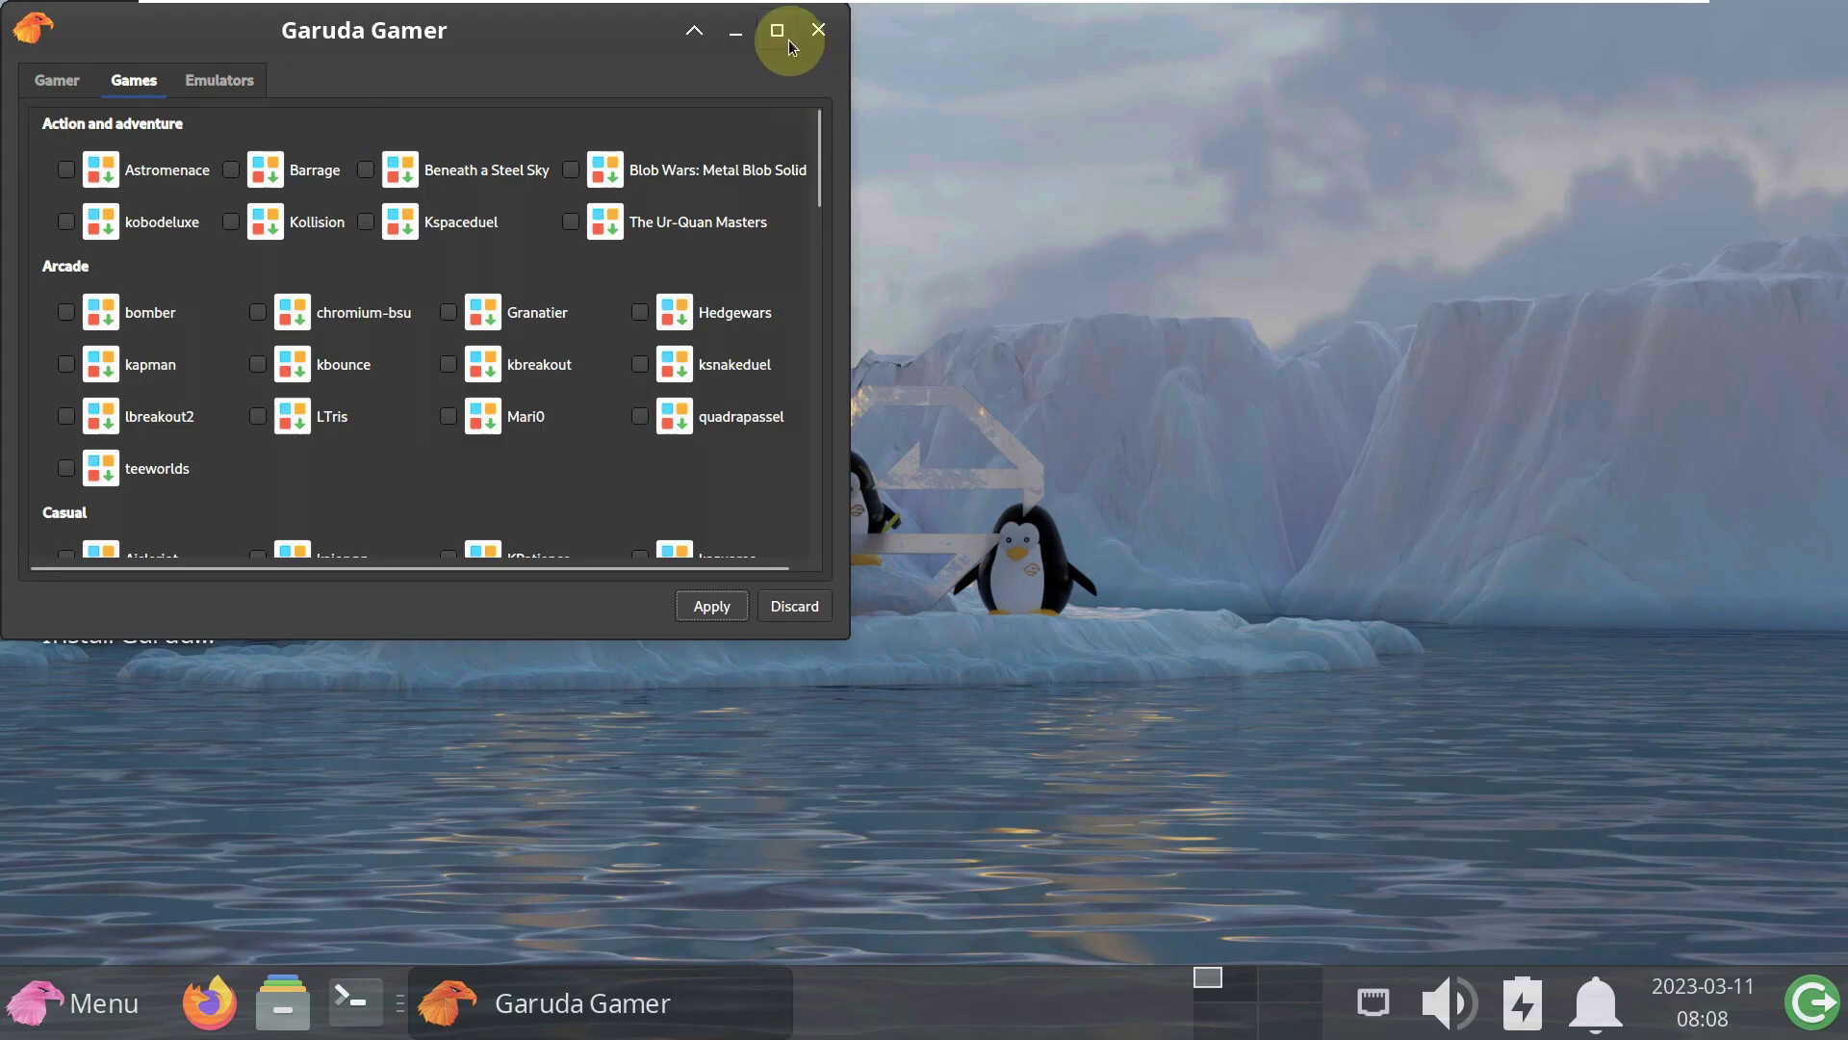
left_click(780, 32)
scroll(816, 547, "down", 20)
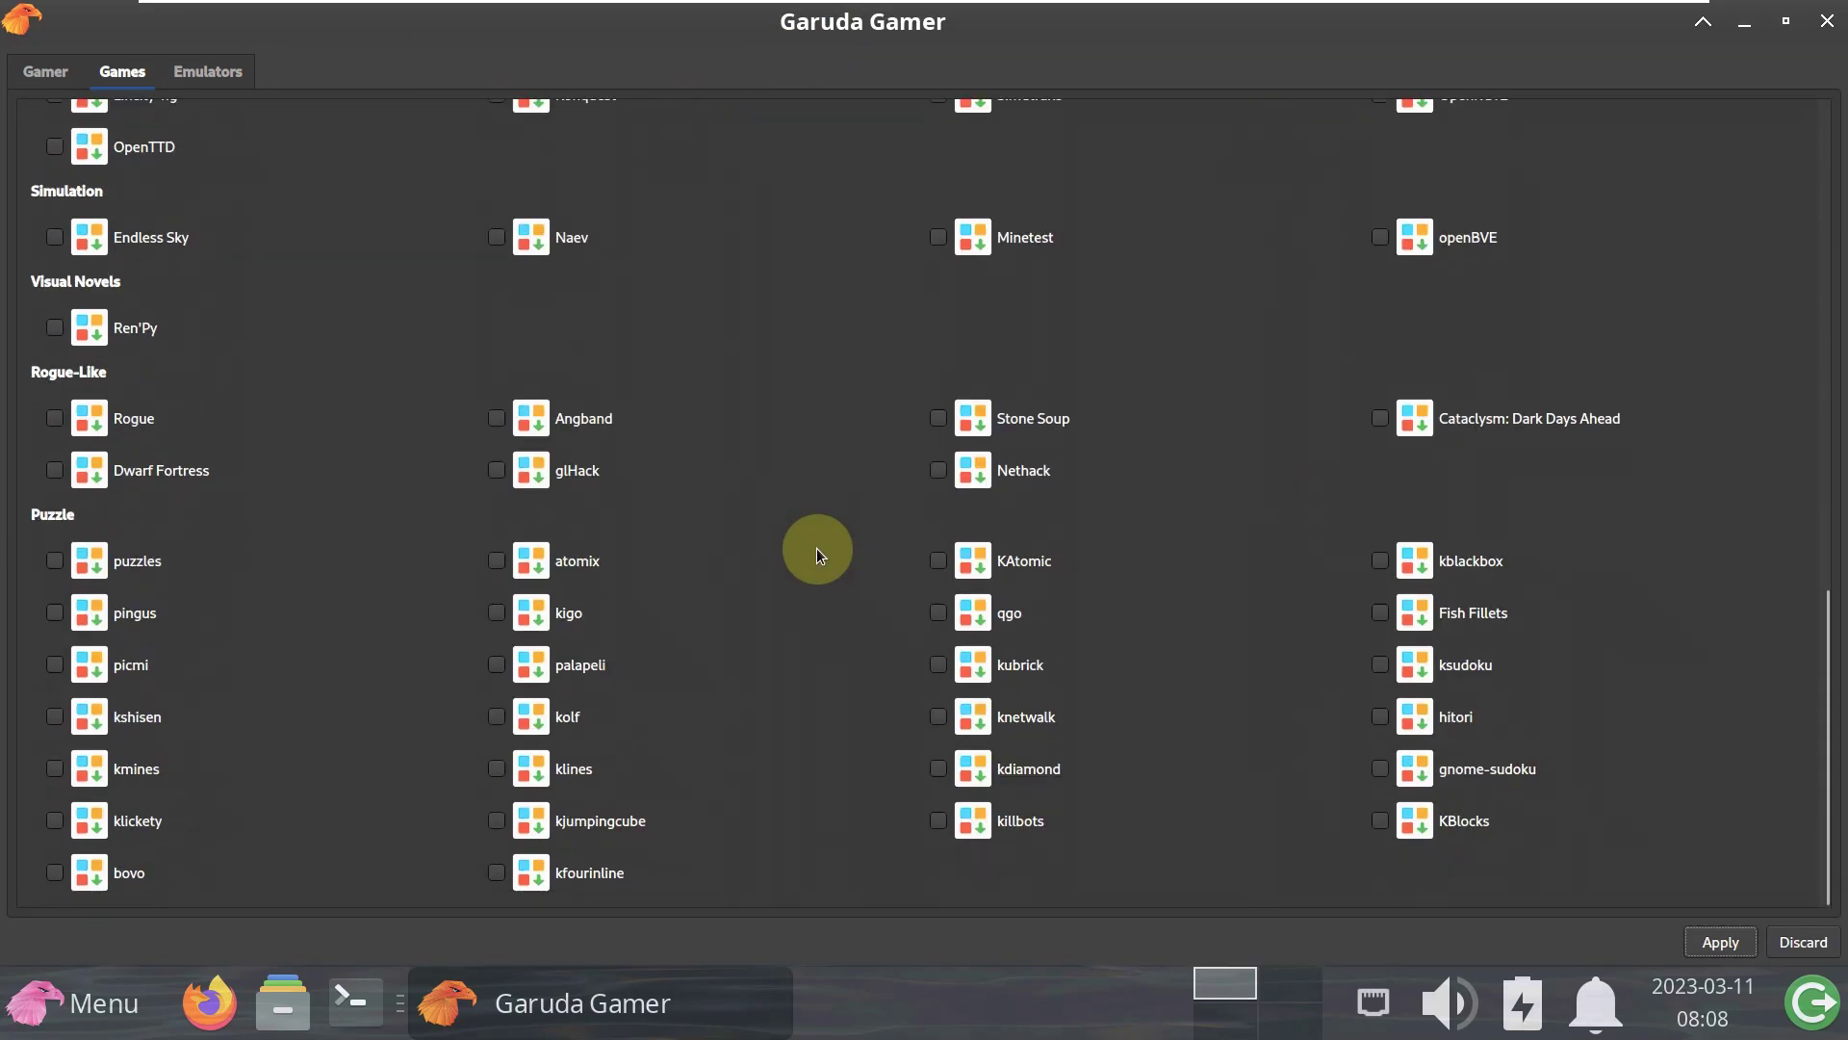
scroll(504, 255, "up", 3)
left_click(225, 77)
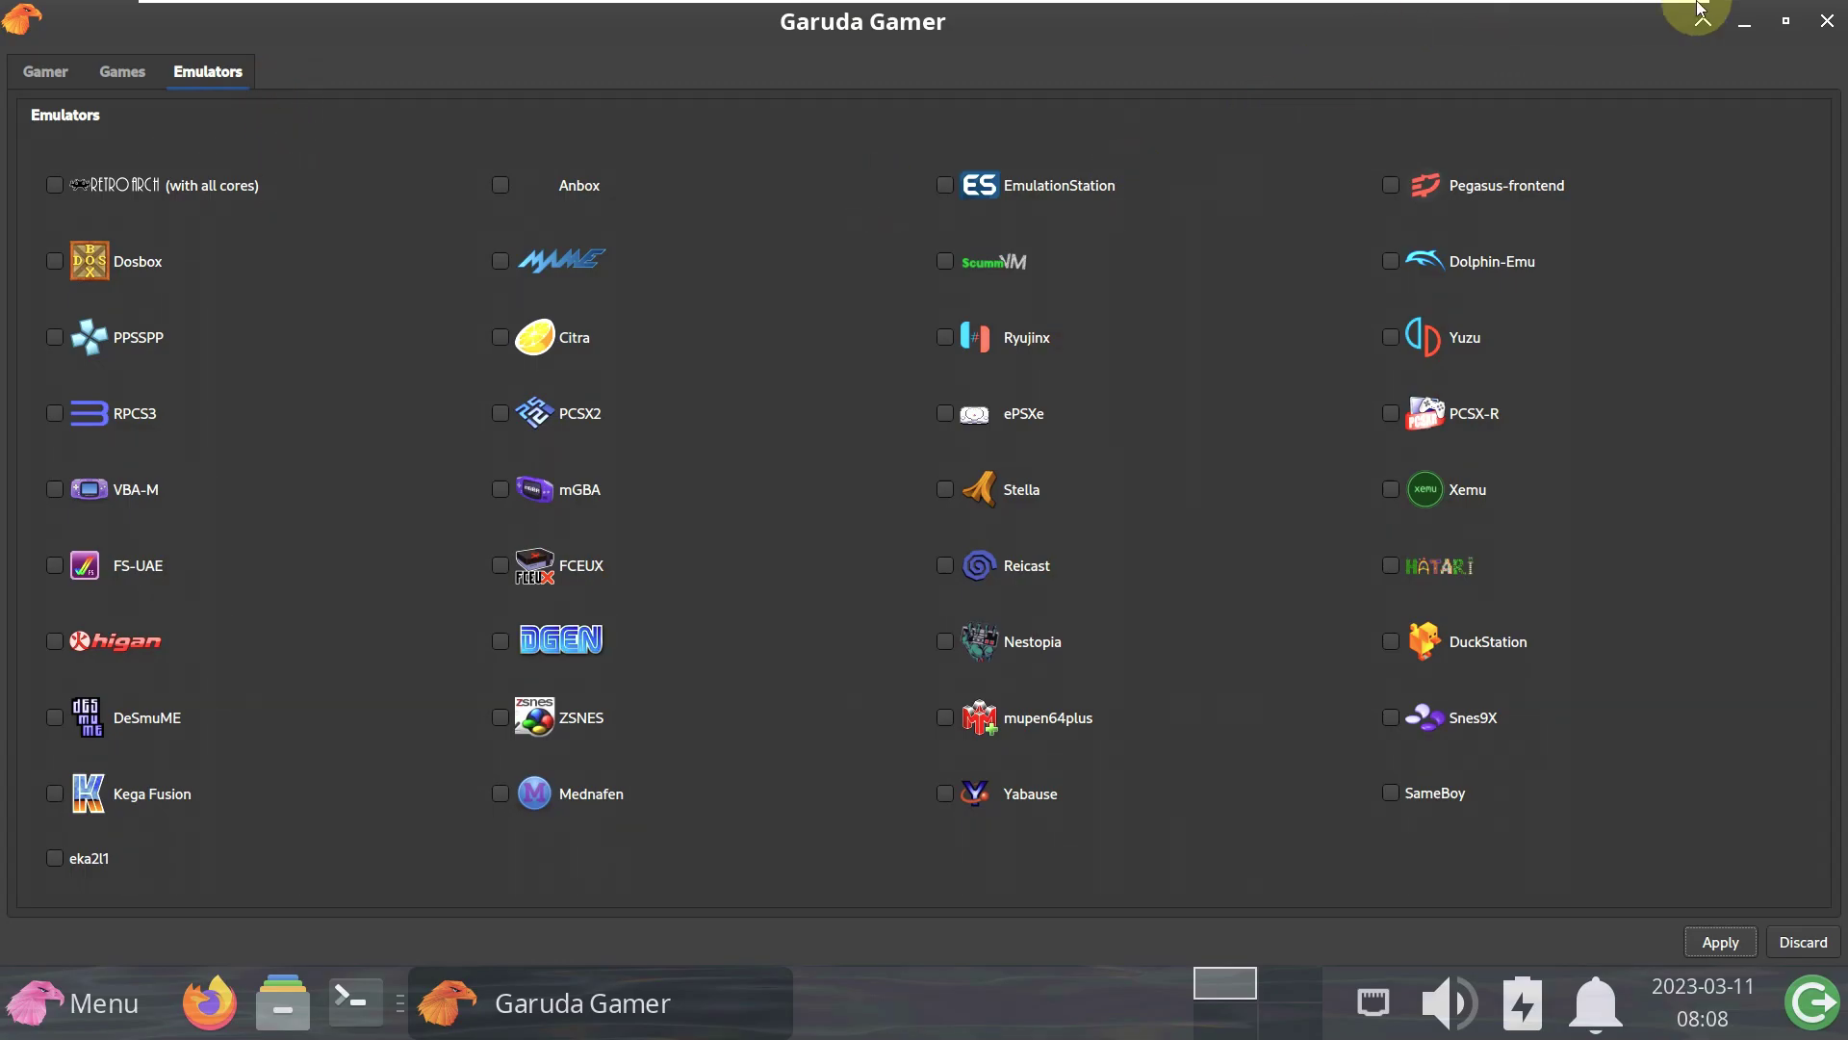
left_click(1827, 20)
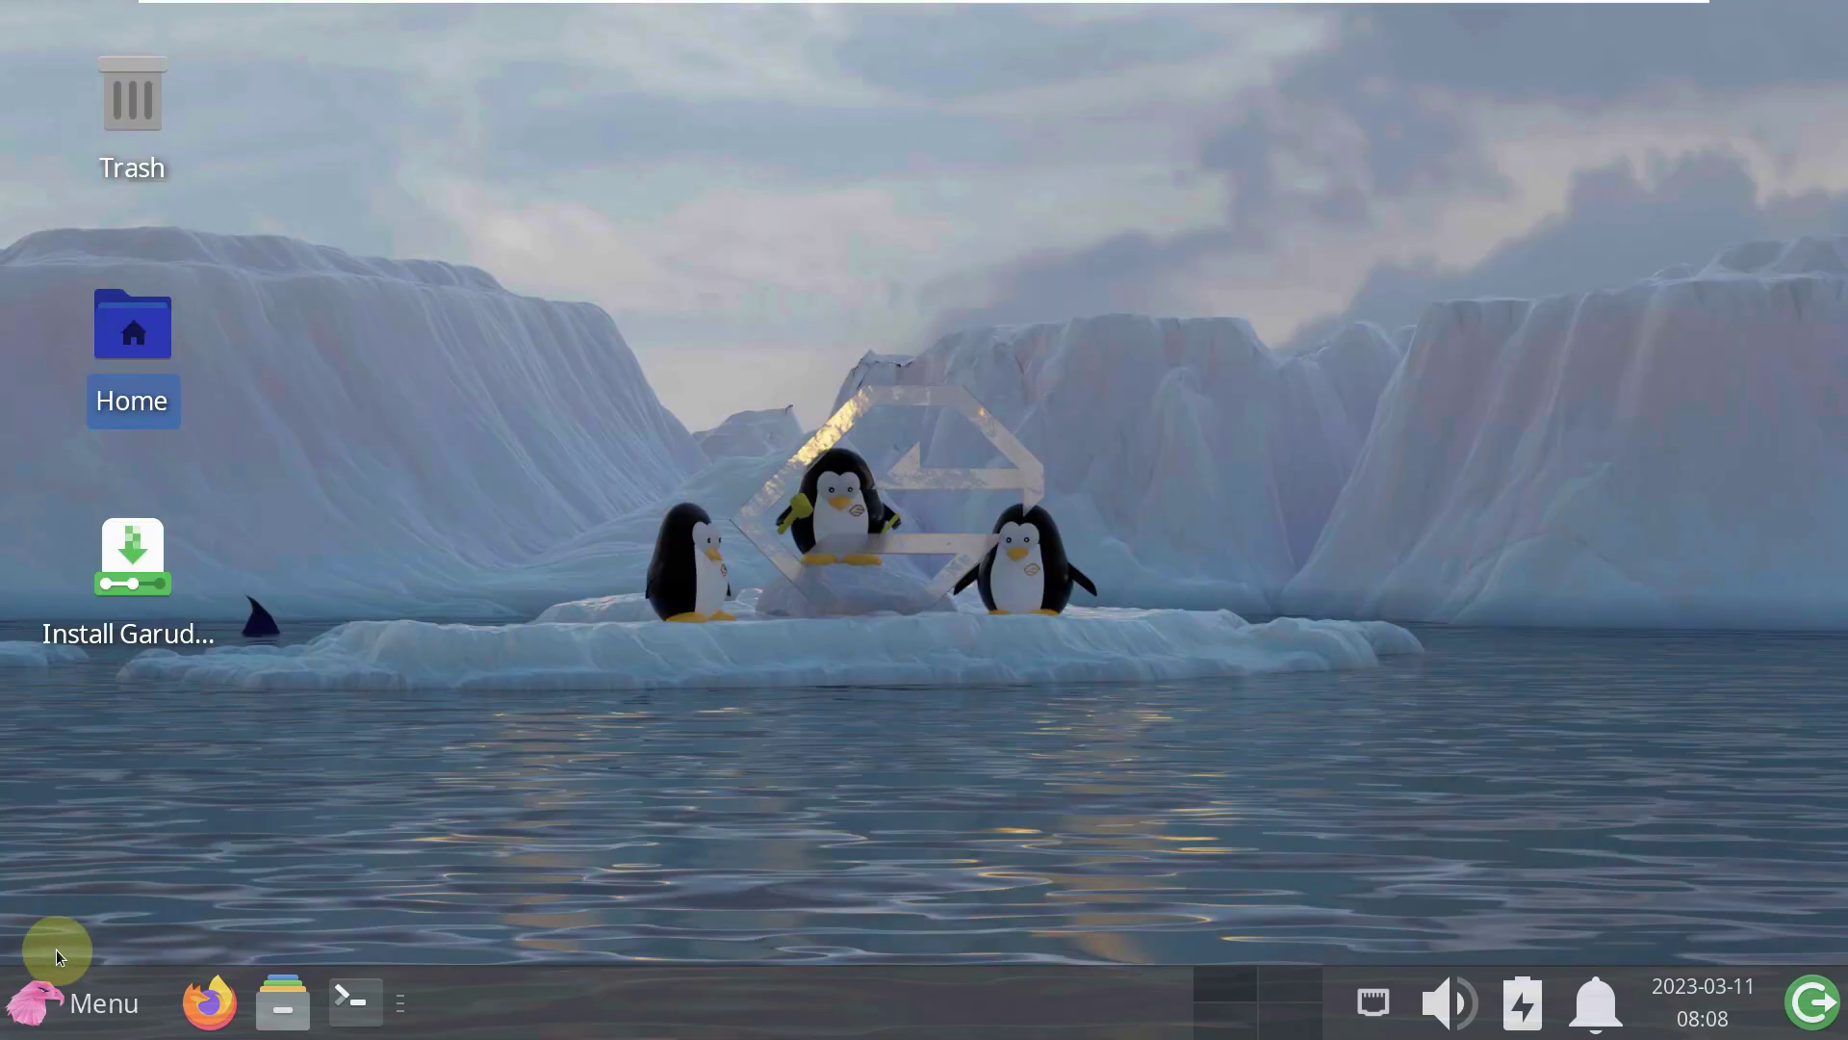
- Launch Window Manager Tweaks from the System > Settings section of the applications menu
left_click(75, 1003)
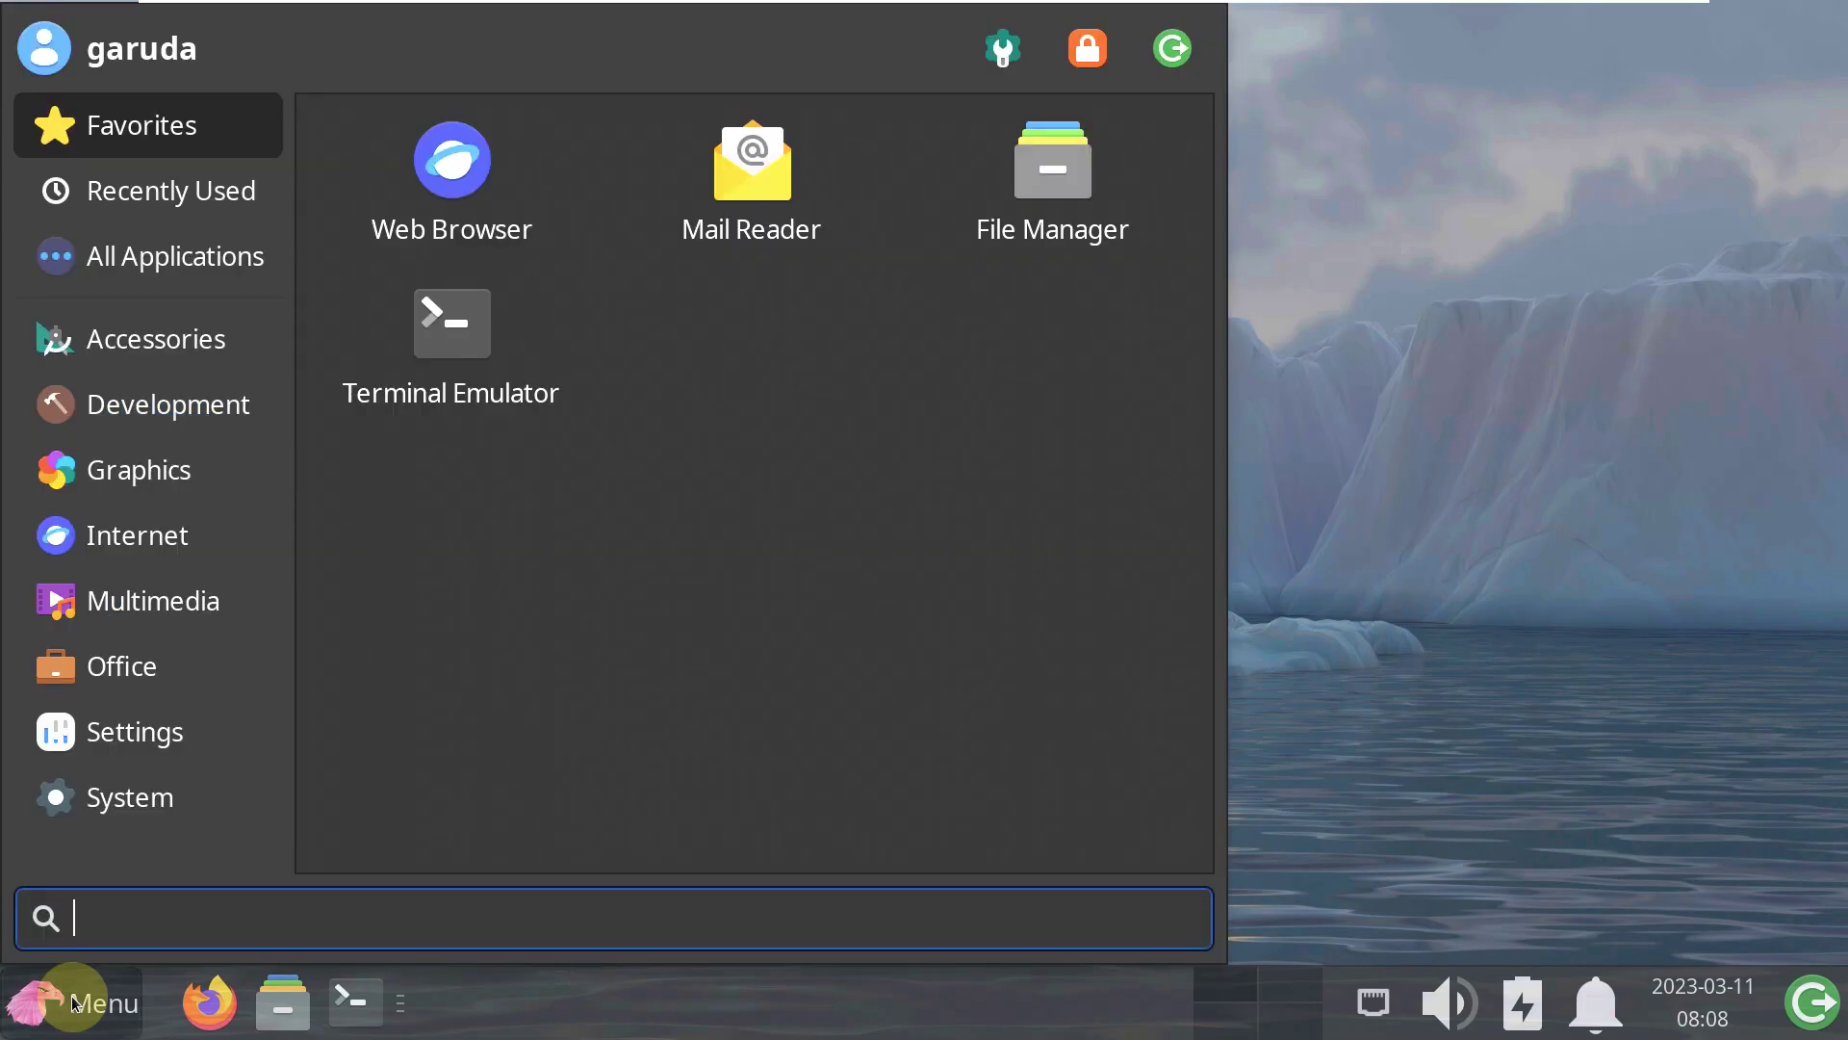
left_click(72, 812)
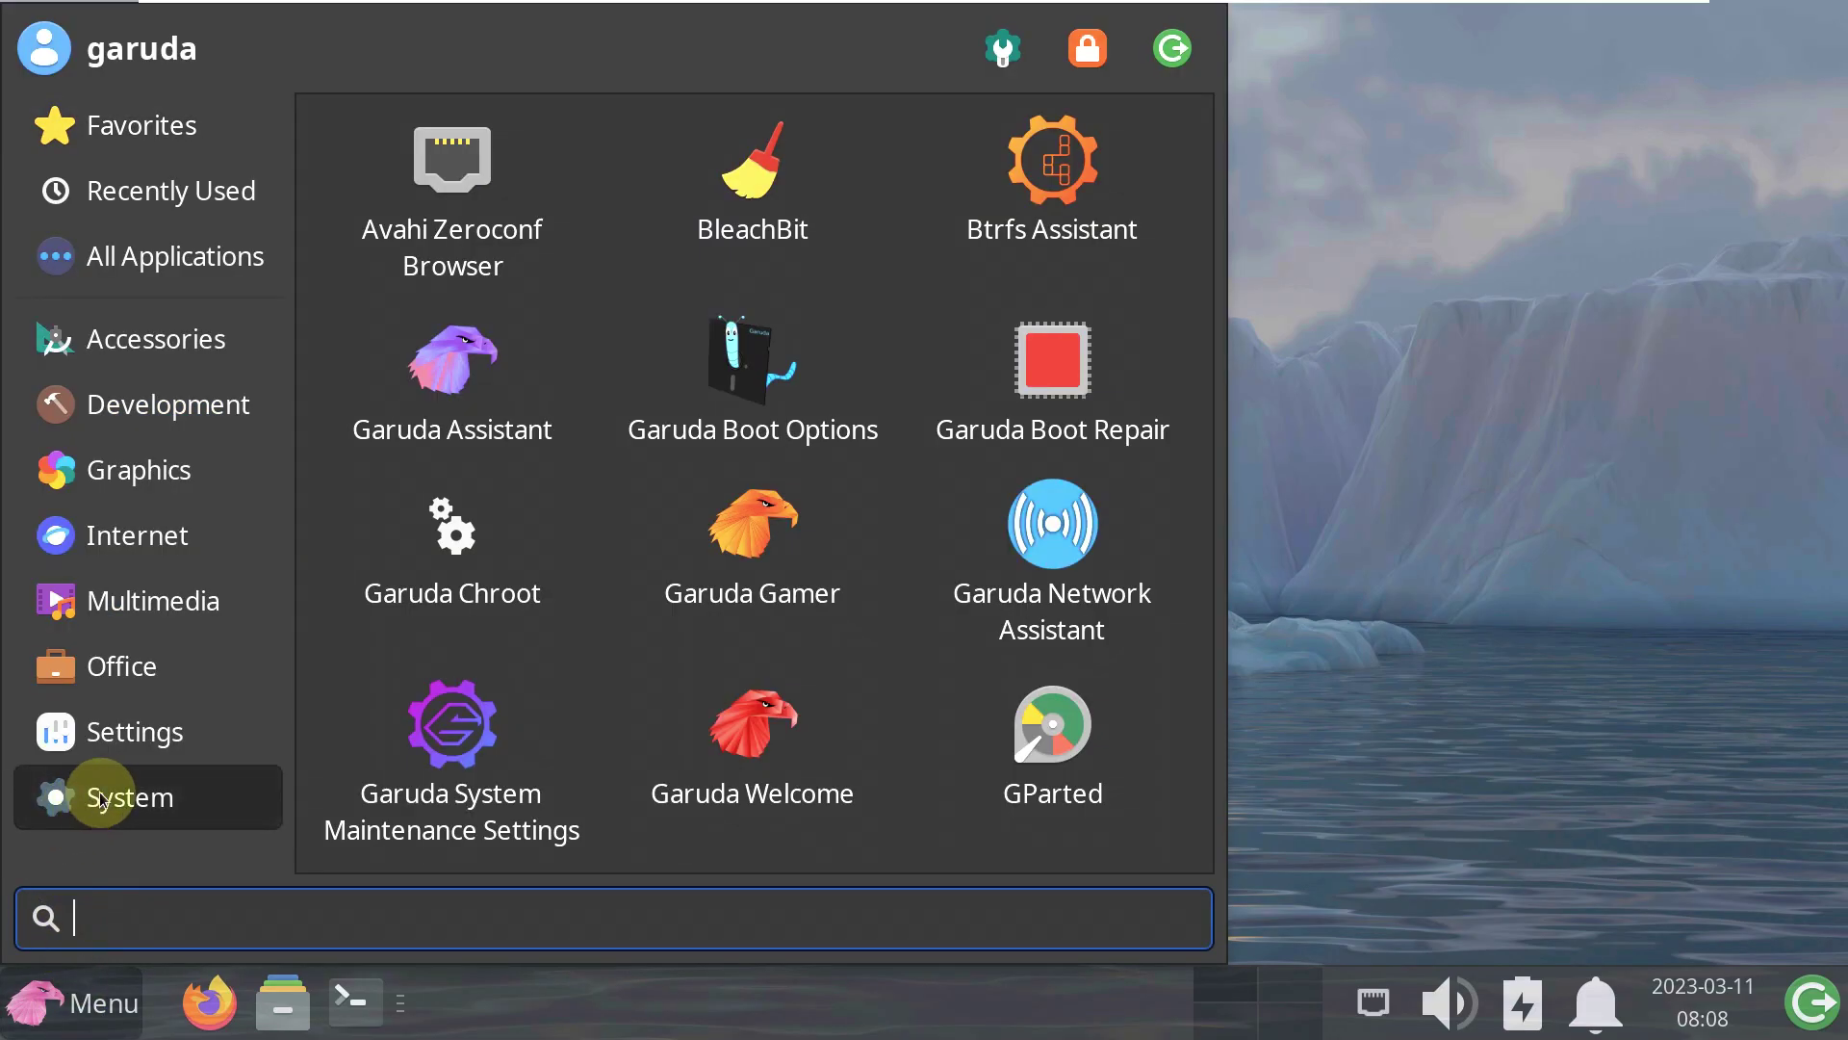
left_click(143, 754)
scroll(725, 650, "down", 5)
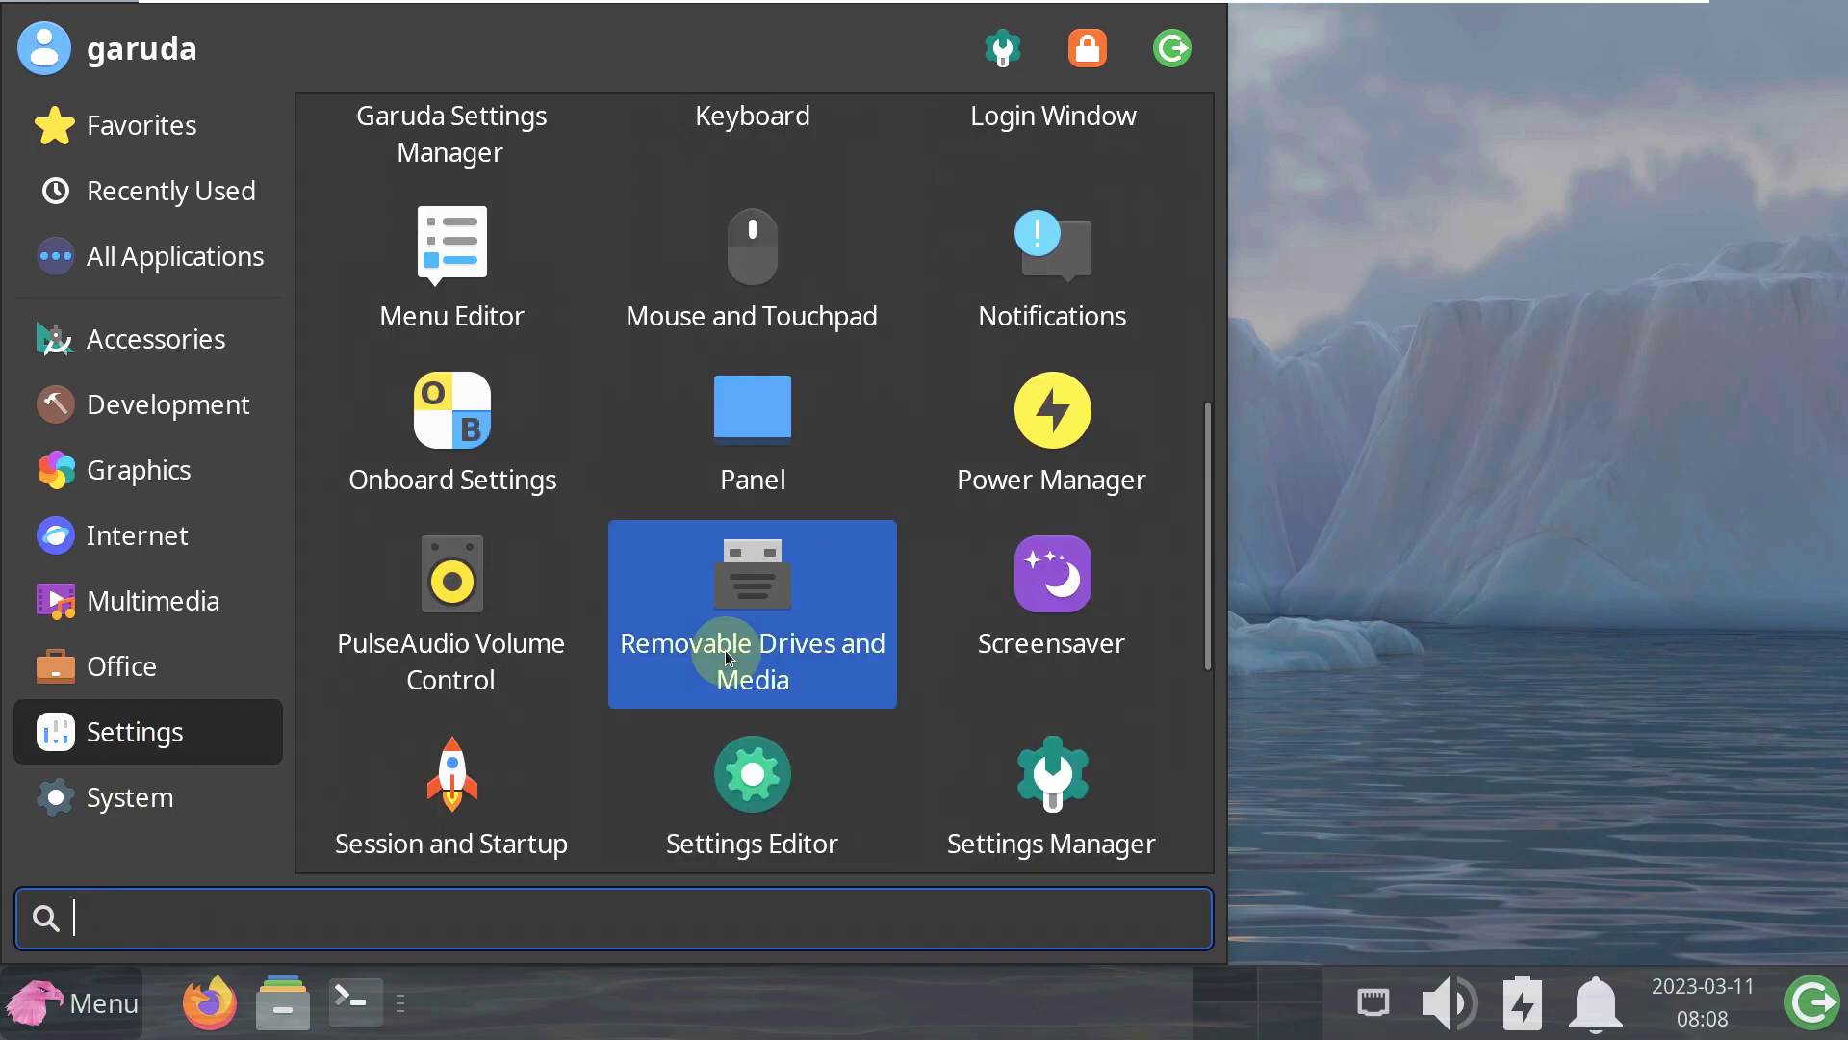
scroll(725, 649, "down", 5)
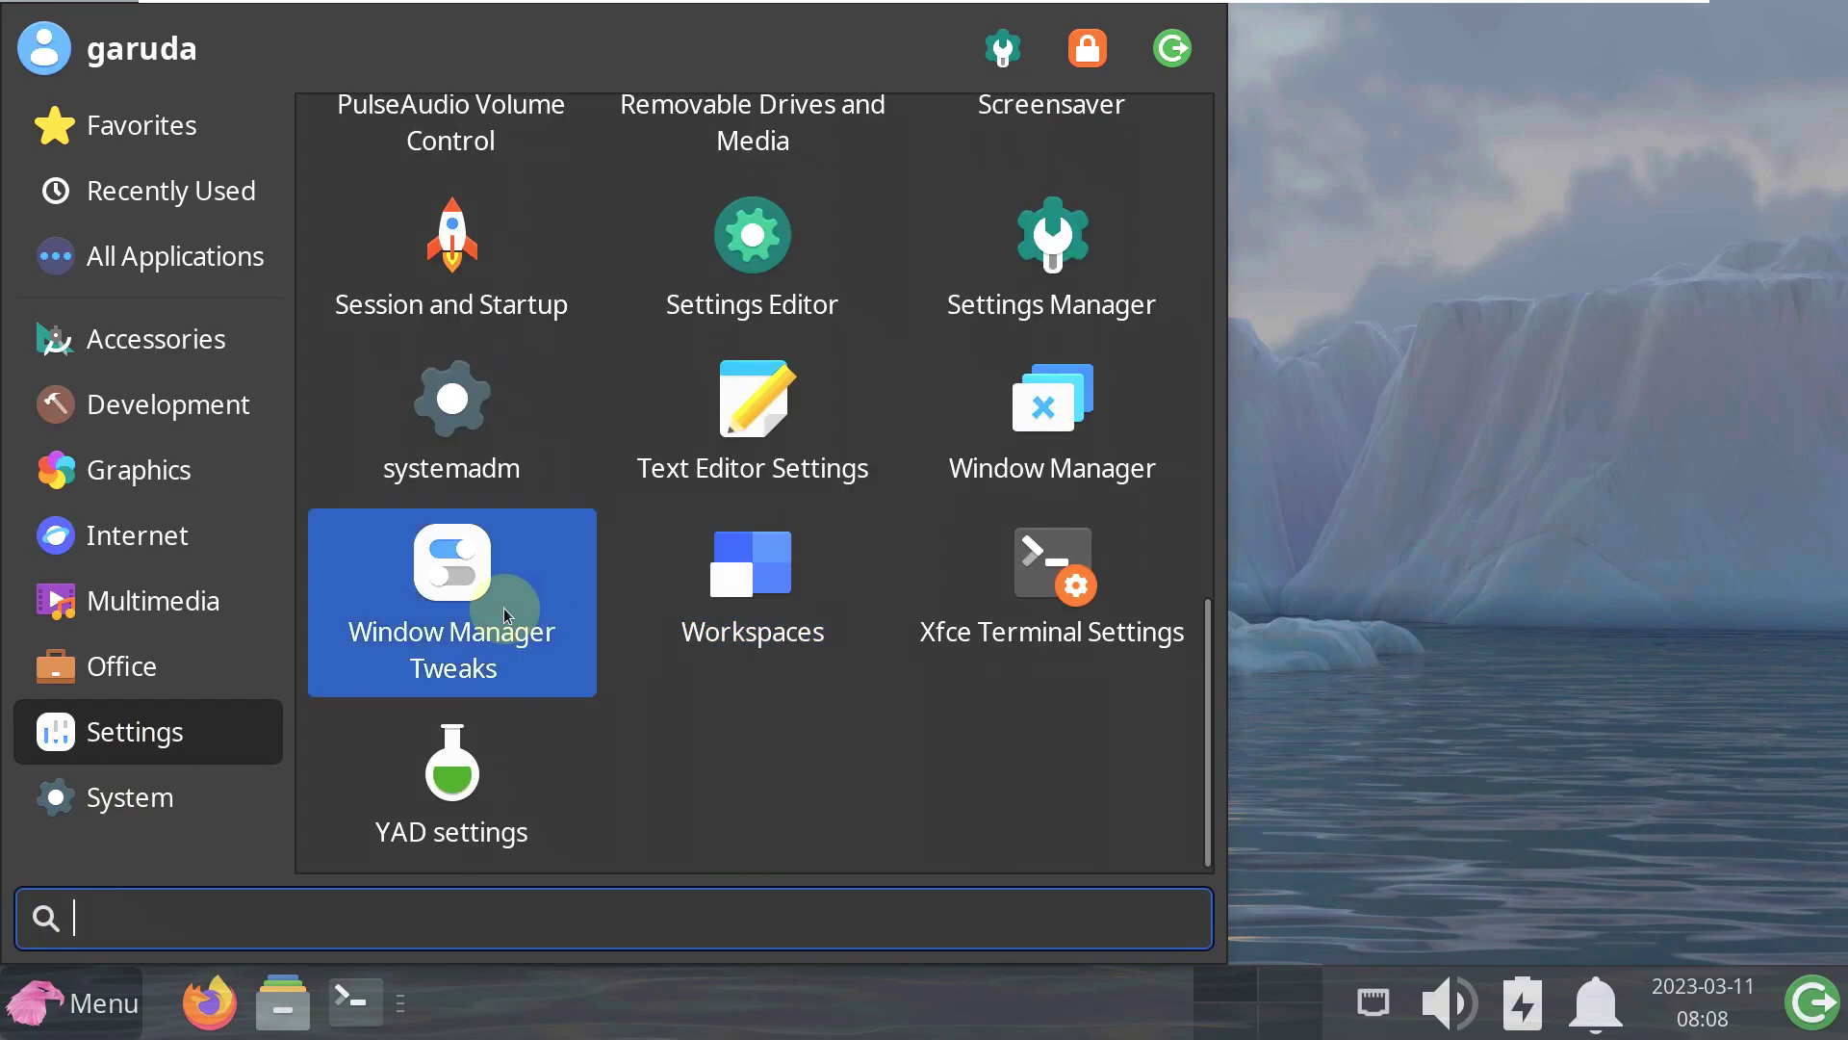
left_click(504, 608)
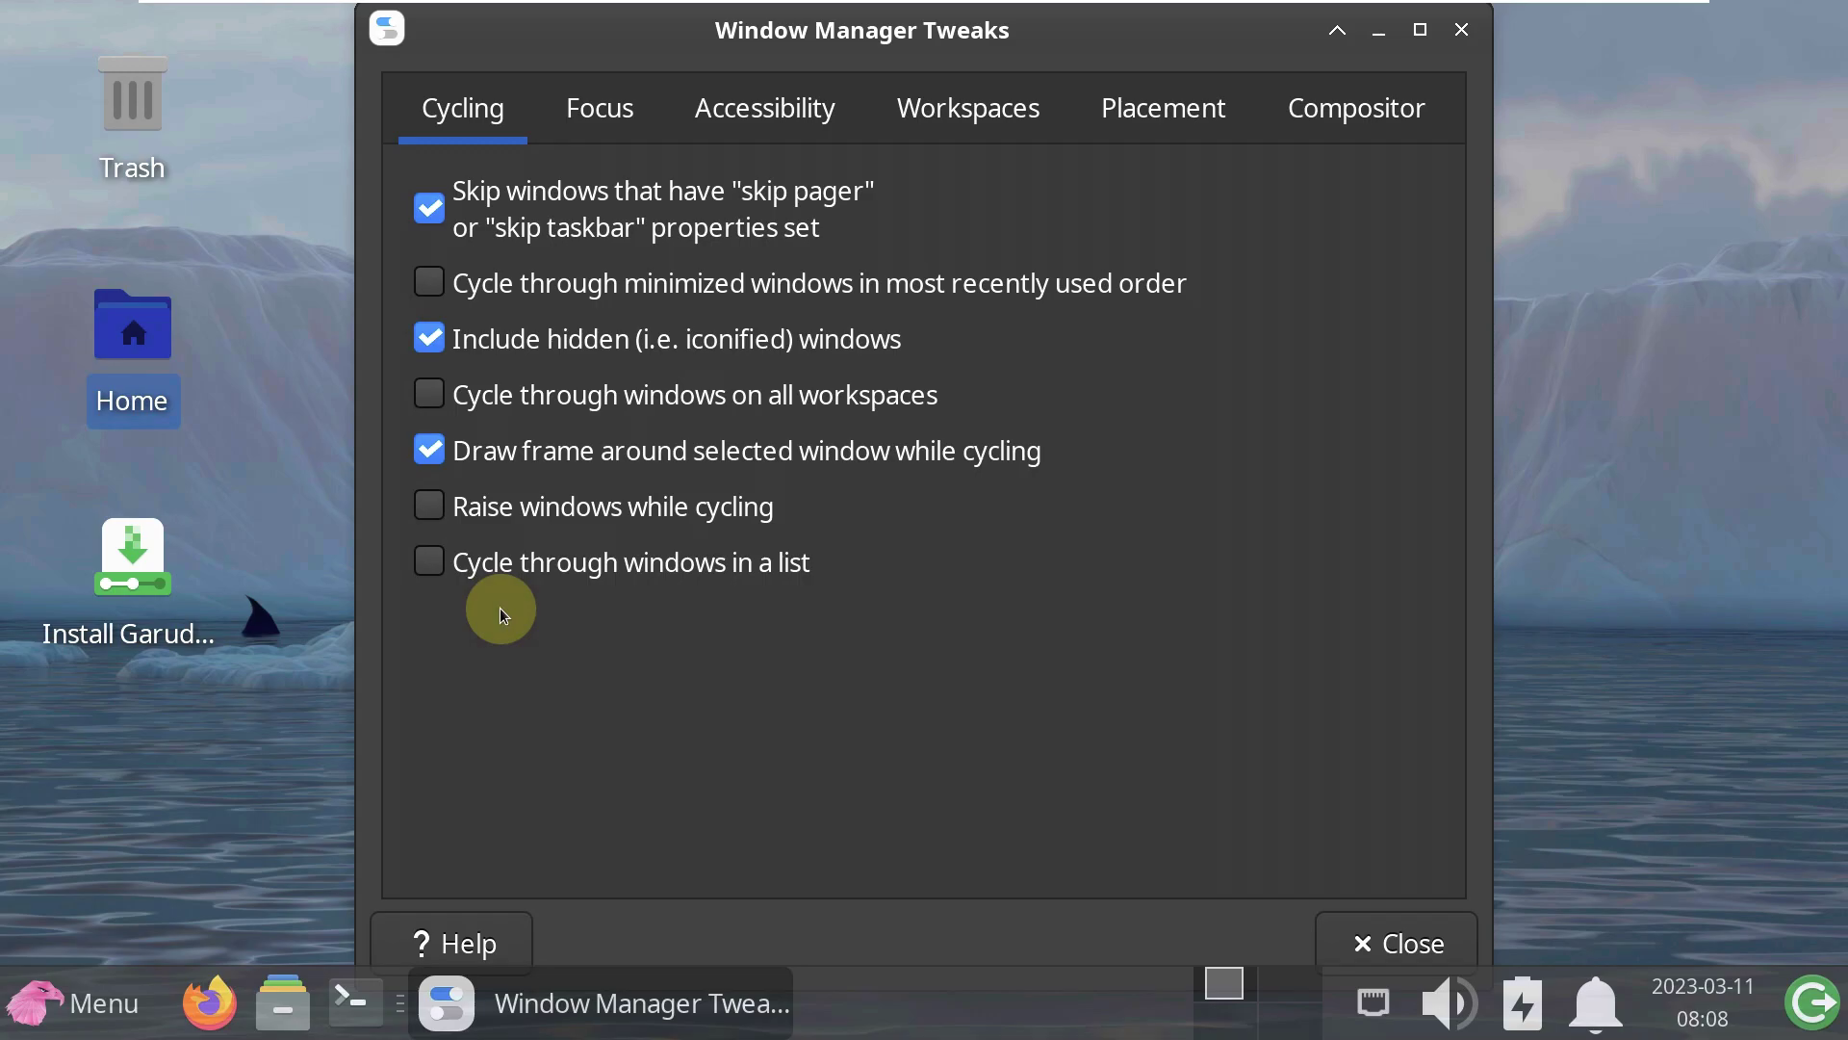
- Review the Focus, Accessibility, Workspaces, Placement and Compositor options unchanged, then close Window Manager Tweaks
left_click(623, 114)
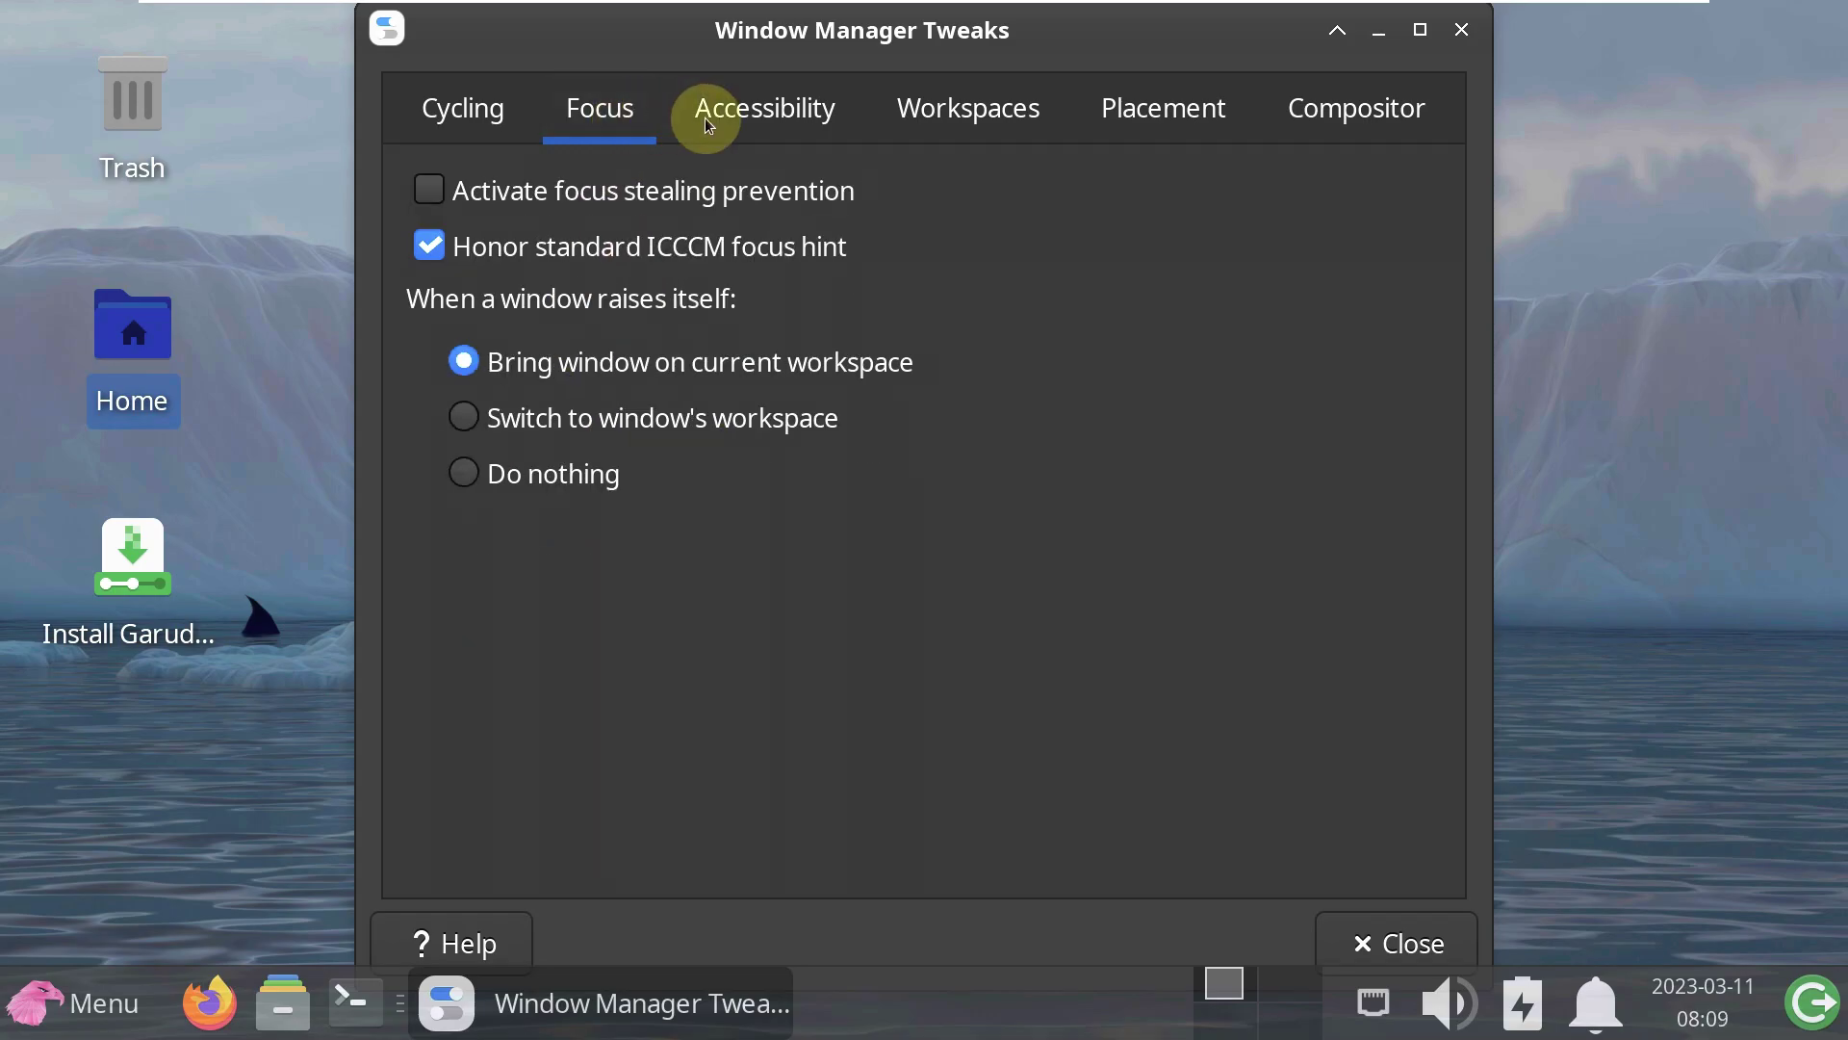
left_click(750, 114)
left_click(996, 140)
left_click(1147, 136)
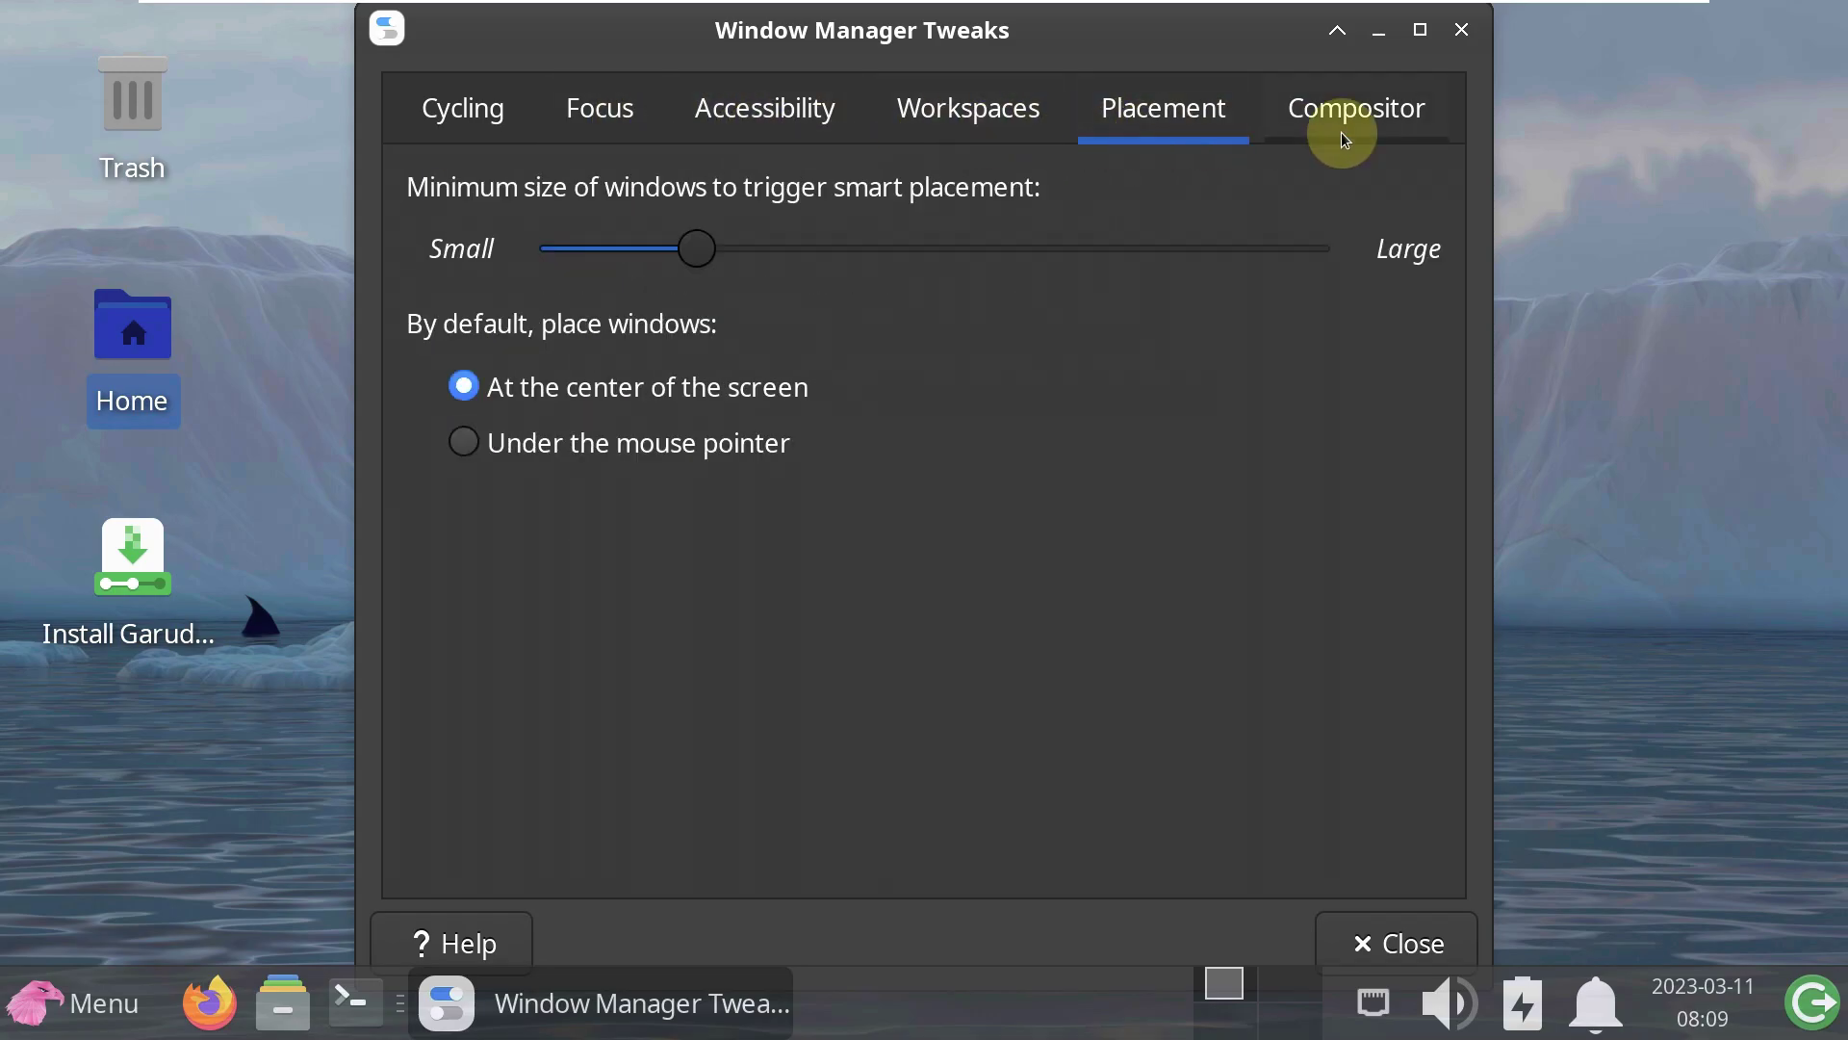
left_click(1345, 140)
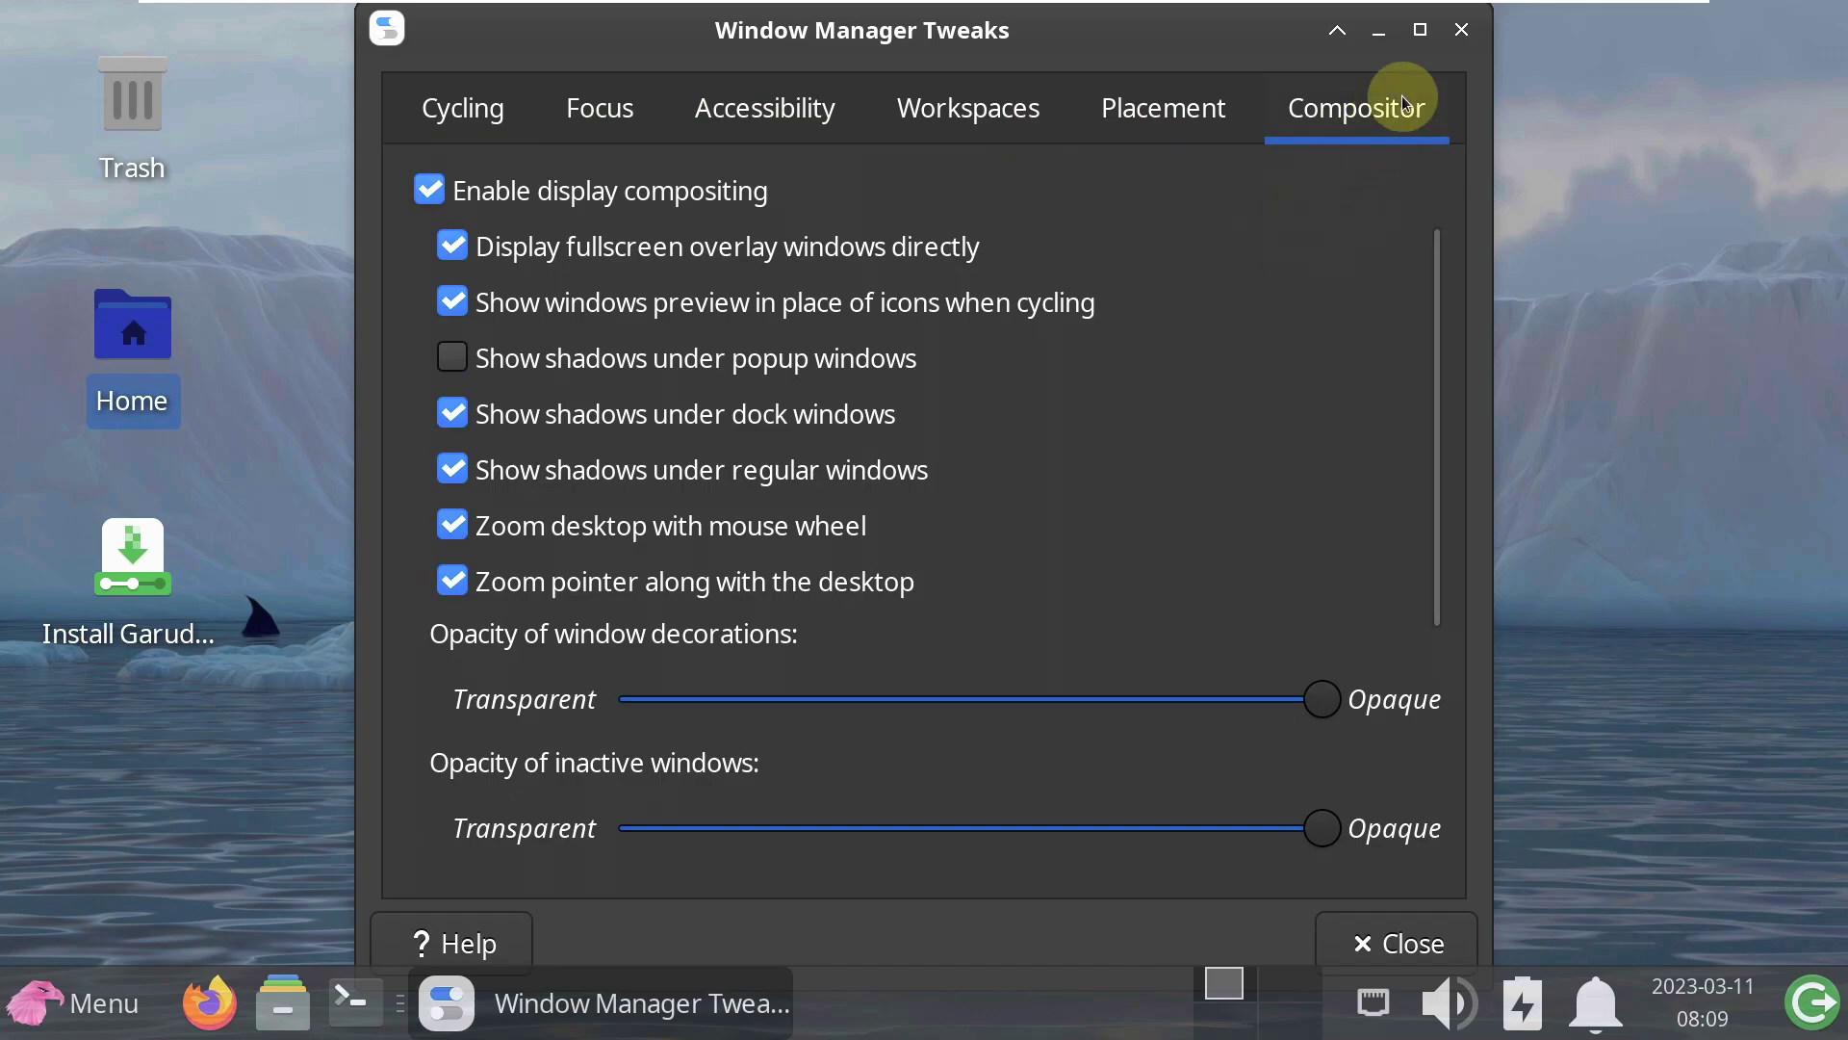
left_click(1459, 31)
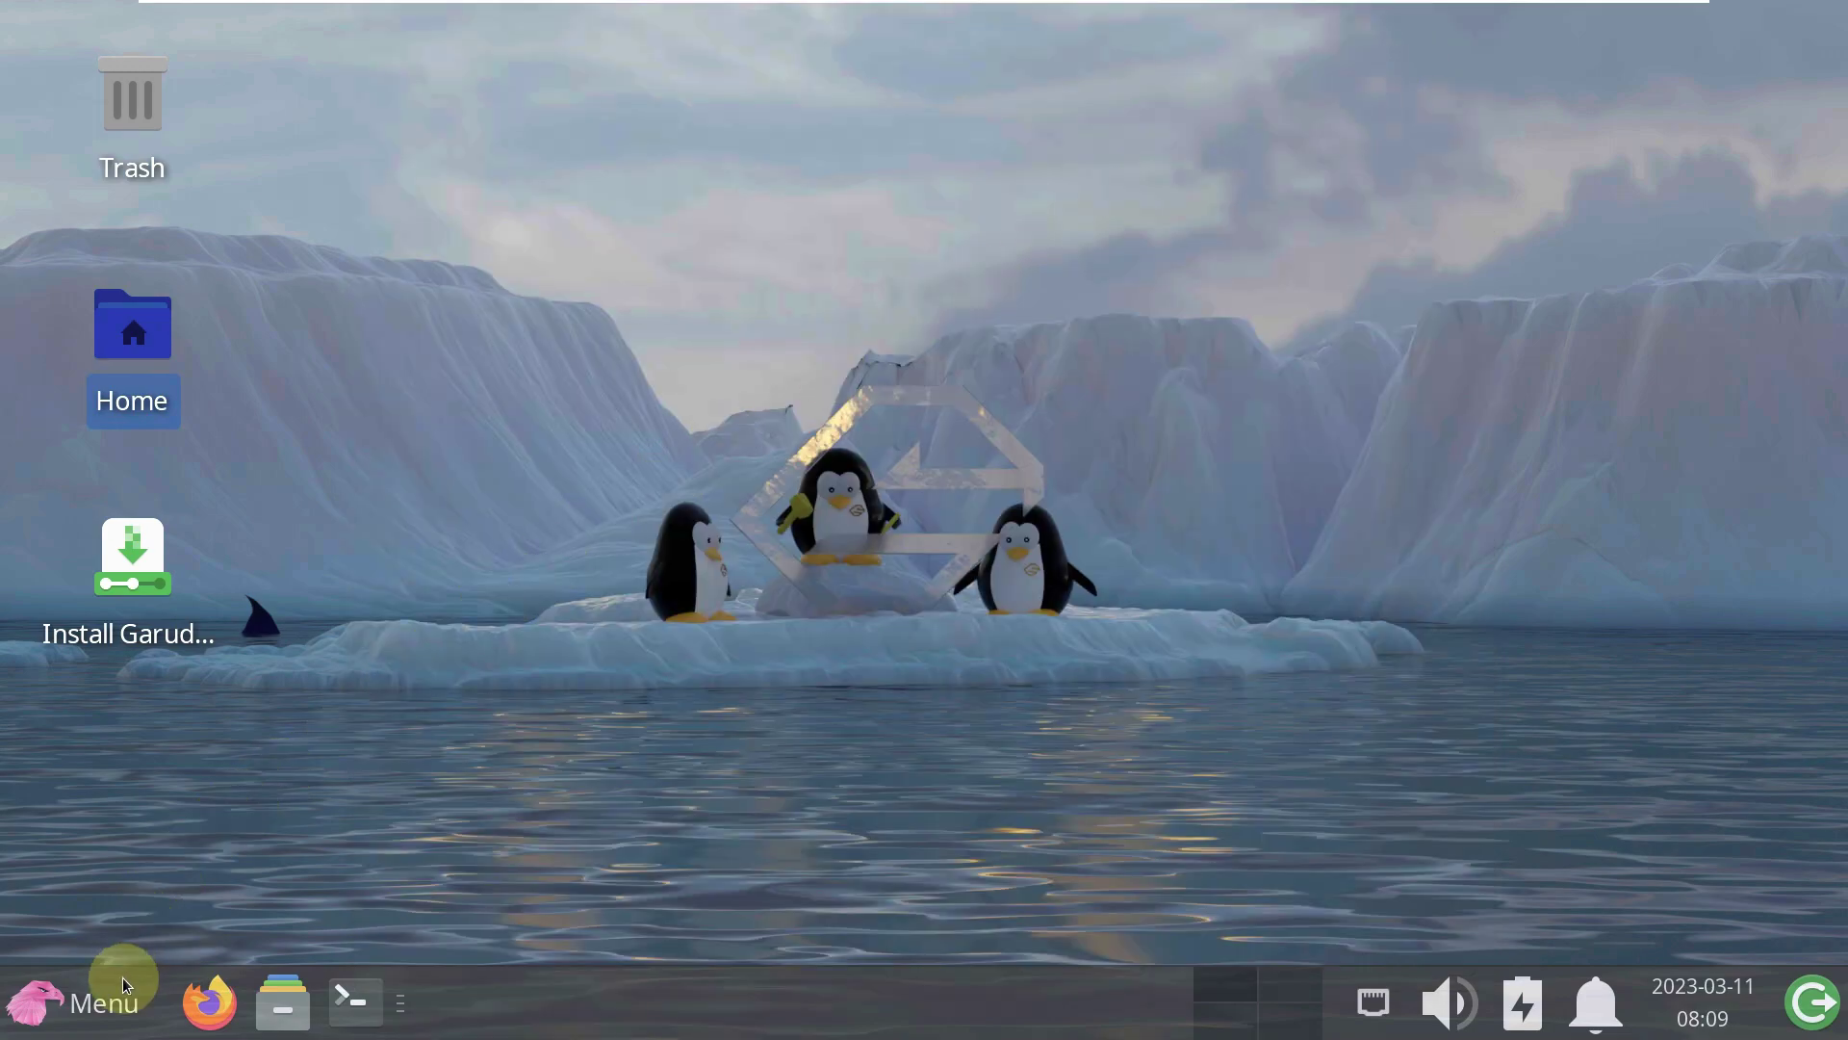
left_click(121, 982)
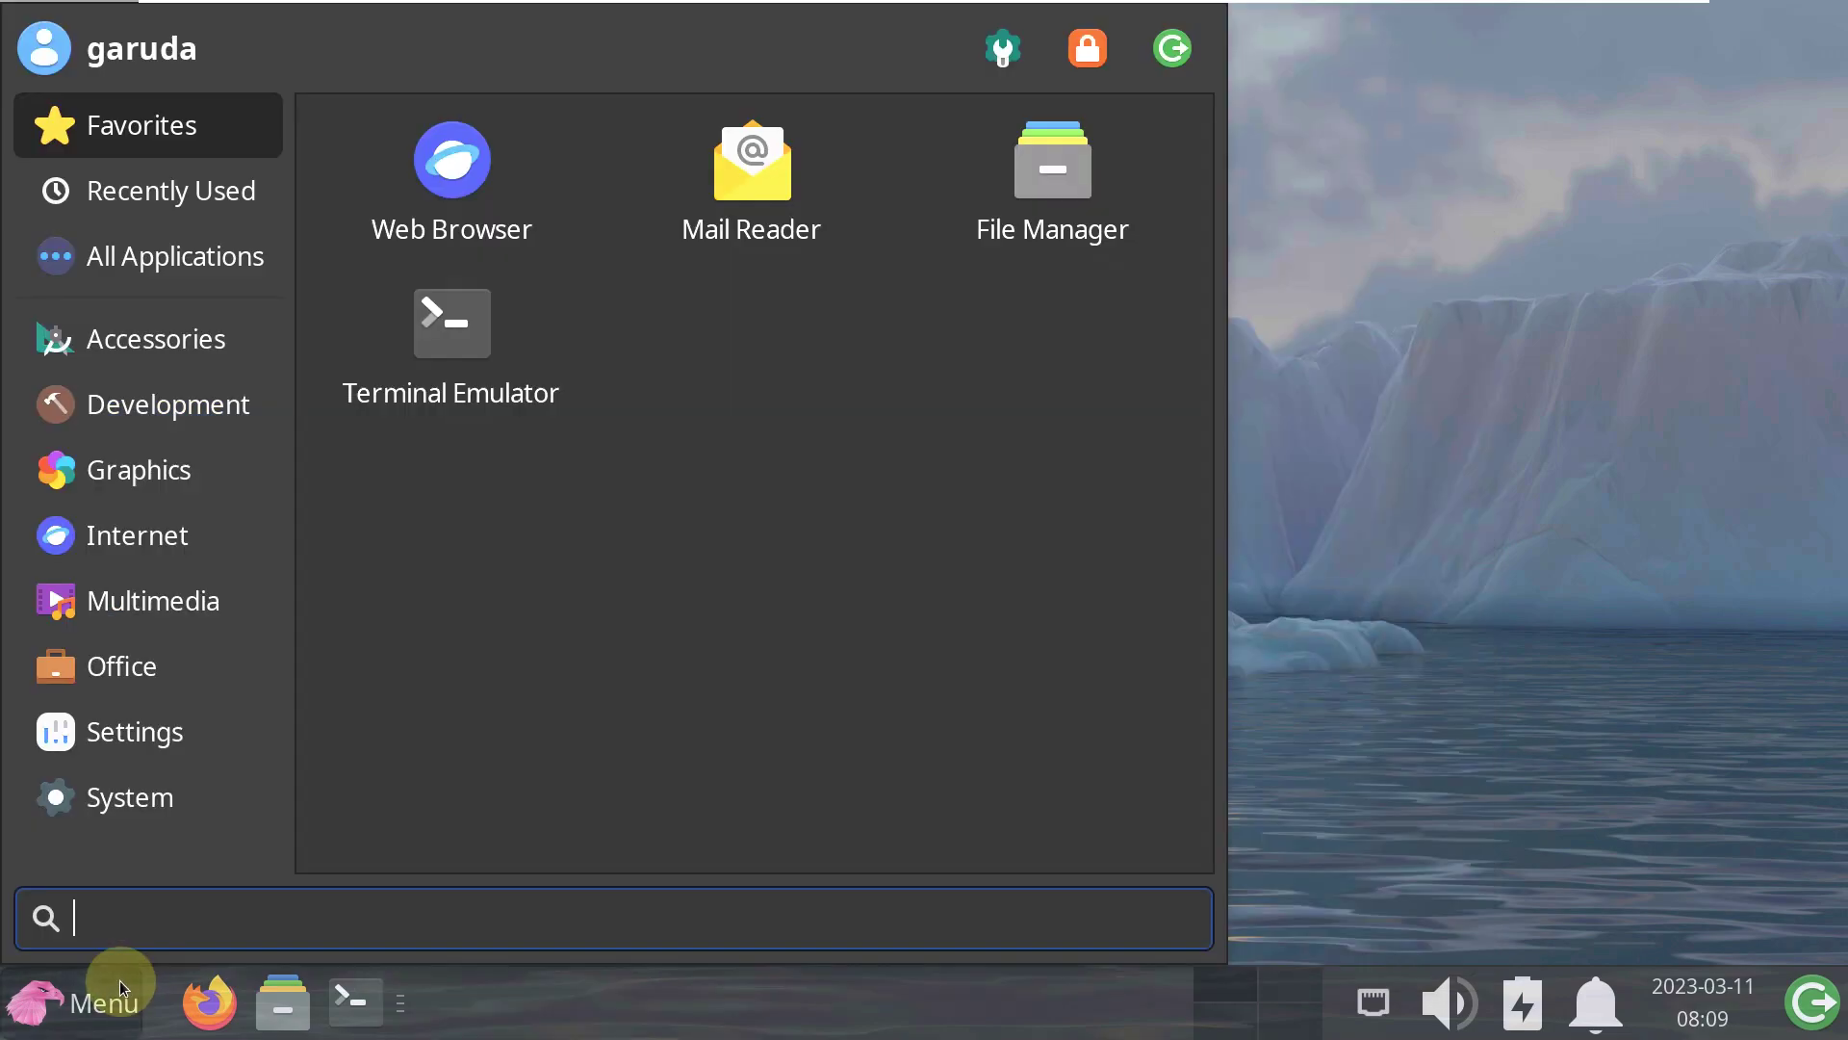
- Browse the Accessories, Development, Graphics and Internet application categories
left_click(170, 348)
scroll(770, 320, "down", 5)
scroll(770, 319, "down", 2)
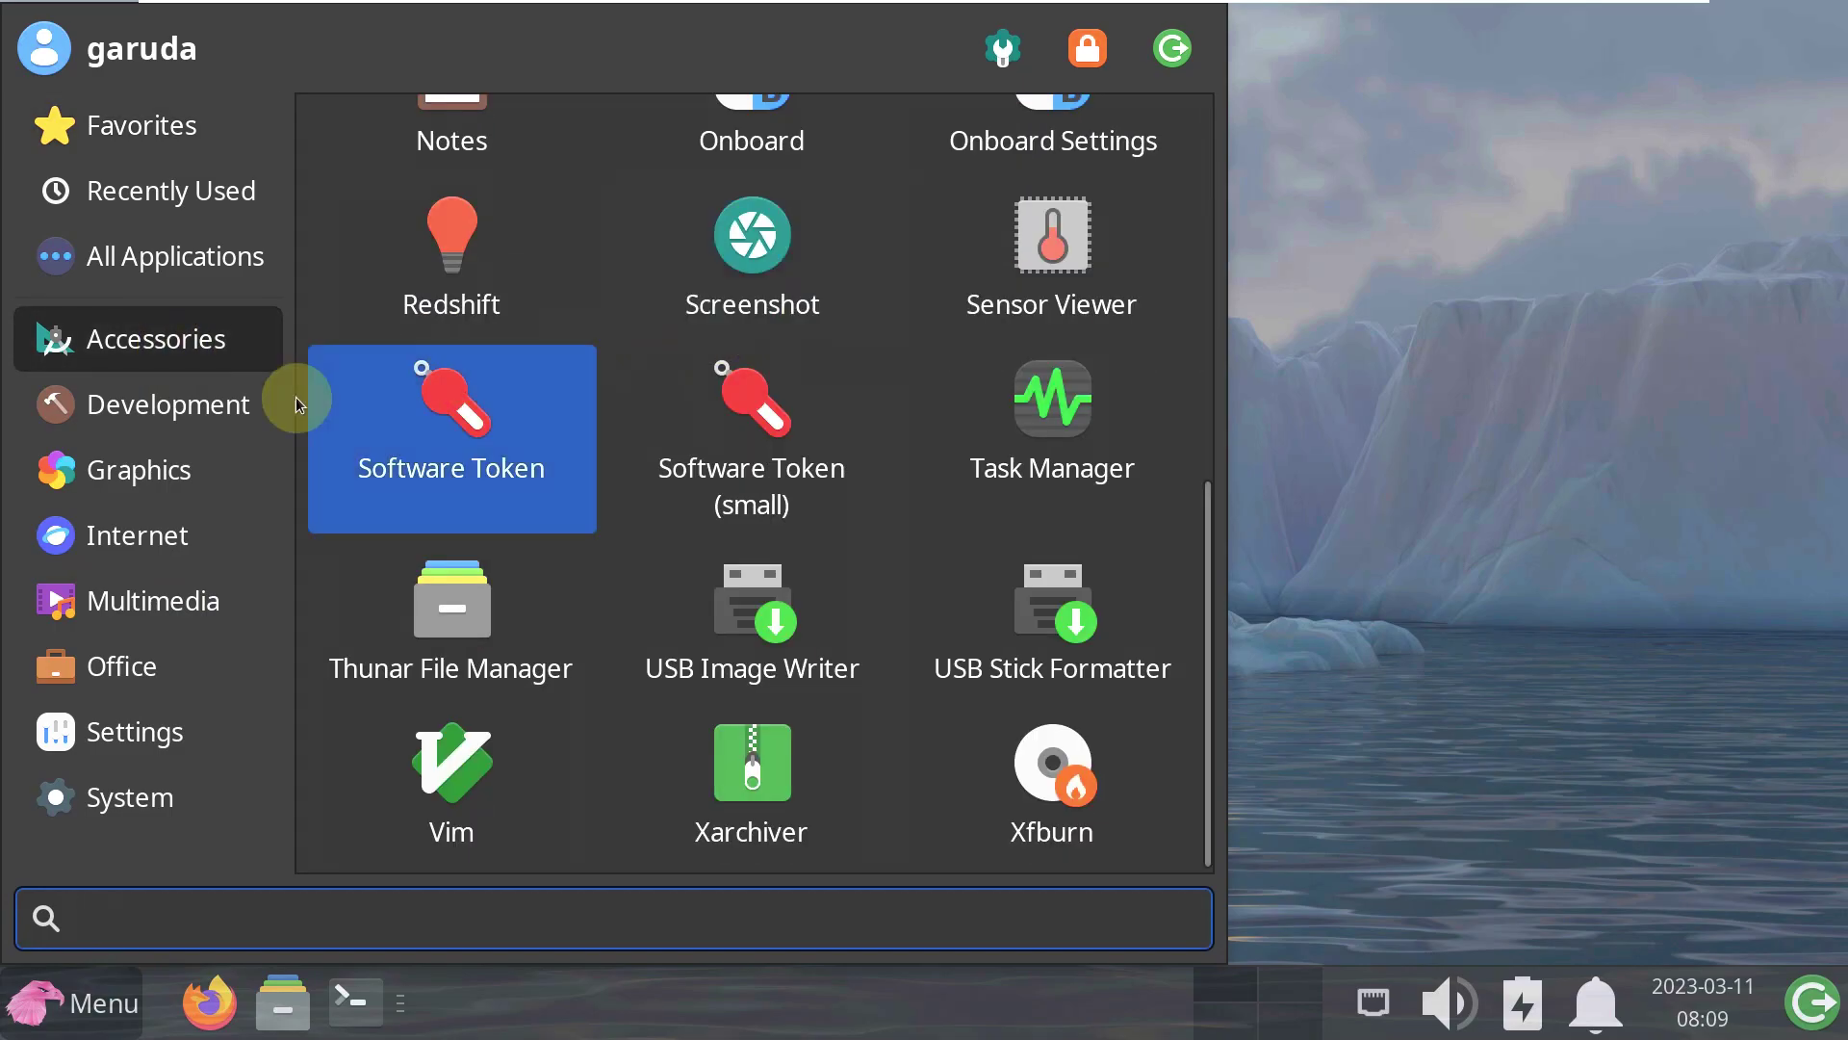
left_click(220, 407)
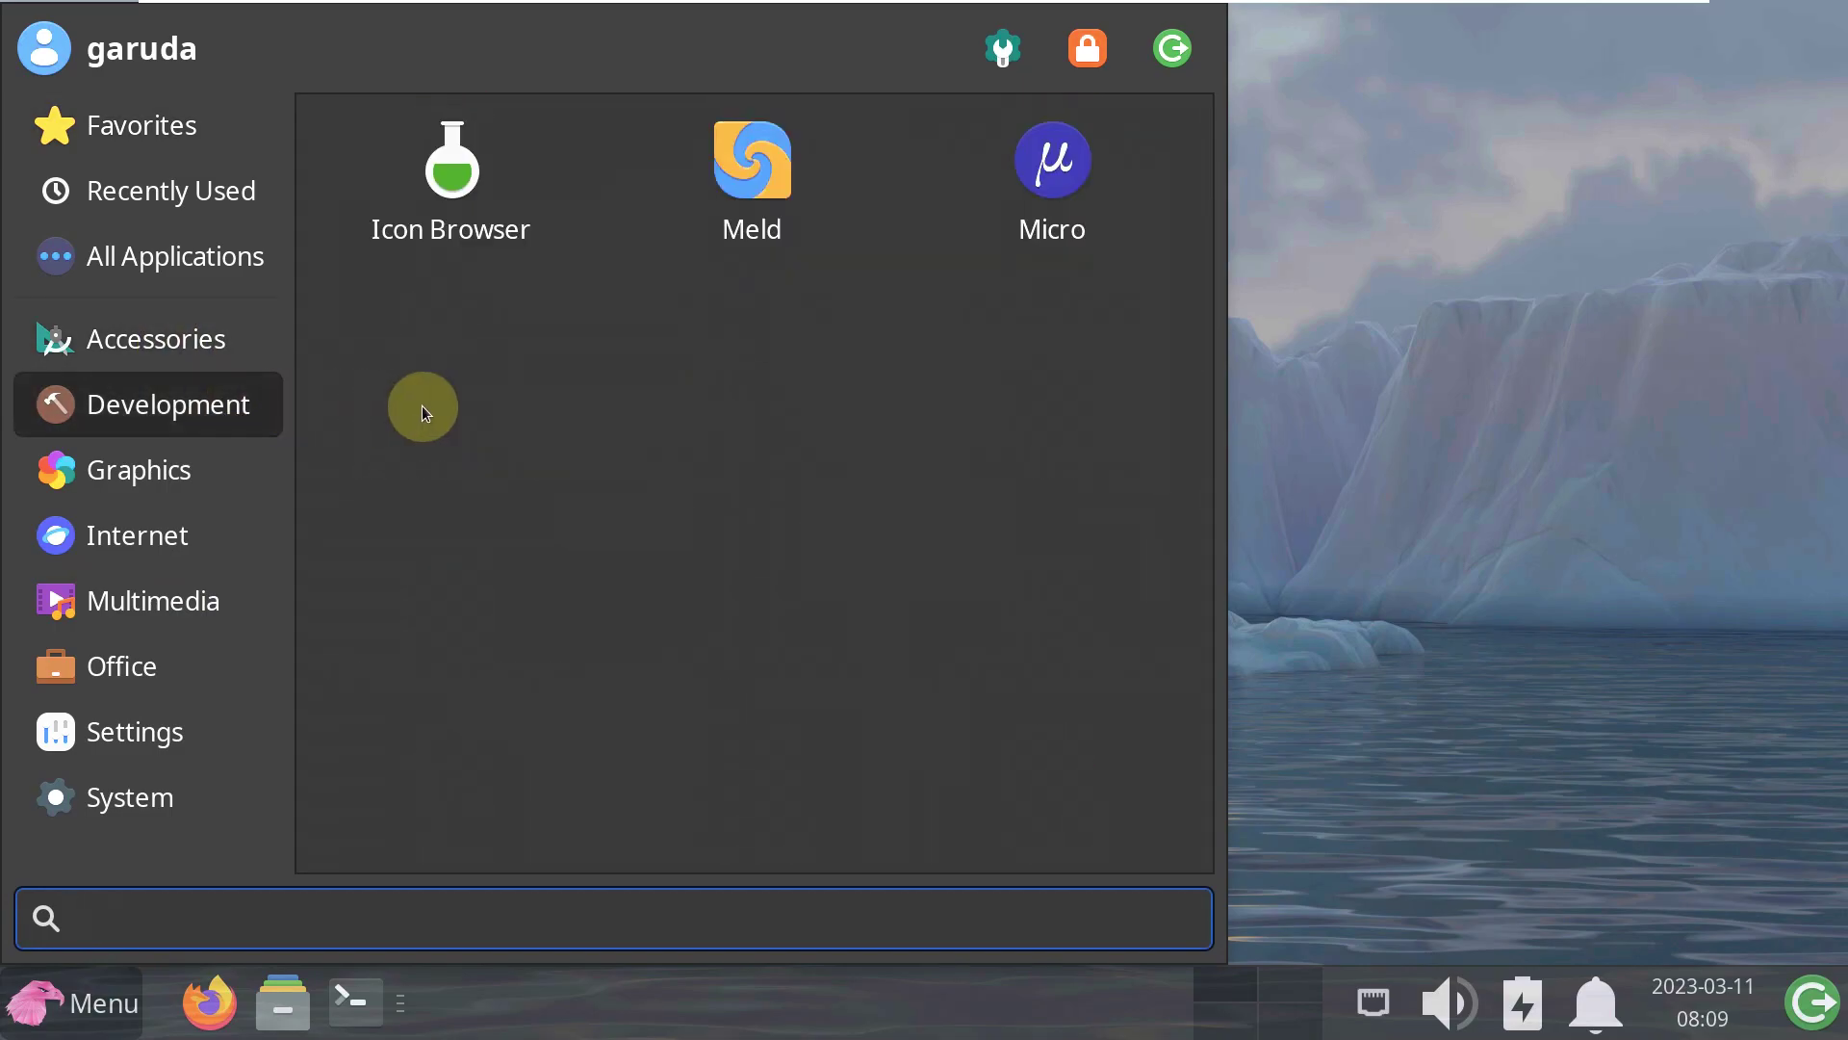
left_click(245, 482)
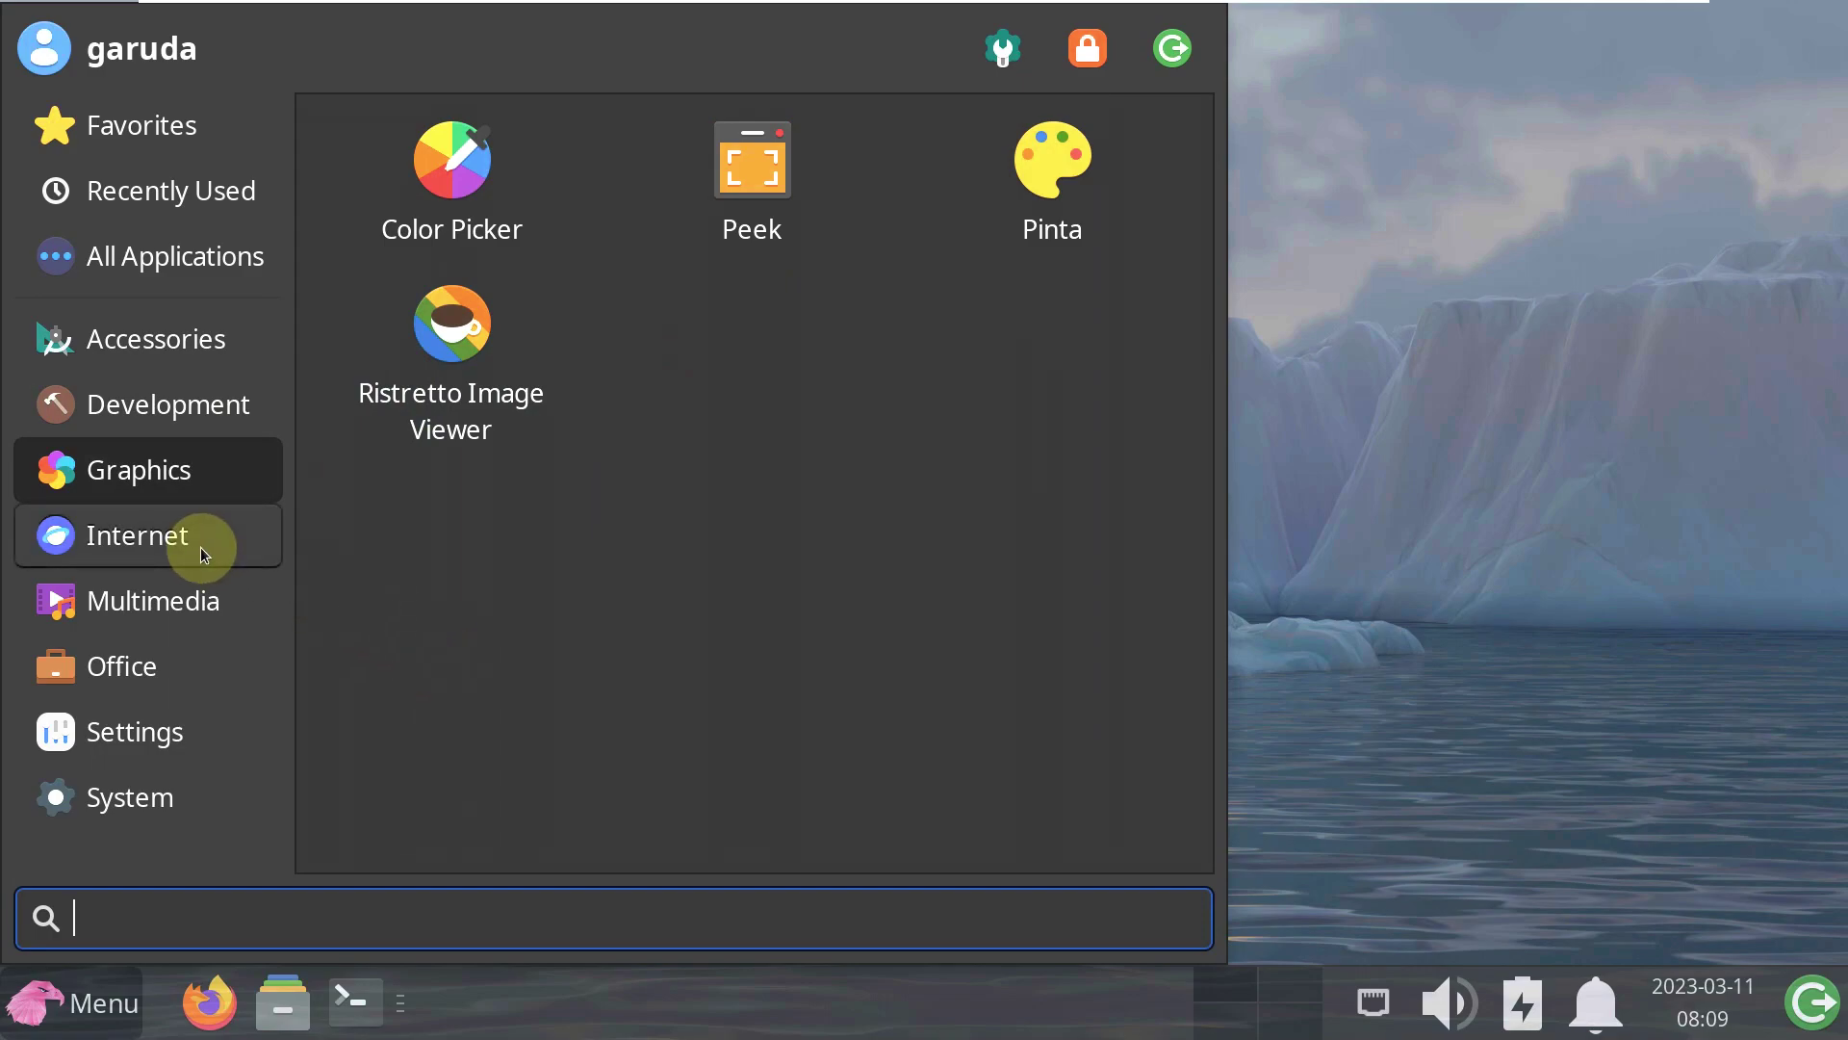
left_click(200, 547)
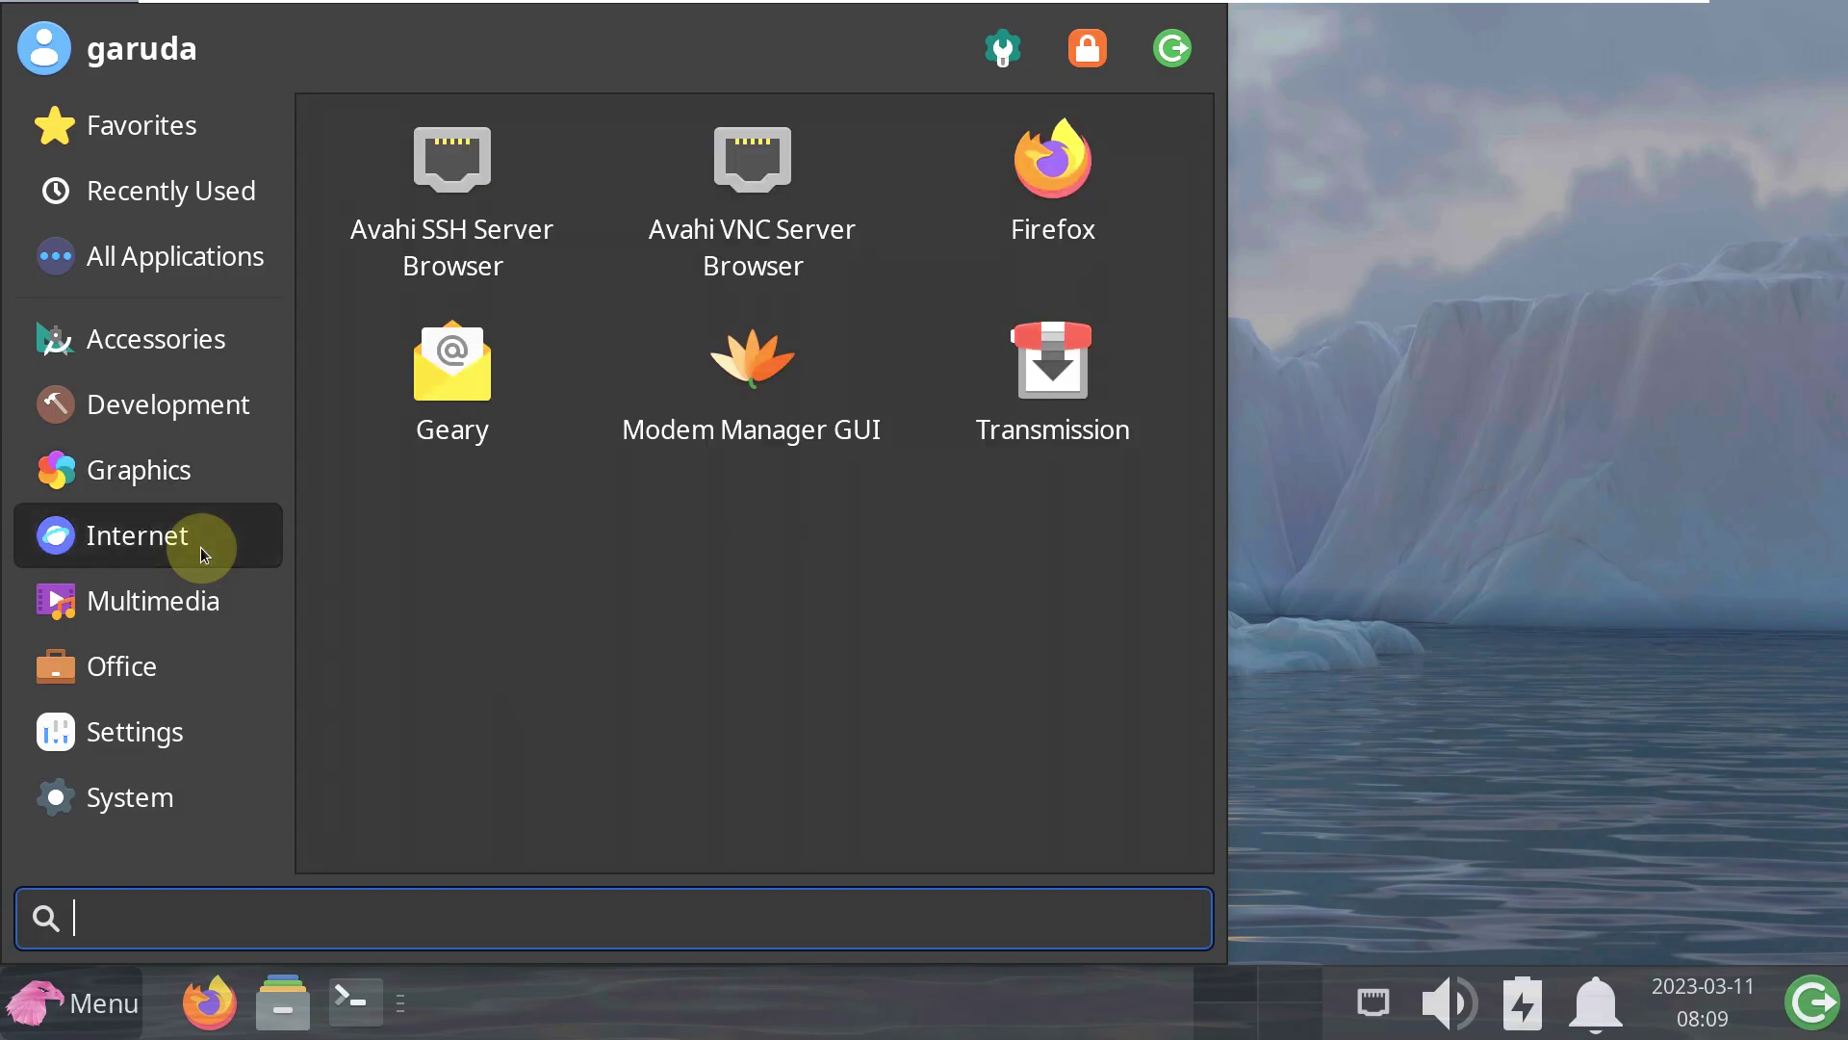
- Browse the Multimedia, Office, Settings and System categories, then close the menu
left_click(201, 596)
left_click(204, 660)
left_click(204, 714)
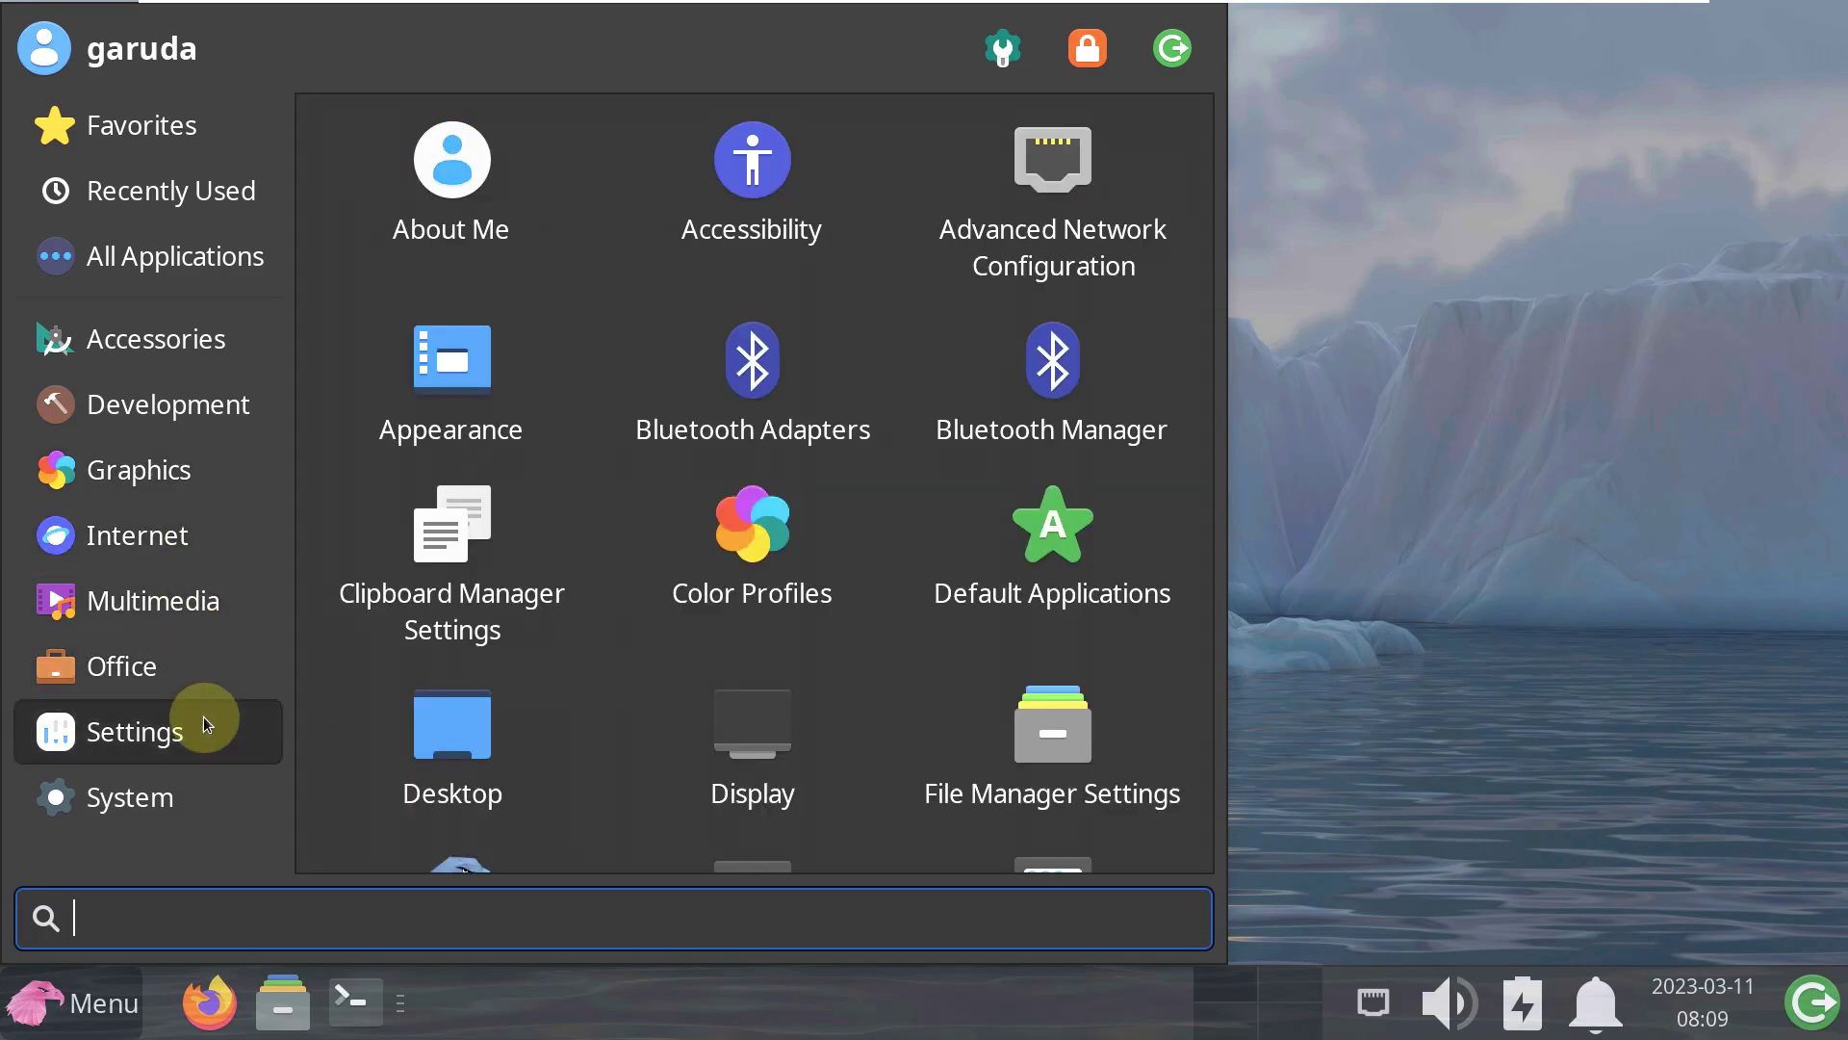
scroll(360, 679, "down", 10)
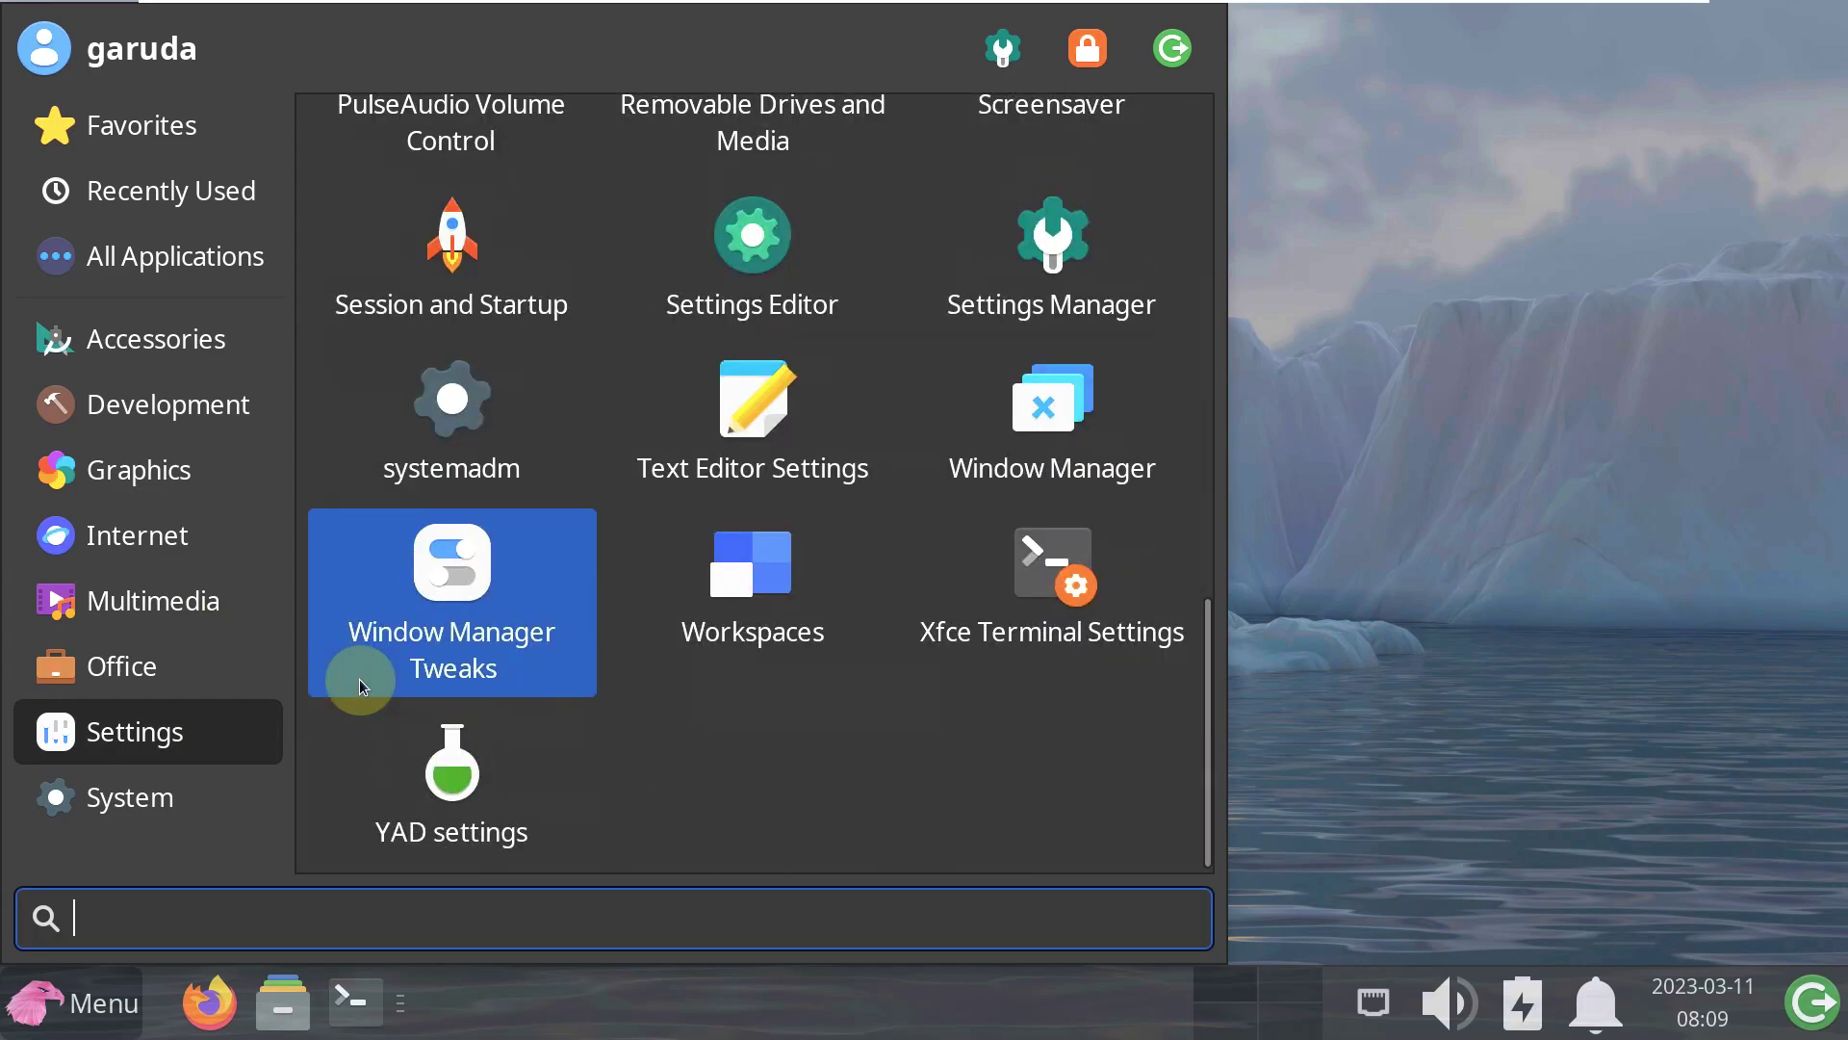
left_click(240, 783)
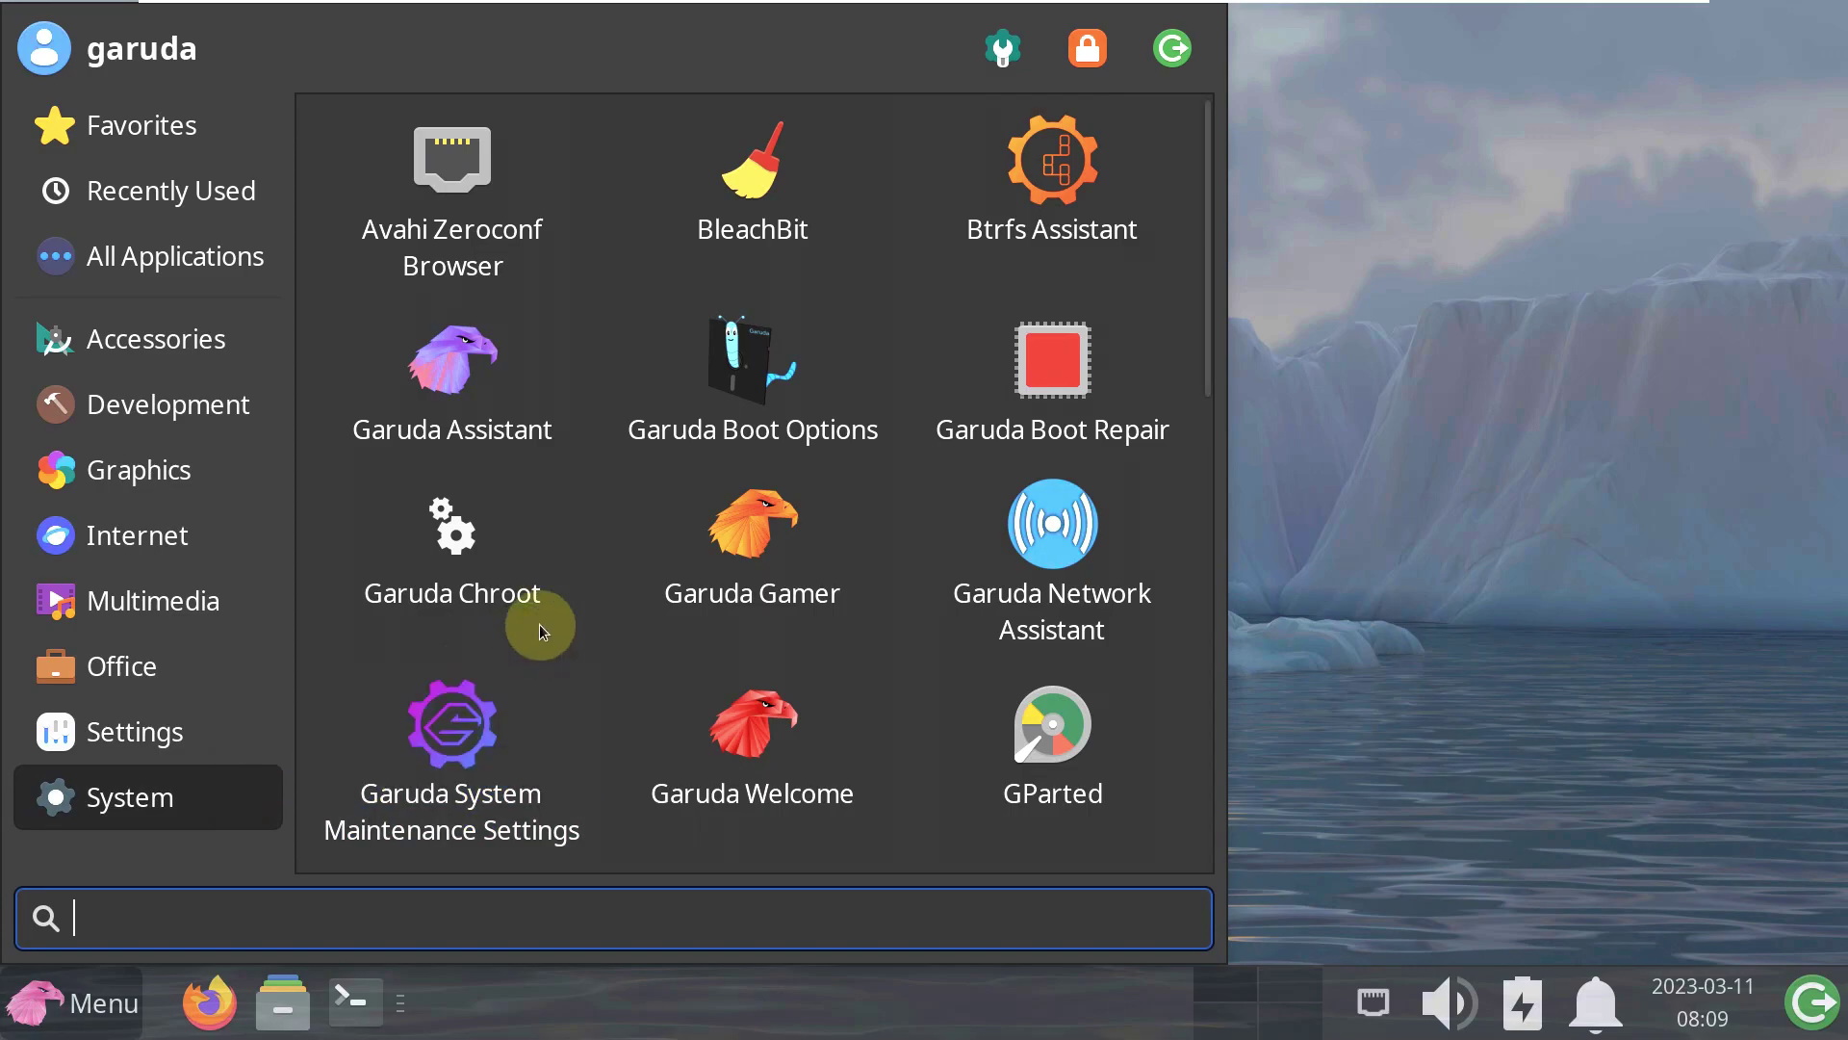
left_click(1347, 471)
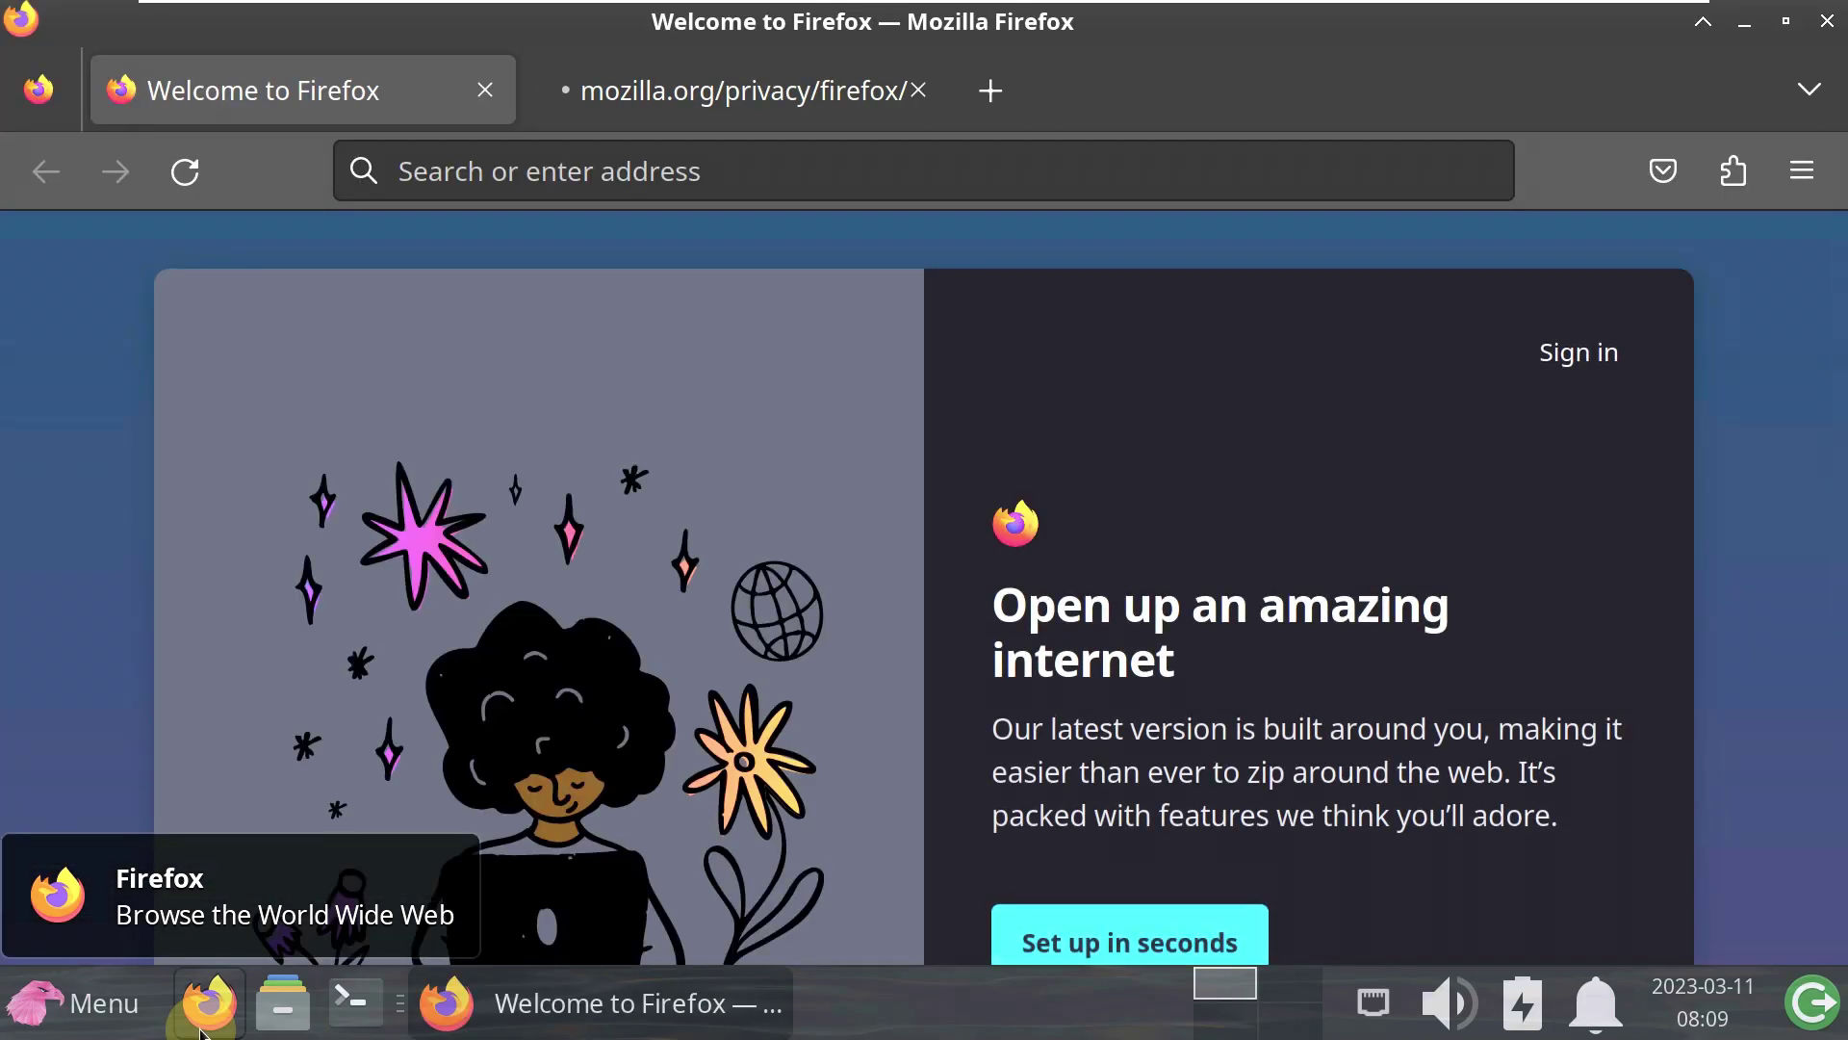
- Close the privacy notice tab and load garudalinux.org by typing 'gar' in the address bar
left_click(919, 90)
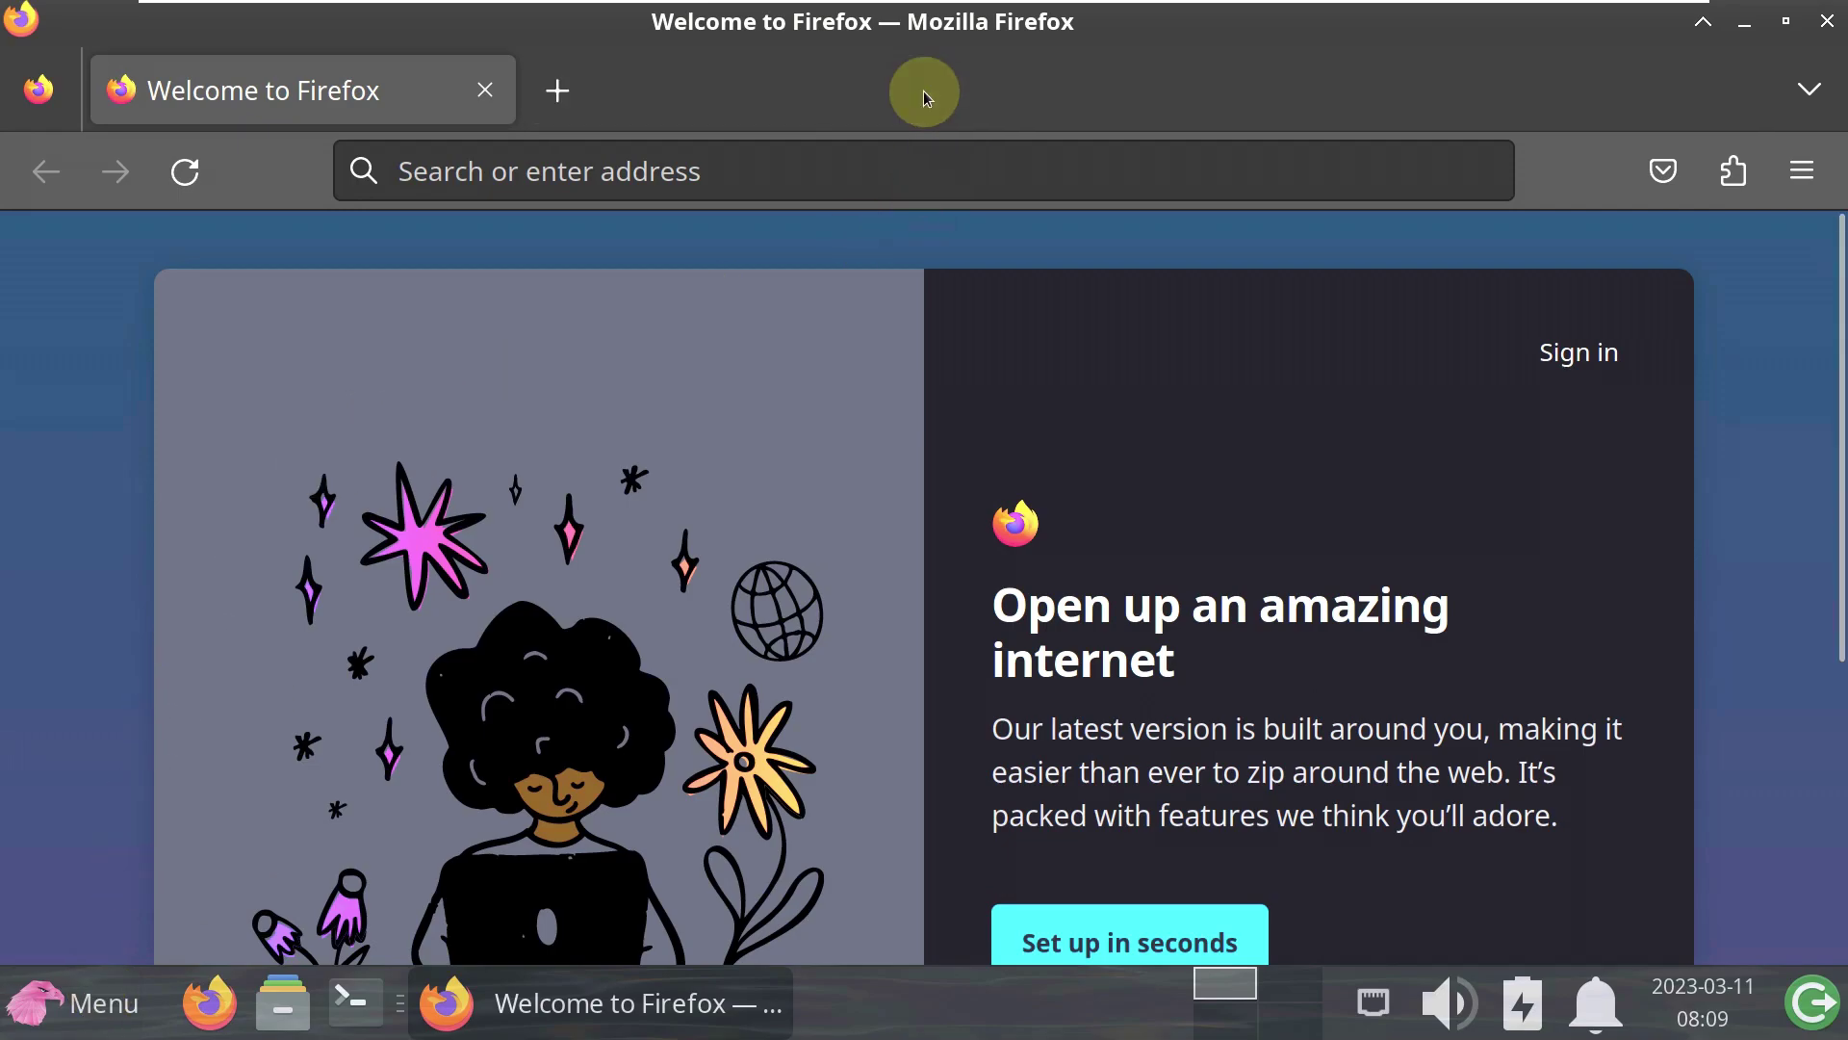
left_click(918, 175)
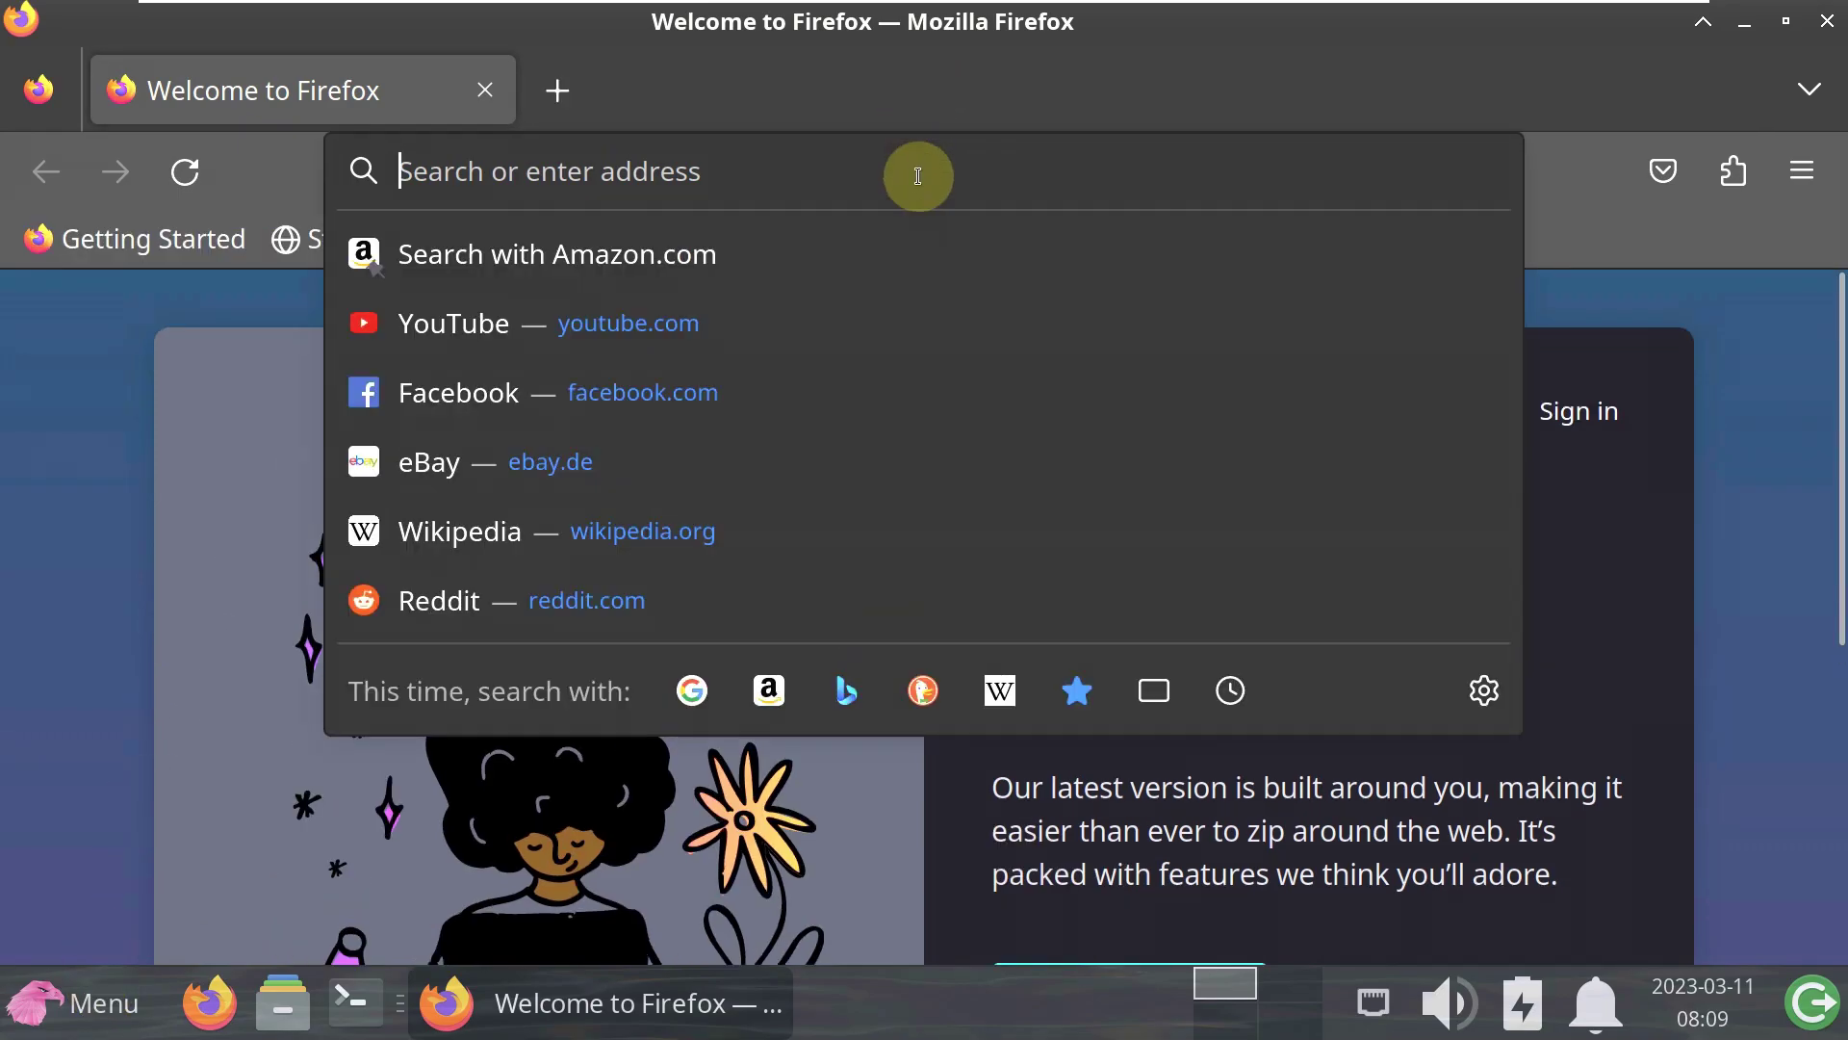
type("garudalinux.org")
key("Return")
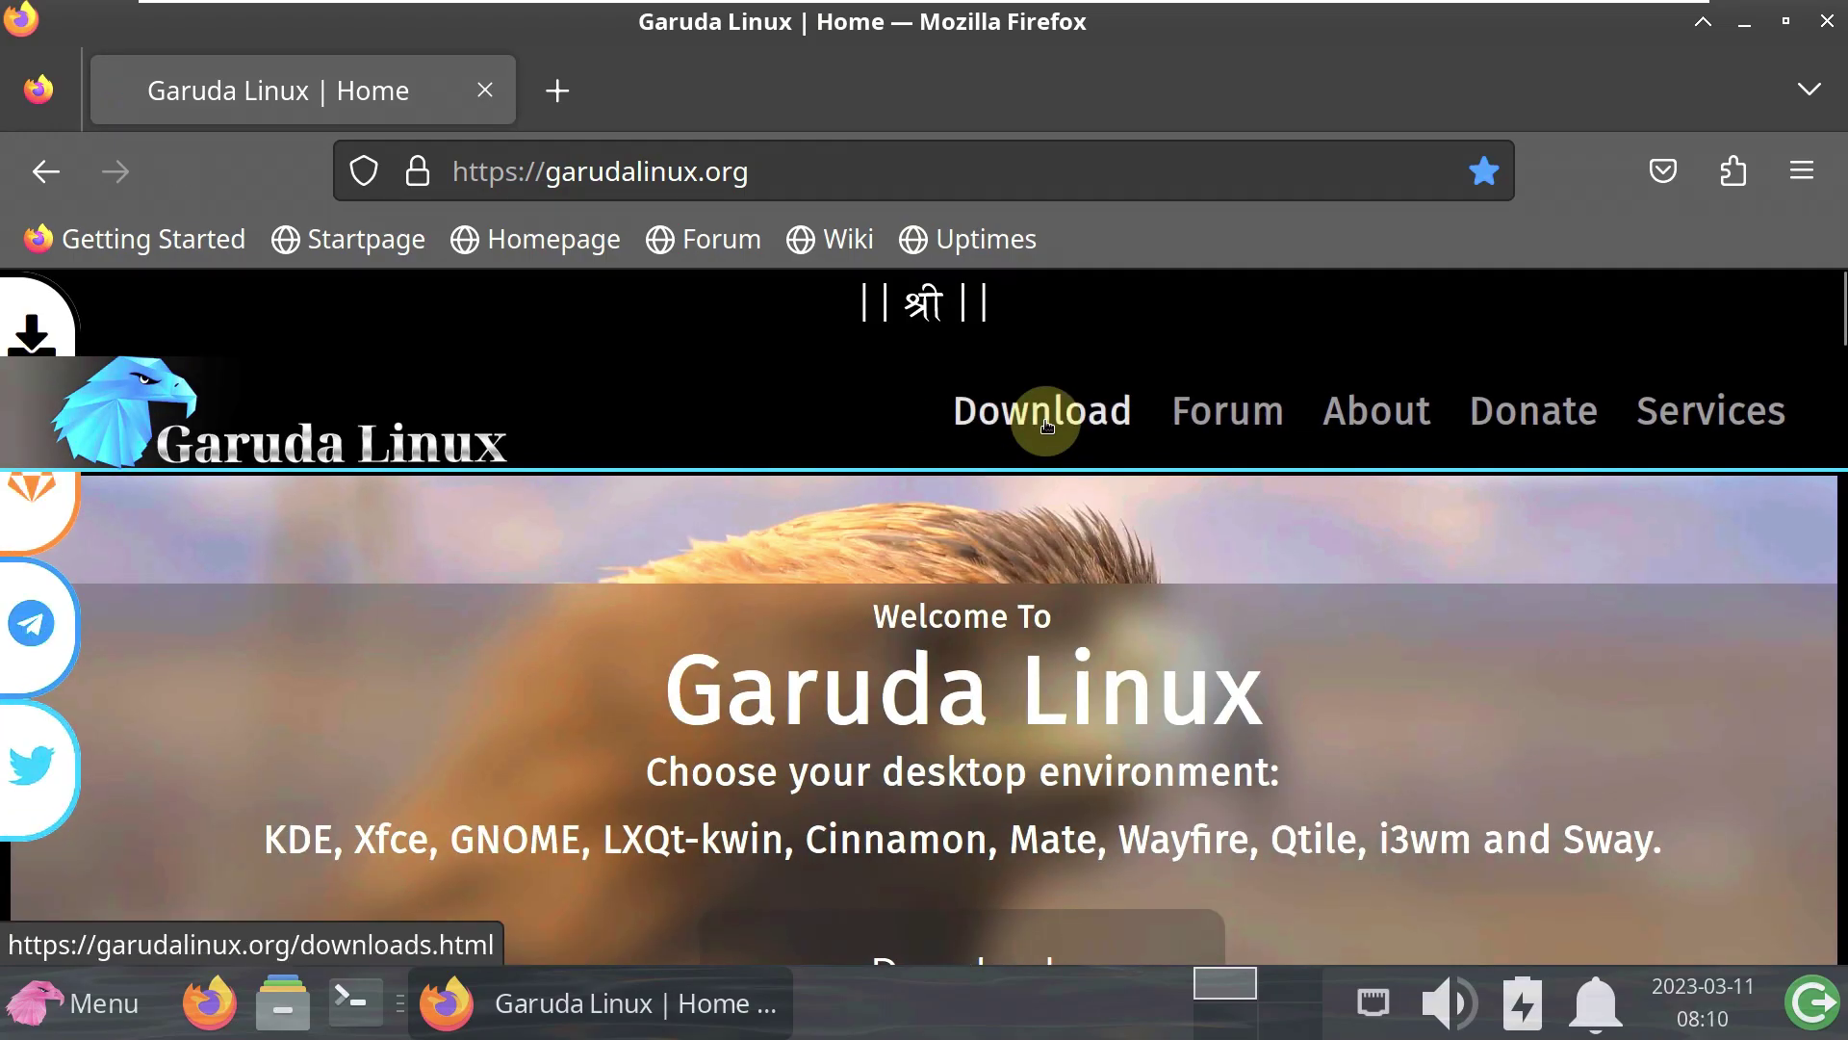
- Go to the site's Download page and scroll through it
left_click(1047, 424)
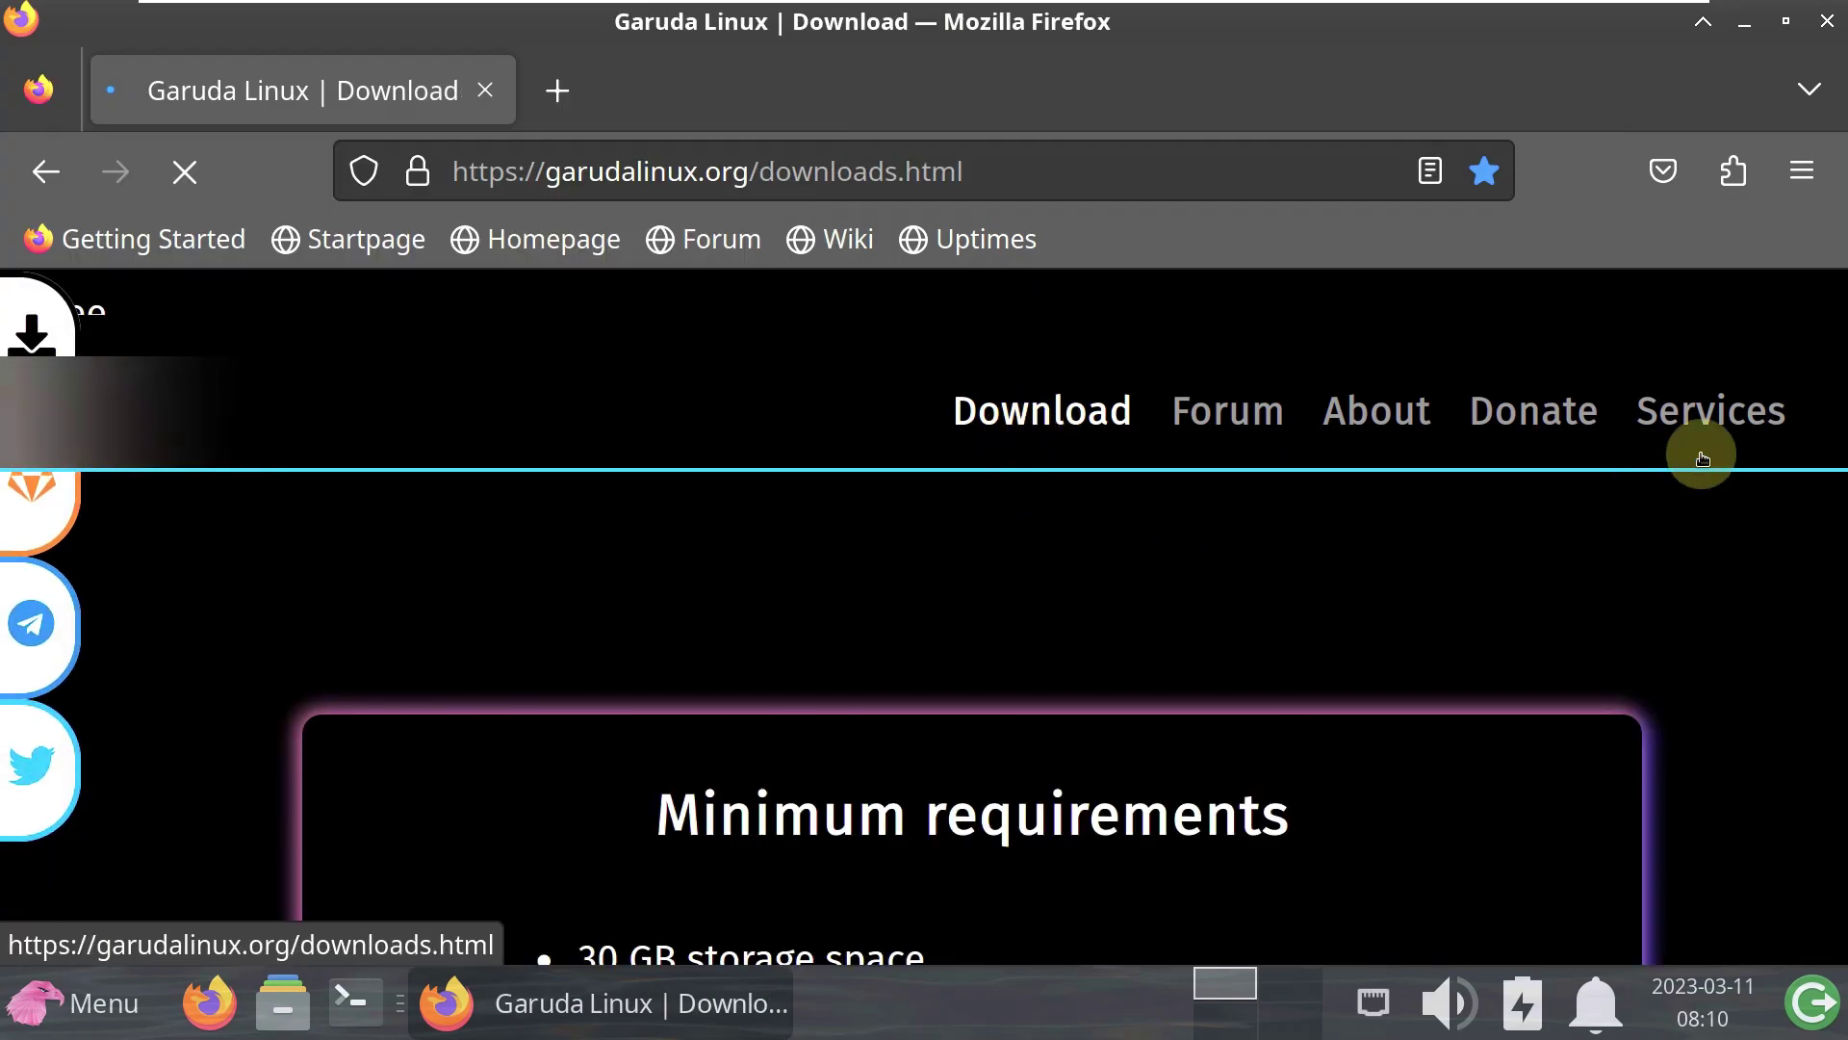
scroll(1139, 533, "down", 5)
scroll(1140, 533, "down", 10)
scroll(1140, 533, "down", 3)
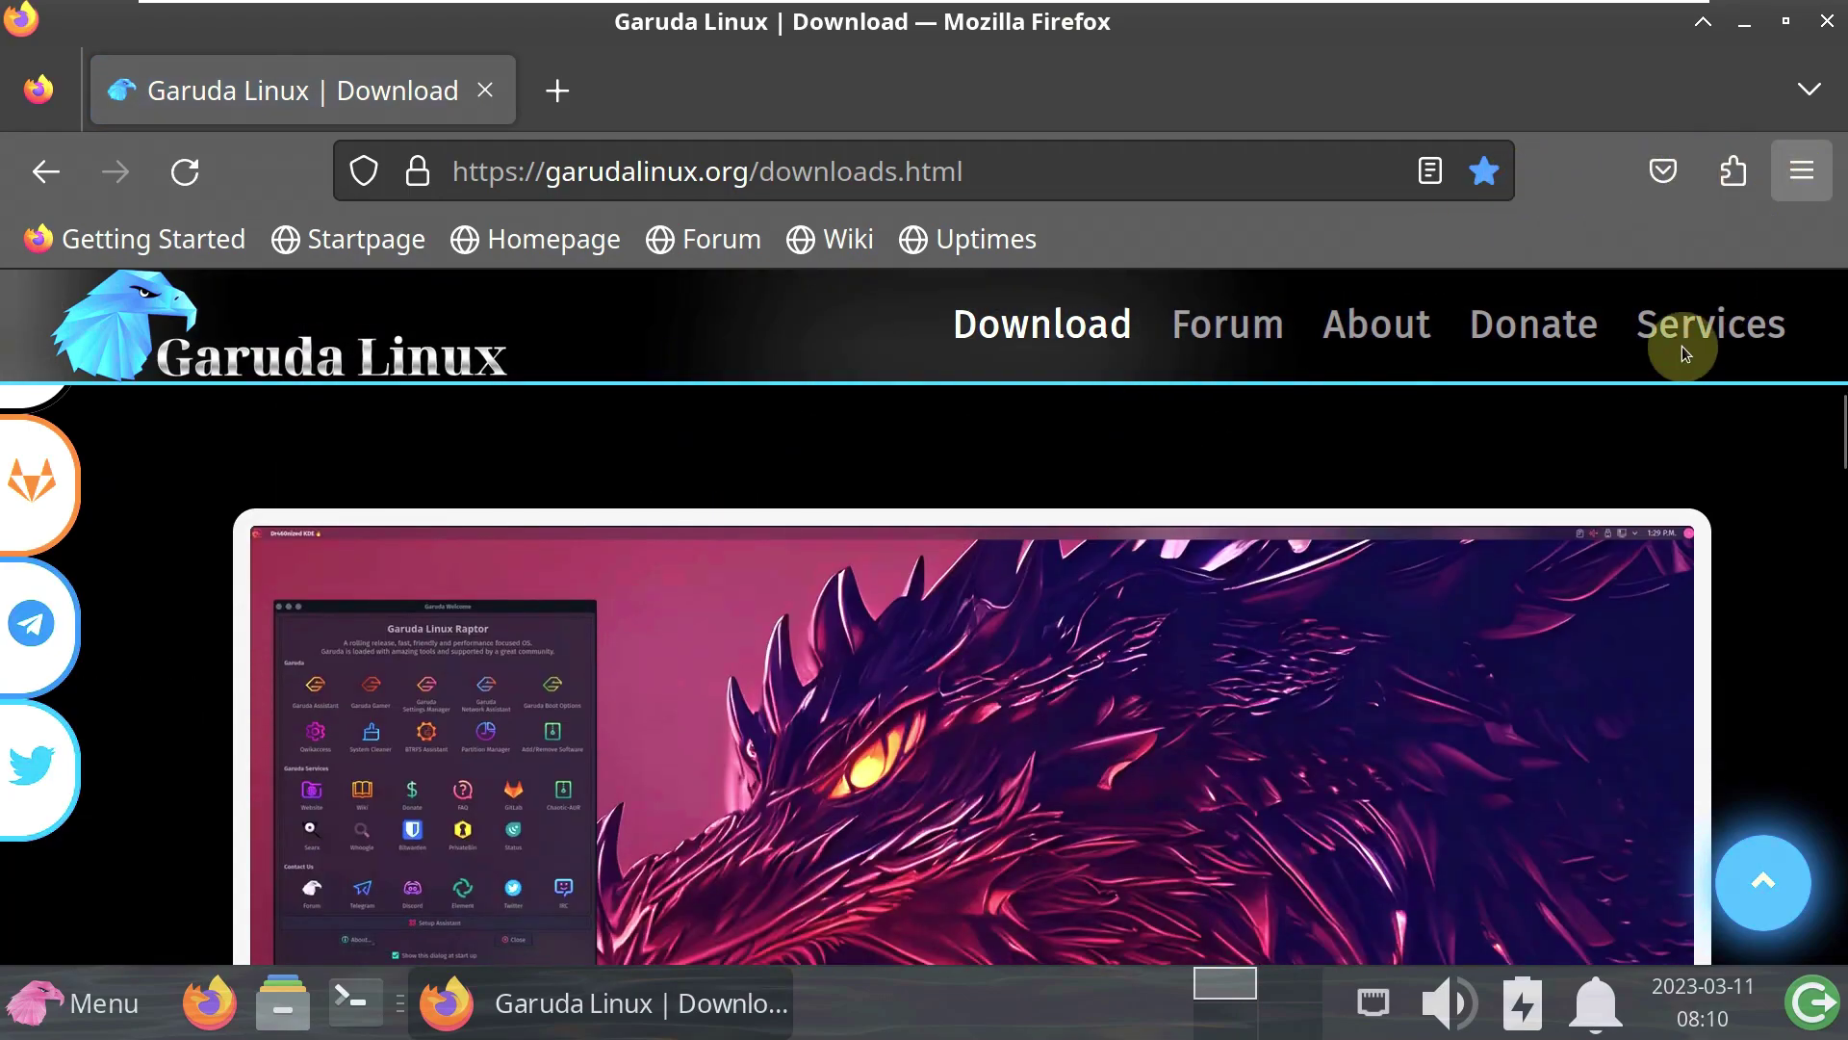
- Zoom the downloads page out to 67% and scroll through the available editions
key("alt+f")
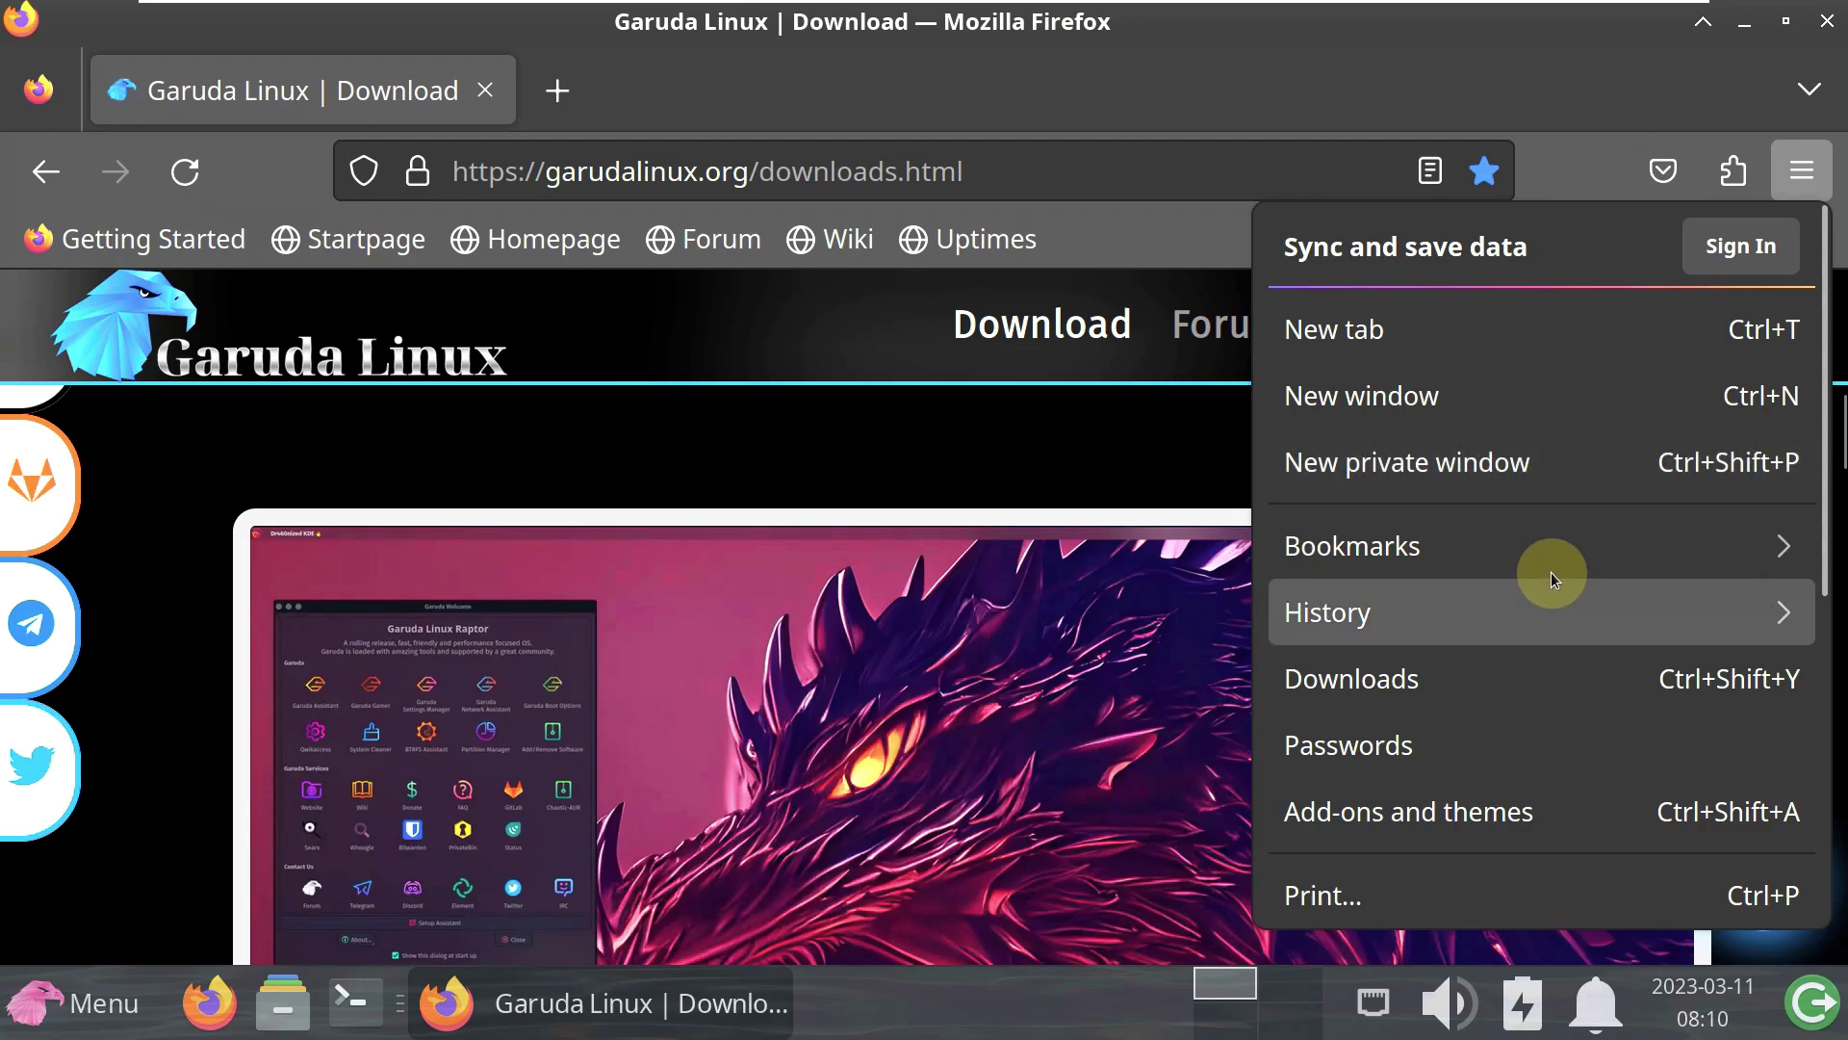
scroll(1551, 571, "down", 5)
left_click(1581, 580)
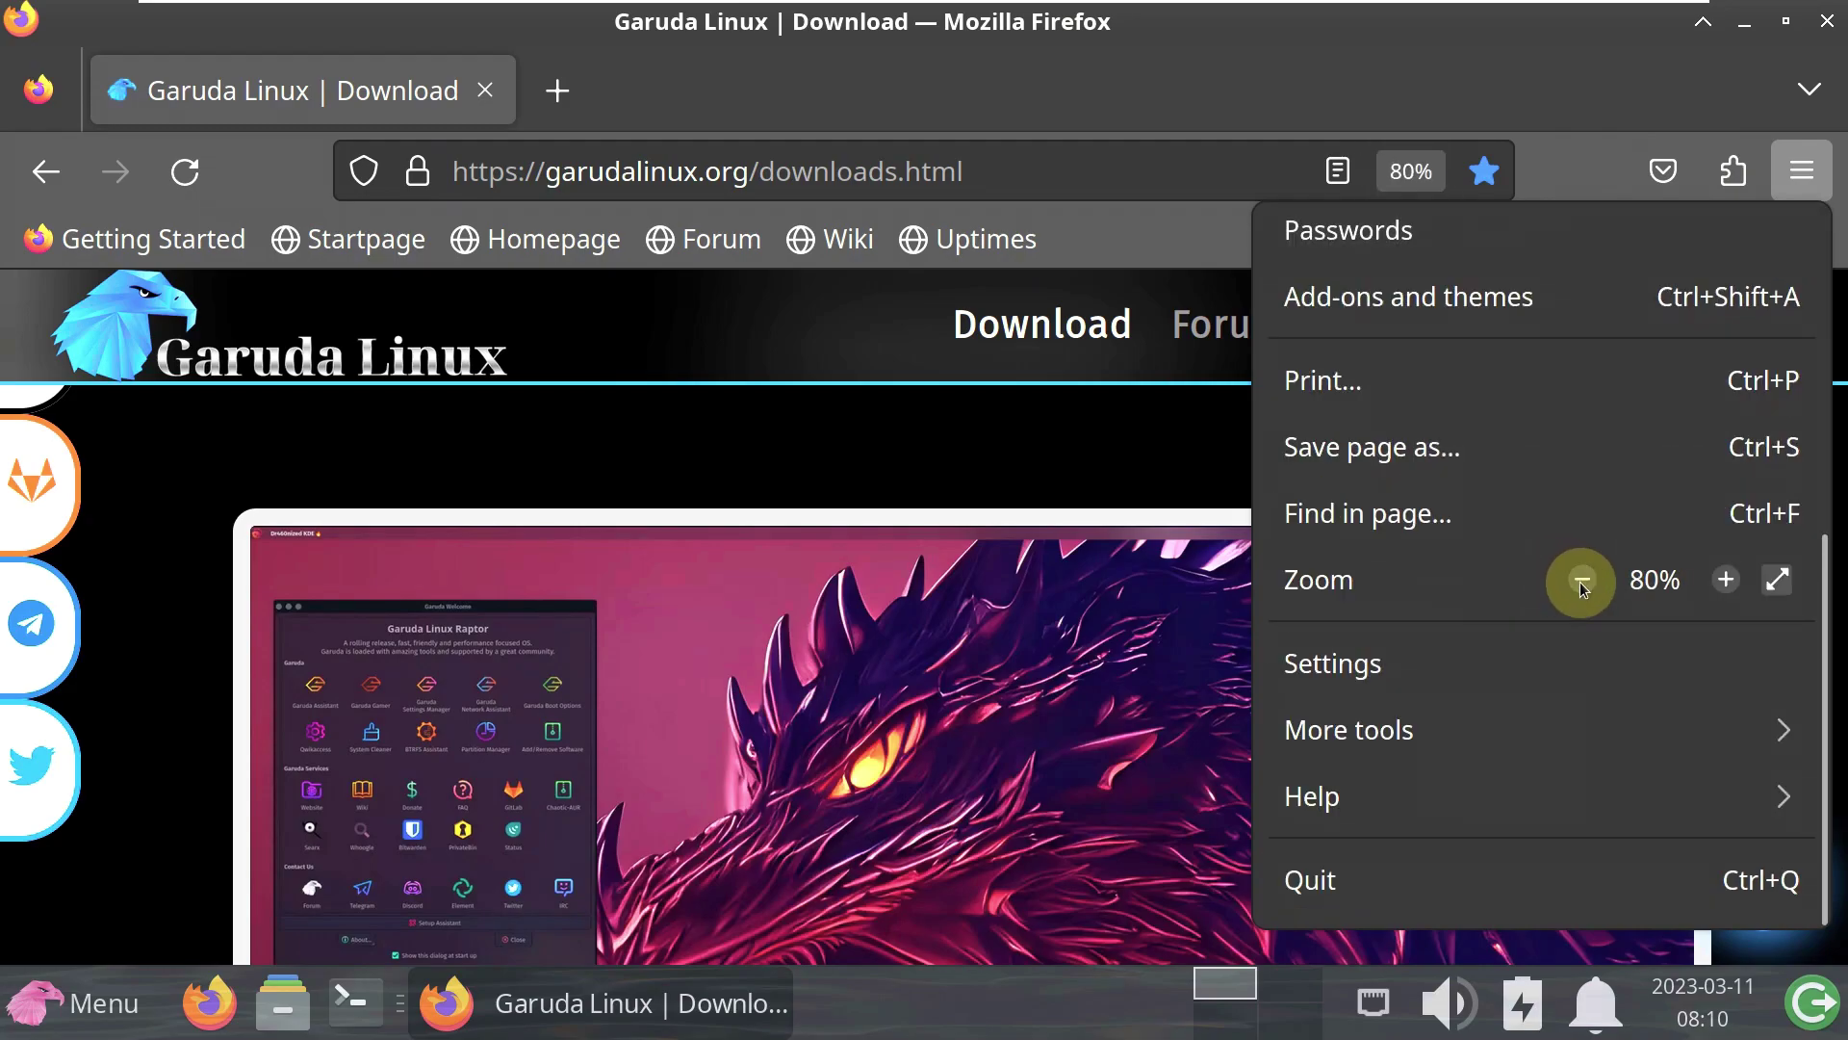
left_click(1582, 580)
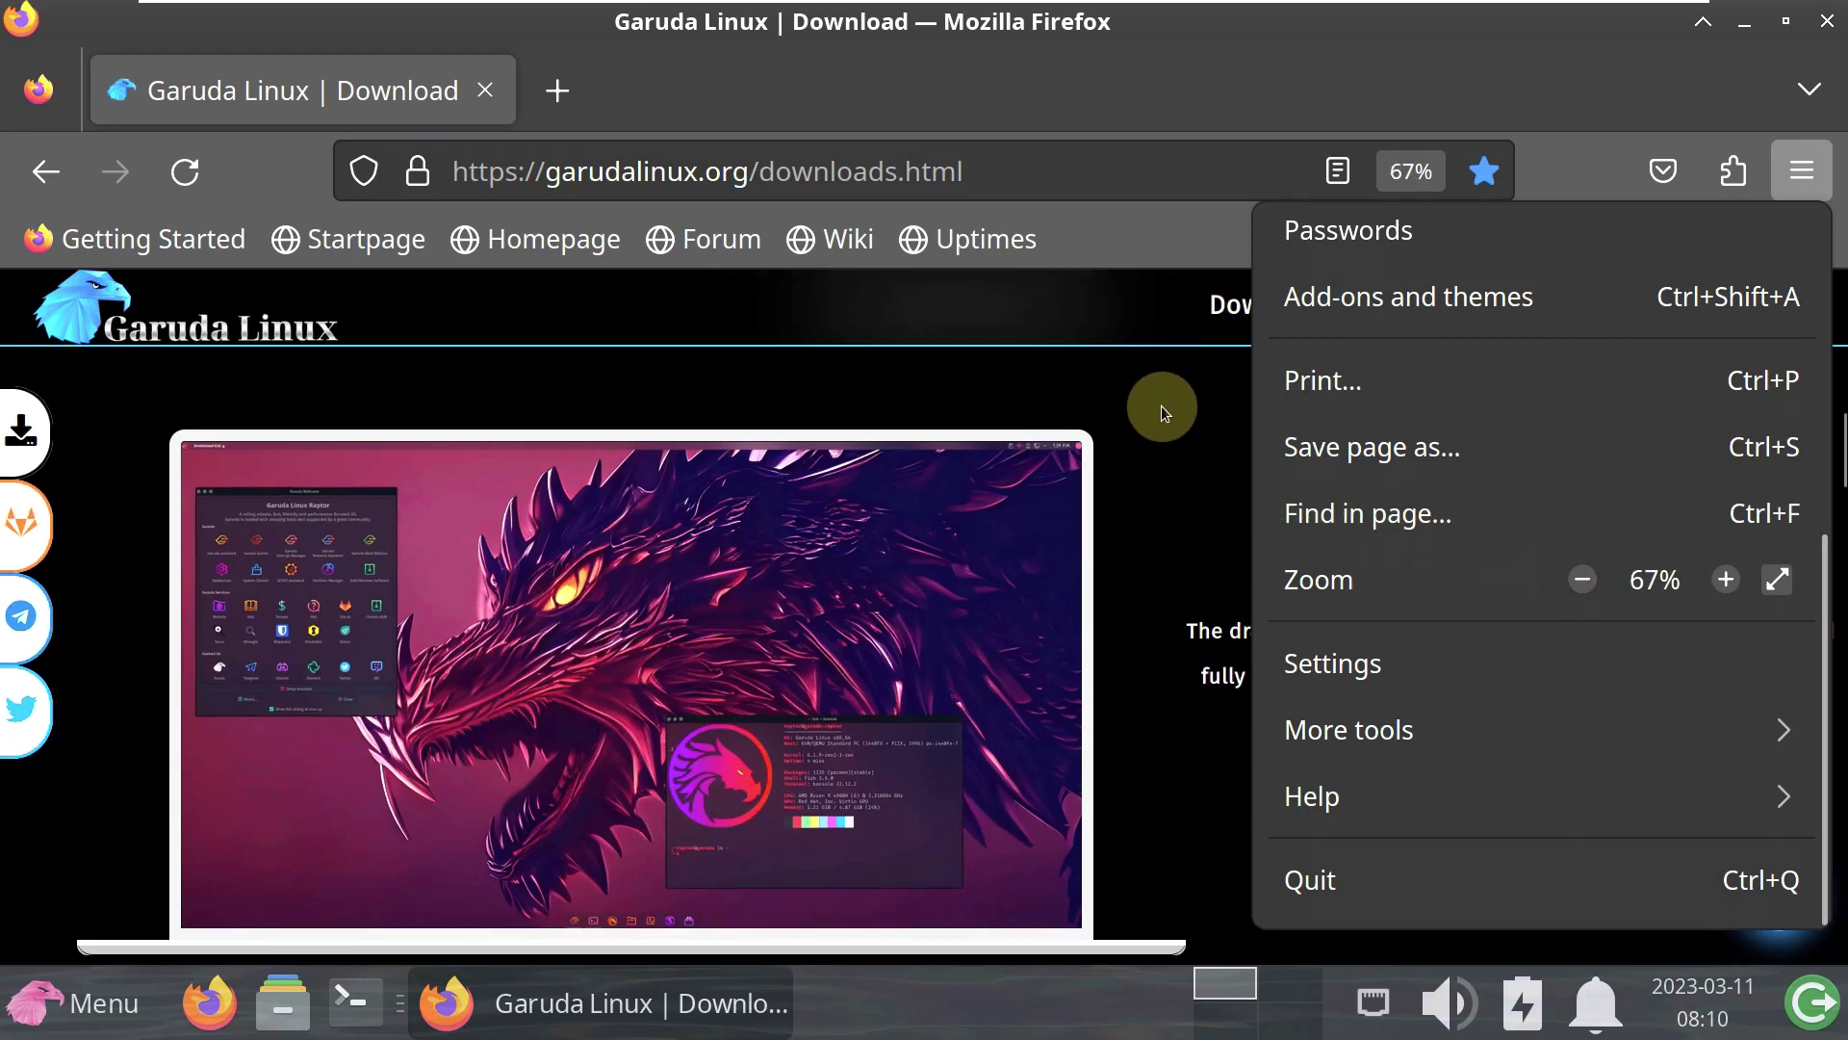
left_click(1161, 406)
scroll(1155, 394, "down", 6)
scroll(1151, 381, "down", 2)
scroll(1151, 381, "down", 3)
scroll(1151, 381, "up", 3)
scroll(1151, 382, "down", 5)
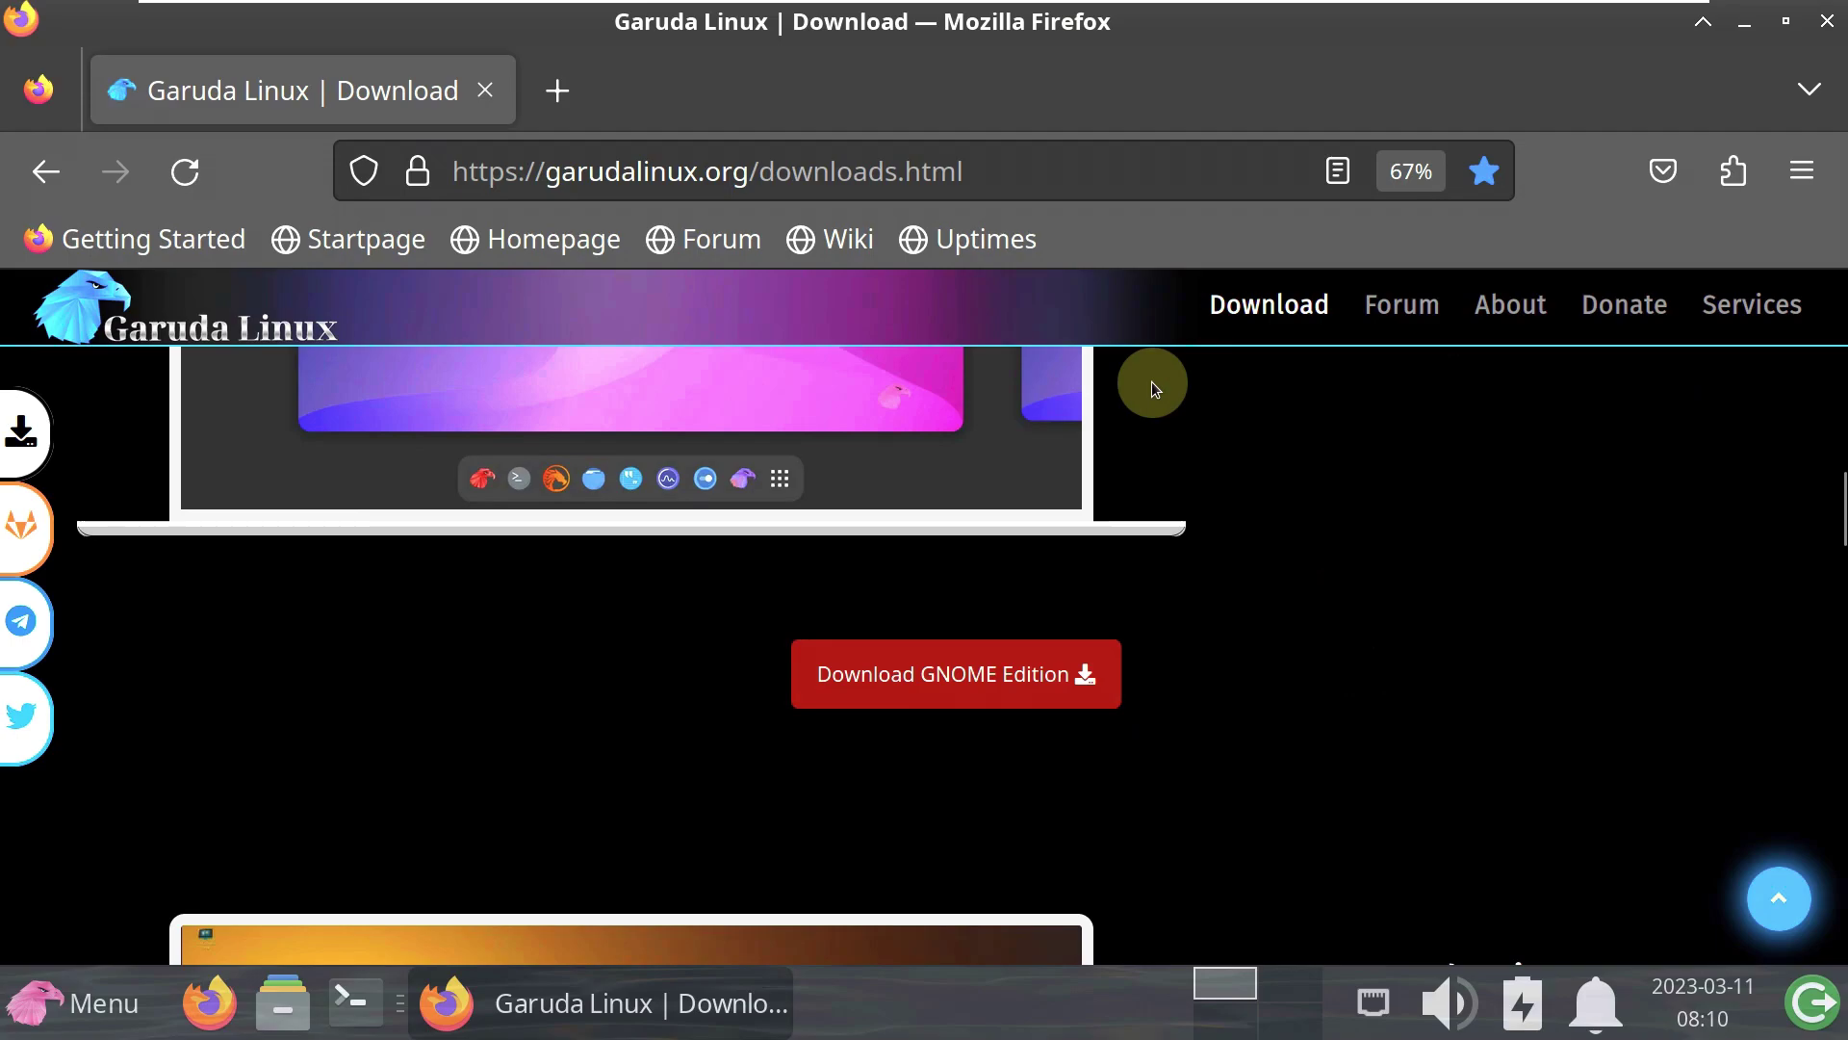
scroll(1151, 381, "down", 5)
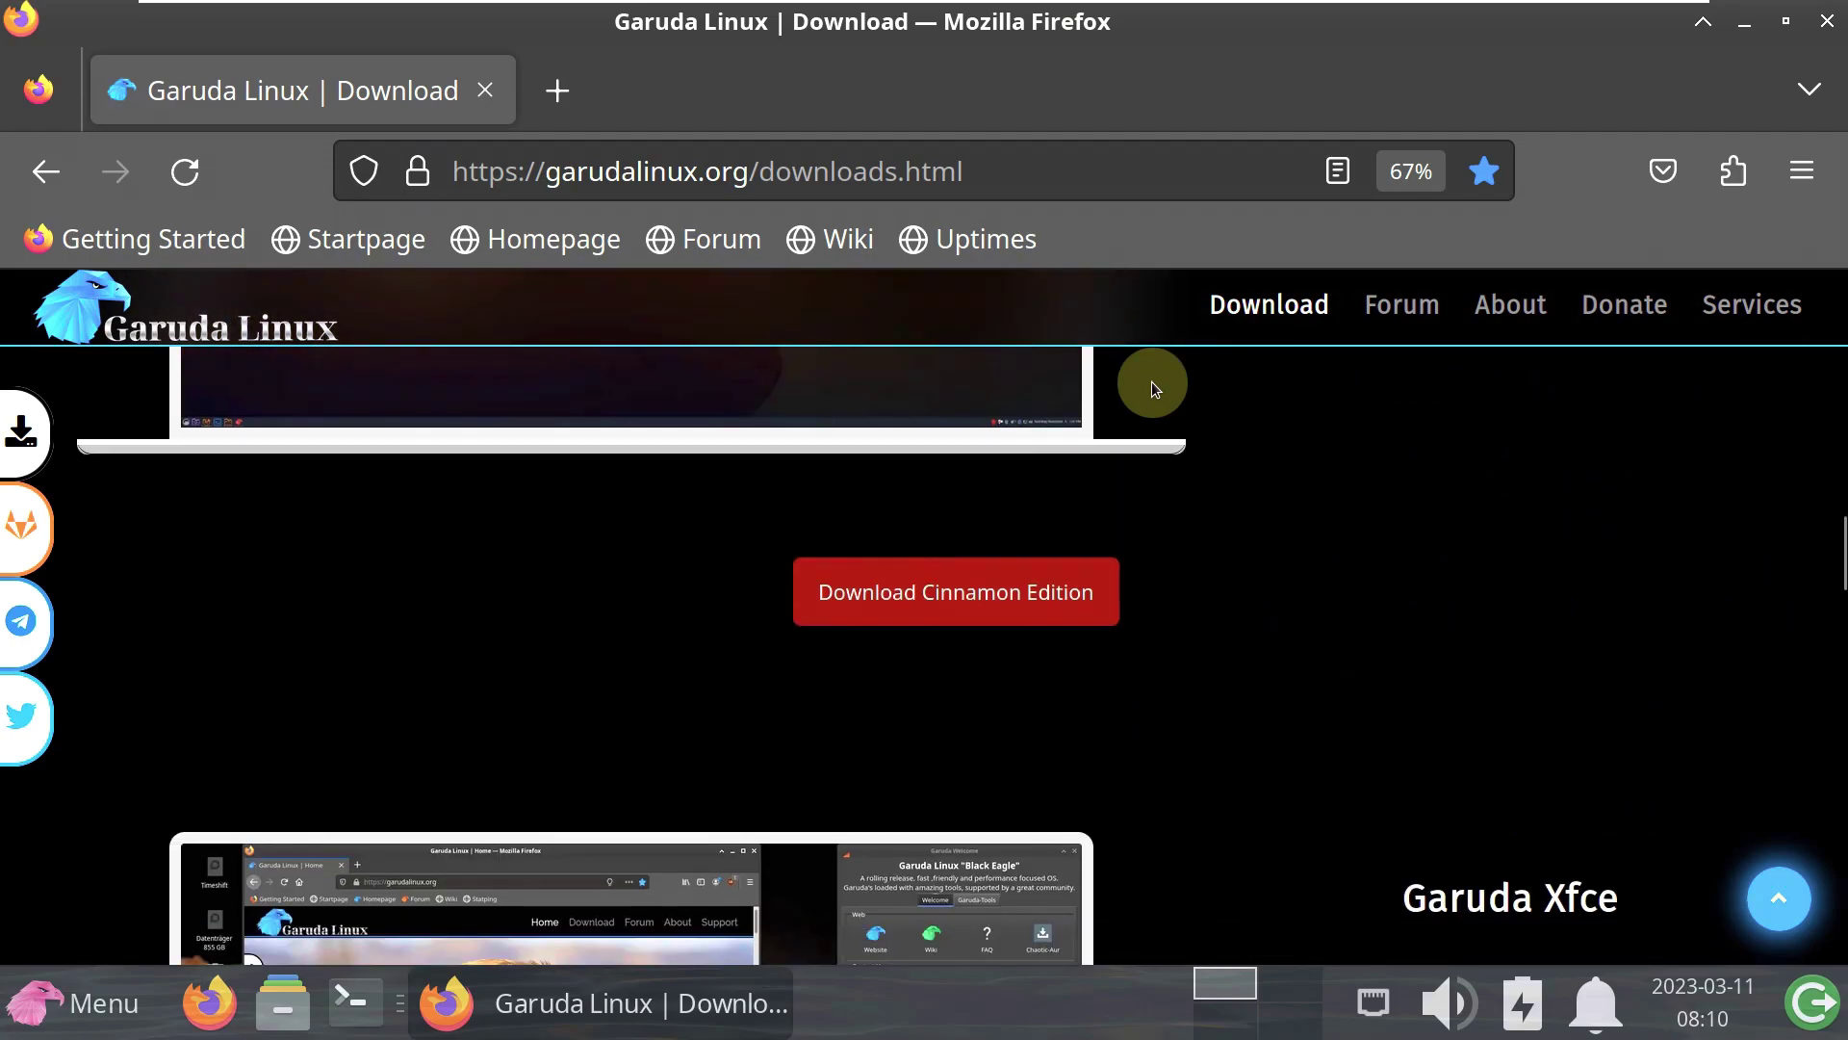
scroll(1152, 381, "down", 10)
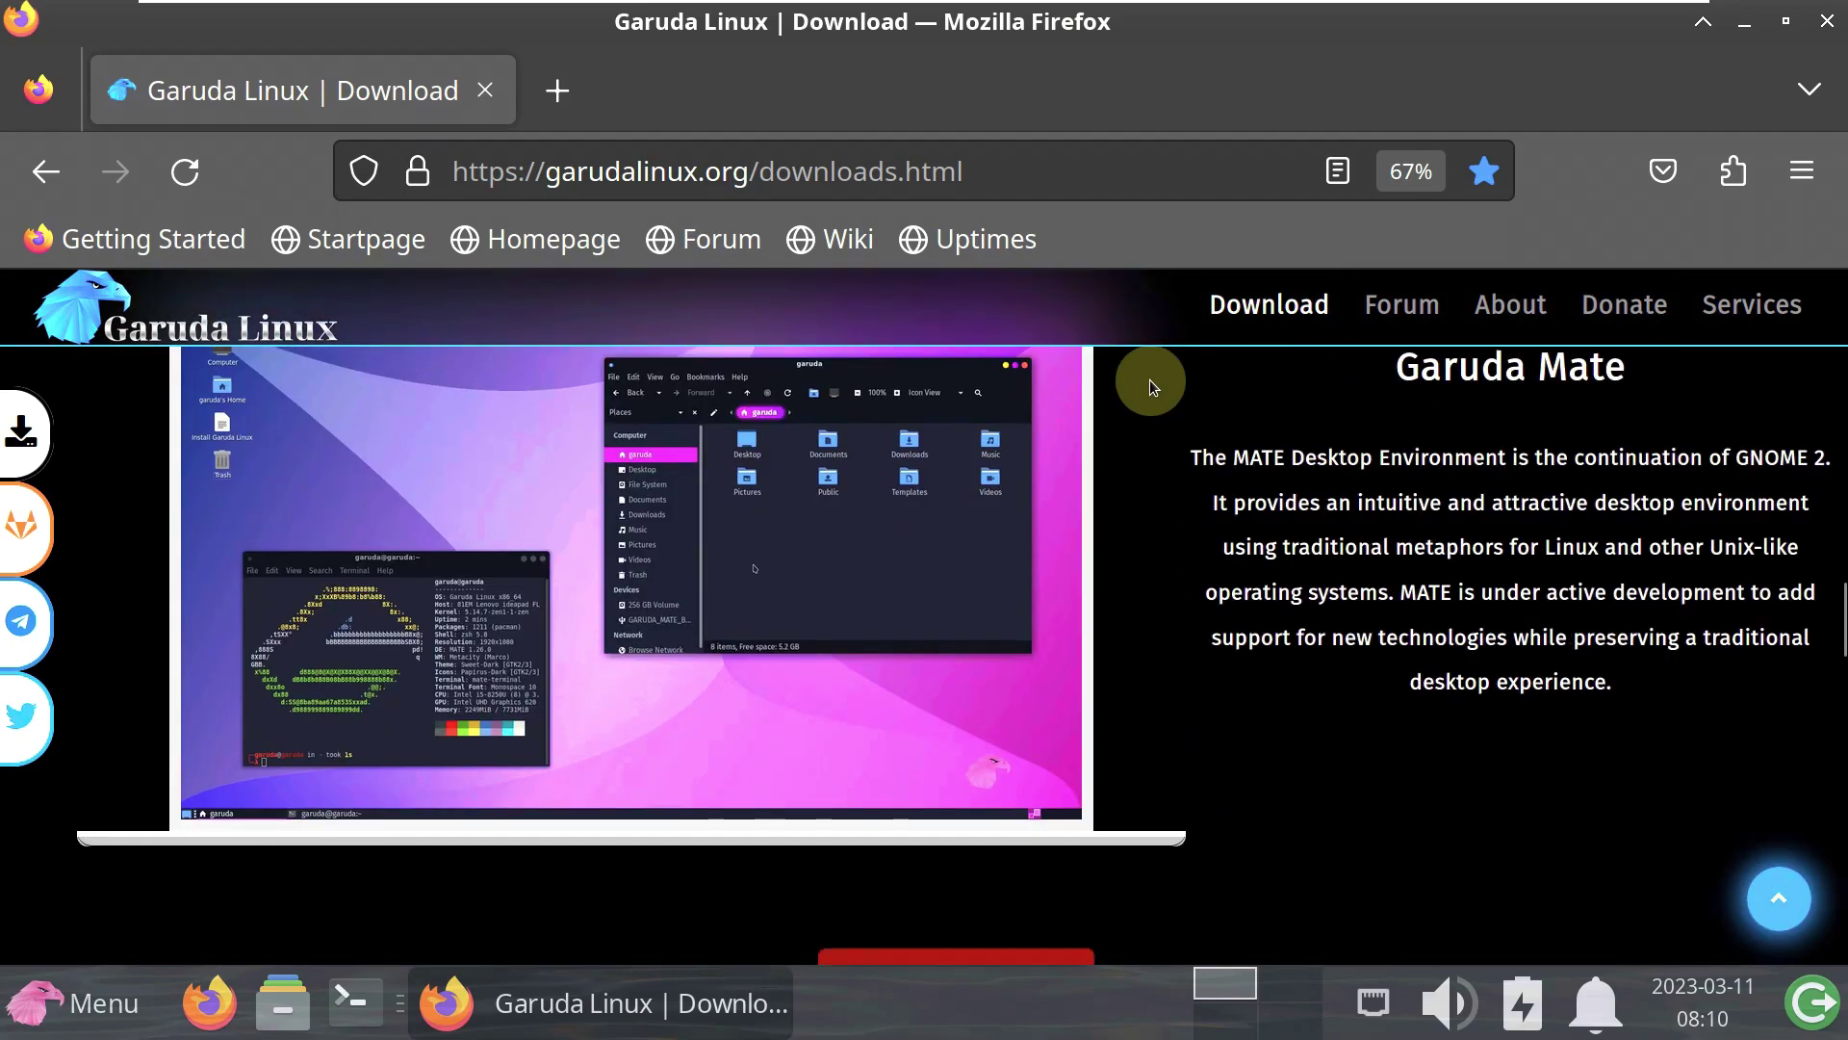
scroll(1149, 379, "down", 10)
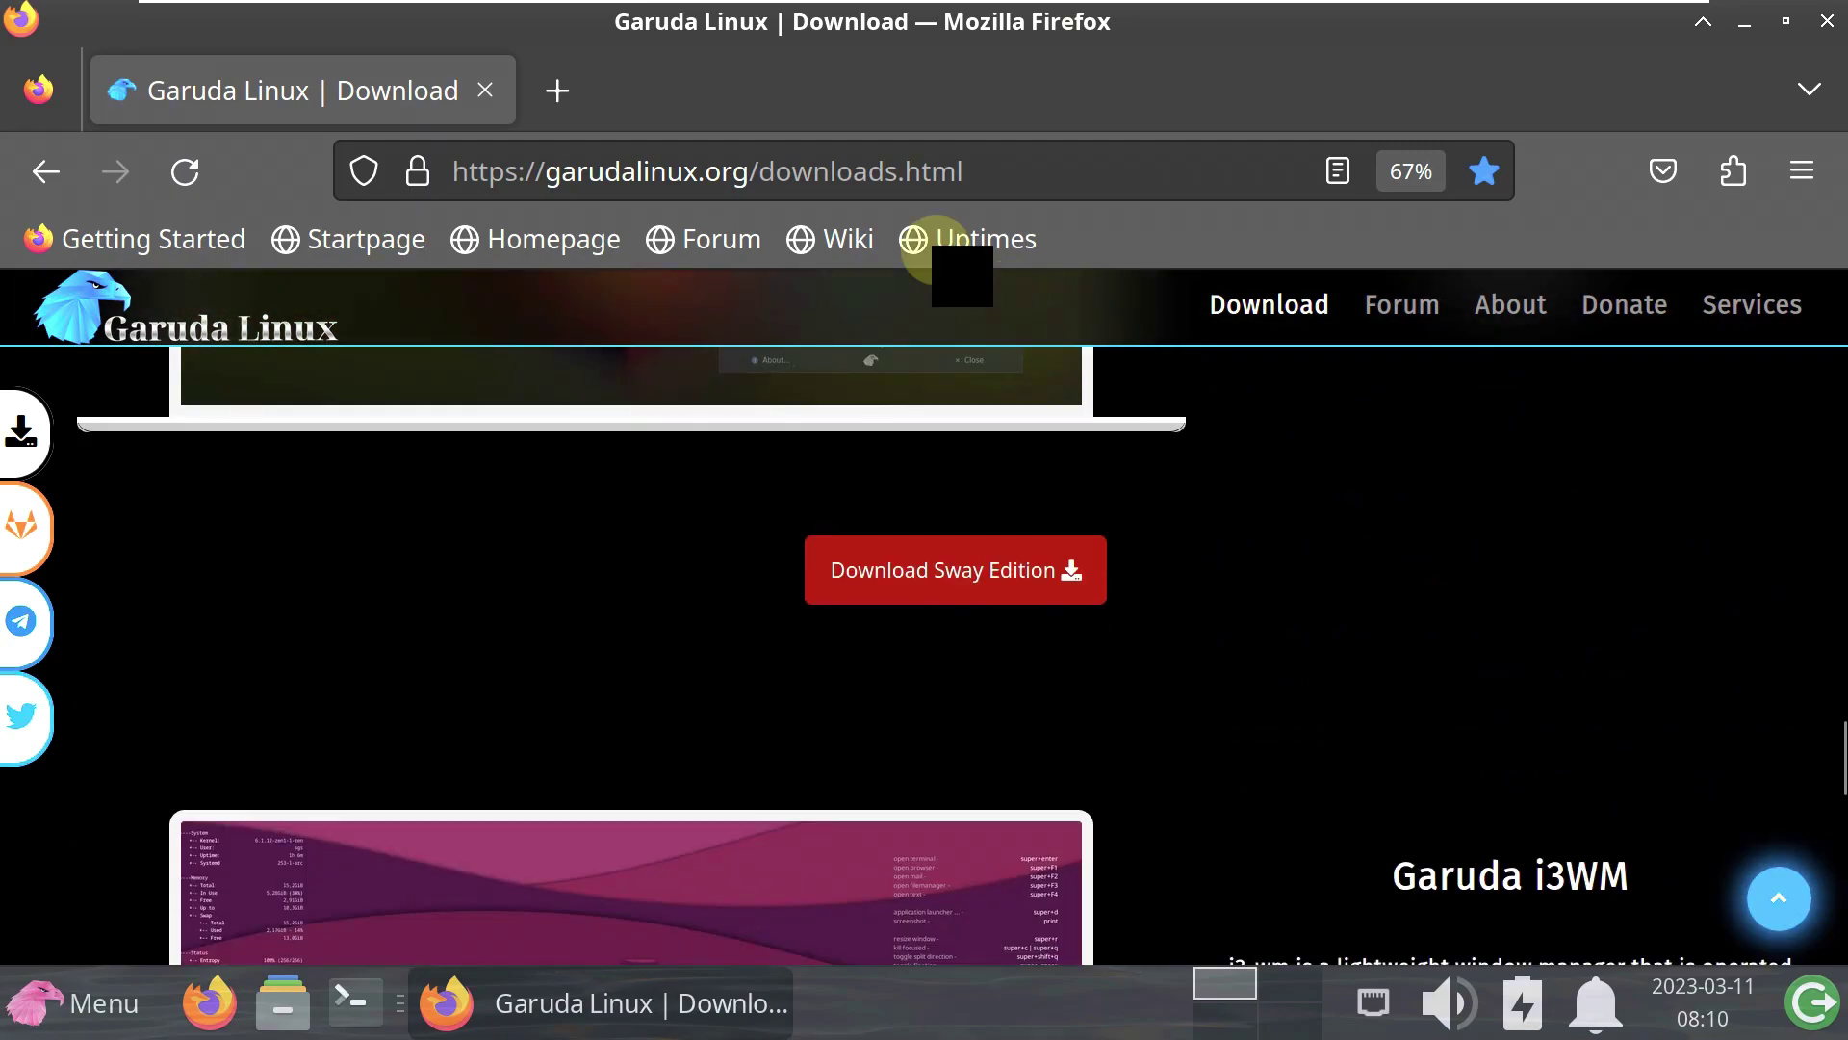
- Replace the address with youtube.com/asklinux and load it
double_click(887, 176)
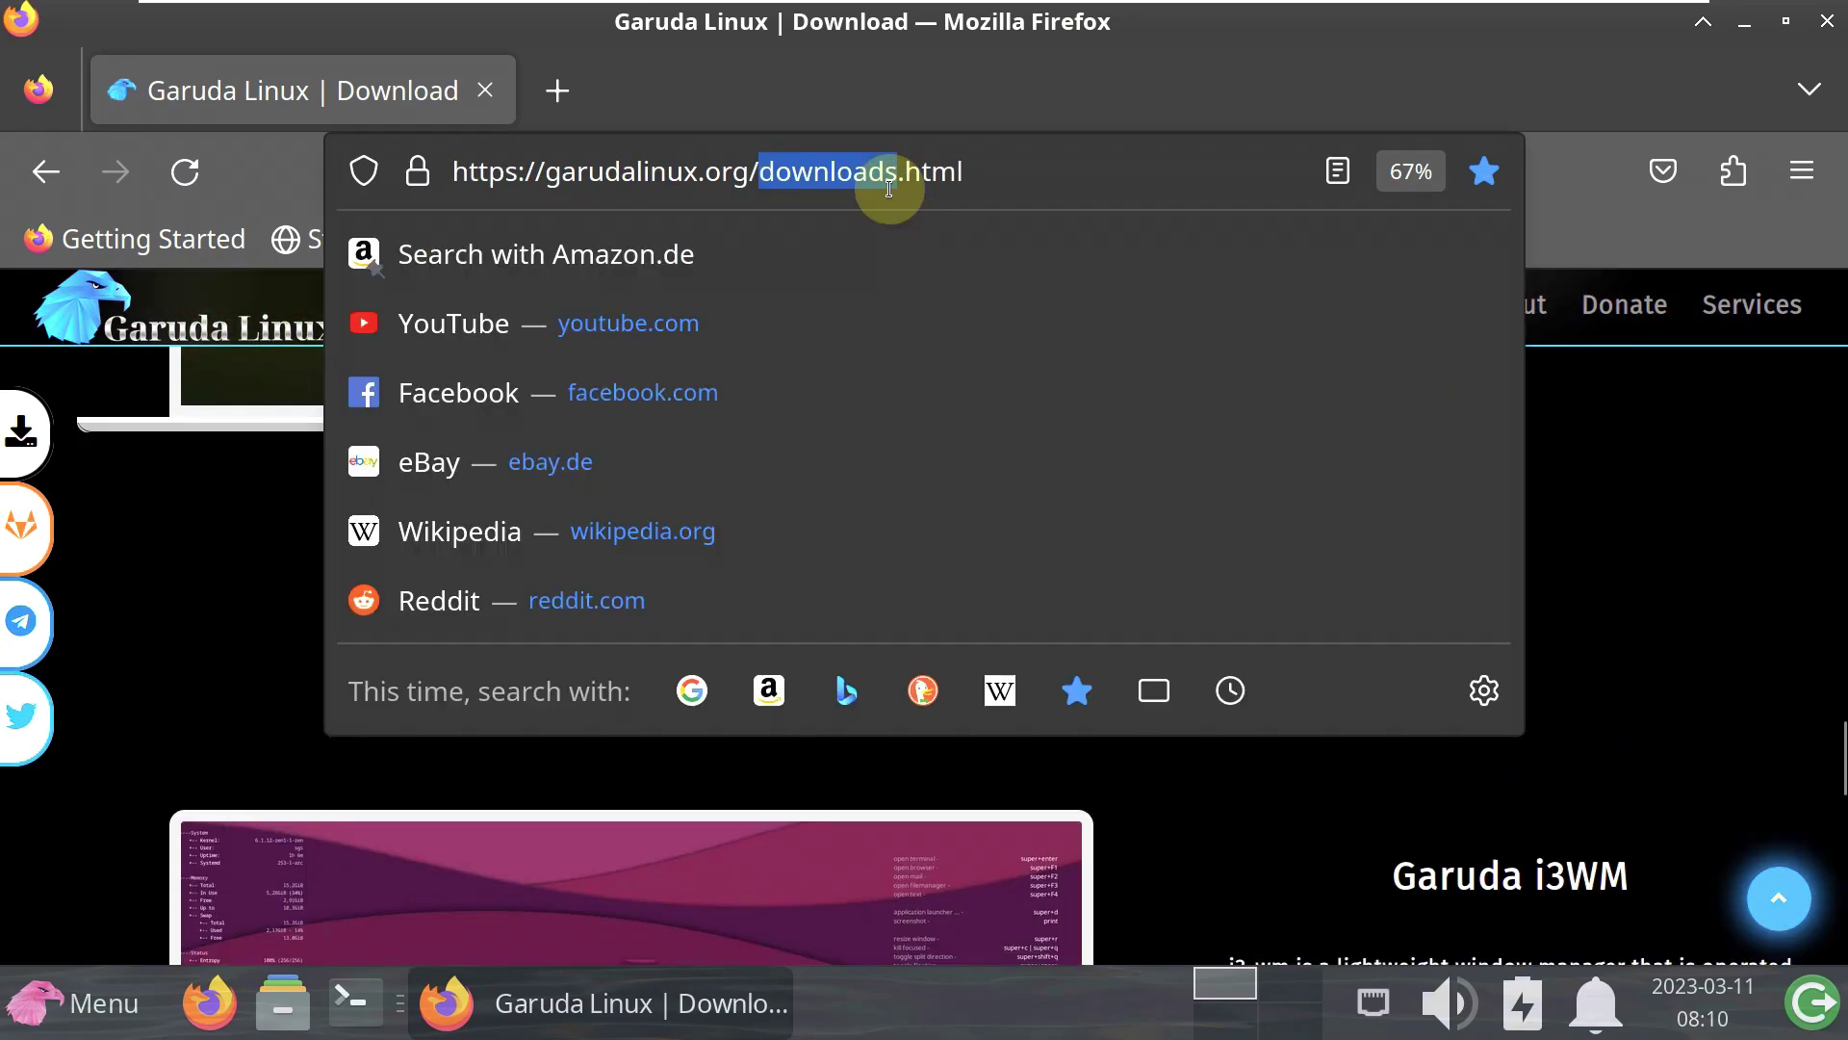
left_click(889, 188)
type("y")
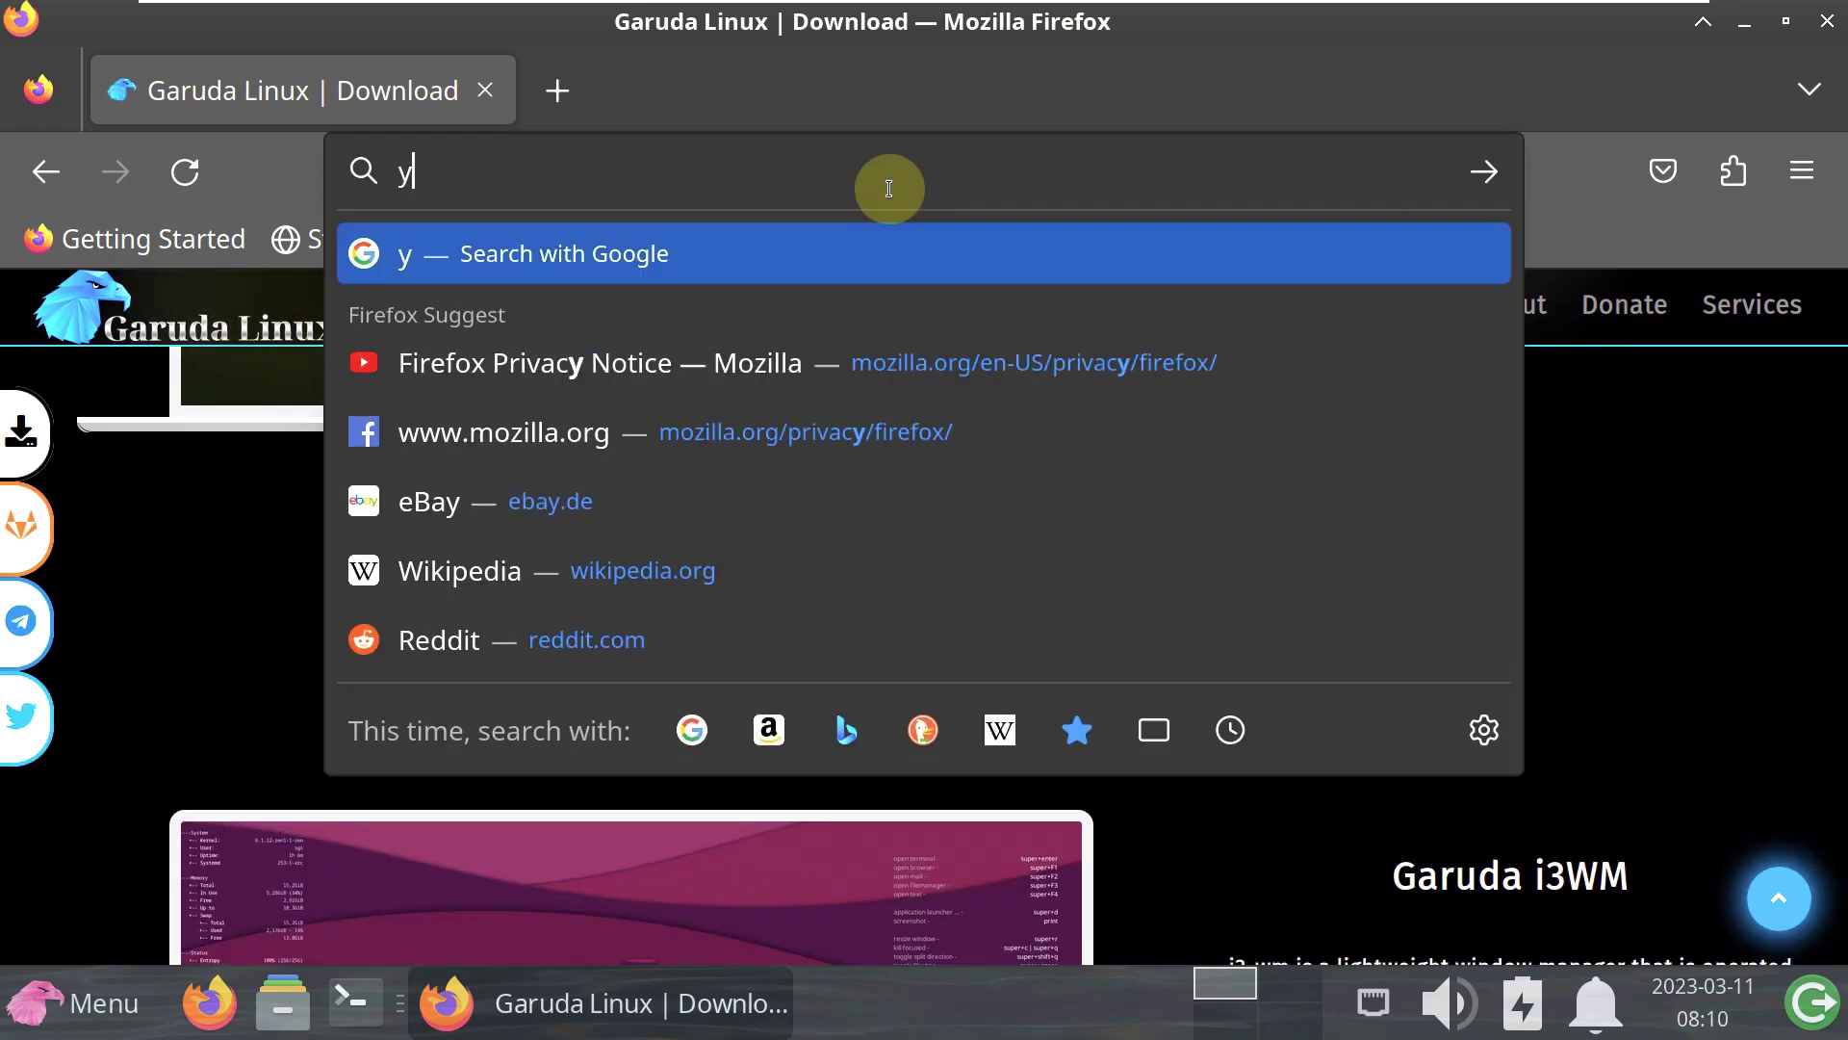
type("outube.c")
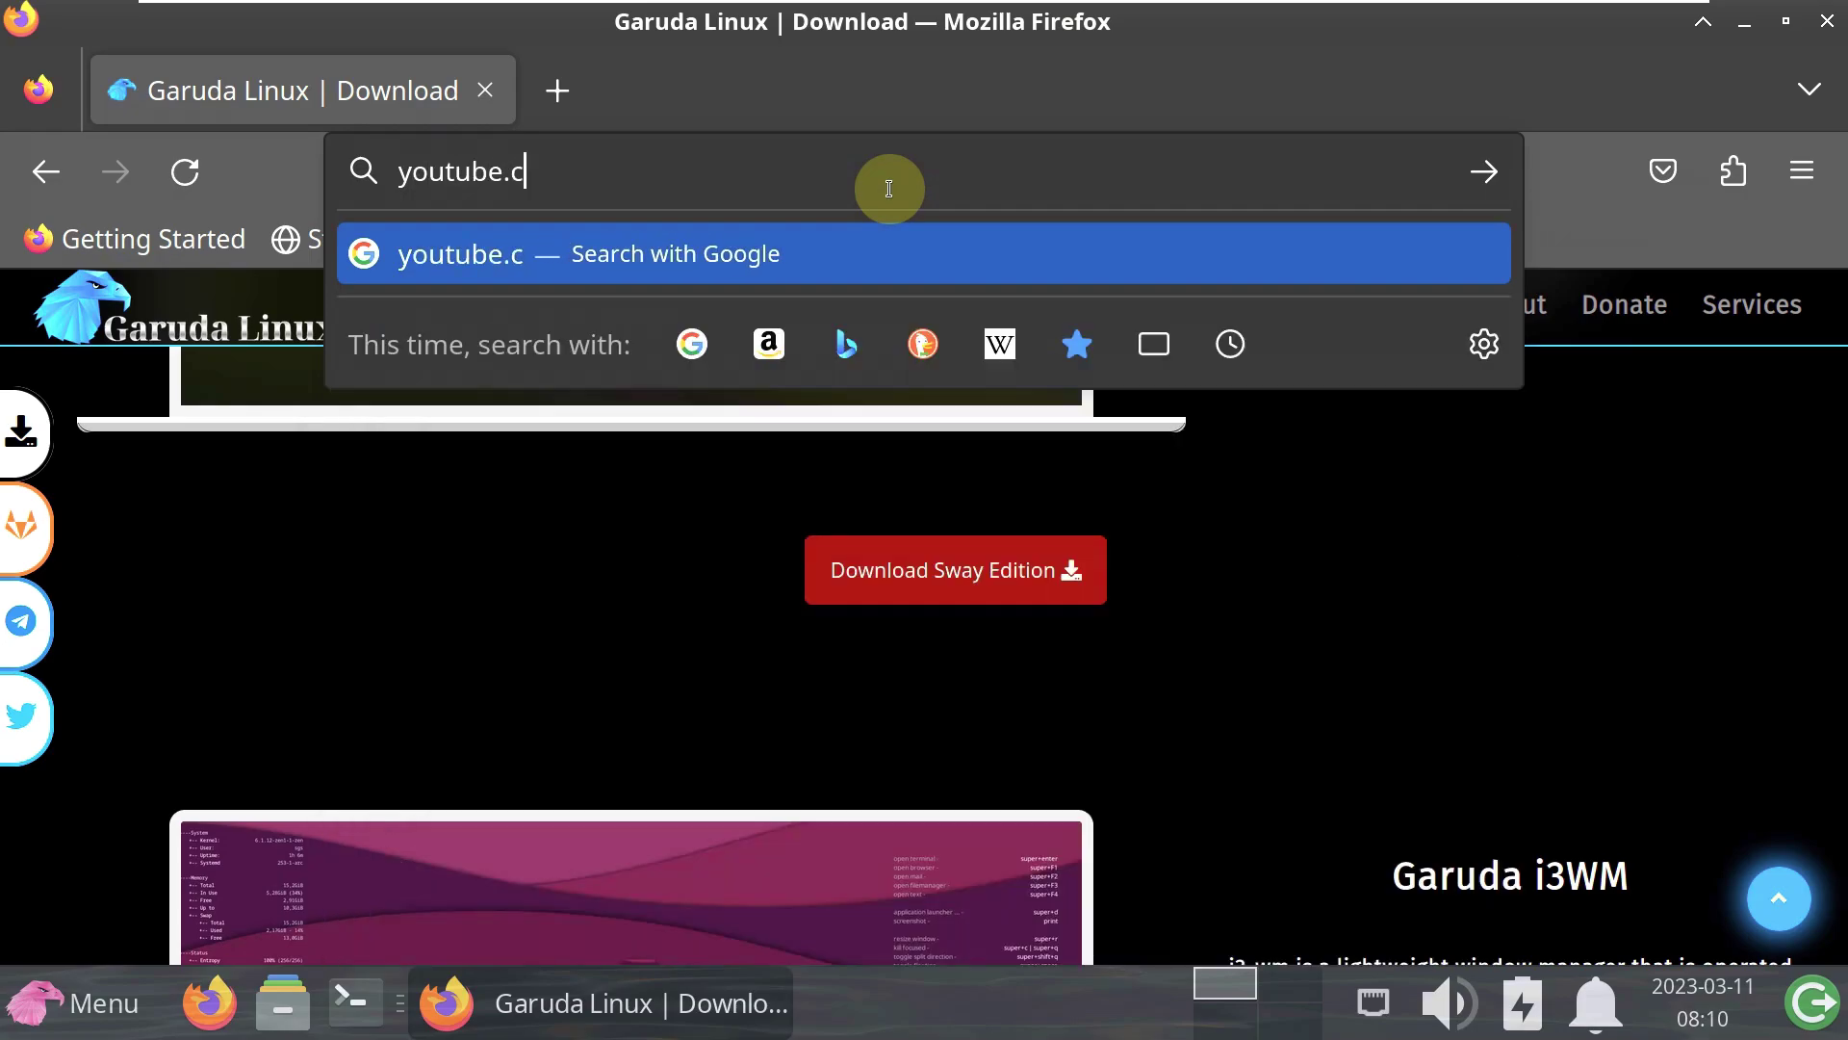
type("om/asklinux")
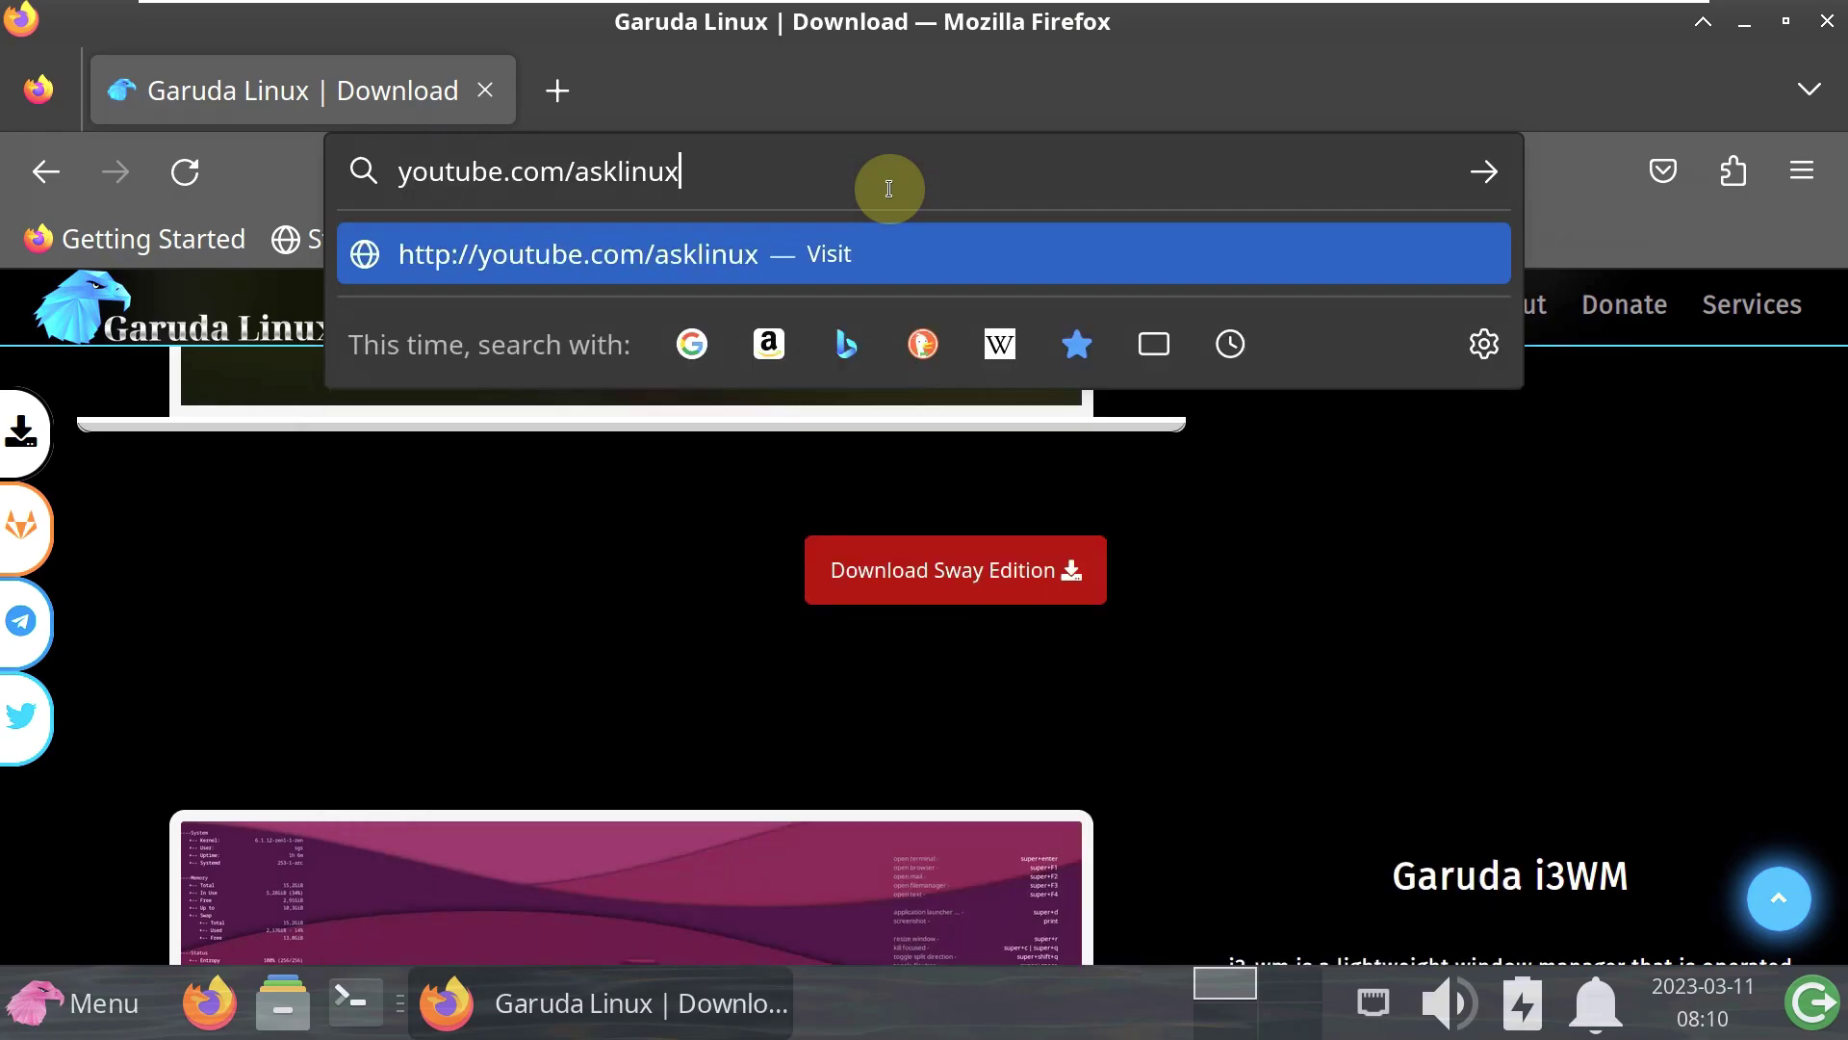
key("Return")
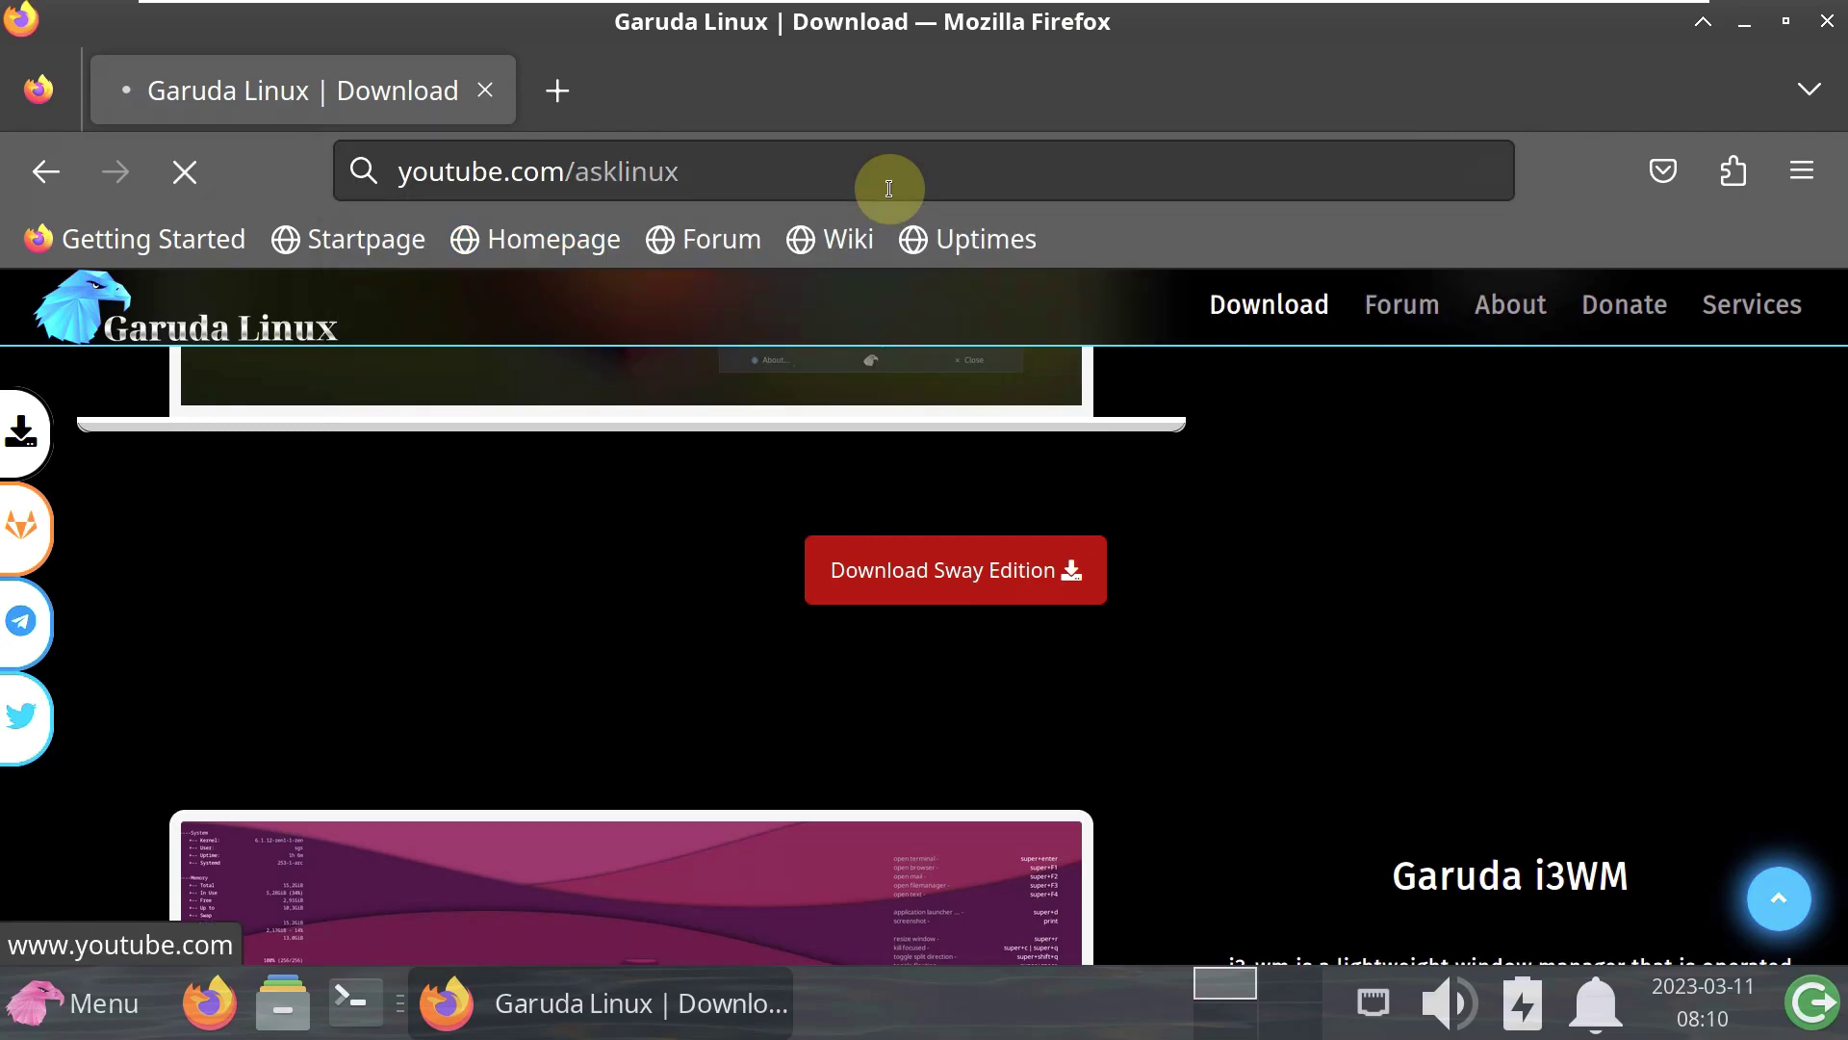